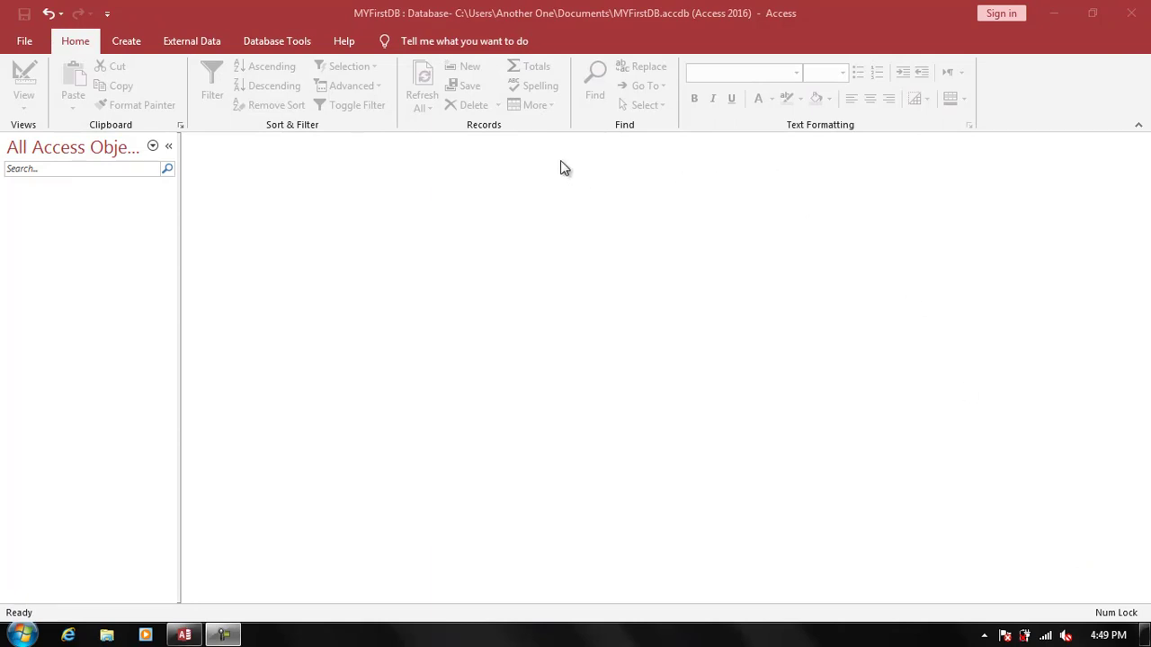
- Start a new blank table in Design view from the Create tab
{"action": "left_click", "coordinate": [145, 48]}
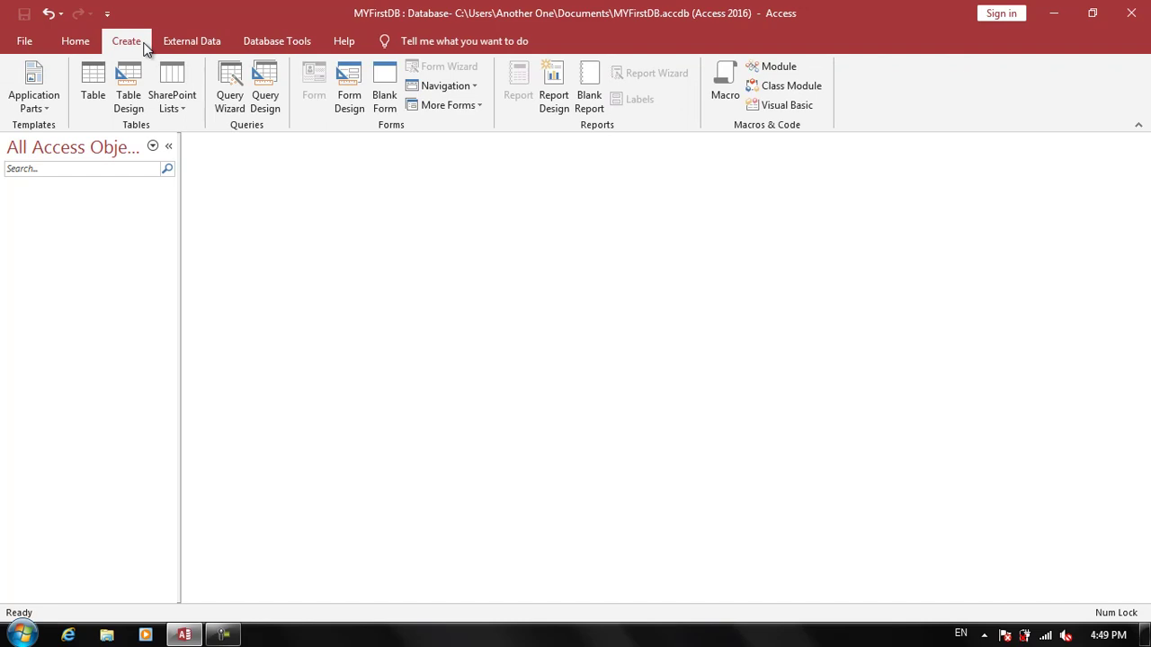
{"action": "left_click", "coordinate": [129, 89]}
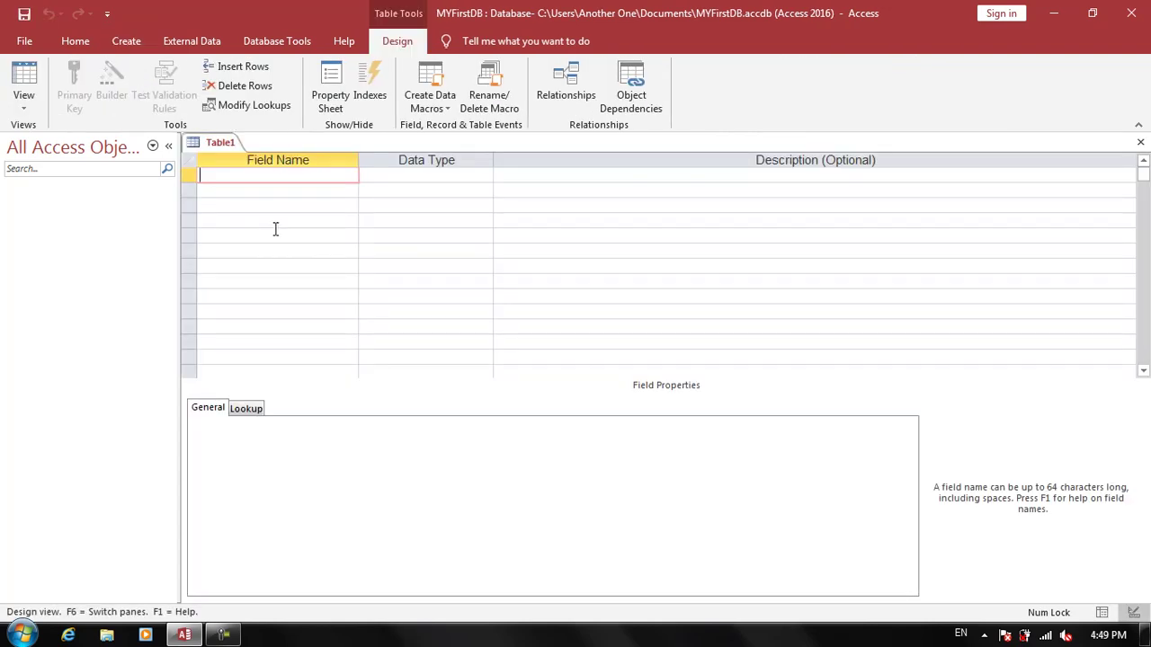
- Enter the field names Name, Class, Shift, Room, Teacher and Fees as Short Text
{"action": "type", "text": "Name"}
{"action": "key", "text": "Tab"}
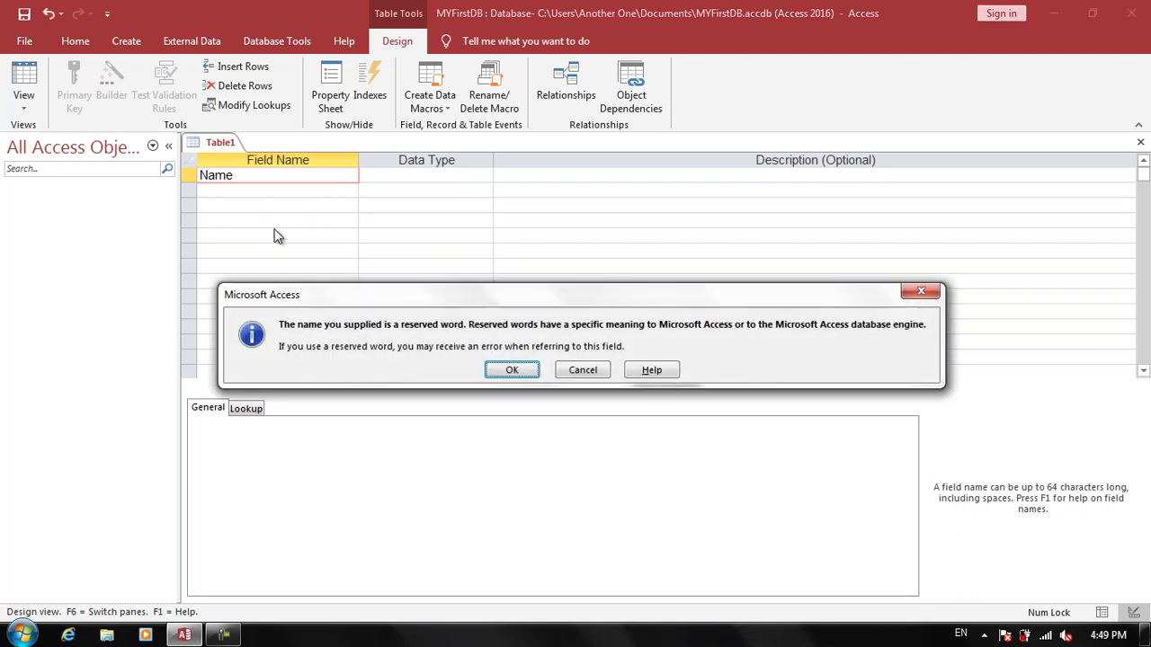
{"action": "key", "text": "Return"}
{"action": "key", "text": "Tab"}
{"action": "key", "text": "Tab"}
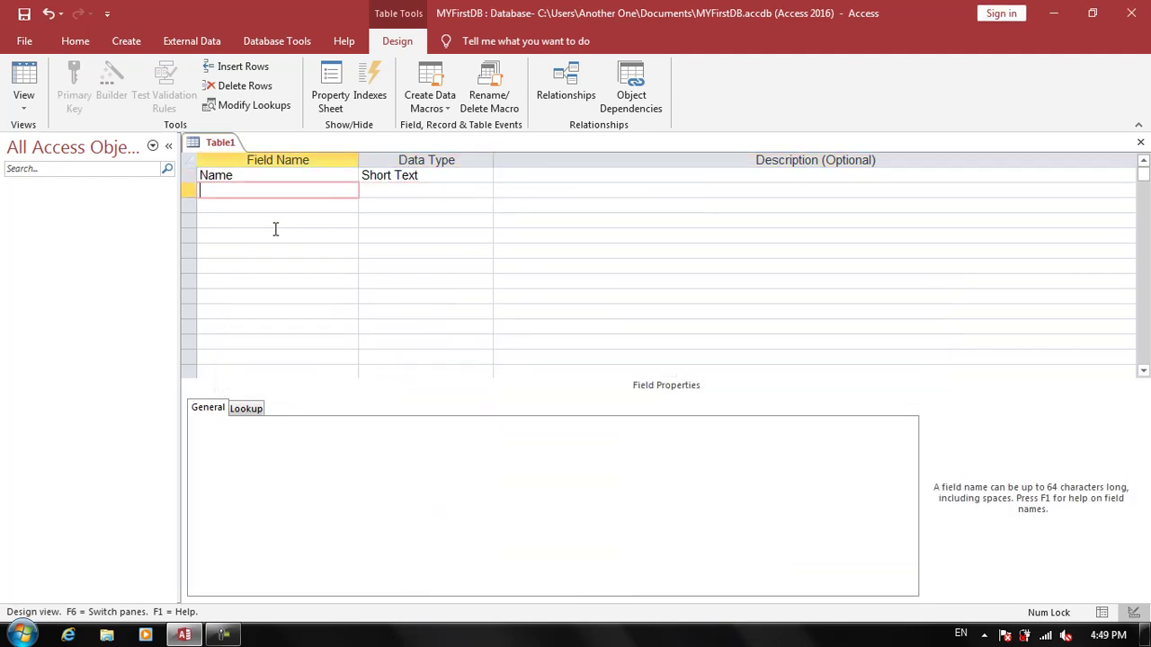
{"action": "type", "text": "Class"}
{"action": "key", "text": "Tab"}
{"action": "key", "text": "Tab"}
{"action": "key", "text": "Tab"}
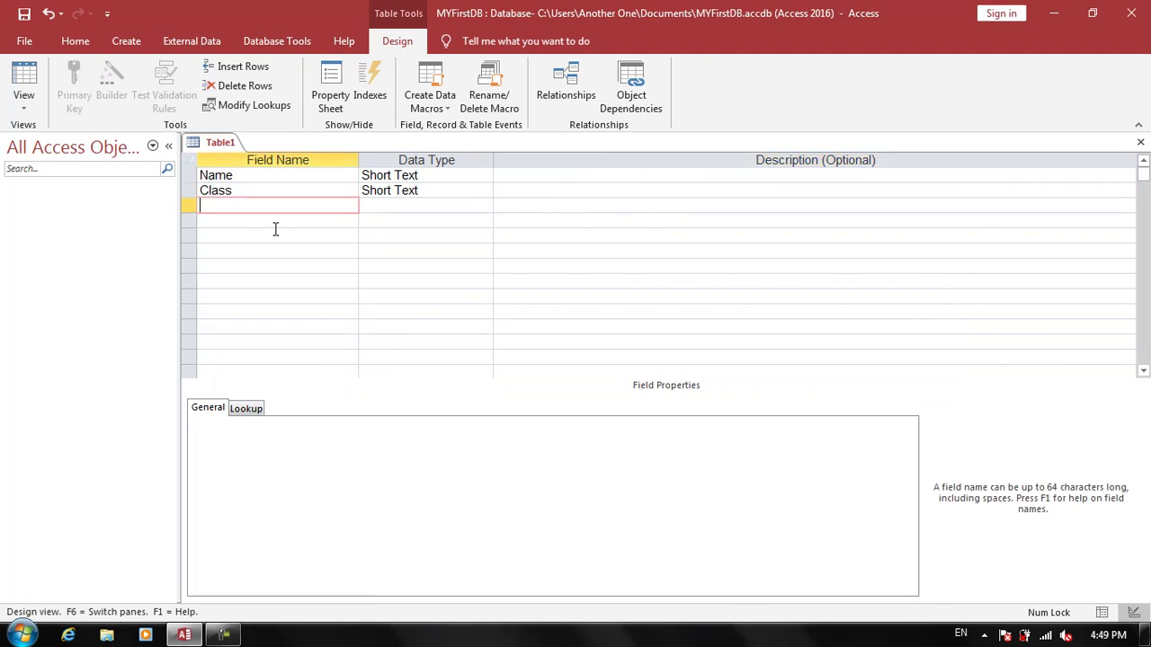
{"action": "type", "text": "S"}
{"action": "type", "text": "hift"}
{"action": "key", "text": "Tab"}
{"action": "key", "text": "Tab"}
{"action": "key", "text": "Tab"}
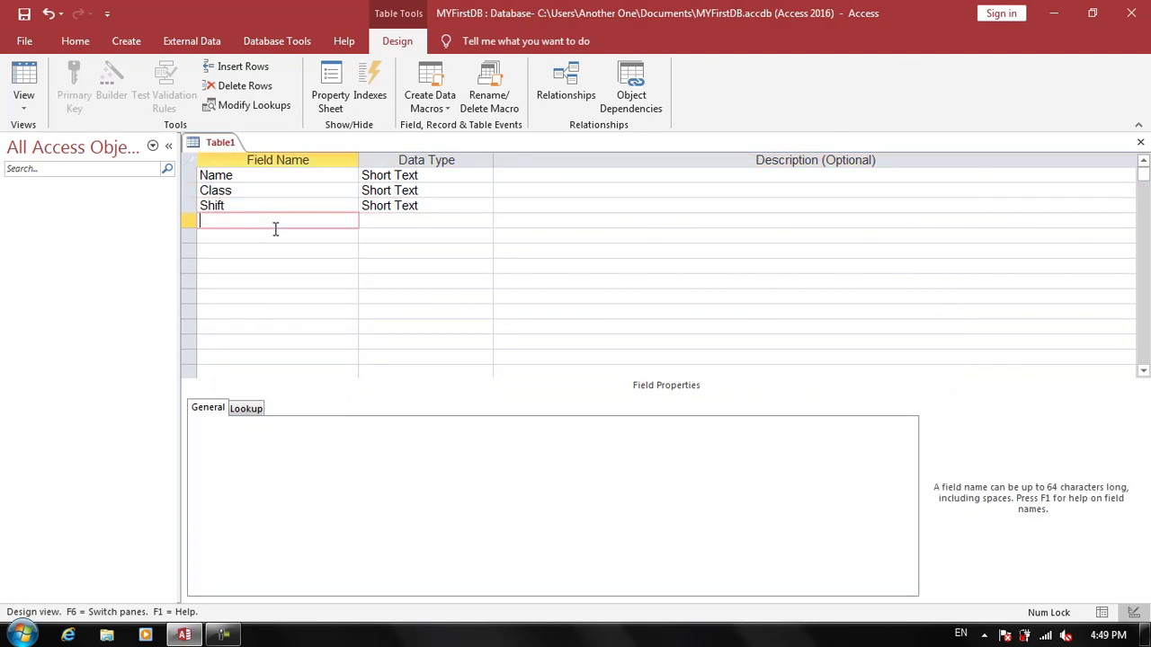
{"action": "type", "text": "Room"}
{"action": "key", "text": "Tab"}
{"action": "key", "text": "Tab"}
{"action": "key", "text": "Tab"}
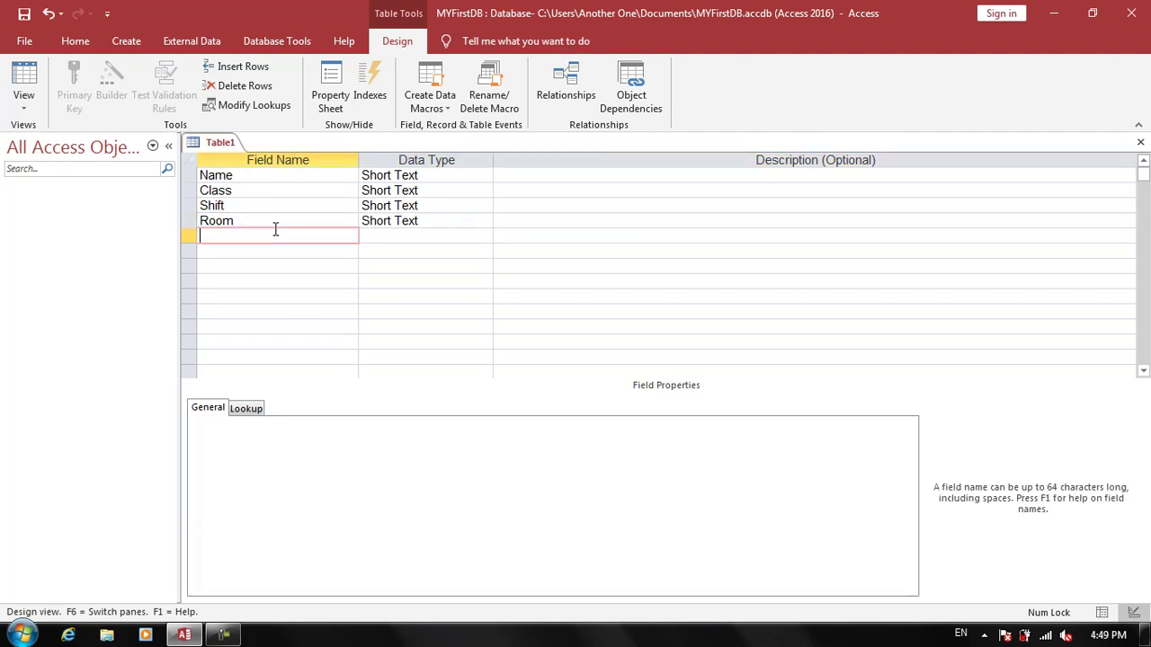
{"action": "type", "text": "Teacher"}
{"action": "key", "text": "Tab"}
{"action": "key", "text": "Tab"}
{"action": "key", "text": "Tab"}
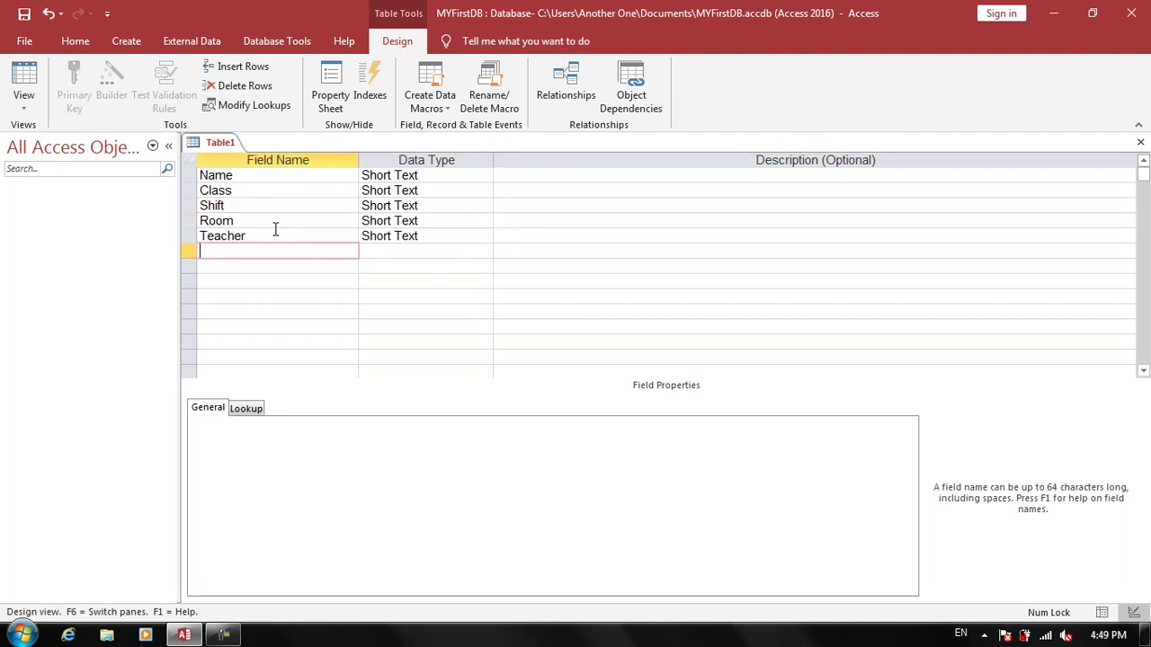
{"action": "type", "text": "Fe"}
{"action": "type", "text": "es"}
- Change the Fees data type to Currency and Room to Number
{"action": "key", "text": "Tab"}
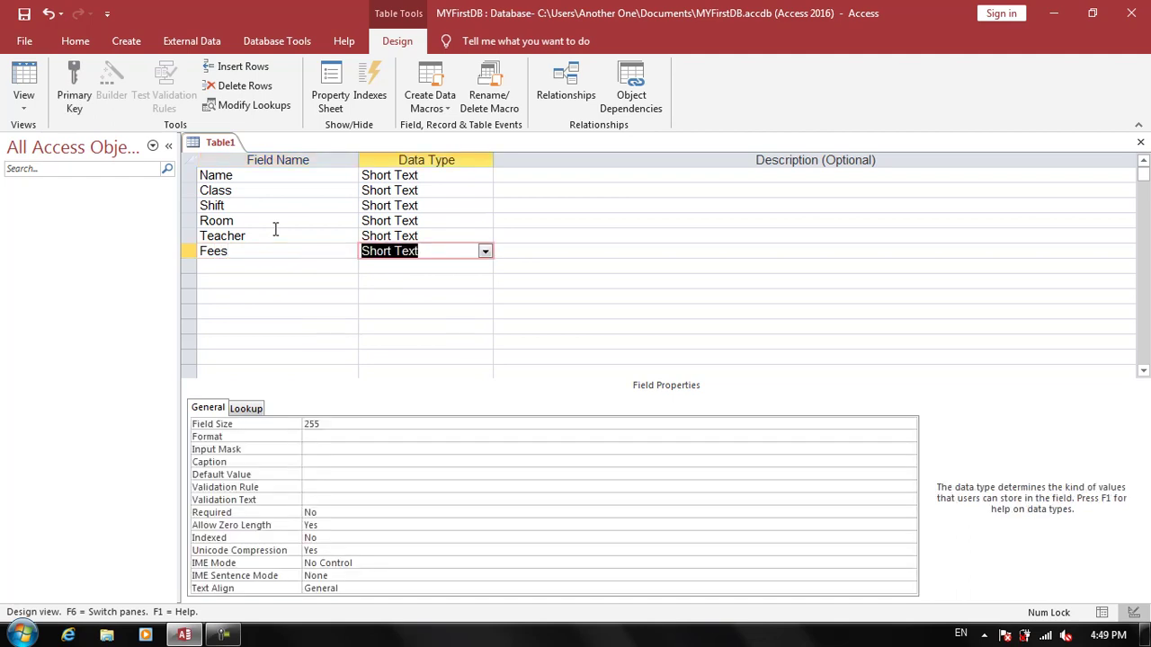
{"action": "type", "text": "c"}
{"action": "key", "text": "Tab"}
{"action": "key", "text": "Up"}
{"action": "key", "text": "shift+Tab"}
{"action": "key", "text": "Up"}
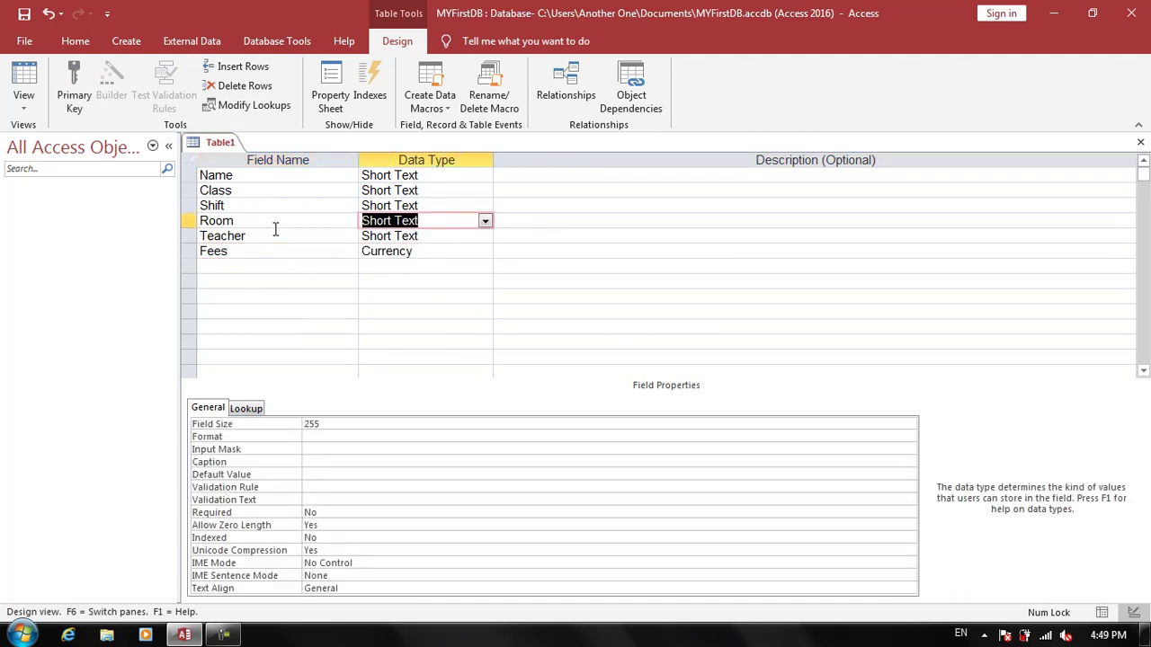
{"action": "type", "text": "n"}
{"action": "key", "text": "Down"}
{"action": "key", "text": "Down"}
{"action": "key", "text": "Down"}
{"action": "key", "text": "shift+Tab"}
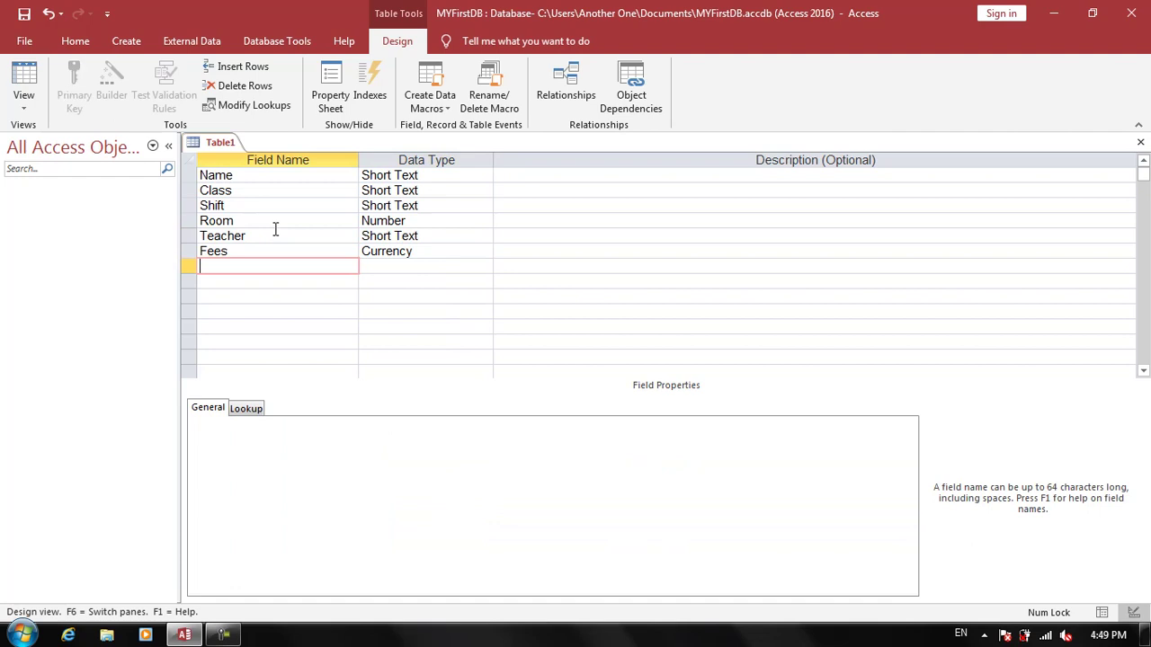
- Add a Date field of type Date/Time with default value =Date()
{"action": "type", "text": "Date"}
{"action": "key", "text": "Tab"}
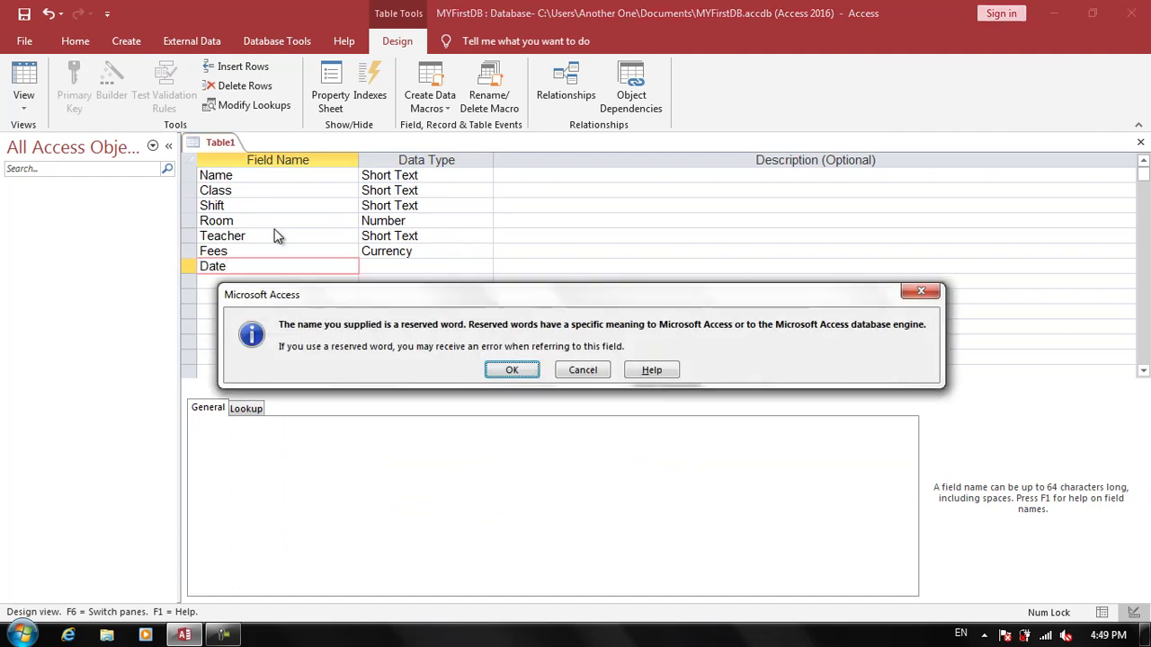
{"action": "key", "text": "Return"}
{"action": "type", "text": "date/Time"}
{"action": "key", "text": "Tab"}
{"action": "key", "text": "shift+Tab"}
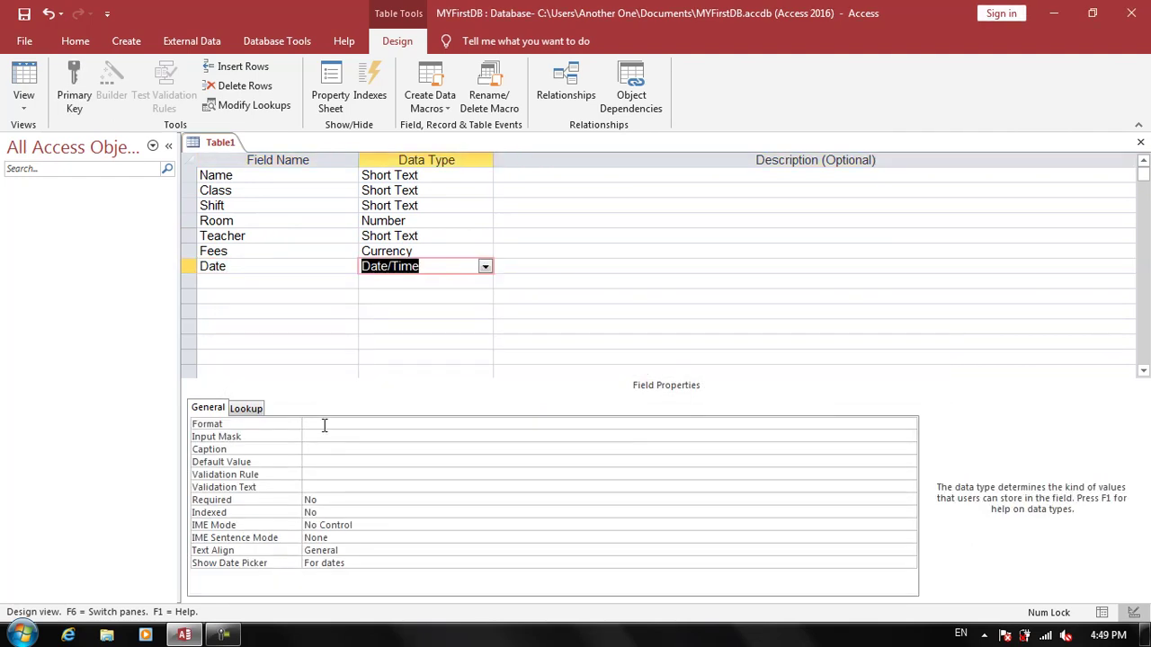
{"action": "left_click", "coordinate": [338, 461]}
{"action": "type", "text": "=dat"}
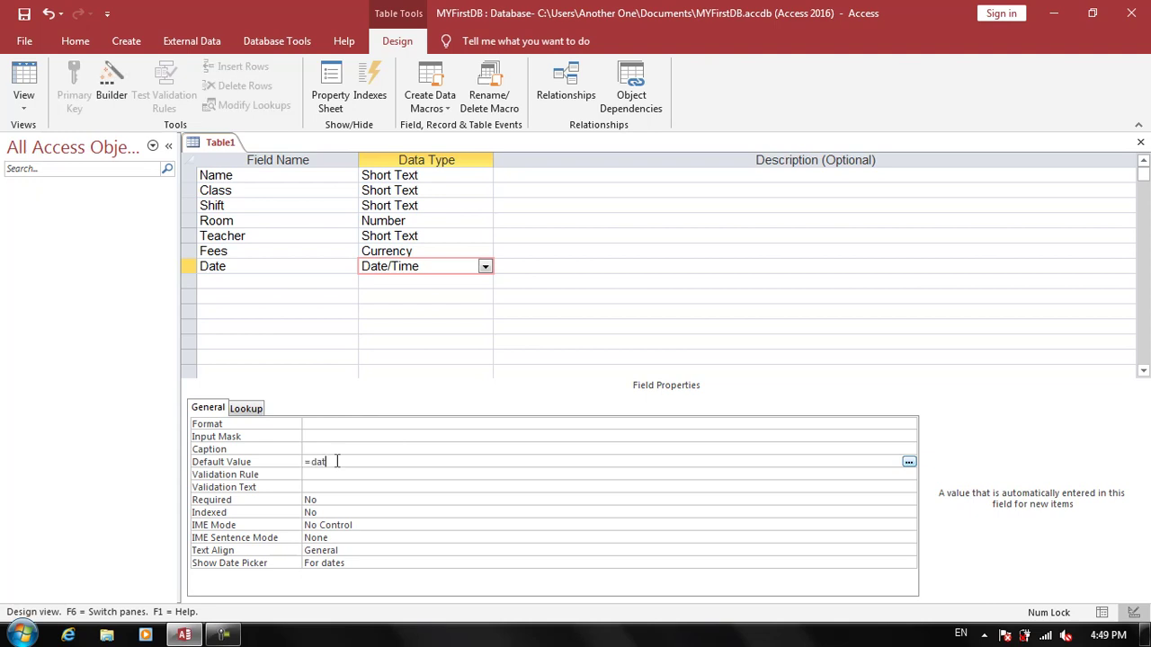
{"action": "type", "text": "e()"}
{"action": "key", "text": "Return"}
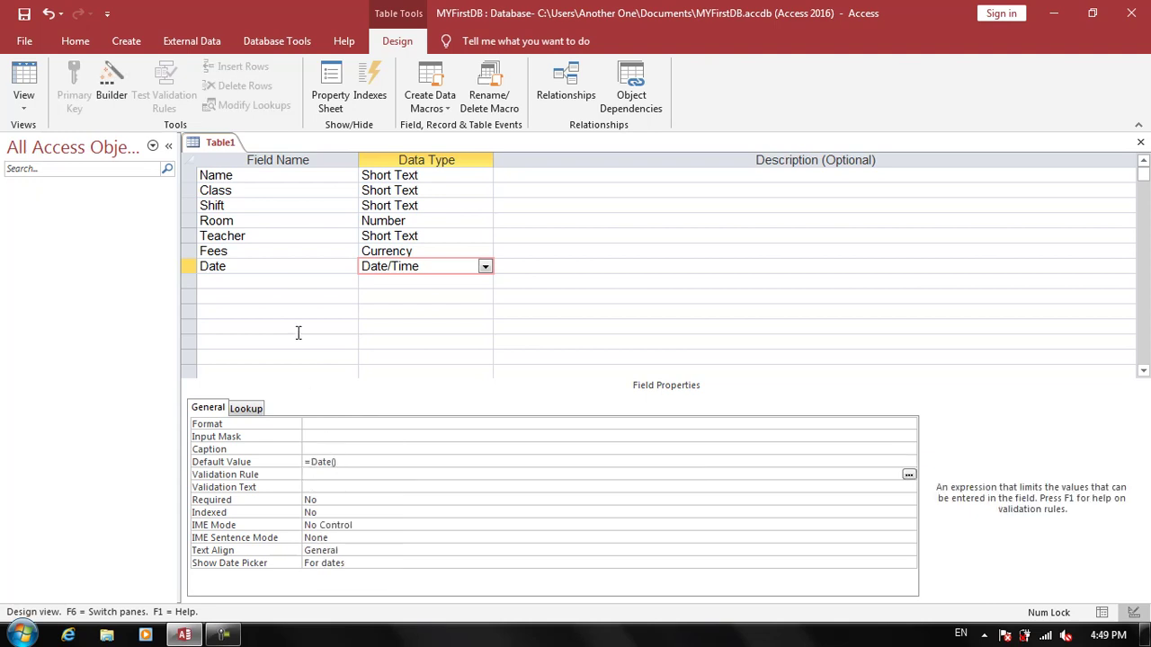
- Add a PAid field with the Yes/No data type
{"action": "left_click", "coordinate": [265, 290]}
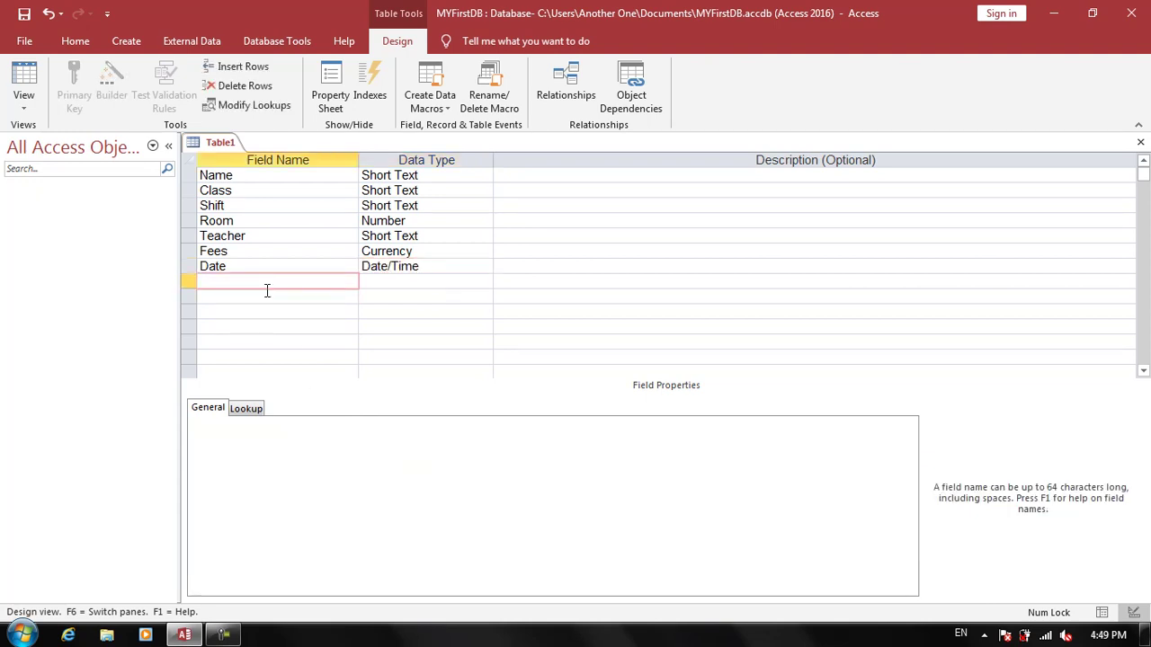
{"action": "type", "text": "PAid"}
{"action": "key", "text": "Tab"}
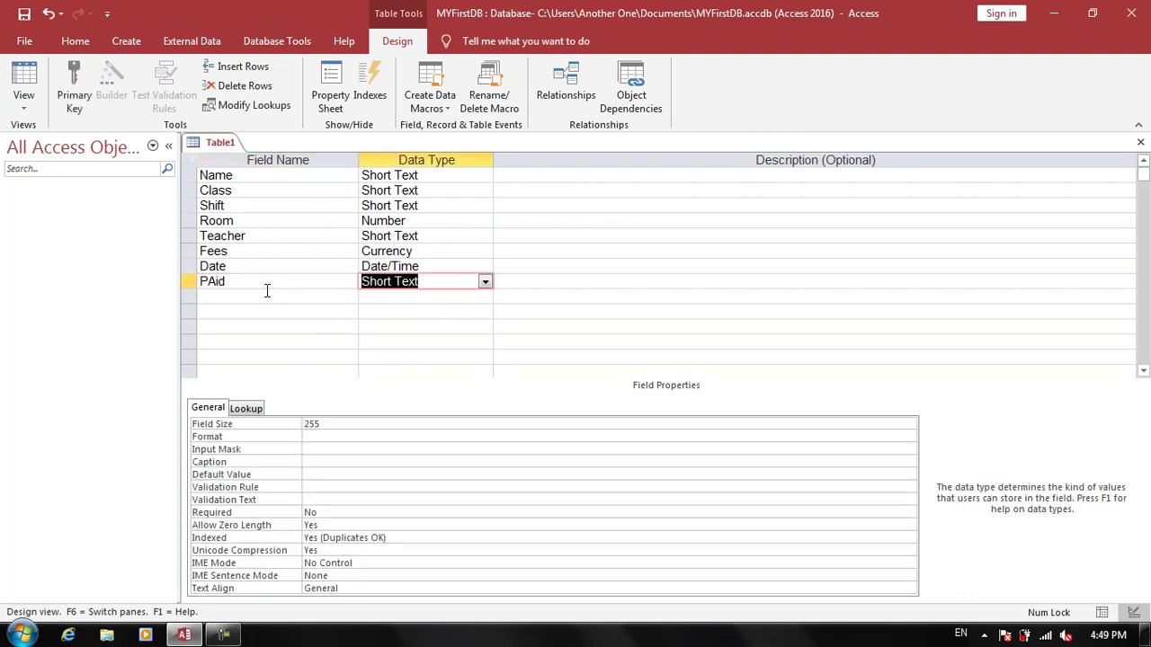
{"action": "type", "text": "y"}
{"action": "key", "text": "Tab"}
- Save the table as StudentList without a primary key and close its design
{"action": "key", "text": "ctrl+s"}
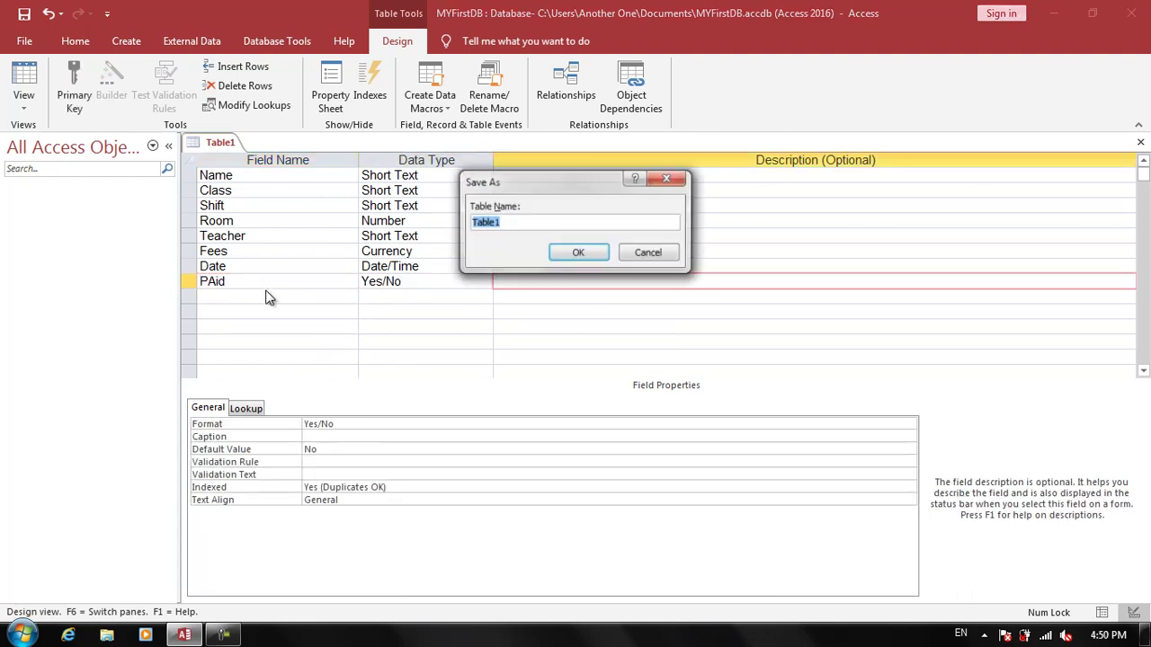
{"action": "type", "text": "St"}
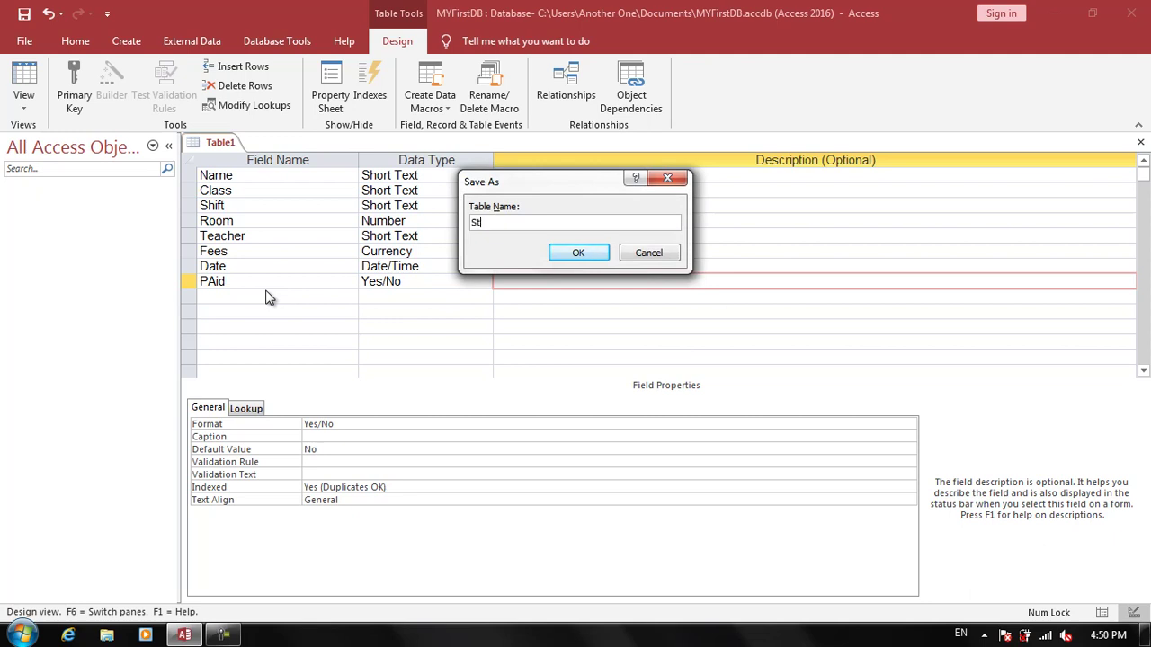
{"action": "type", "text": "udentList"}
{"action": "key", "text": "Return"}
{"action": "key", "text": "n"}
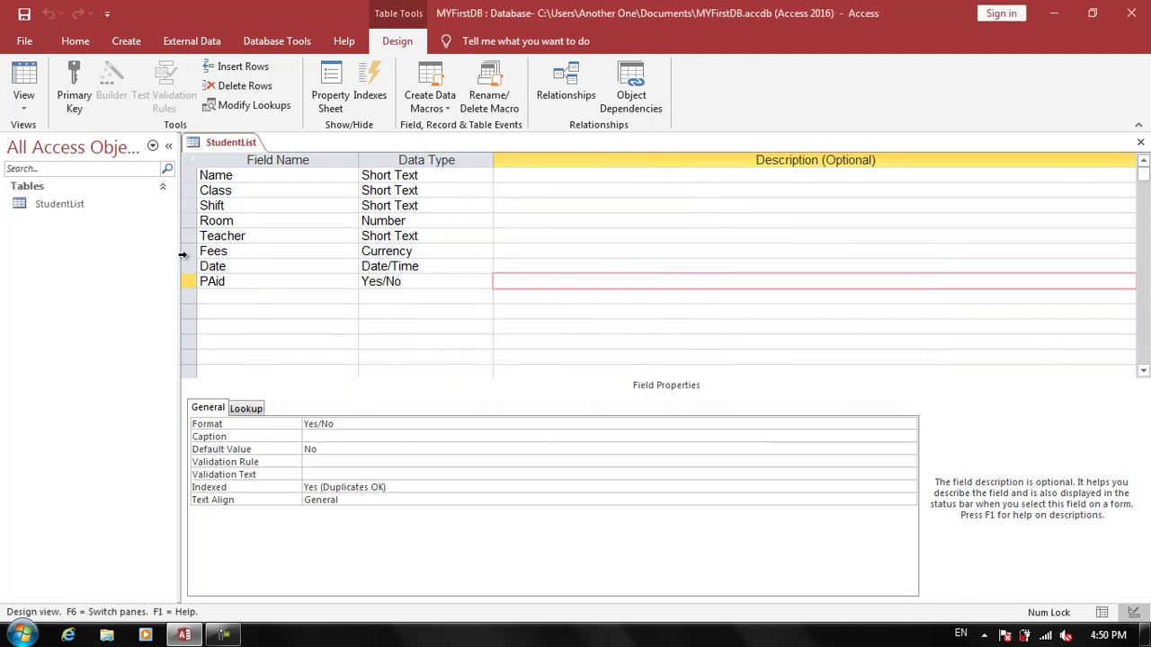
{"action": "key", "text": "ctrl+w"}
- Open StudentList and enter four student names in the Name column
{"action": "double_click", "coordinate": [95, 209]}
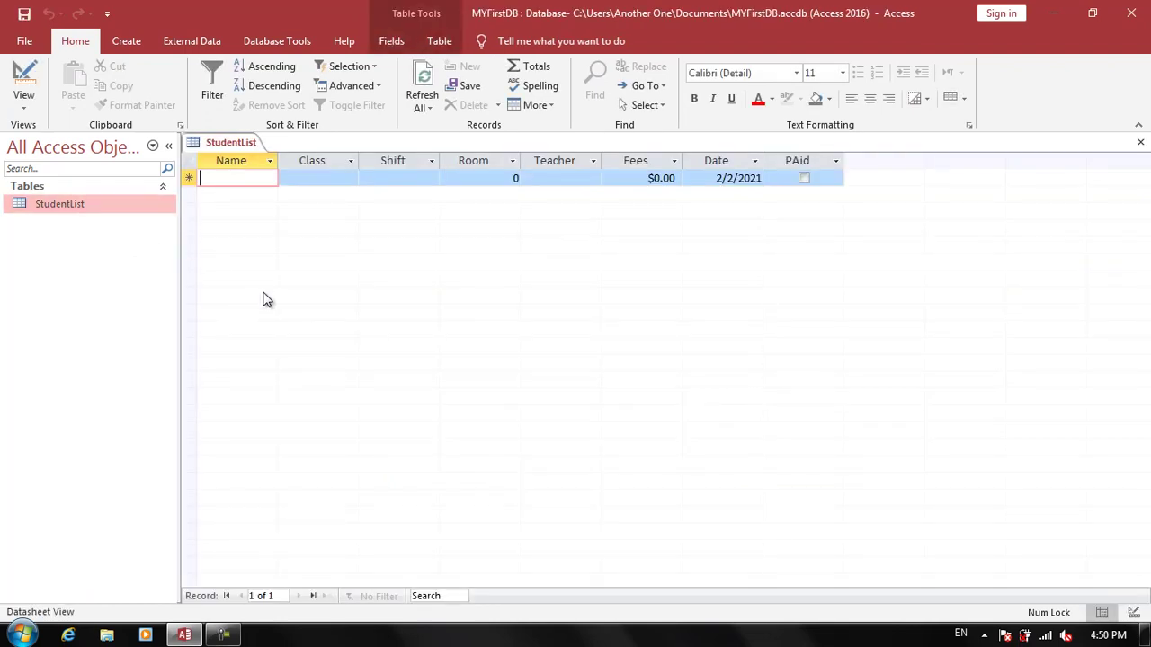
{"action": "type", "text": "Ahmad"}
{"action": "key", "text": "Down"}
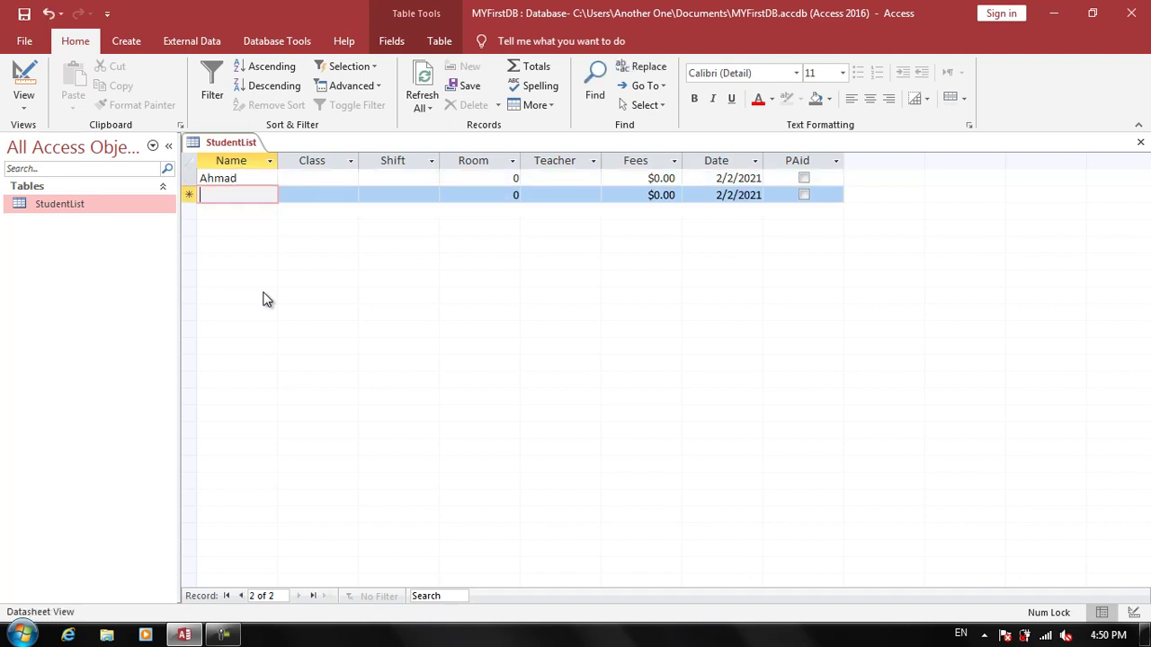
{"action": "type", "text": "Wahid"}
{"action": "key", "text": "Down"}
{"action": "type", "text": "Far"}
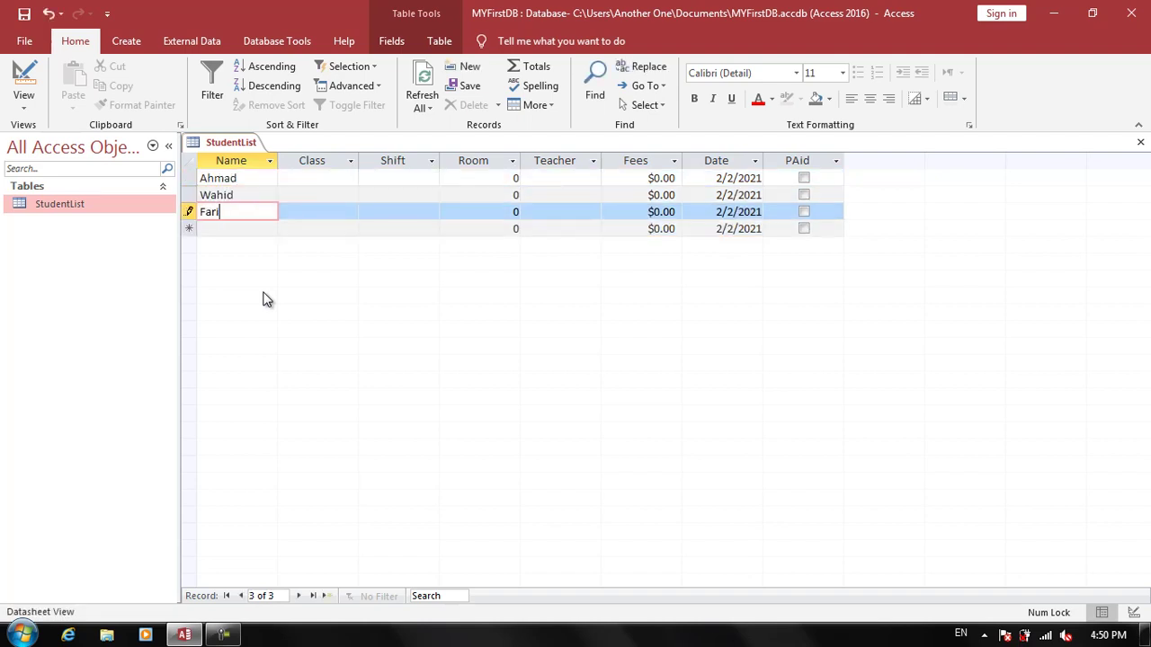
{"action": "type", "text": "id"}
{"action": "key", "text": "Down"}
{"action": "type", "text": "Daw"}
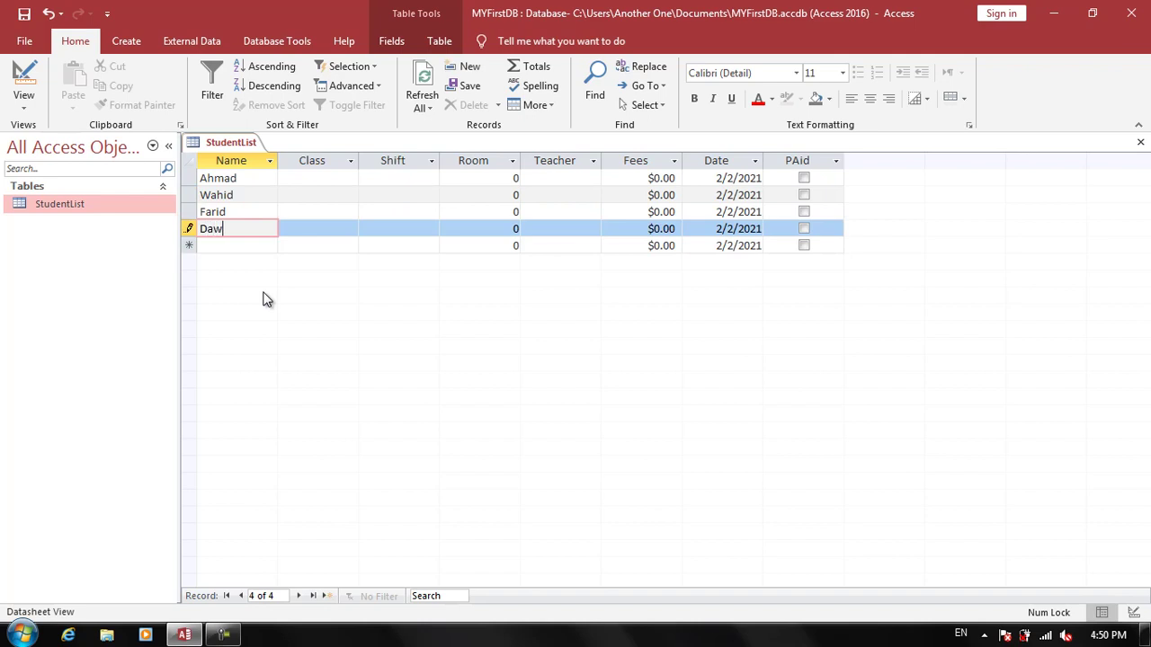
{"action": "type", "text": "ood"}
- Fill the Class column with Word for all four students
{"action": "key", "text": "Tab"}
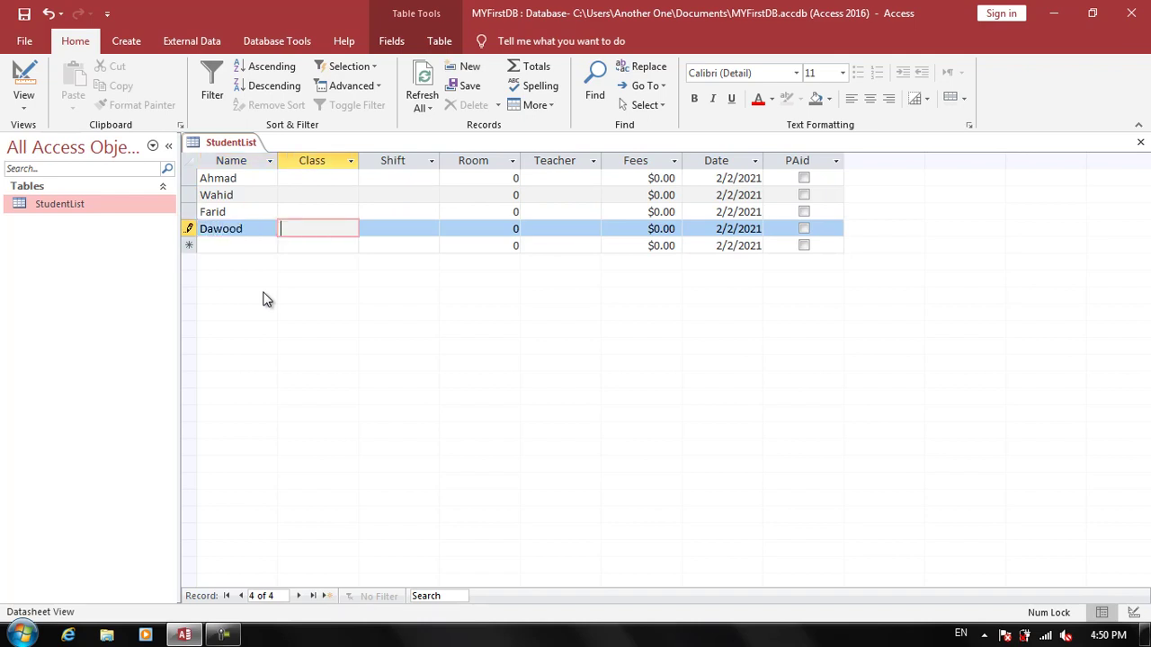
{"action": "key", "text": "Up"}
{"action": "key", "text": "Up"}
{"action": "key", "text": "Up"}
{"action": "type", "text": "Word"}
{"action": "key", "text": "Down"}
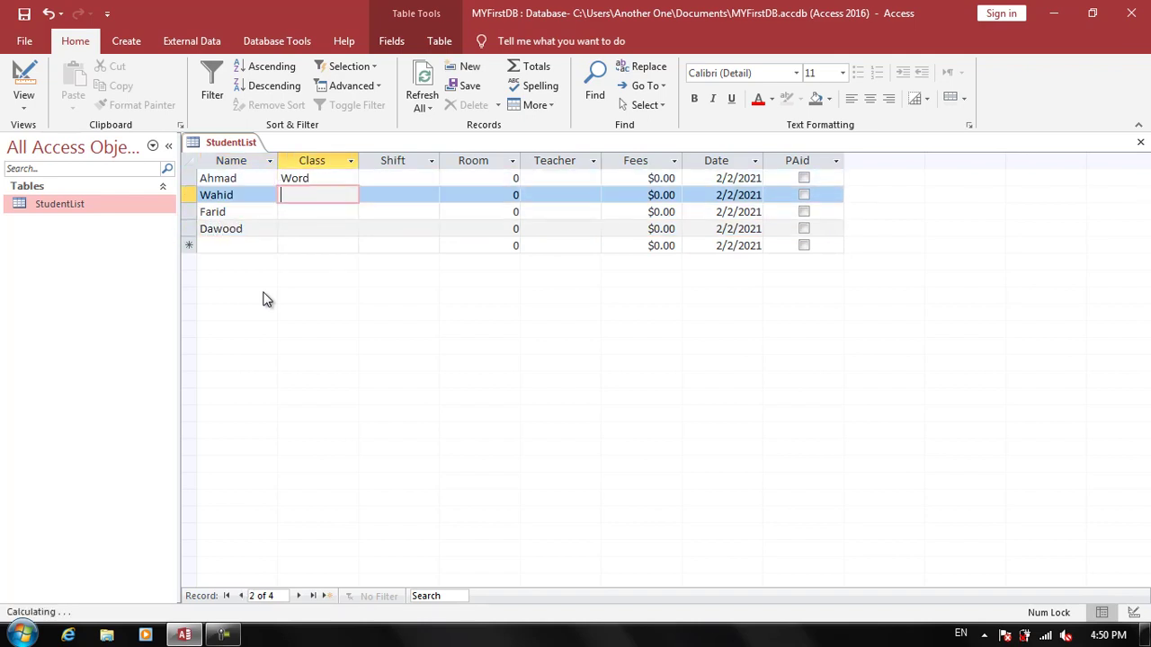
{"action": "type", "text": "Word"}
{"action": "key", "text": "Down"}
{"action": "type", "text": "W"}
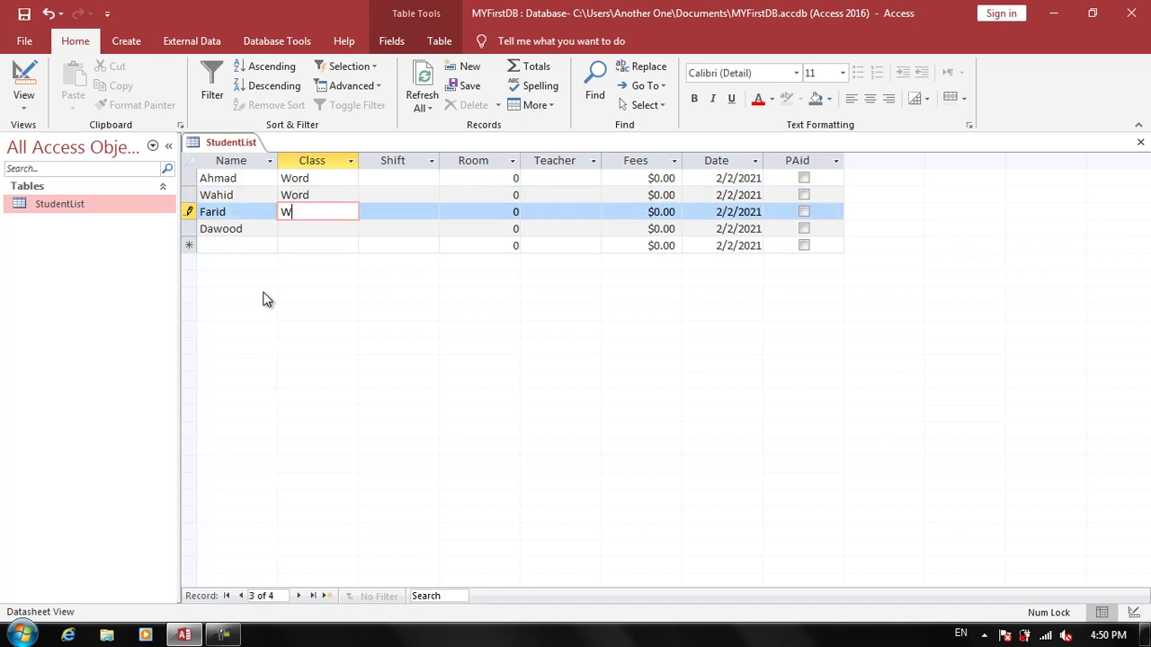
{"action": "type", "text": "ord"}
{"action": "key", "text": "Down"}
{"action": "type", "text": "Wor"}
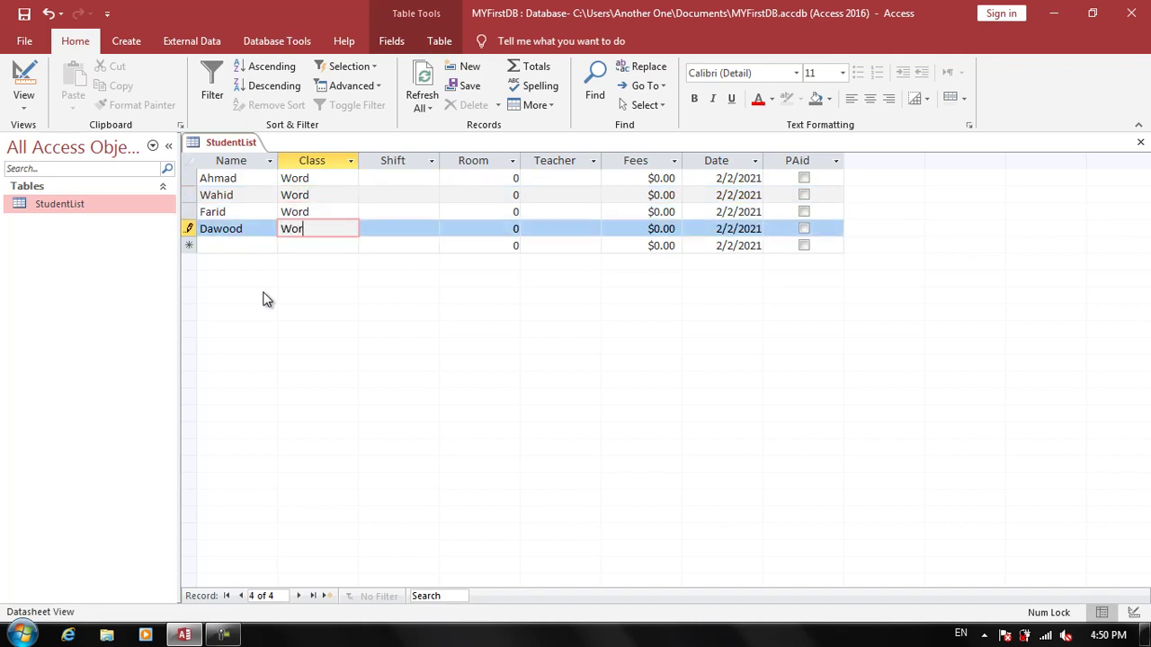
{"action": "type", "text": "d"}
- Enter Shift 1 for the students' records
{"action": "key", "text": "Tab"}
{"action": "key", "text": "Up"}
{"action": "key", "text": "Up"}
{"action": "key", "text": "Up"}
{"action": "type", "text": "1"}
{"action": "key", "text": "Down"}
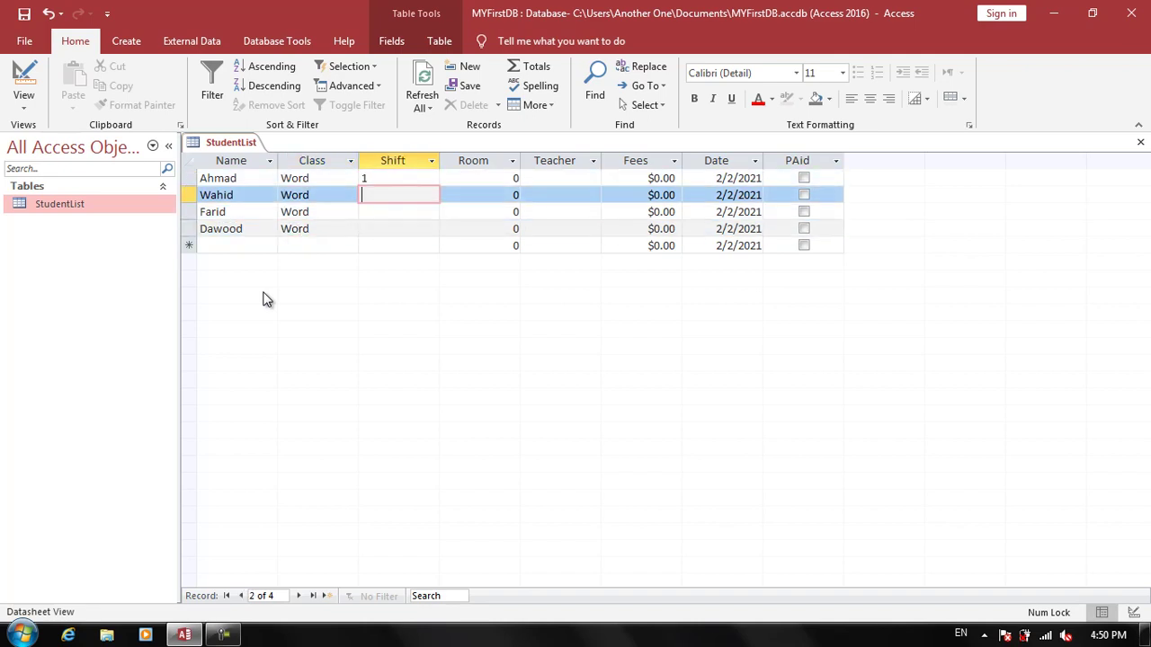
{"action": "type", "text": "1"}
{"action": "key", "text": "Down"}
{"action": "type", "text": "1"}
- Enter Room 5 for the students' records
{"action": "key", "text": "Down"}
{"action": "type", "text": "1"}
{"action": "key", "text": "Tab"}
{"action": "key", "text": "Tab"}
{"action": "key", "text": "shift+Tab"}
{"action": "key", "text": "Up"}
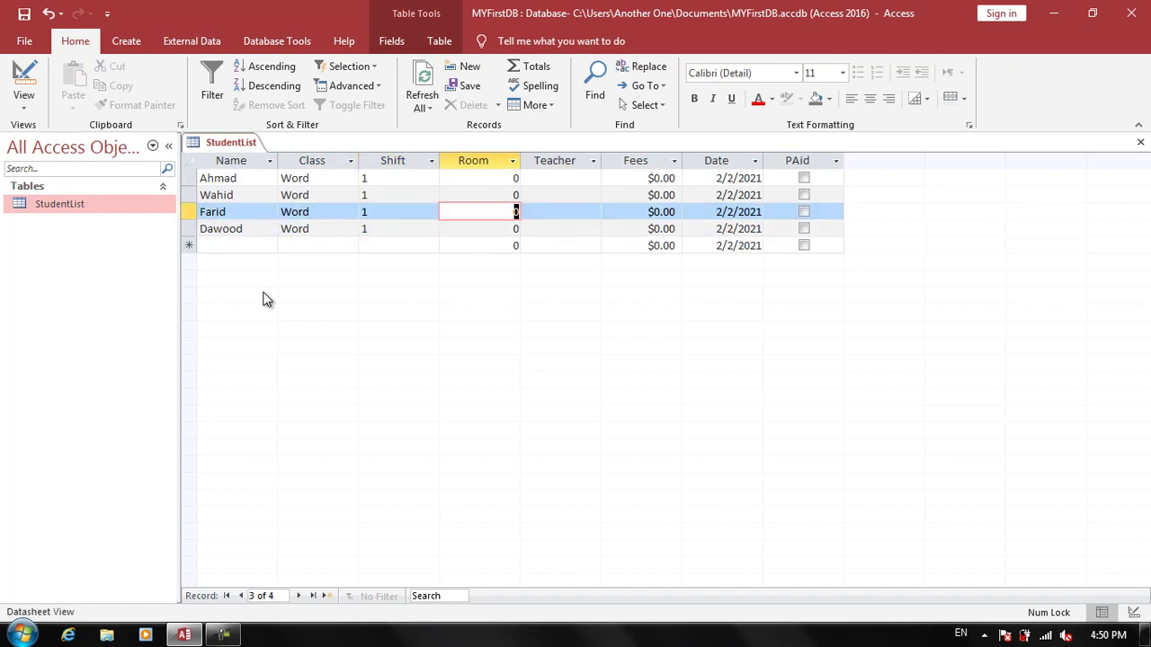
{"action": "key", "text": "Up"}
{"action": "key", "text": "Up"}
{"action": "type", "text": "5"}
{"action": "key", "text": "Down"}
{"action": "key", "text": "5"}
{"action": "key", "text": "Down"}
{"action": "key", "text": "5"}
{"action": "key", "text": "Down"}
{"action": "type", "text": "5"}
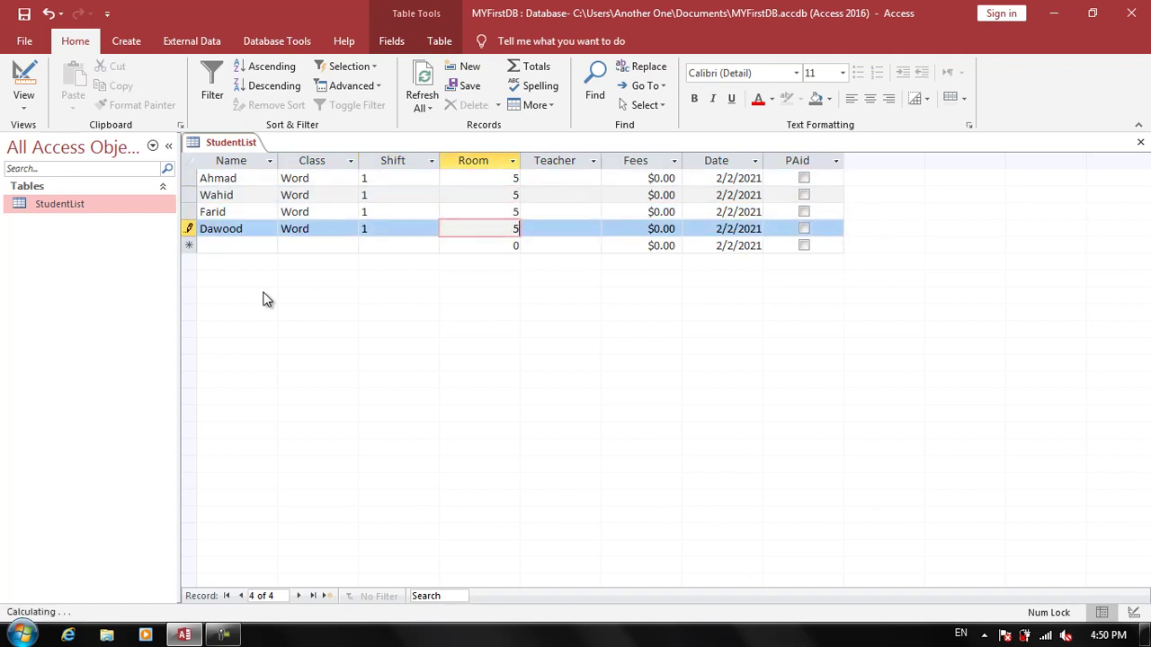
{"action": "key", "text": "Down"}
- Fill in the same teacher's name for each student
{"action": "key", "text": "Tab"}
{"action": "key", "text": "Up"}
{"action": "key", "text": "Up"}
{"action": "key", "text": "Up"}
{"action": "key", "text": "Up"}
{"action": "type", "text": "A"}
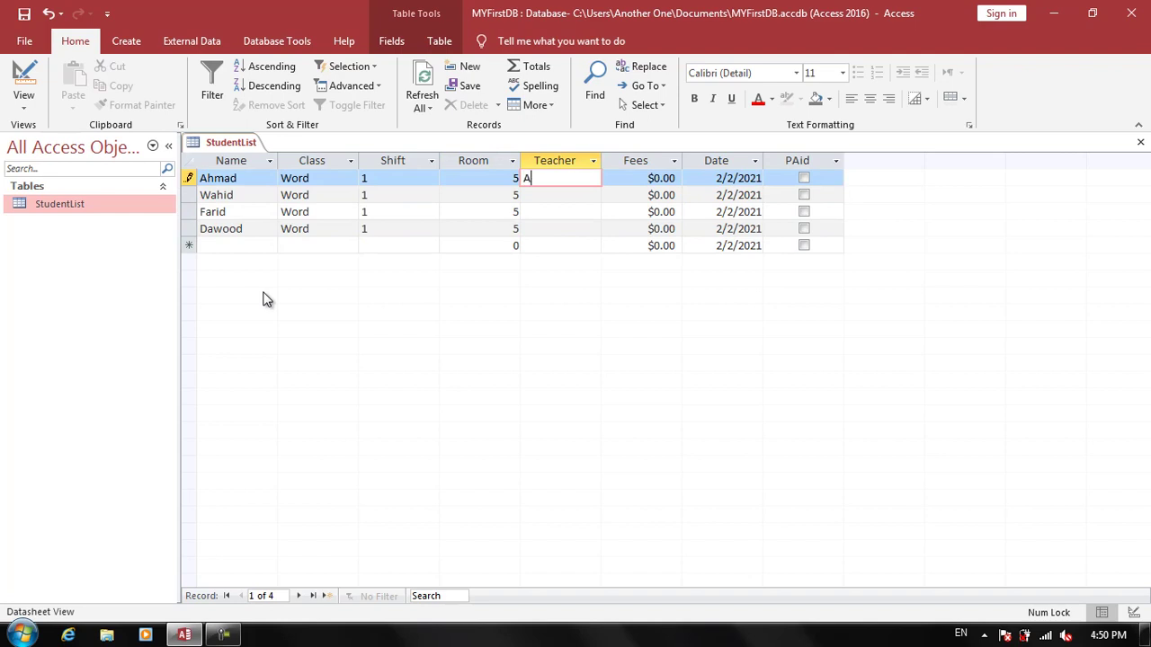
{"action": "type", "text": "hmad"}
{"action": "key", "text": "Down"}
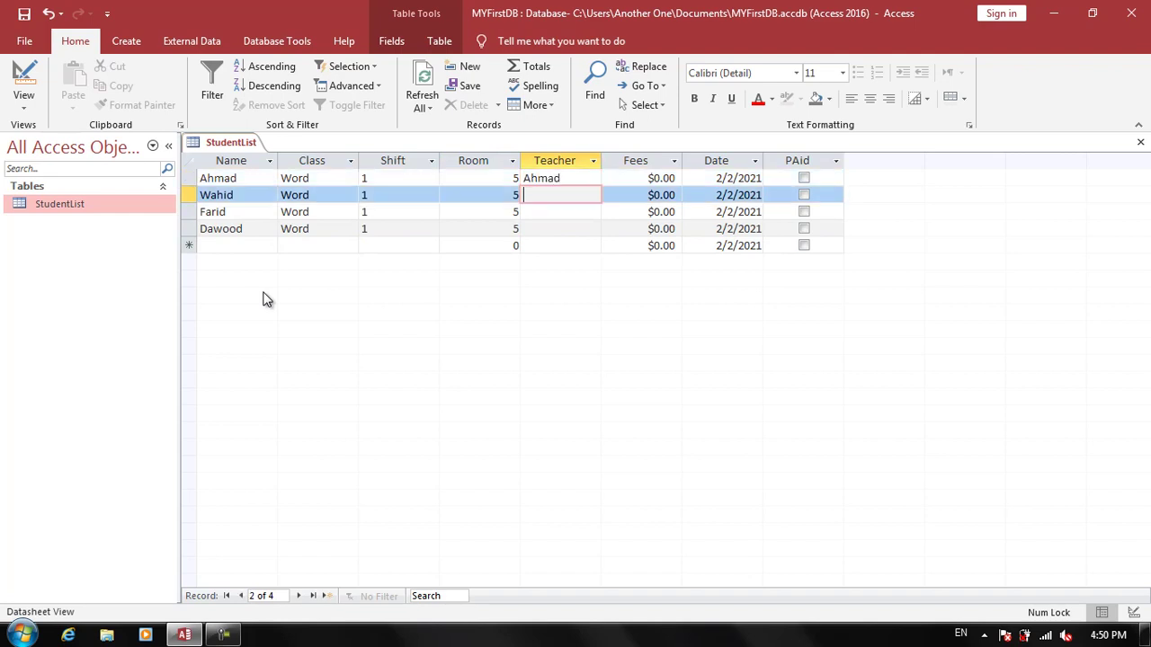
{"action": "type", "text": "Ahmad"}
{"action": "key", "text": "Down"}
{"action": "type", "text": "Ahmad"}
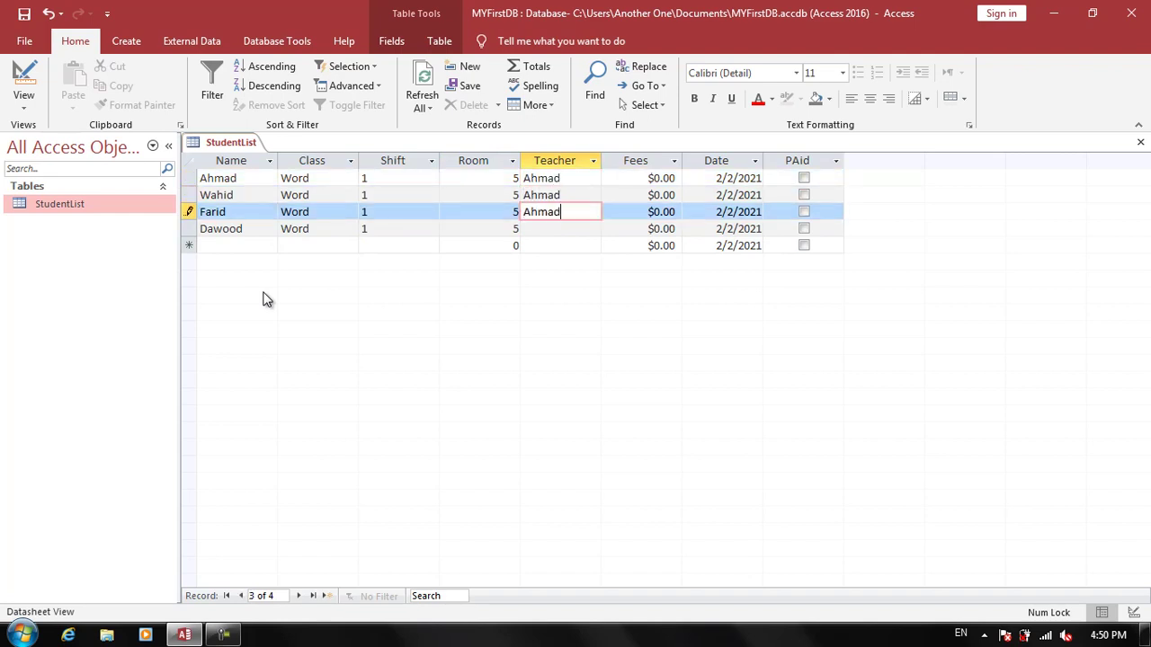
{"action": "key", "text": "Down"}
{"action": "type", "text": "Ahmad"}
- Enter fees of 200 in the Fees column
{"action": "key", "text": "Tab"}
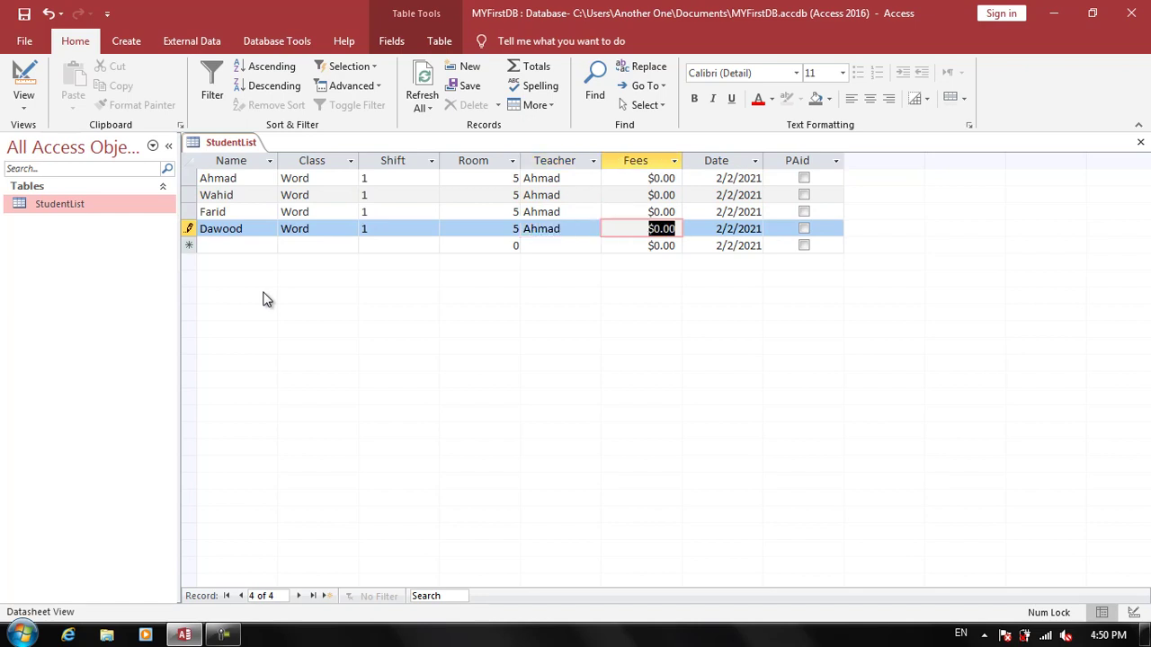
{"action": "key", "text": "Up"}
{"action": "key", "text": "Up"}
{"action": "key", "text": "Up"}
{"action": "type", "text": "200"}
{"action": "key", "text": "Down"}
{"action": "type", "text": "2"}
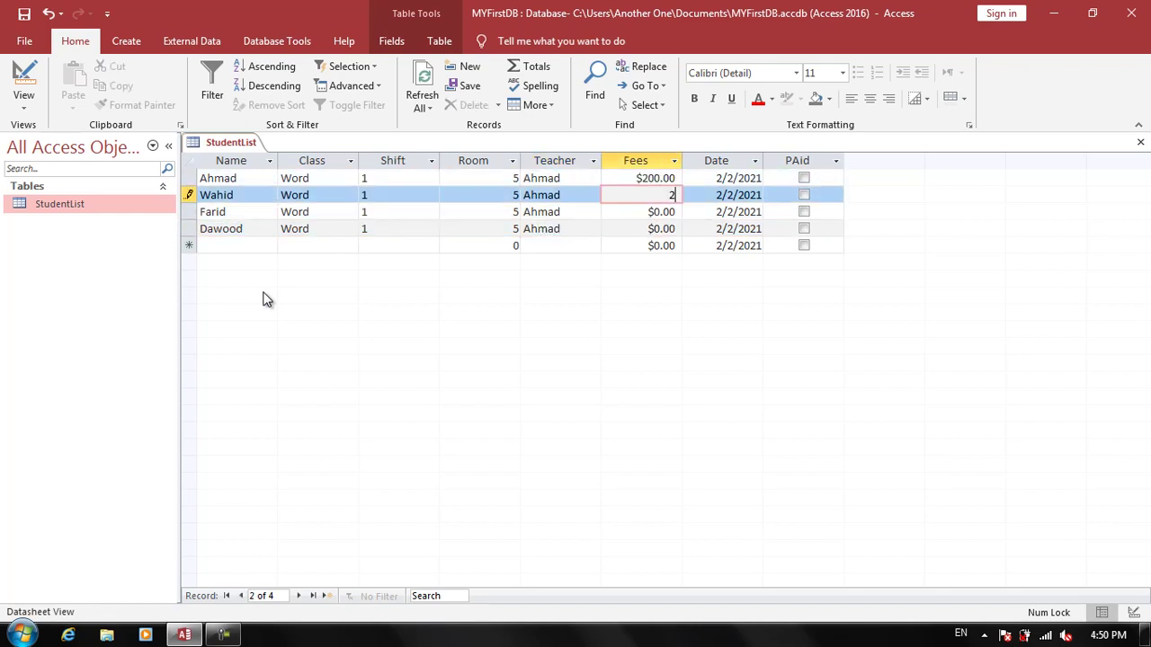
{"action": "type", "text": "00"}
{"action": "key", "text": "Down"}
{"action": "type", "text": "20200"}
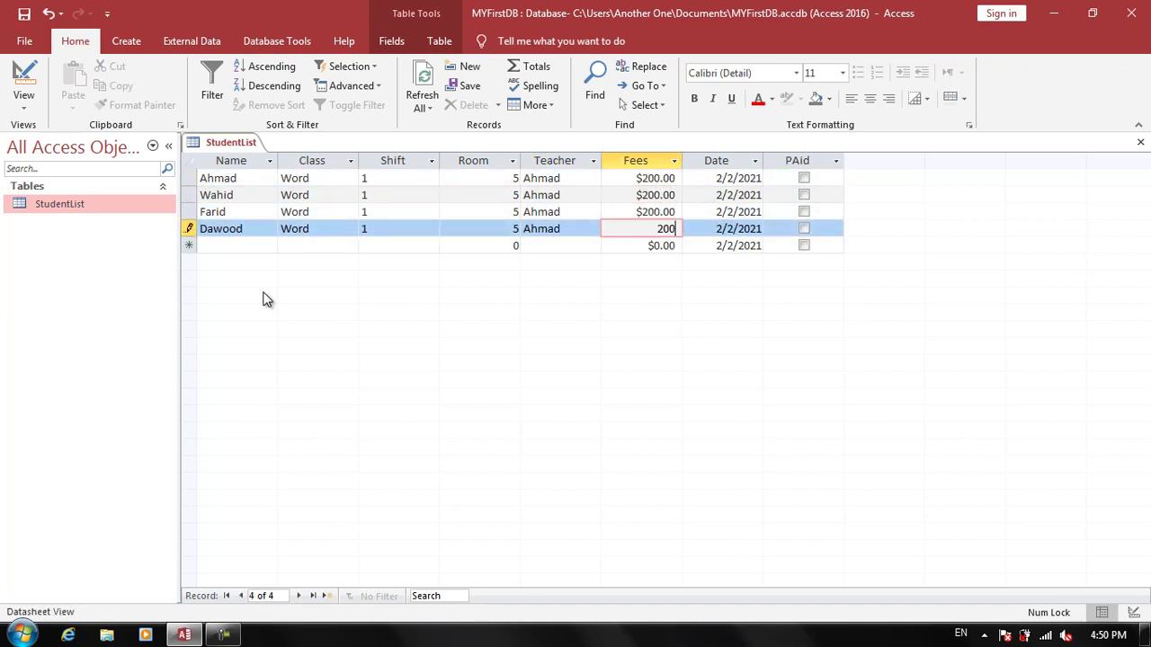
- Tick the PAid box for three of the students
{"action": "key", "text": "Tab"}
{"action": "key", "text": "Tab"}
{"action": "key", "text": "Up"}
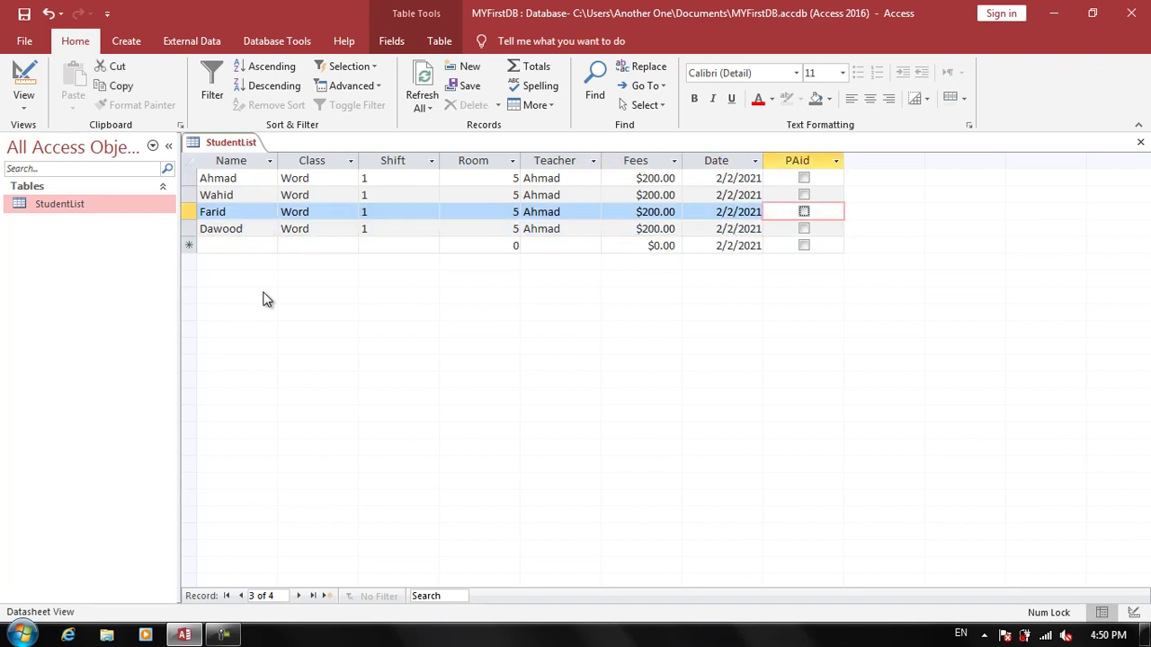
{"action": "key", "text": "Up"}
{"action": "key", "text": "Up"}
{"action": "key", "text": "space"}
{"action": "key", "text": "Down"}
{"action": "key", "text": "Down"}
{"action": "key", "text": "space"}
{"action": "key", "text": "Down"}
{"action": "key", "text": "space"}
{"action": "key", "text": "Down"}
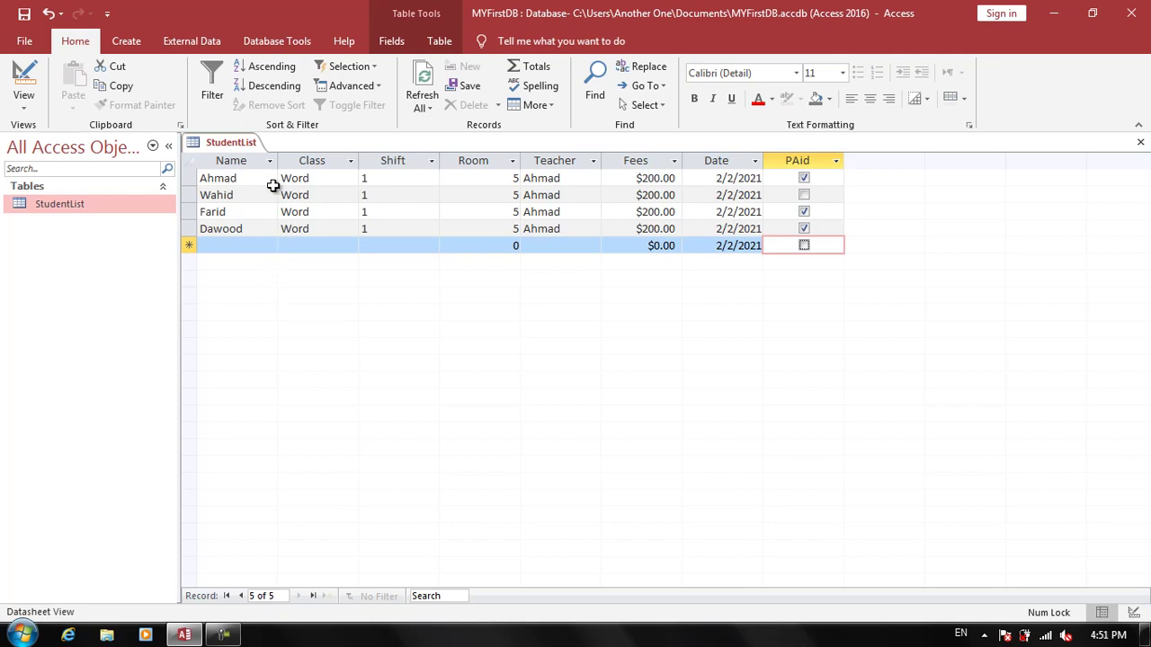
- Re-enter Shift 1 in the first student's record
{"action": "right_click", "coordinate": [258, 181]}
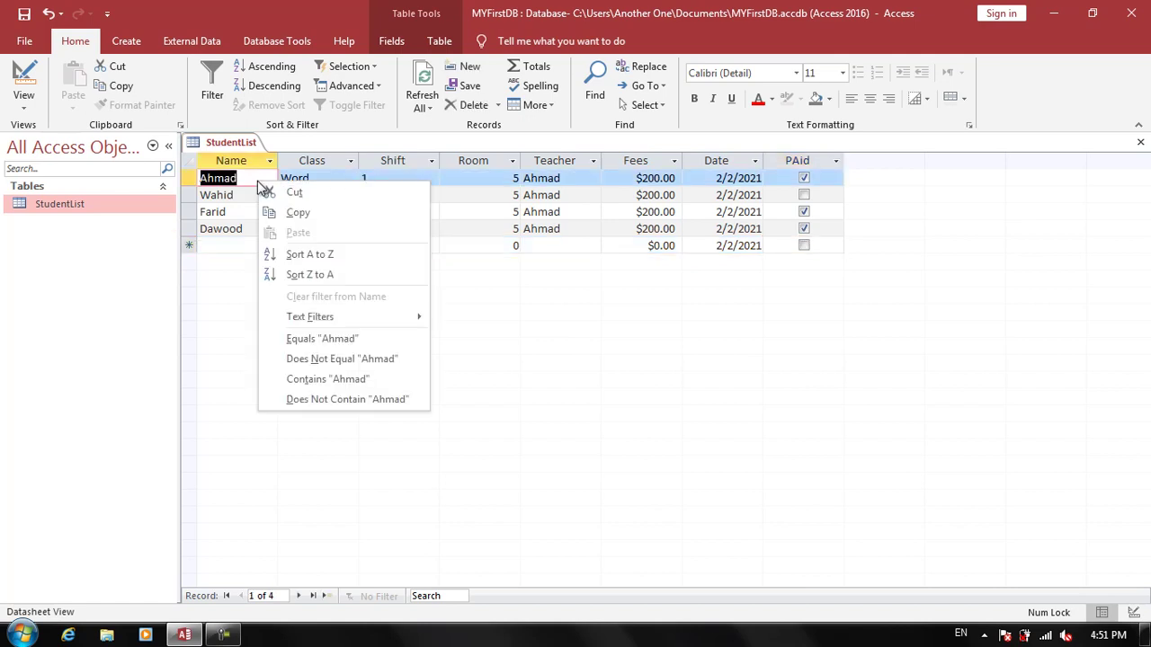
{"action": "key", "text": "Escape"}
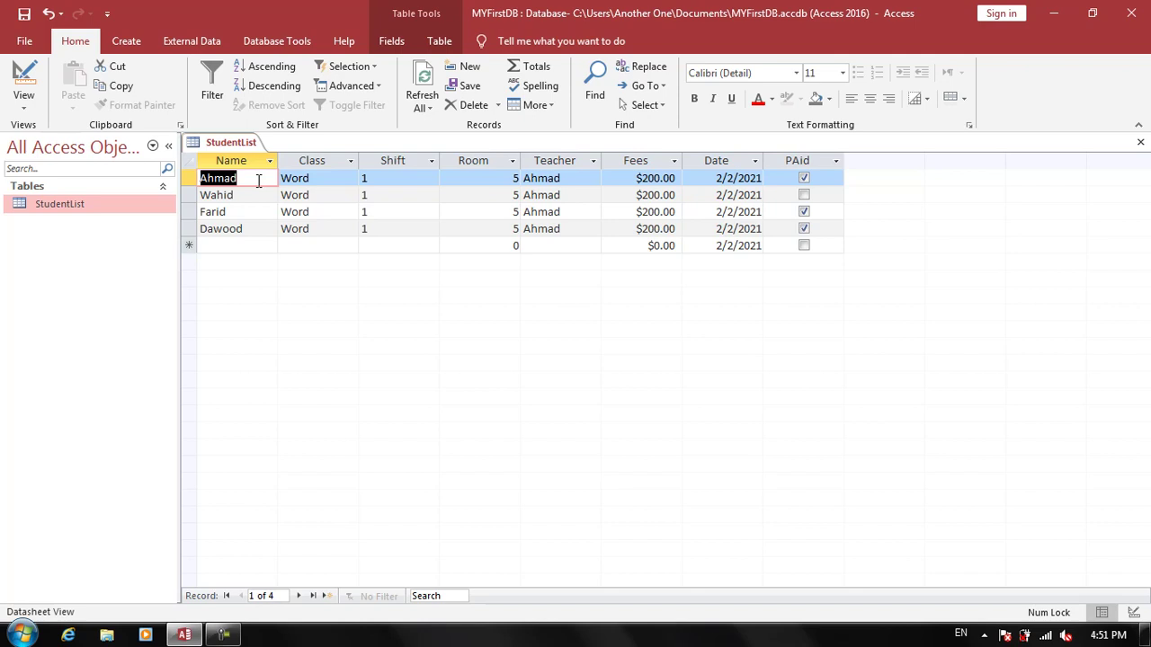
{"action": "left_click", "coordinate": [306, 179]}
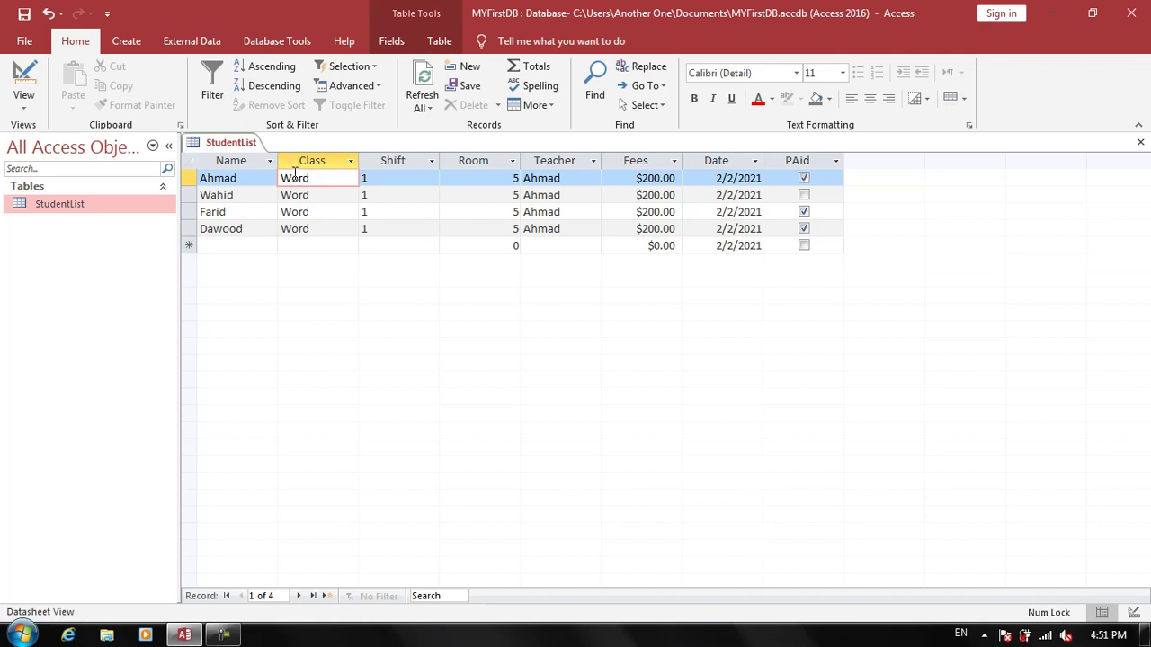
{"action": "left_click", "coordinate": [372, 183]}
{"action": "type", "text": "1"}
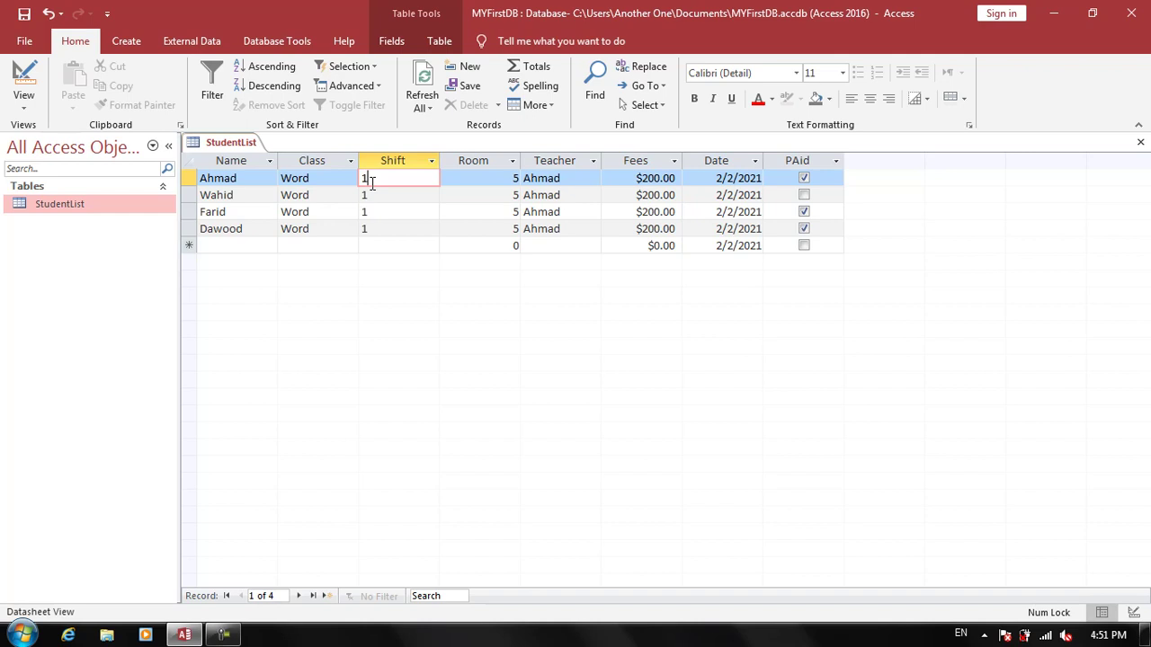
{"action": "left_click", "coordinate": [481, 194]}
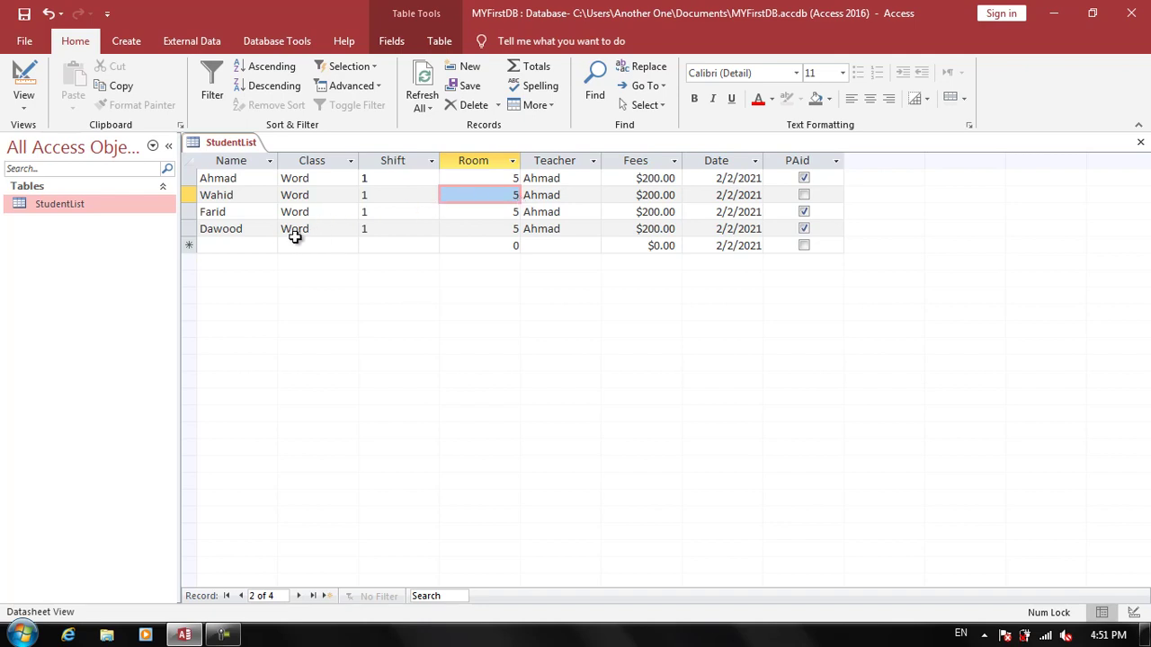
- Start a fifth record by entering the new student's name
{"action": "left_click", "coordinate": [259, 246]}
{"action": "type", "text": "I"}
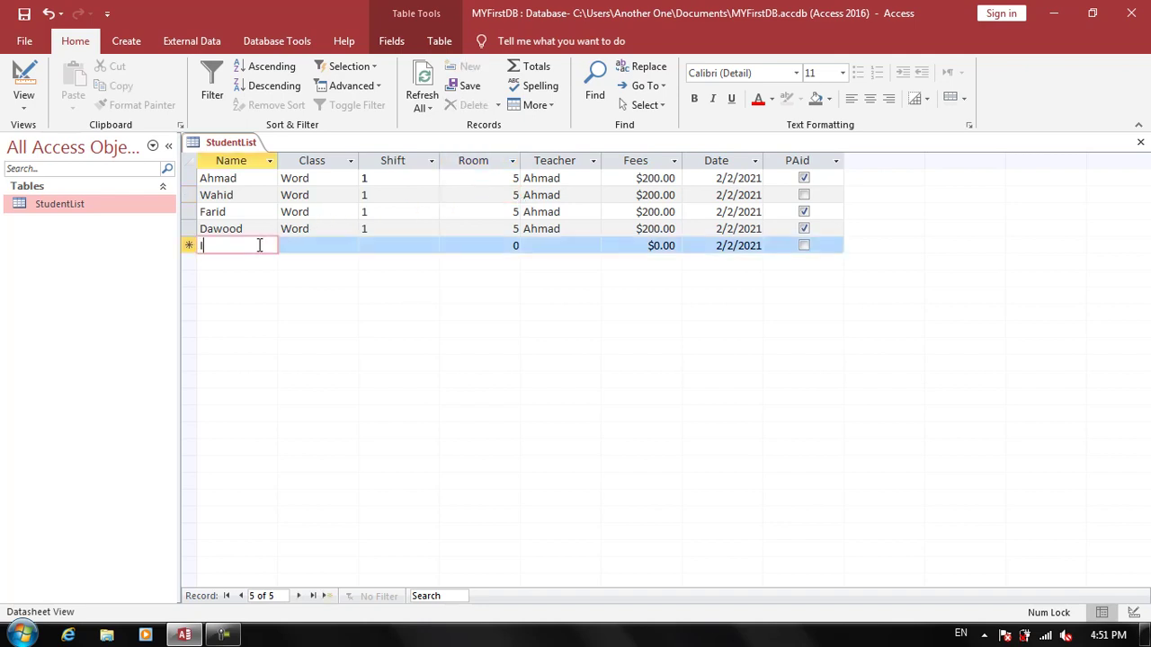
{"action": "type", "text": "mran"}
{"action": "key", "text": "Tab"}
- Complete the fifth record with Word, Shift 1, Room 5, the teacher's name and 200 fees
{"action": "type", "text": "Wo"}
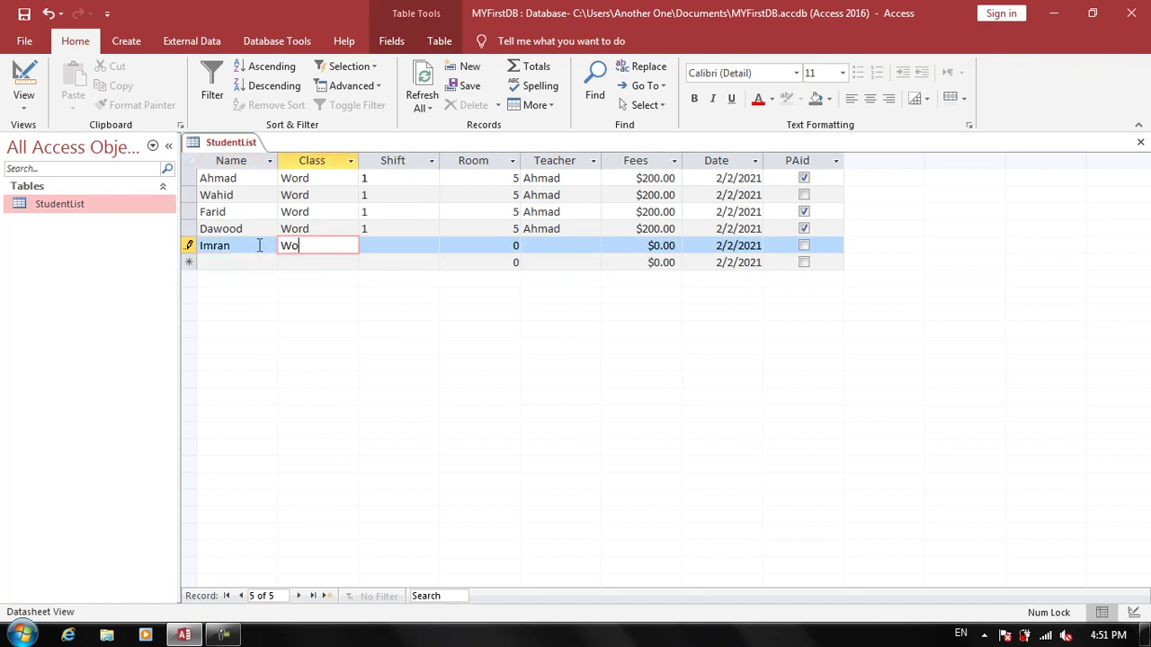
{"action": "type", "text": "rd"}
{"action": "key", "text": "Tab"}
{"action": "type", "text": "1"}
{"action": "key", "text": "Tab"}
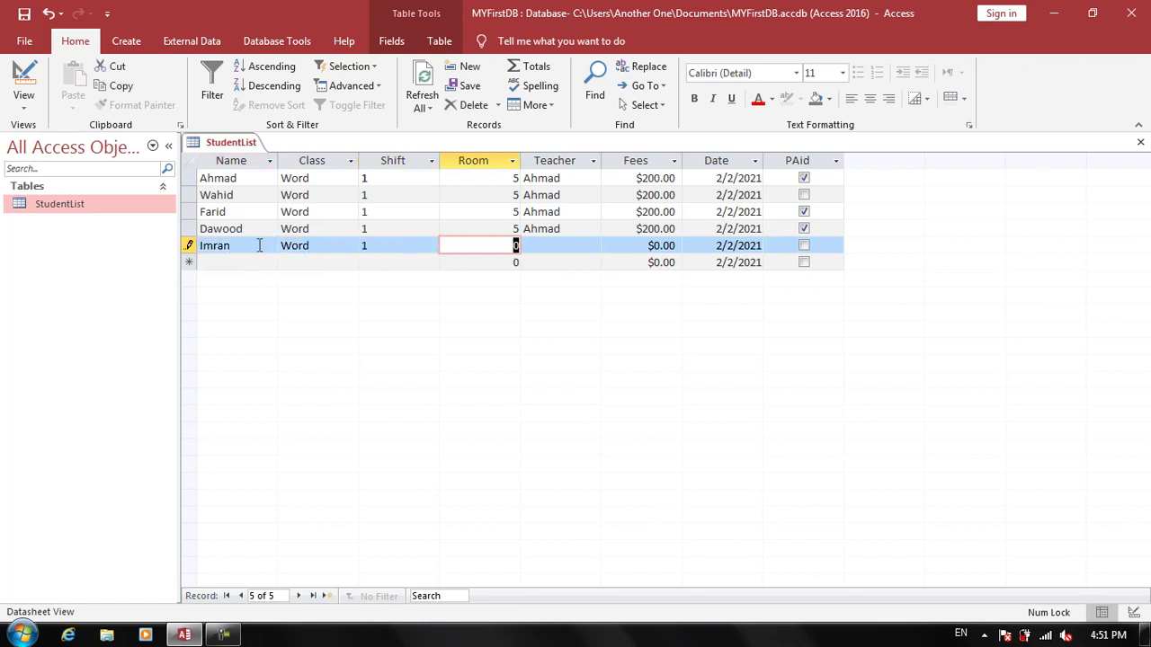
{"action": "type", "text": "5"}
{"action": "key", "text": "Tab"}
{"action": "type", "text": "Ahmad"}
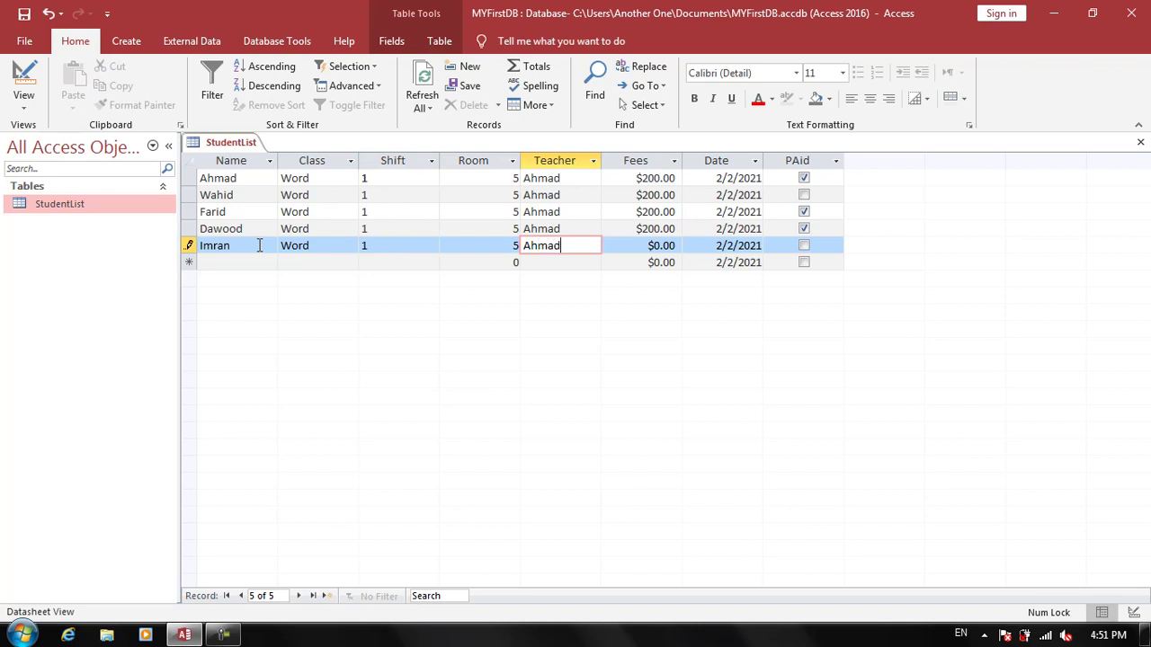
{"action": "key", "text": "Tab"}
{"action": "type", "text": "200"}
{"action": "key", "text": "Down"}
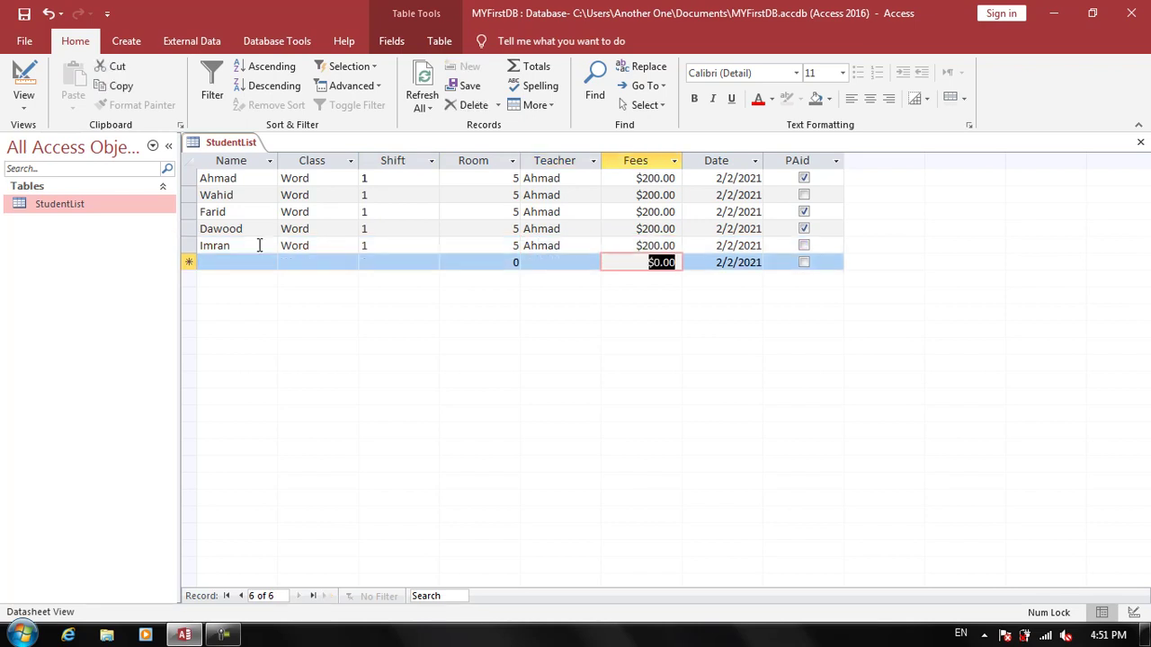
- Select the Class, Shift, Room and Teacher columns in turn
{"action": "left_click", "coordinate": [307, 162]}
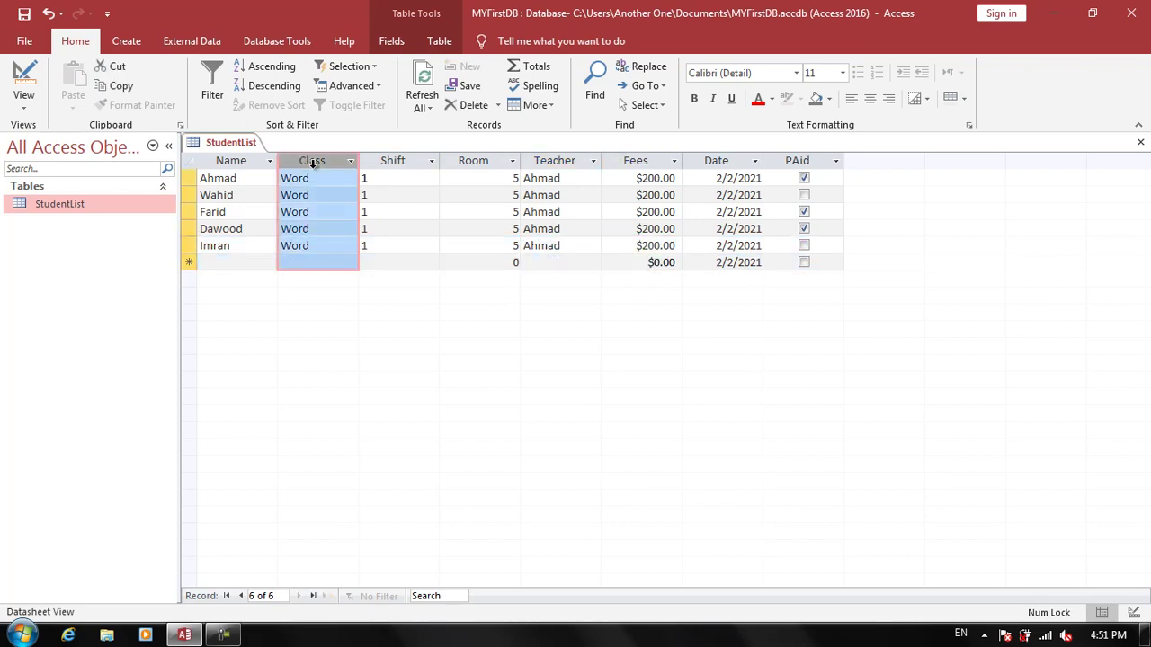
{"action": "left_click", "coordinate": [371, 162]}
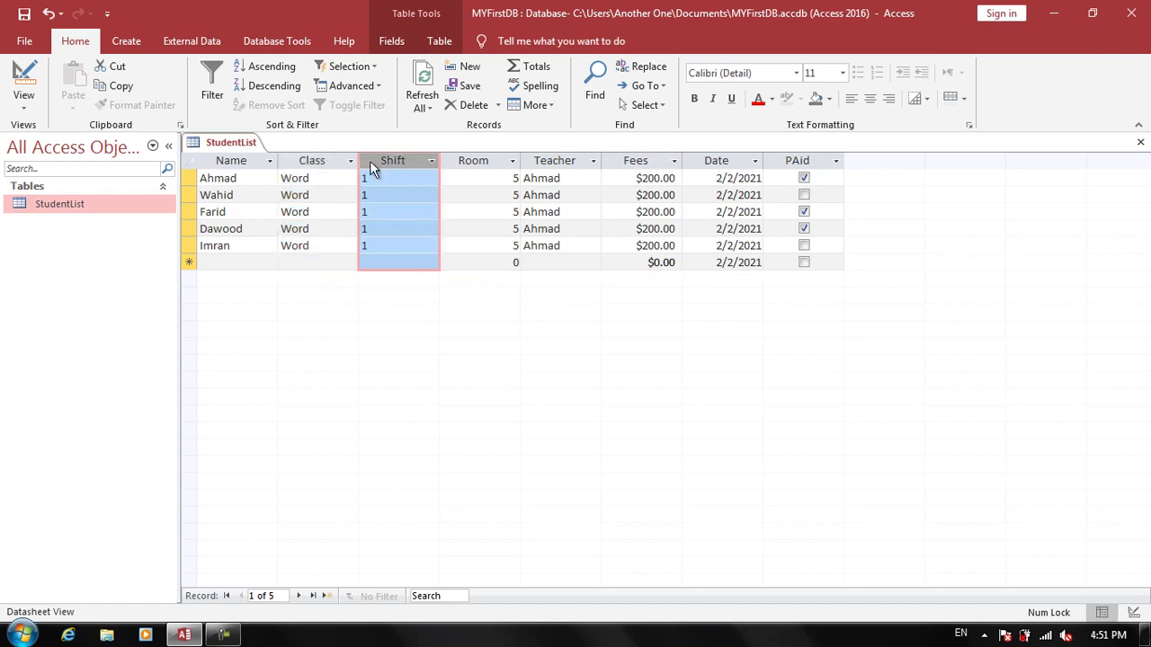
{"action": "left_click", "coordinate": [455, 161]}
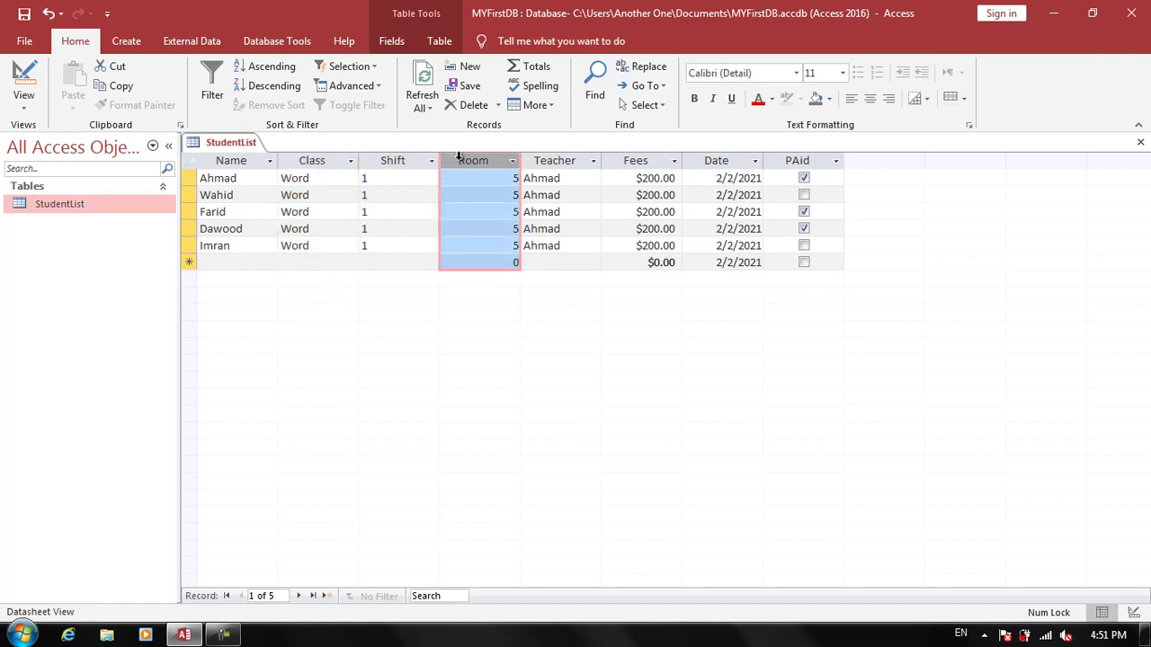
{"action": "left_click", "coordinate": [536, 161]}
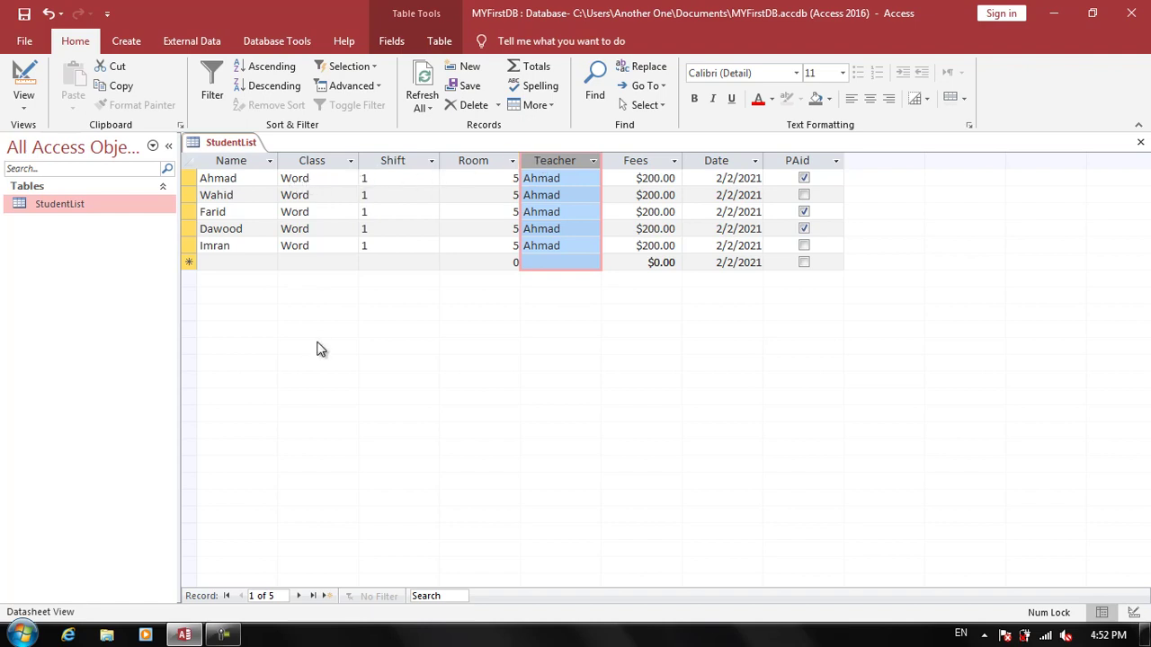
{"action": "left_click", "coordinate": [406, 246]}
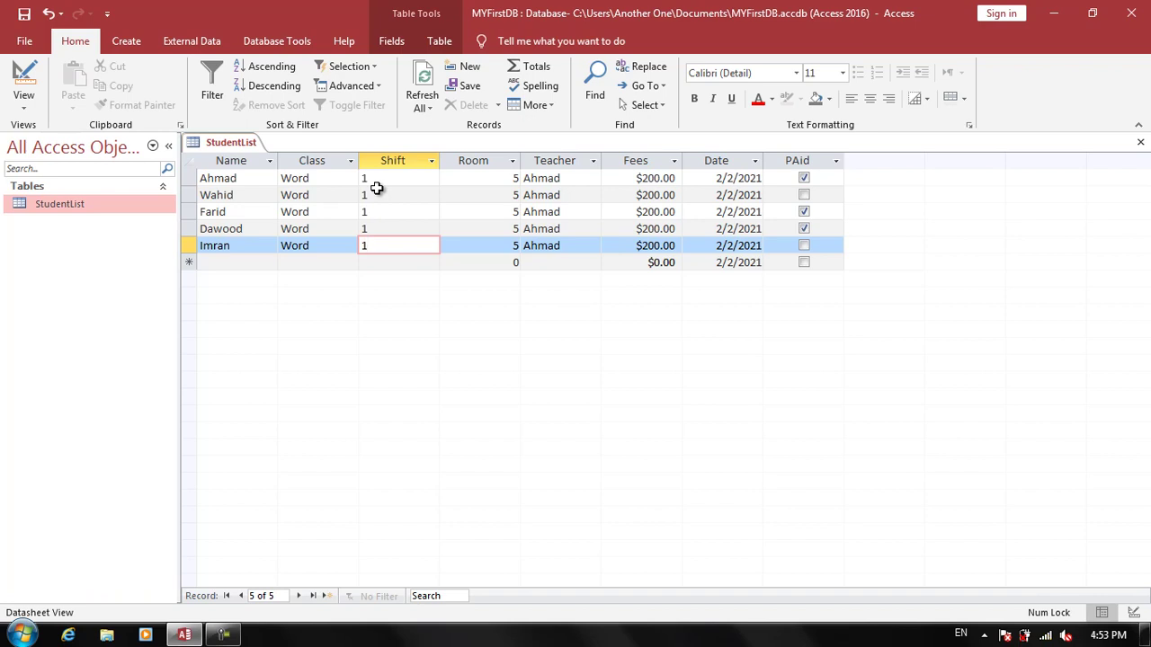
- Select the Name, Class, Shift, Room and Teacher columns one after another
{"action": "left_click", "coordinate": [251, 161]}
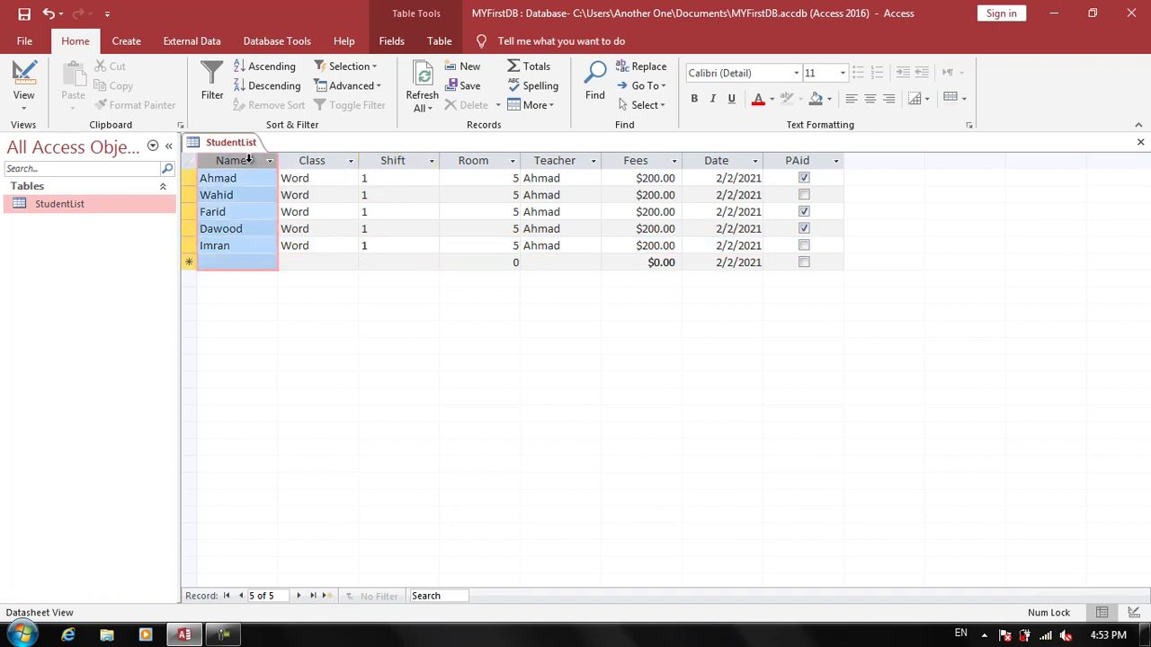
{"action": "left_click", "coordinate": [310, 160]}
{"action": "left_click", "coordinate": [376, 164]}
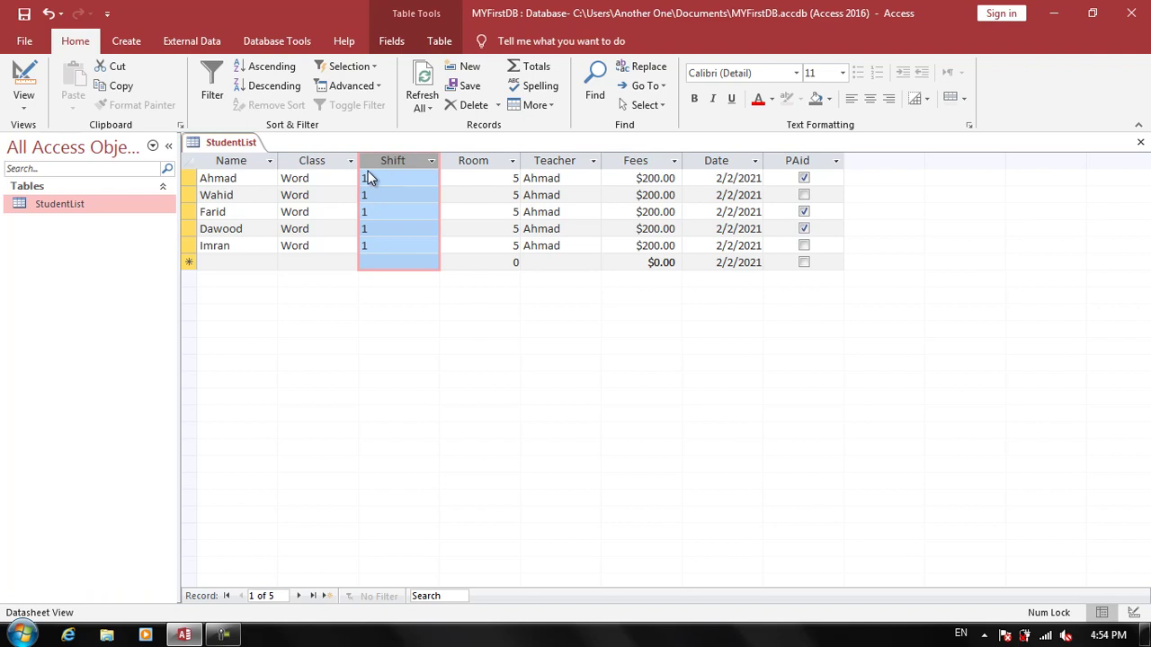
{"action": "left_click", "coordinate": [335, 162]}
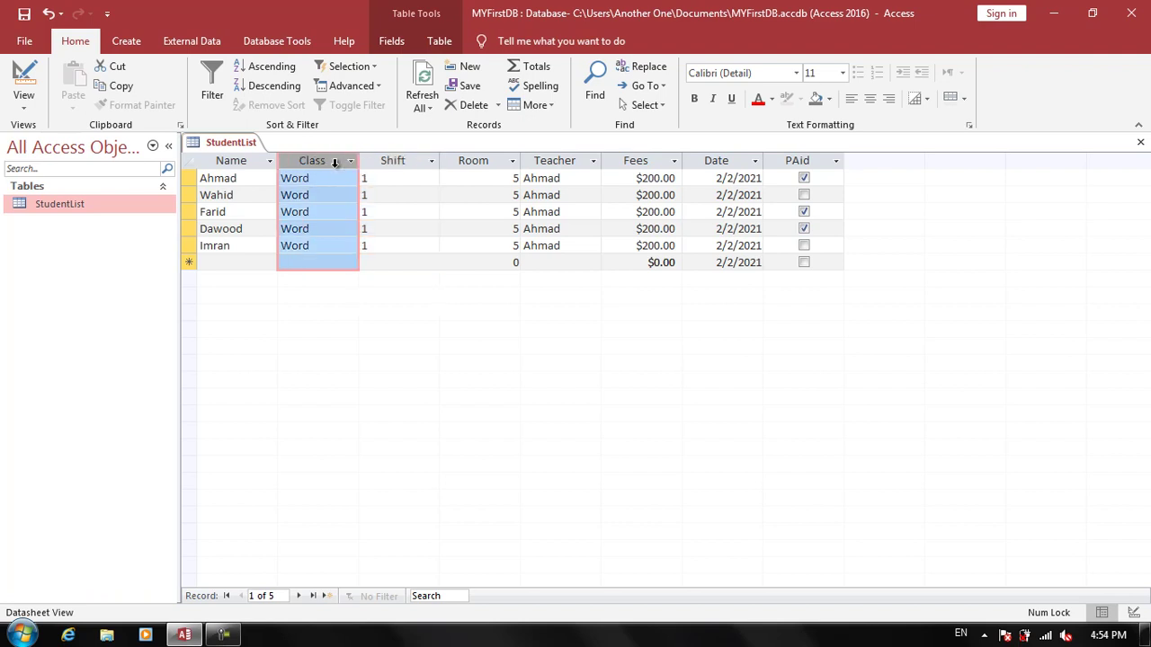
{"action": "left_click", "coordinate": [380, 160]}
{"action": "left_click", "coordinate": [462, 162]}
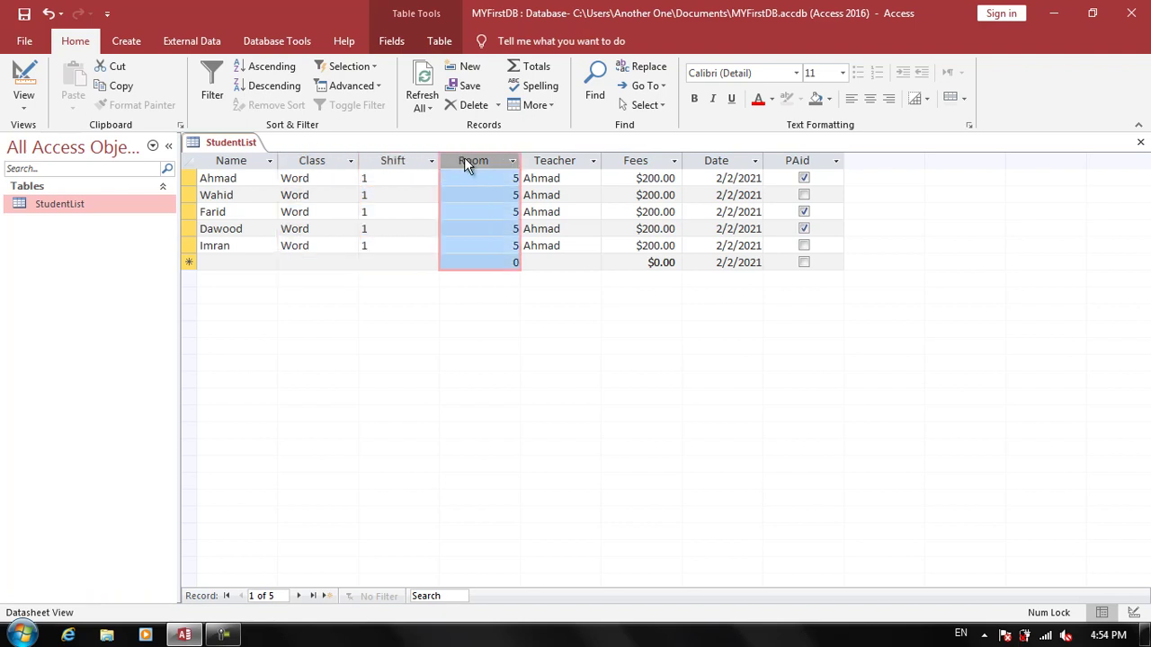
{"action": "left_click", "coordinate": [543, 162]}
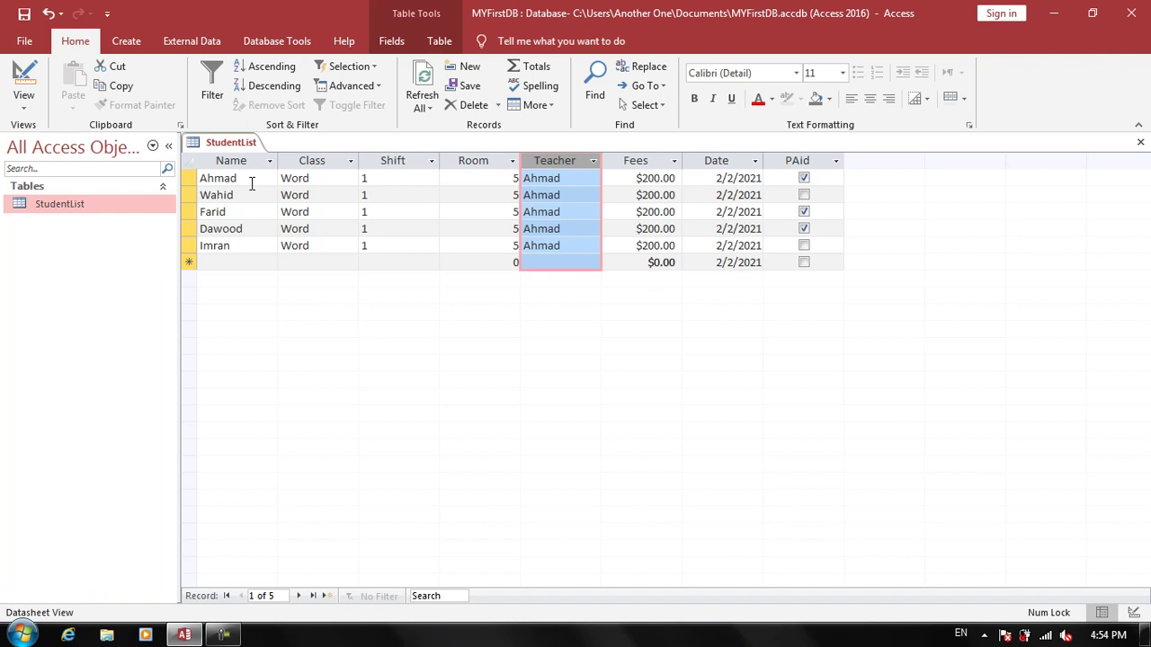
- Start a new table in Design view with a Name field and a Number-type ID field
{"action": "left_click", "coordinate": [126, 41]}
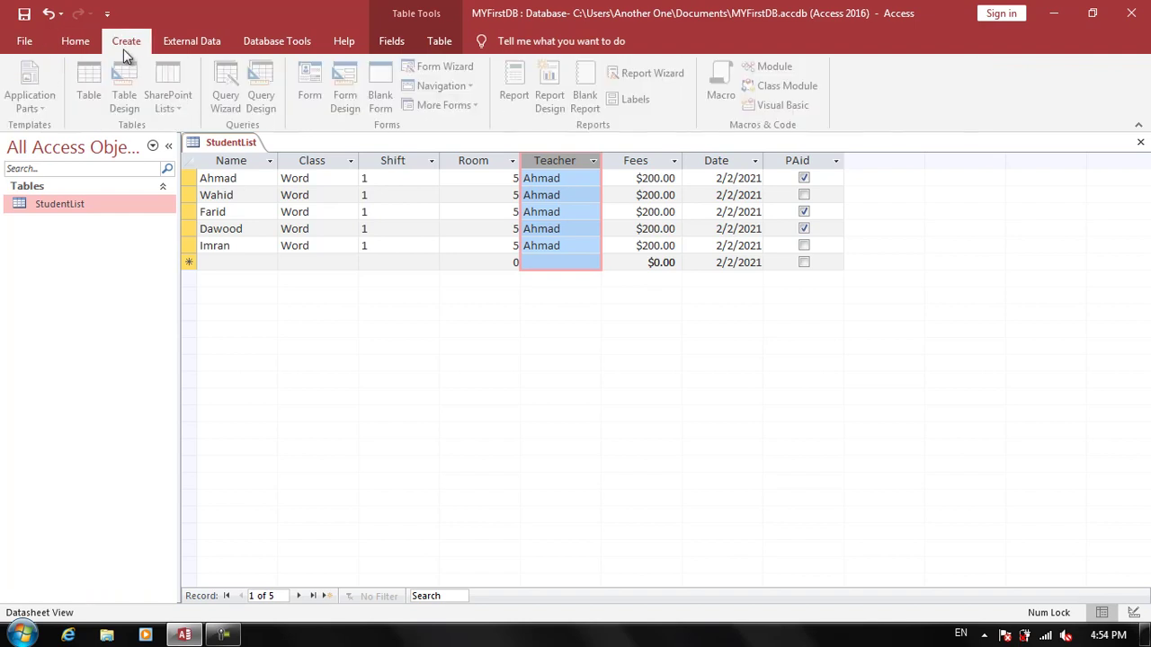
{"action": "left_click", "coordinate": [135, 85]}
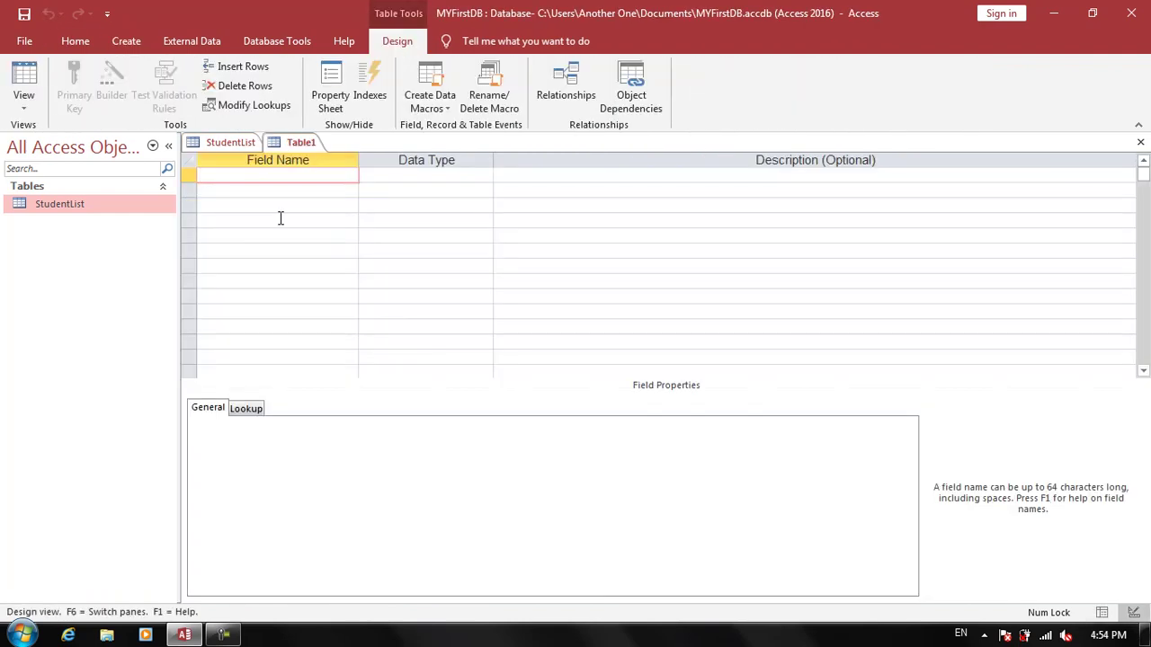
{"action": "type", "text": "Name"}
{"action": "key", "text": "Tab"}
{"action": "key", "text": "Return"}
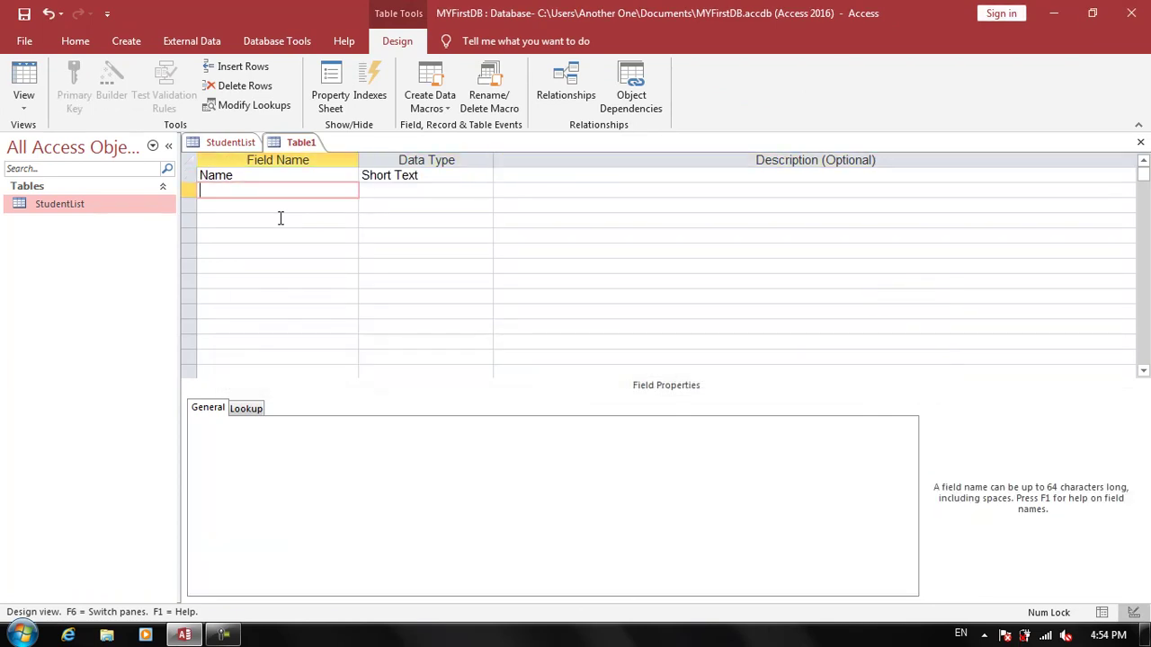
{"action": "type", "text": "ID"}
{"action": "key", "text": "Tab"}
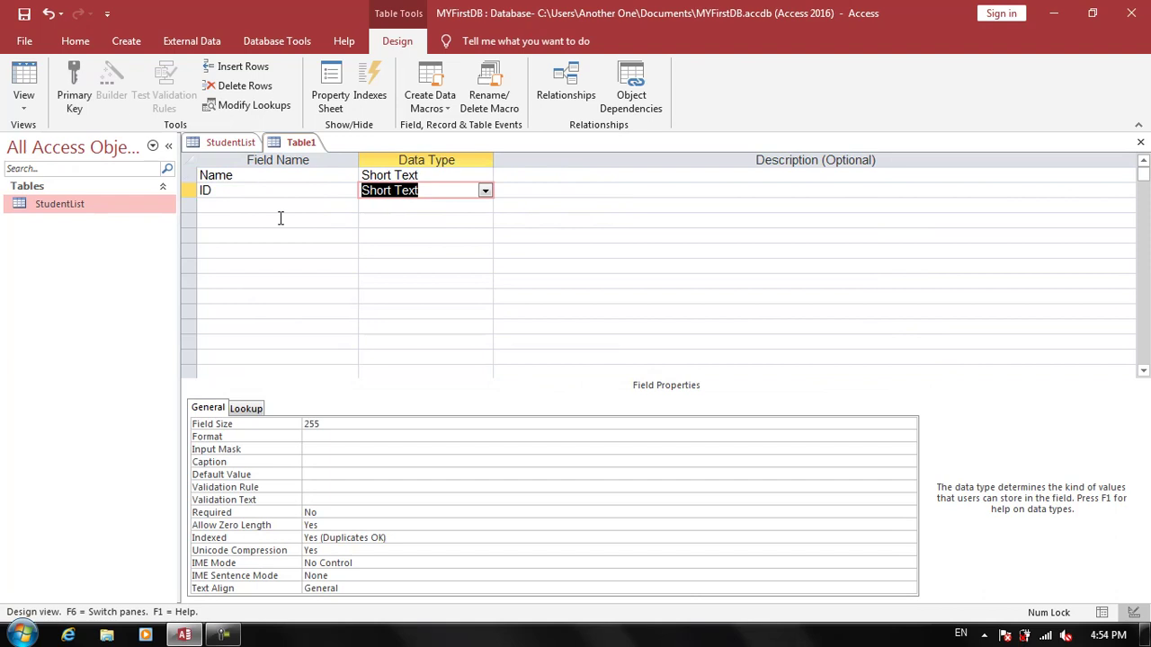
{"action": "type", "text": "n"}
{"action": "key", "text": "Tab"}
{"action": "key", "text": "Tab"}
{"action": "type", "text": "Cla"}
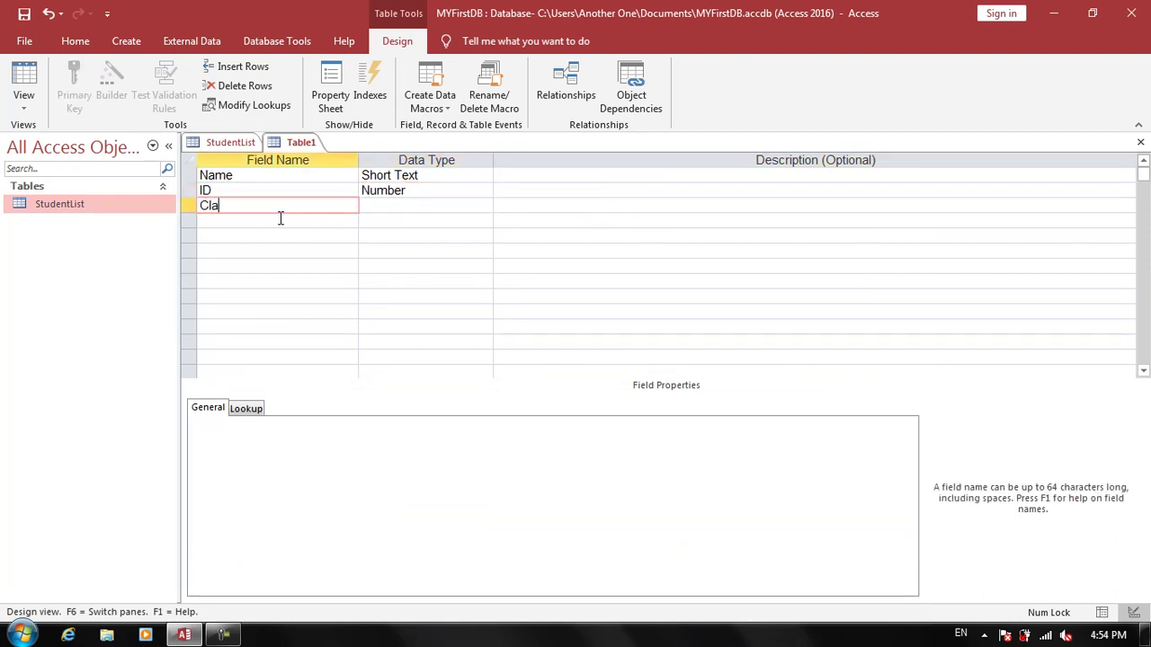
{"action": "type", "text": "ss"}
- Add Class as Number, plus FatherName and Age as Short Text fields
{"action": "key", "text": "Tab"}
{"action": "type", "text": "n"}
{"action": "key", "text": "Tab"}
{"action": "key", "text": "Tab"}
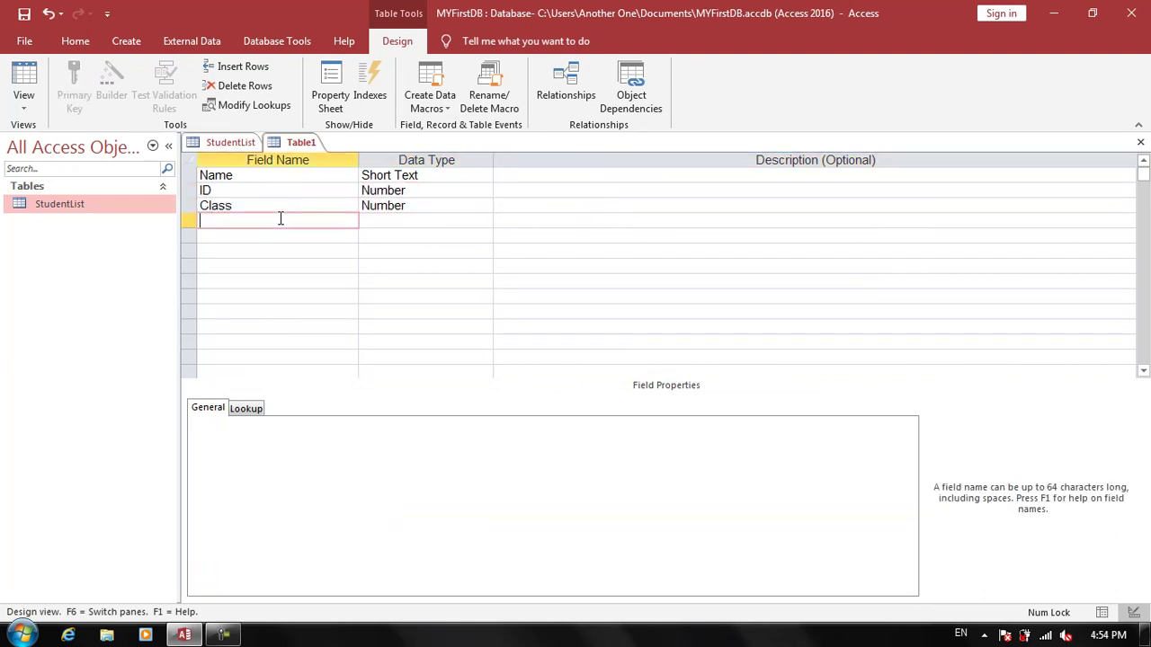
{"action": "type", "text": "Father"}
{"action": "type", "text": "Name"}
{"action": "key", "text": "Tab"}
{"action": "key", "text": "Tab"}
{"action": "key", "text": "Tab"}
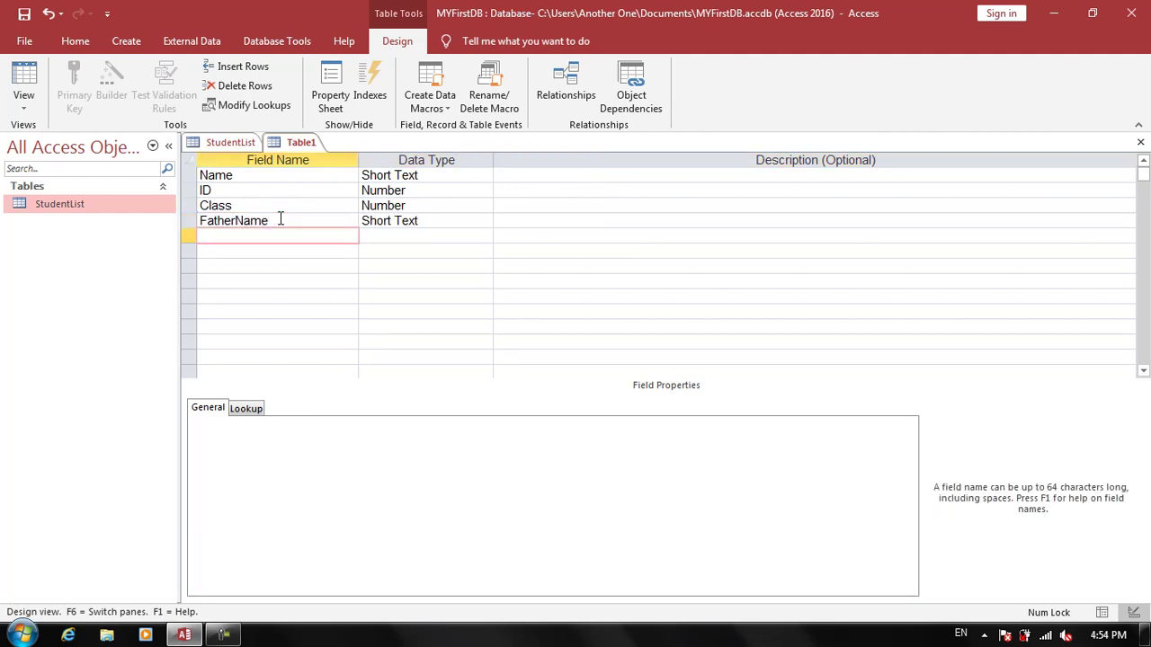
{"action": "type", "text": "Age"}
{"action": "key", "text": "Tab"}
{"action": "key", "text": "Tab"}
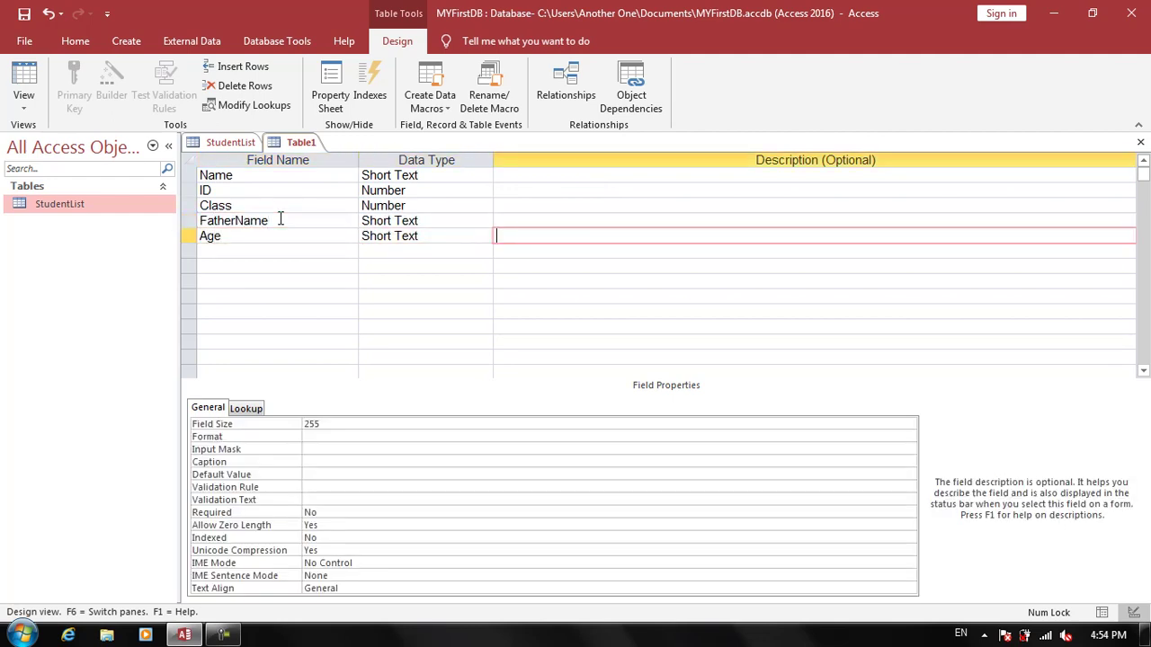
{"action": "key", "text": "Tab"}
{"action": "type", "text": "Date"}
- Add a Date field whose Default Value is =Date()
{"action": "key", "text": "Tab"}
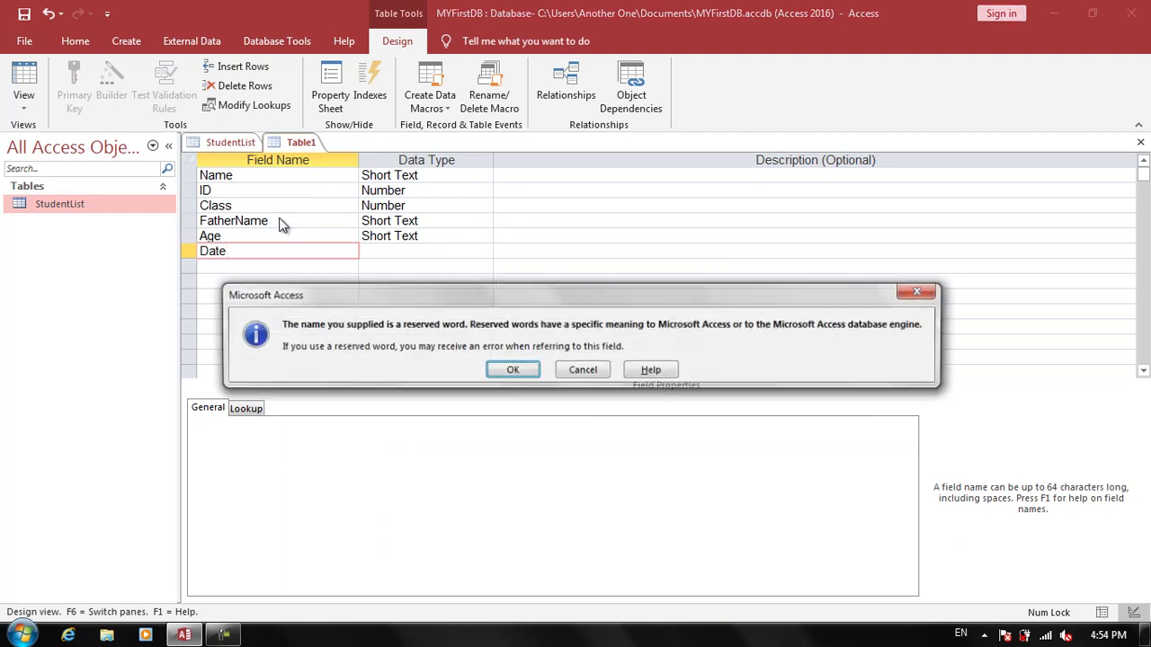
{"action": "key", "text": "Return"}
{"action": "type", "text": "date/Time"}
{"action": "key", "text": "Tab"}
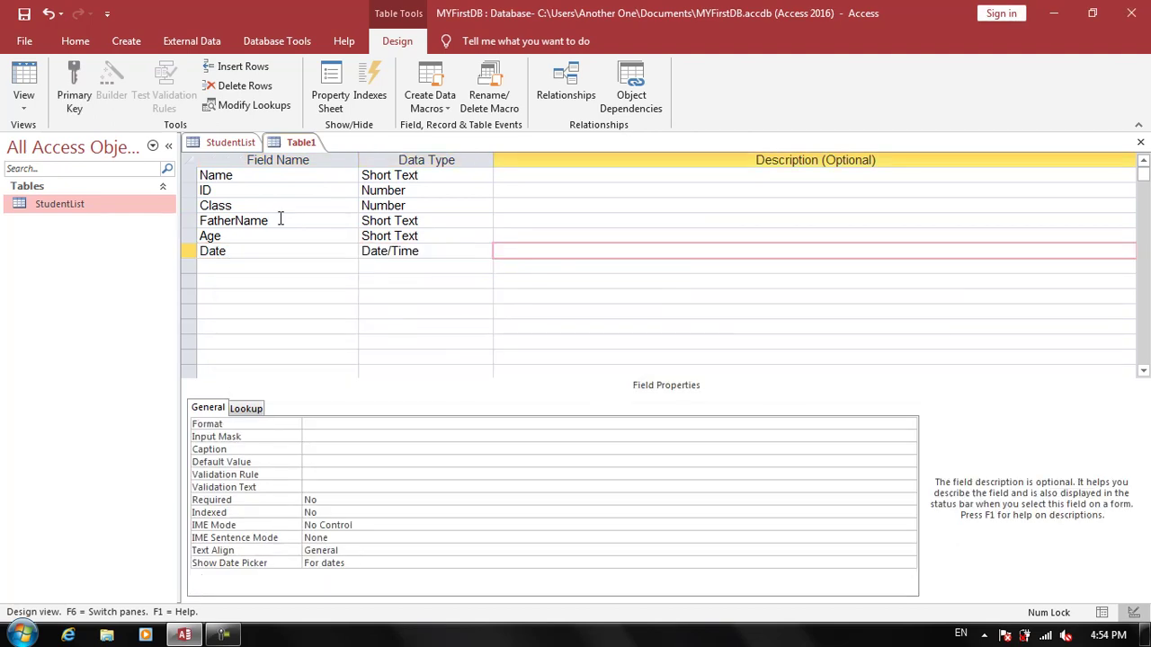
{"action": "left_click", "coordinate": [320, 250]}
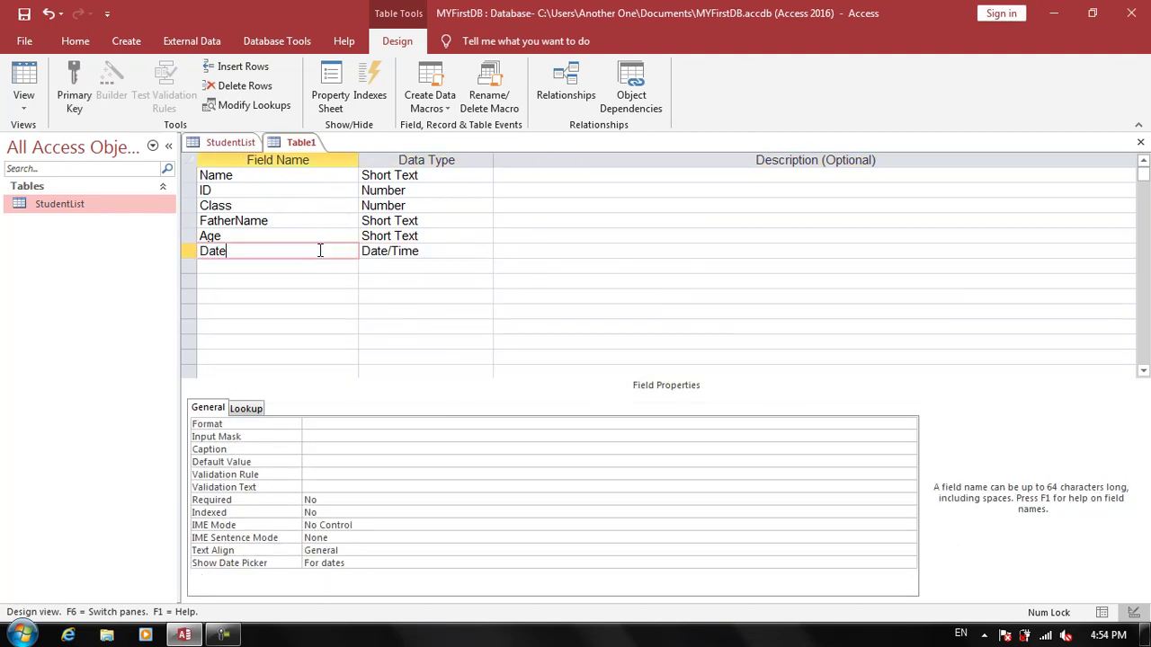
{"action": "left_click", "coordinate": [317, 461]}
{"action": "type", "text": "=date("}
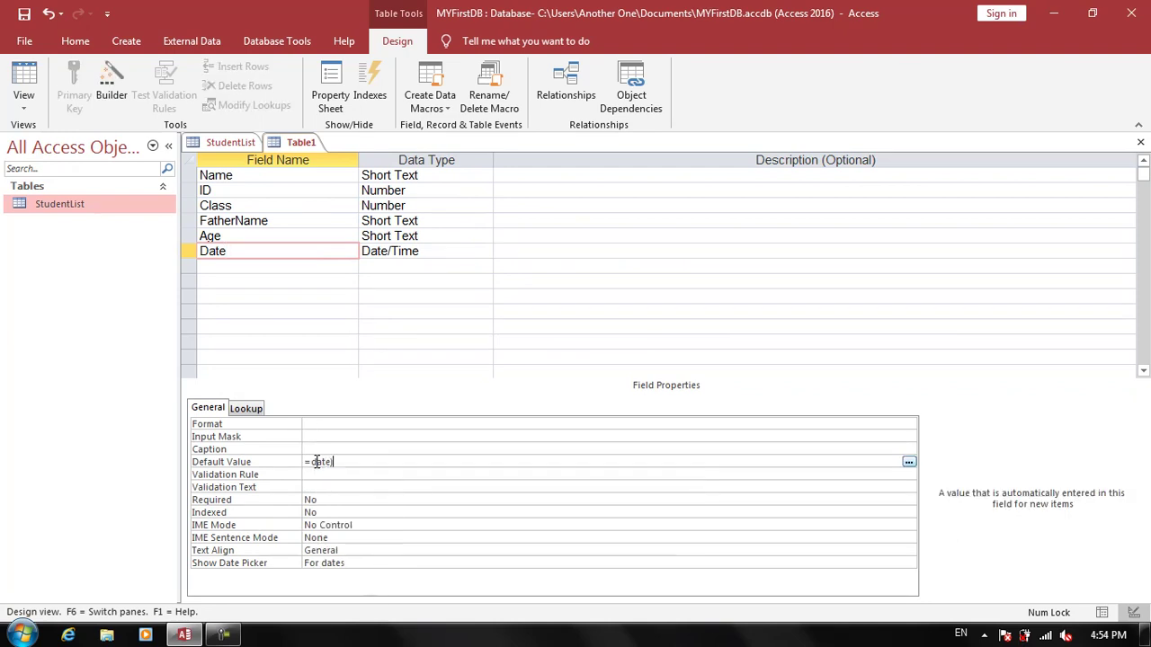
{"action": "type", "text": ")"}
{"action": "key", "text": "Return"}
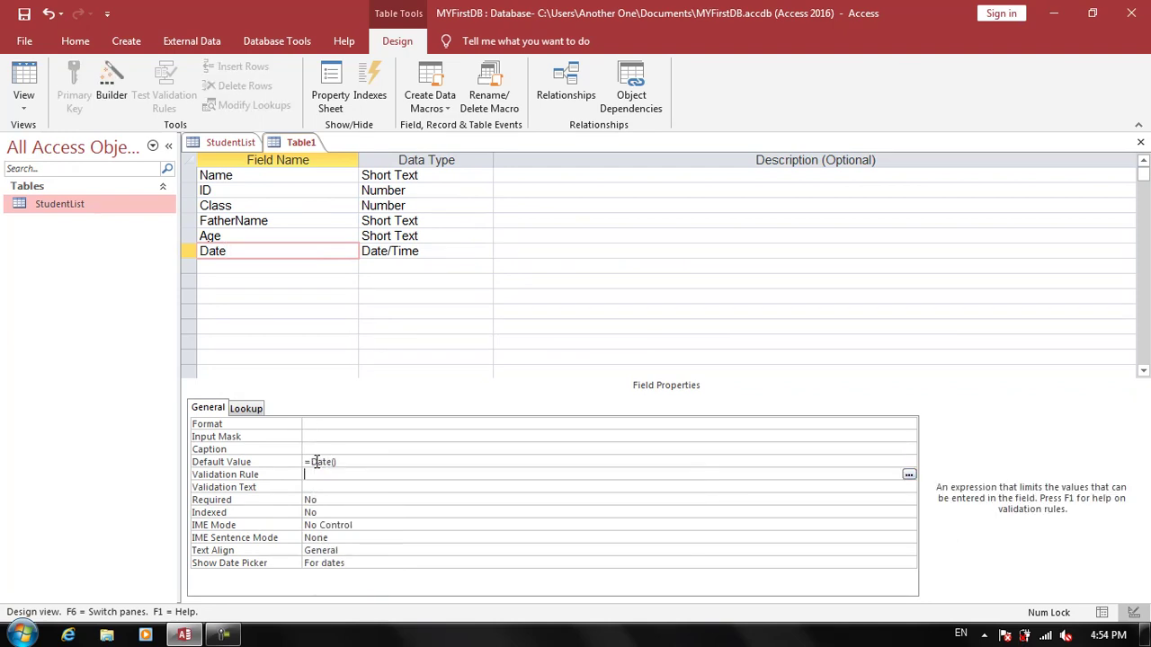
- Add a Paid field with the Yes/No data type
{"action": "left_click", "coordinate": [227, 268]}
{"action": "type", "text": "Pai"}
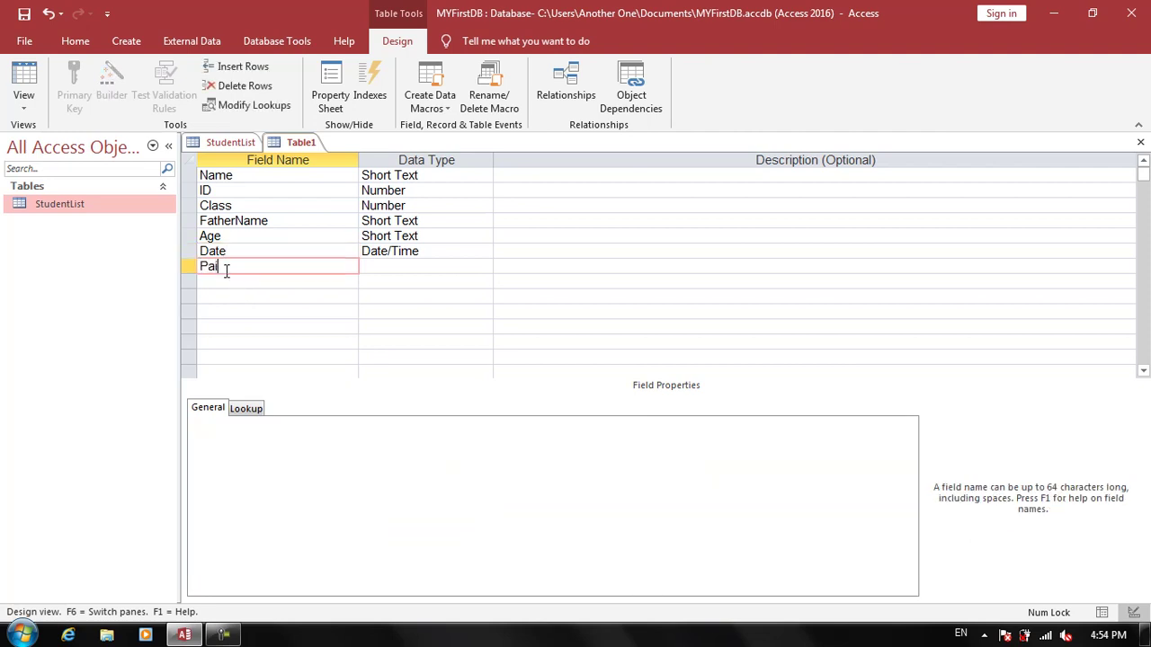
{"action": "type", "text": "d"}
{"action": "key", "text": "Tab"}
{"action": "key", "text": "BackSpace"}
{"action": "type", "text": "y"}
{"action": "key", "text": "Tab"}
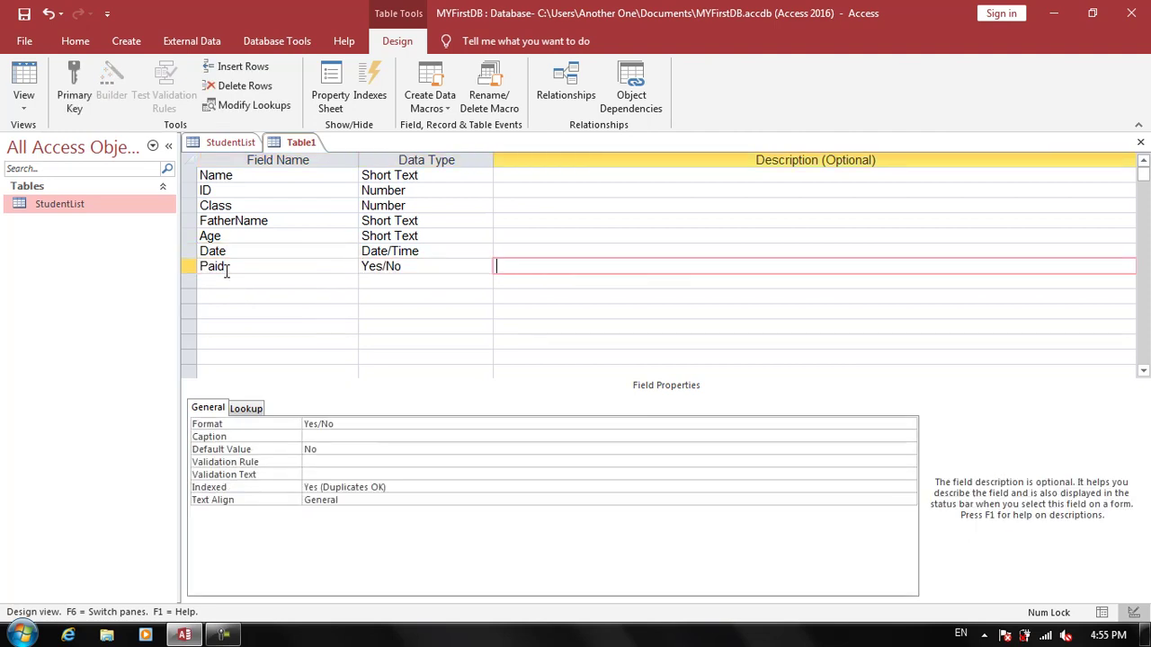
- Save the table as Student without a primary key and close it
{"action": "key", "text": "ctrl+s"}
{"action": "type", "text": "St"}
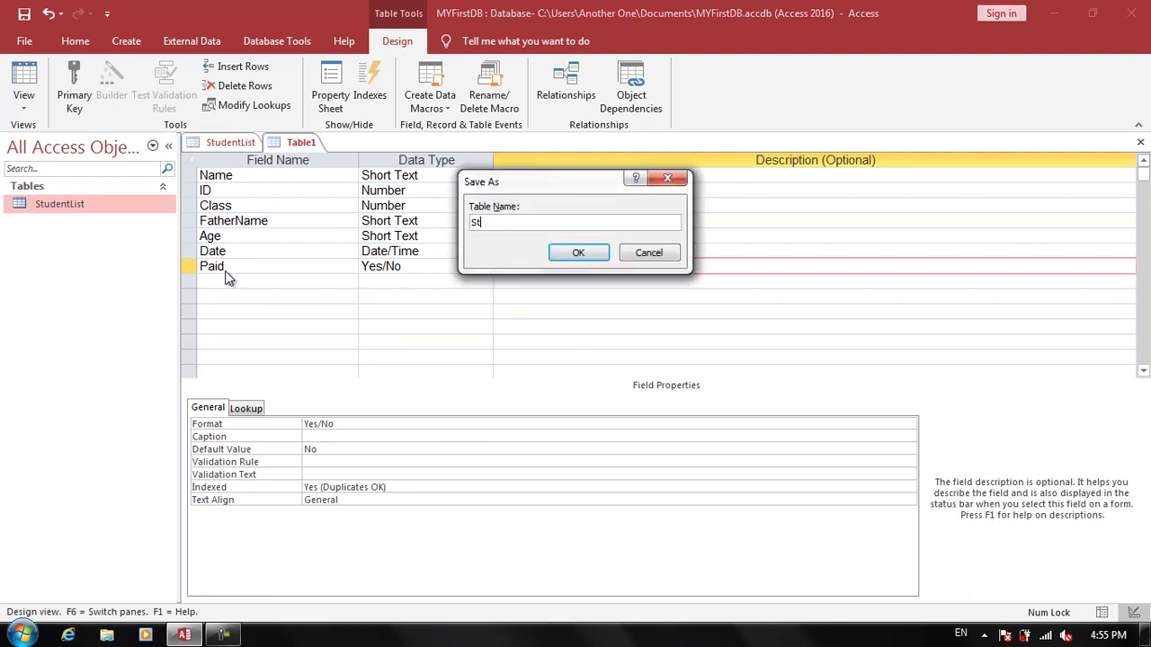
{"action": "type", "text": "udent"}
{"action": "key", "text": "Return"}
{"action": "key", "text": "Tab"}
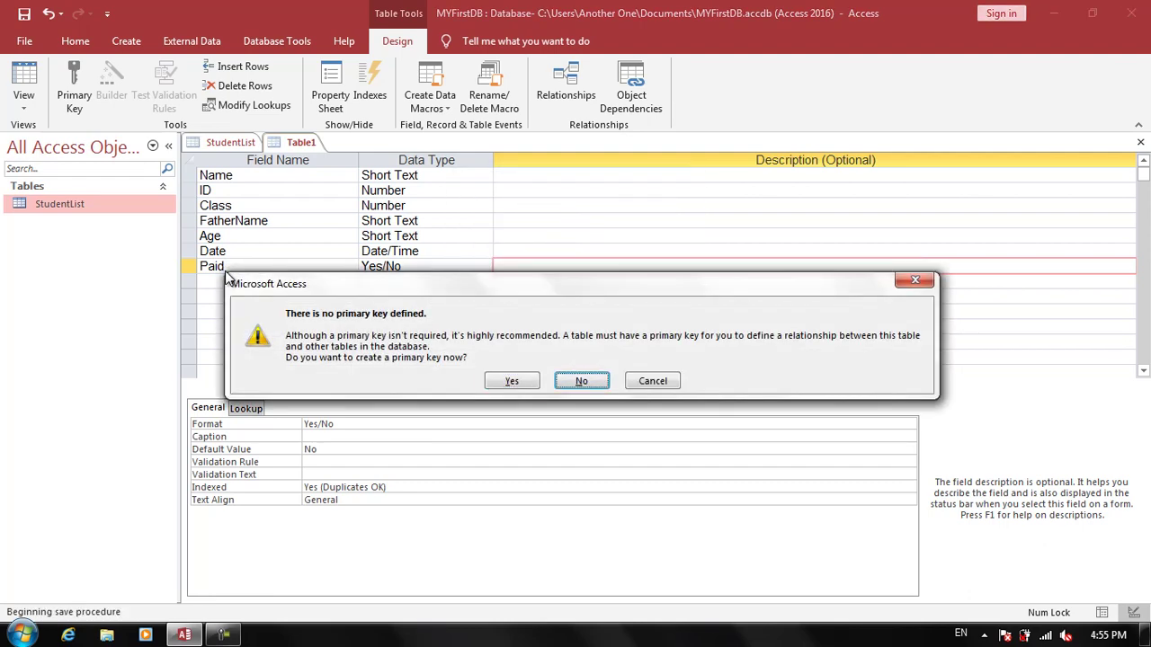
{"action": "key", "text": "Return"}
{"action": "key", "text": "ctrl+w"}
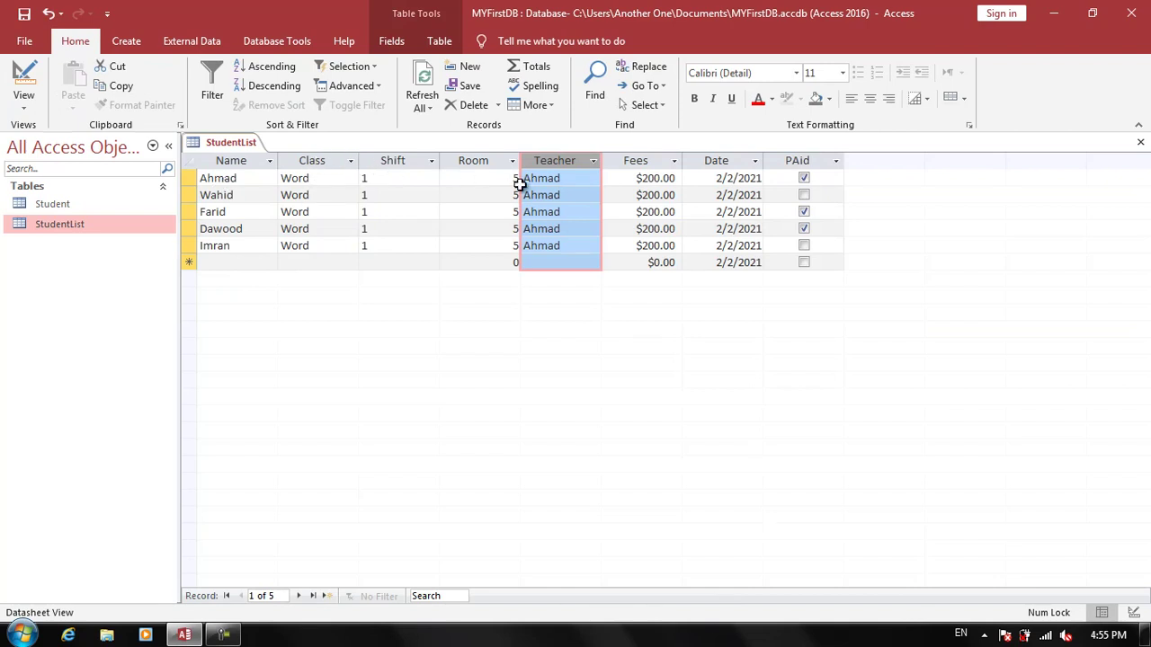
- Start another design-view table with ClassID as Number and Name as Short Text
{"action": "left_click", "coordinate": [121, 40]}
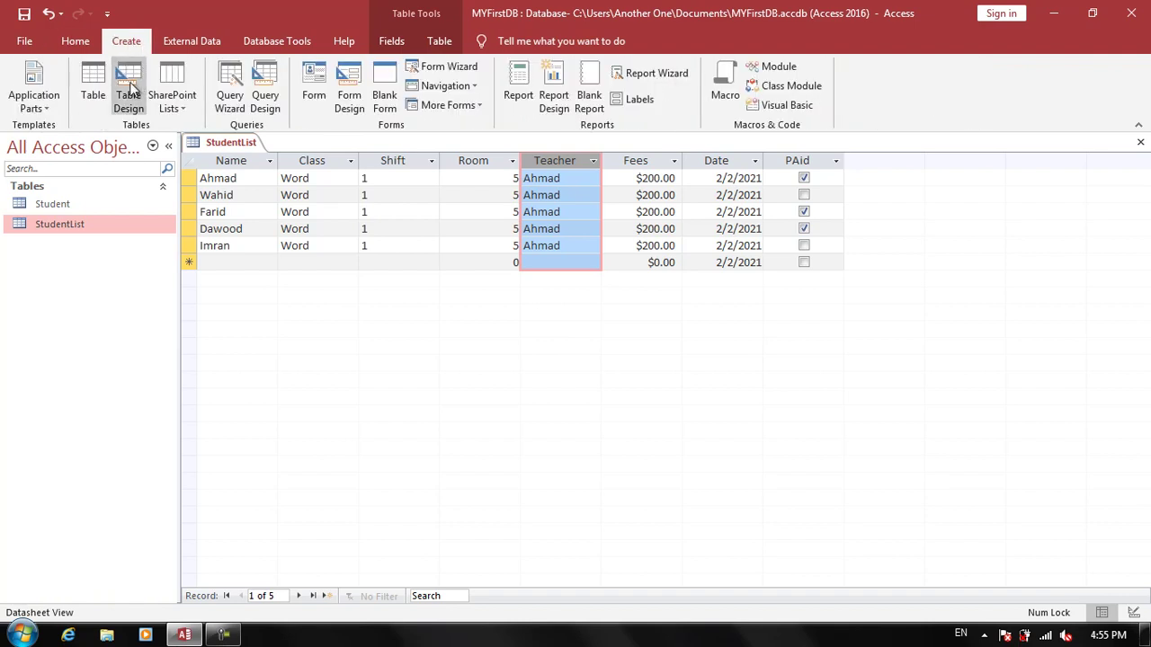
{"action": "left_click", "coordinate": [131, 87]}
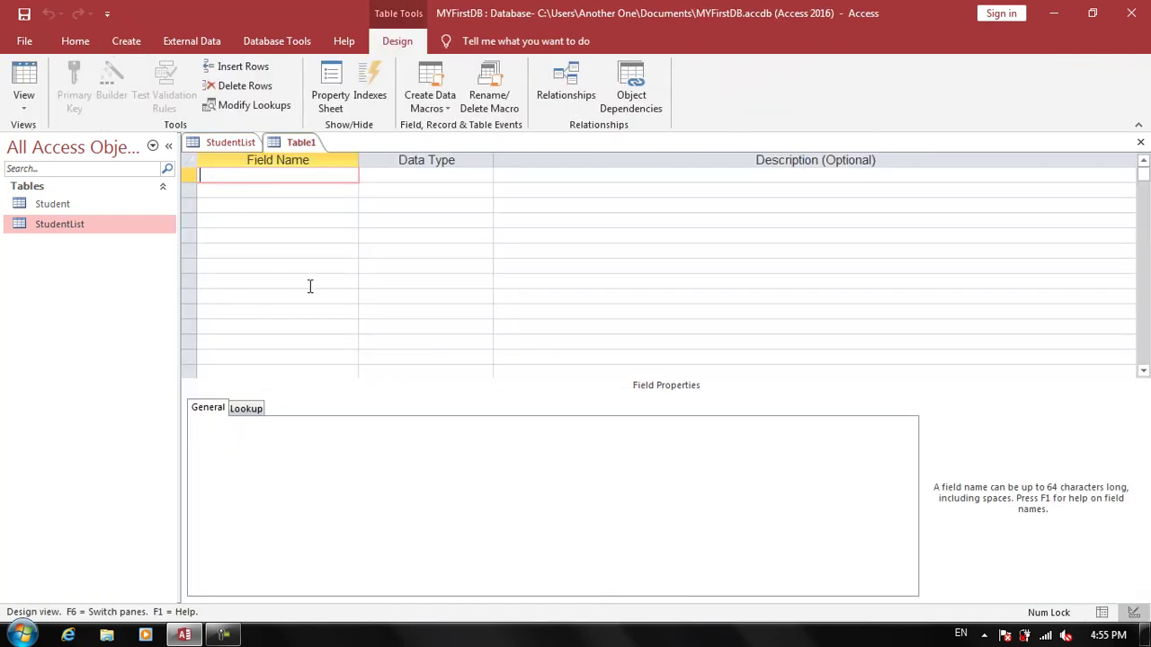
{"action": "type", "text": "ClassID"}
{"action": "key", "text": "Tab"}
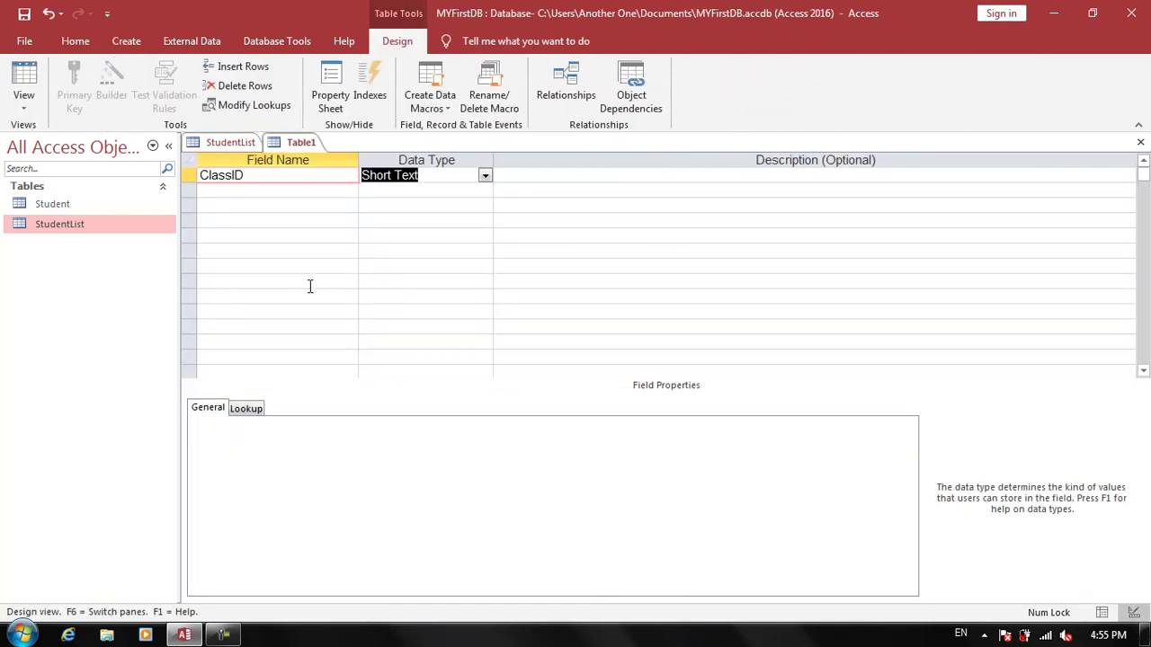
{"action": "type", "text": "n"}
{"action": "key", "text": "Tab"}
{"action": "key", "text": "Tab"}
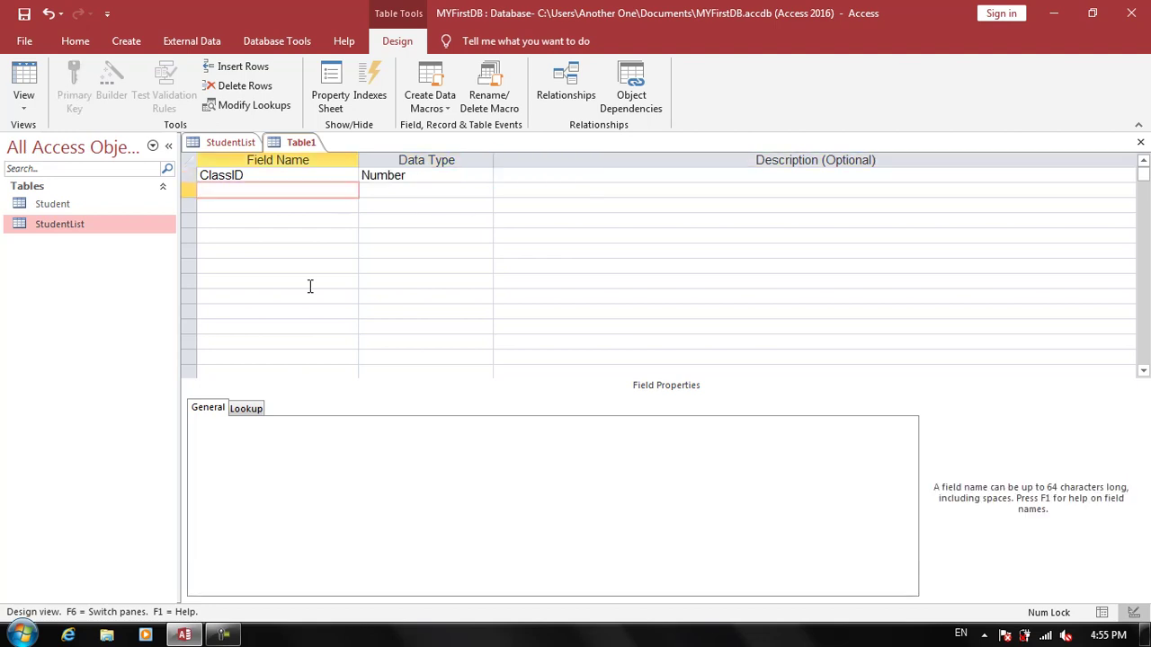
{"action": "type", "text": "Name"}
{"action": "key", "text": "Tab"}
{"action": "key", "text": "Tab"}
{"action": "key", "text": "Tab"}
- Add Teacher, Room and Shift as Short Text fields
{"action": "type", "text": "ea"}
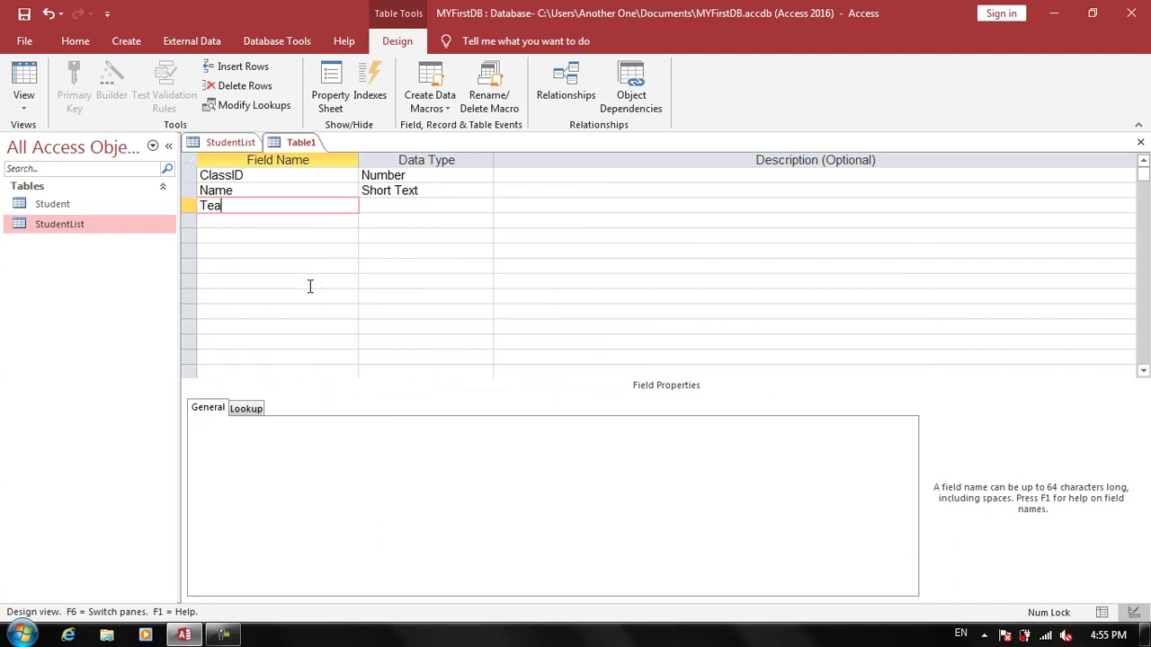
{"action": "type", "text": "cher"}
{"action": "key", "text": "Tab"}
{"action": "key", "text": "Tab"}
{"action": "key", "text": "Tab"}
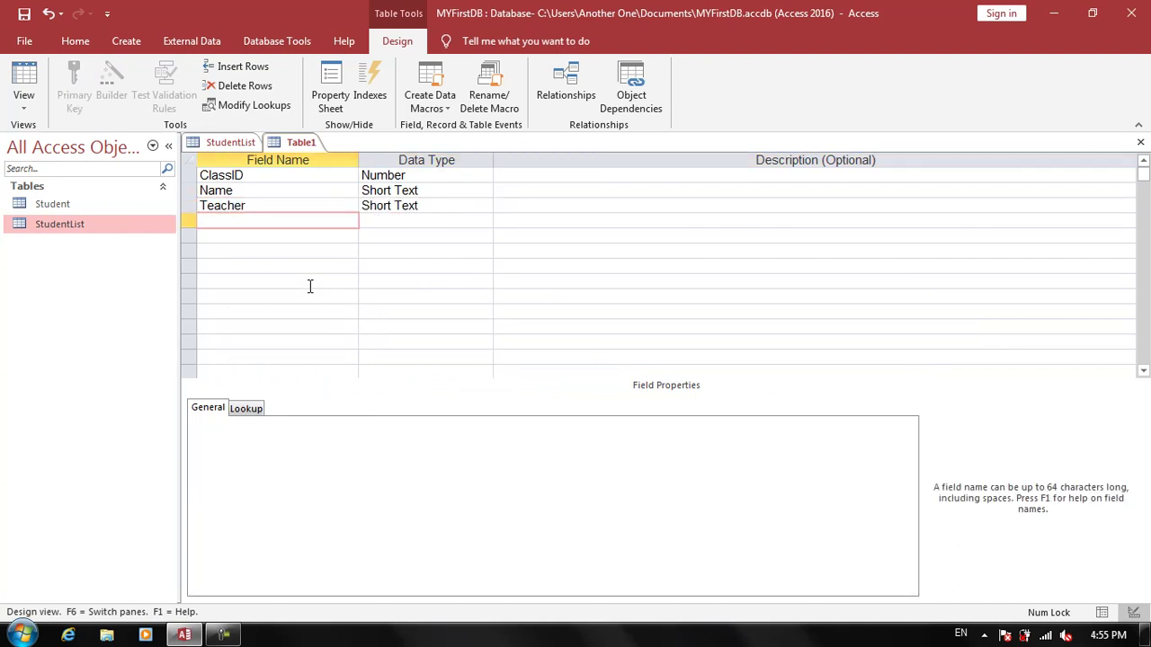
{"action": "type", "text": "oom"}
{"action": "key", "text": "Tab"}
{"action": "key", "text": "Tab"}
{"action": "key", "text": "Tab"}
{"action": "type", "text": "Shi"}
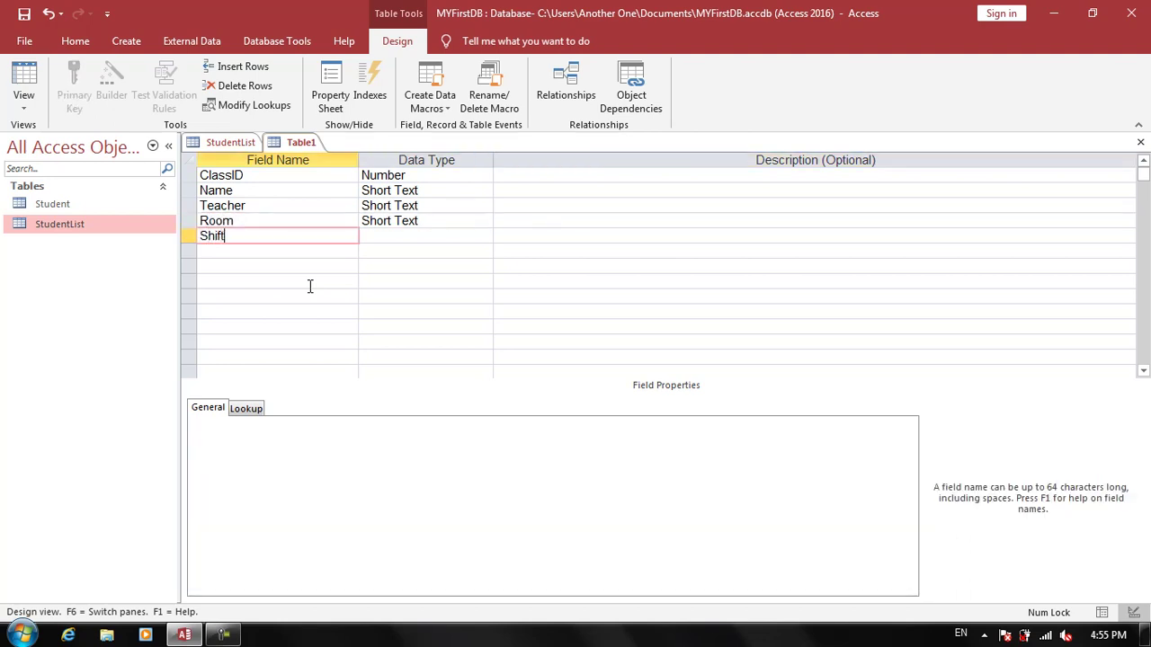
{"action": "key", "text": "Tab"}
{"action": "key", "text": "Tab"}
- Close and save the table as Classes, declining the primary key
{"action": "key", "text": "ctrl+w"}
{"action": "key", "text": "Return"}
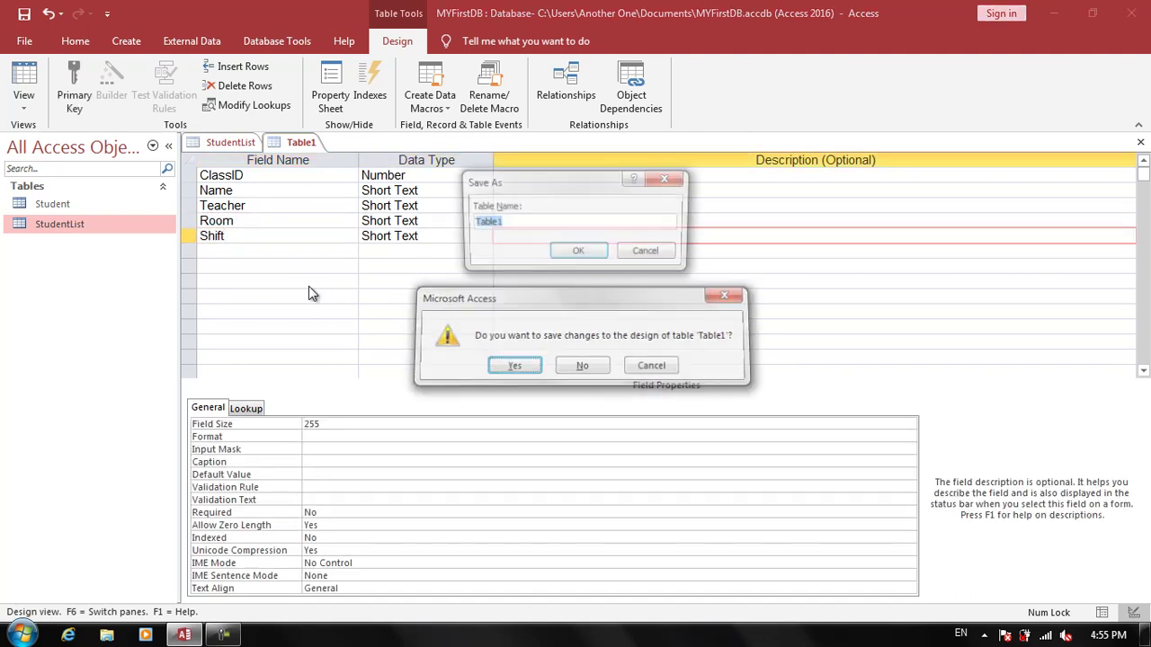
{"action": "type", "text": "Classes"}
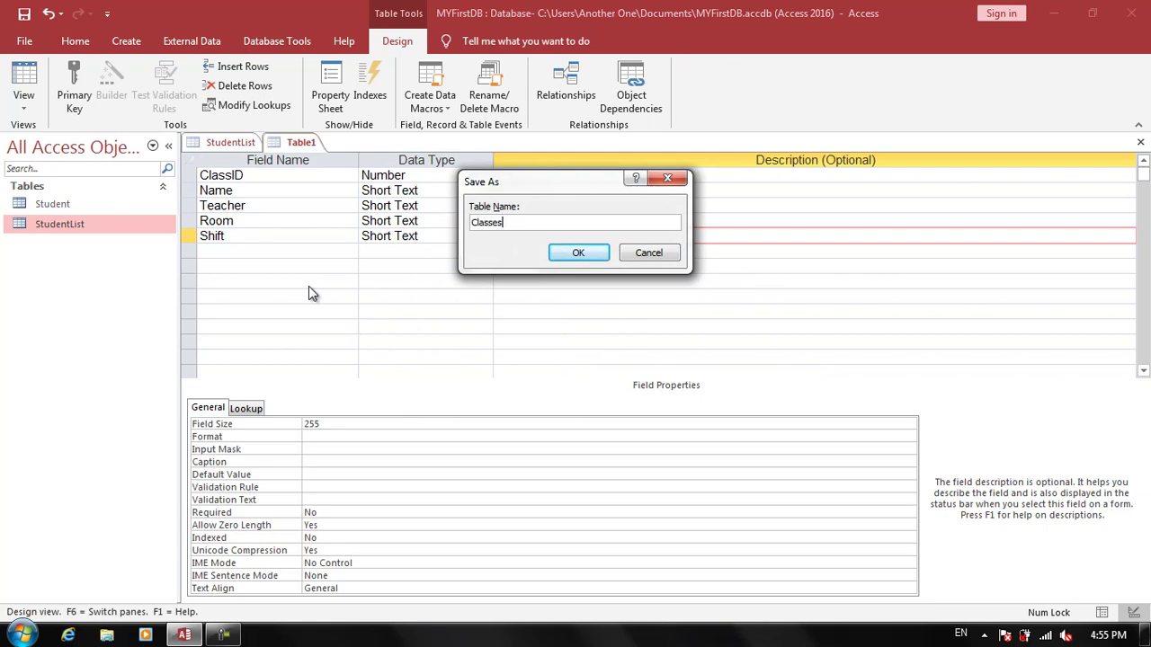
{"action": "key", "text": "Return"}
{"action": "key", "text": "Tab"}
{"action": "key", "text": "Return"}
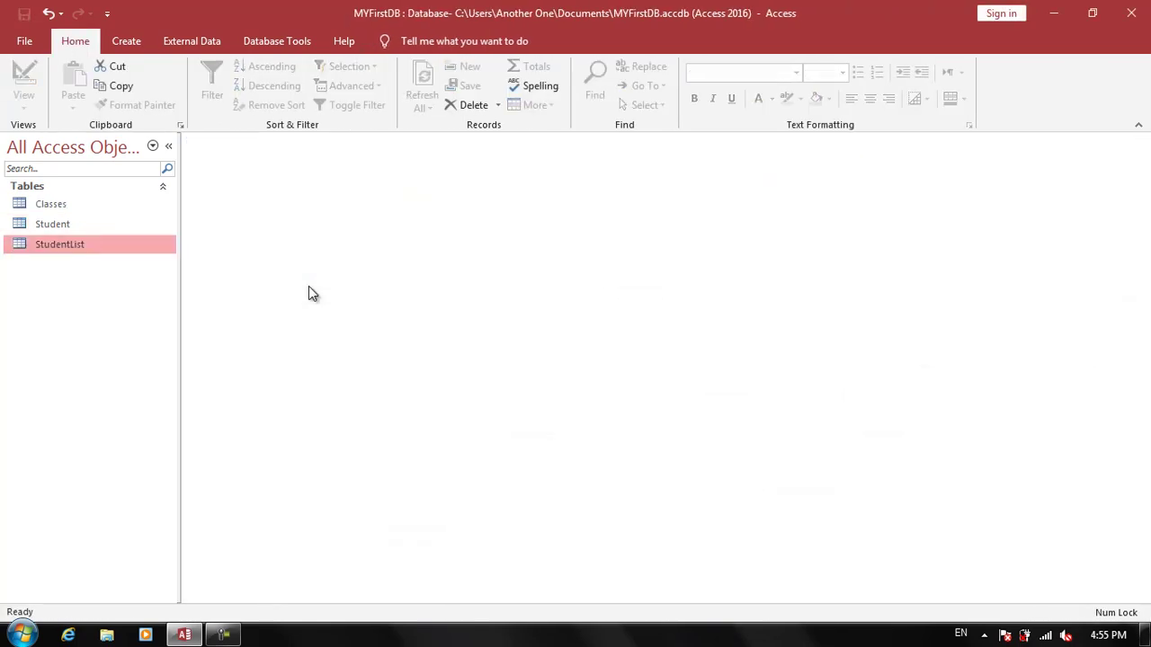
- Enter the first Classes record: ClassID 1, Name Word, the teacher's name, Room 5, Shift 1
{"action": "double_click", "coordinate": [129, 206]}
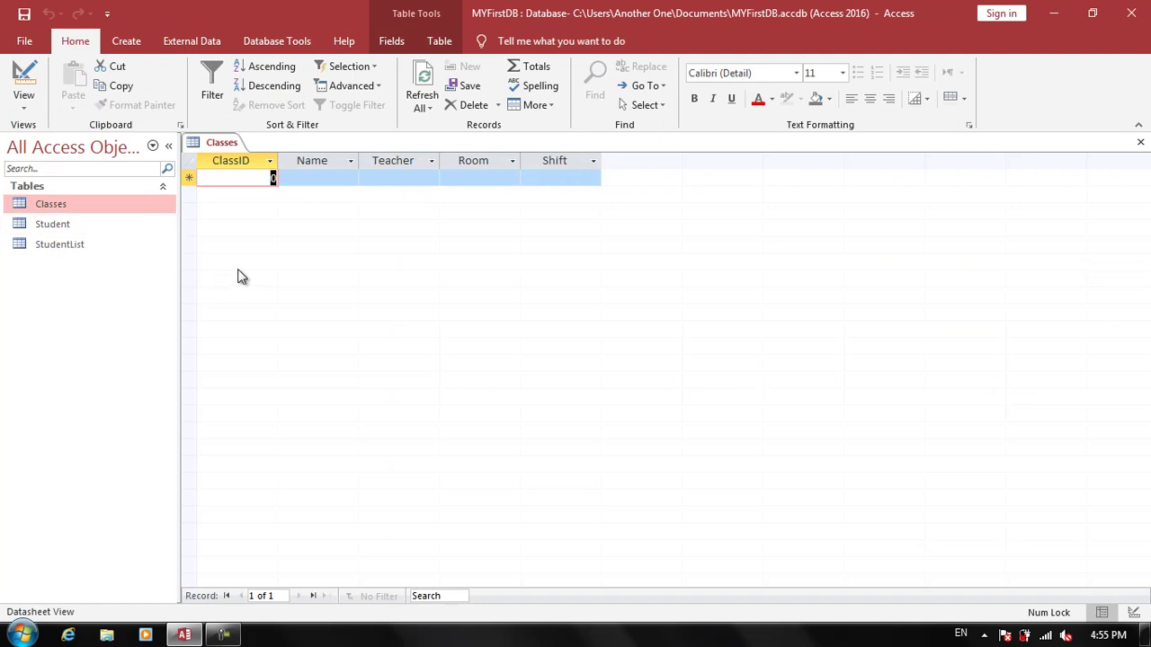
{"action": "type", "text": "1"}
{"action": "key", "text": "Tab"}
{"action": "type", "text": "W"}
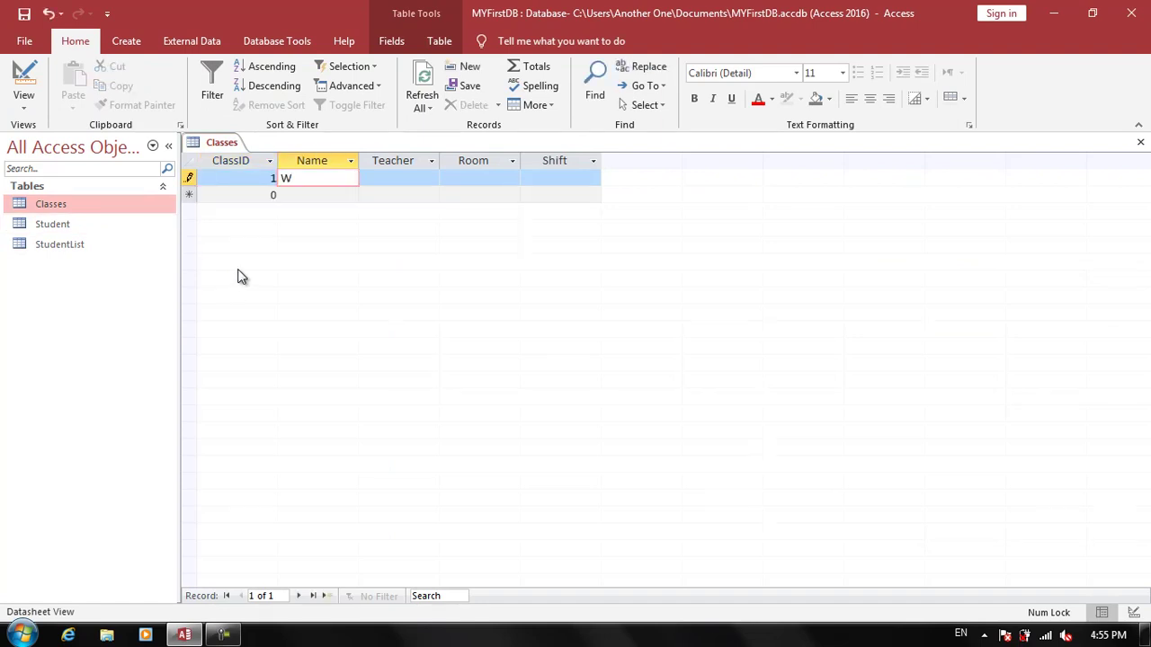
{"action": "type", "text": "ord"}
{"action": "key", "text": "Tab"}
{"action": "type", "text": "mad"}
{"action": "key", "text": "Tab"}
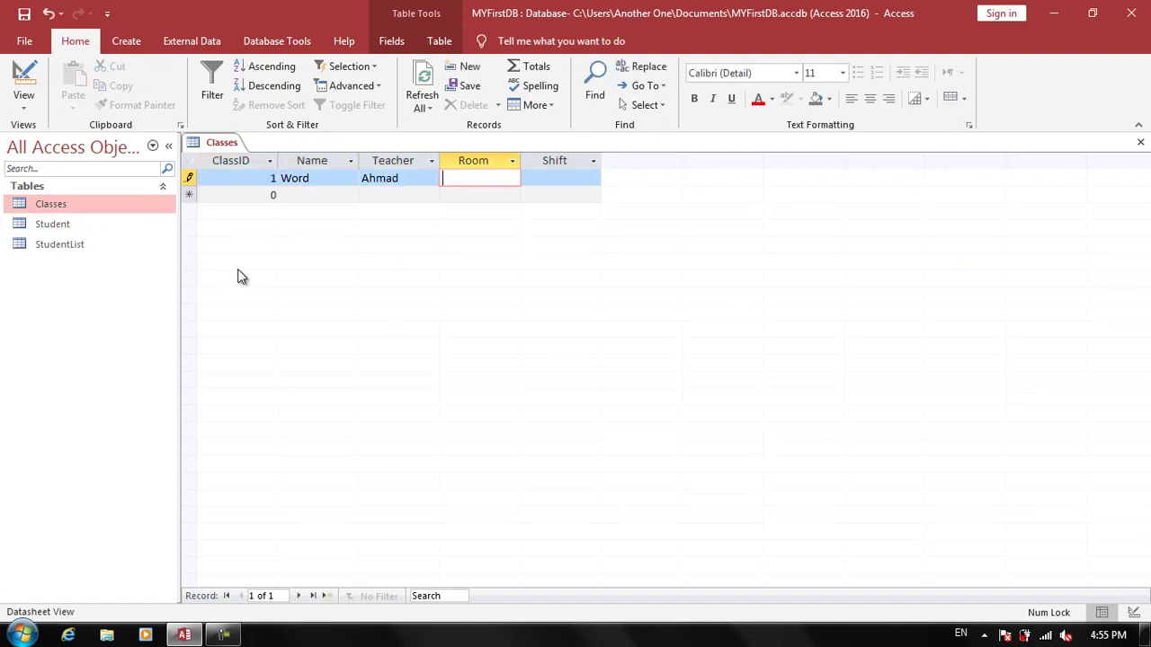
{"action": "type", "text": "5"}
{"action": "key", "text": "Tab"}
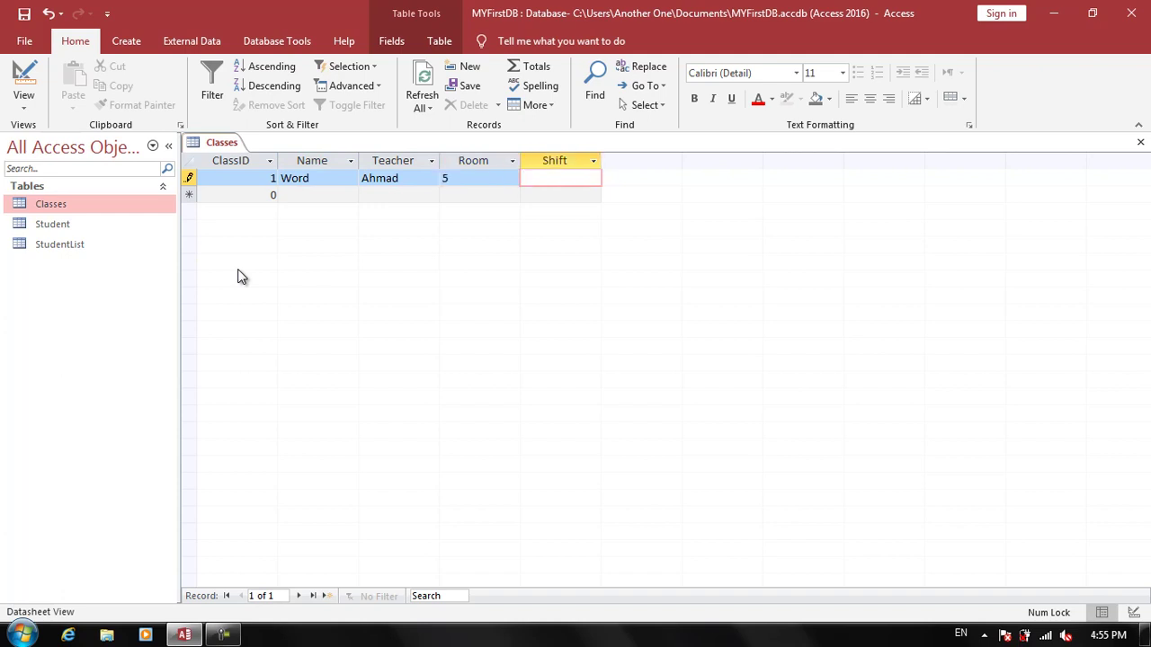
{"action": "type", "text": "1"}
{"action": "key", "text": "Tab"}
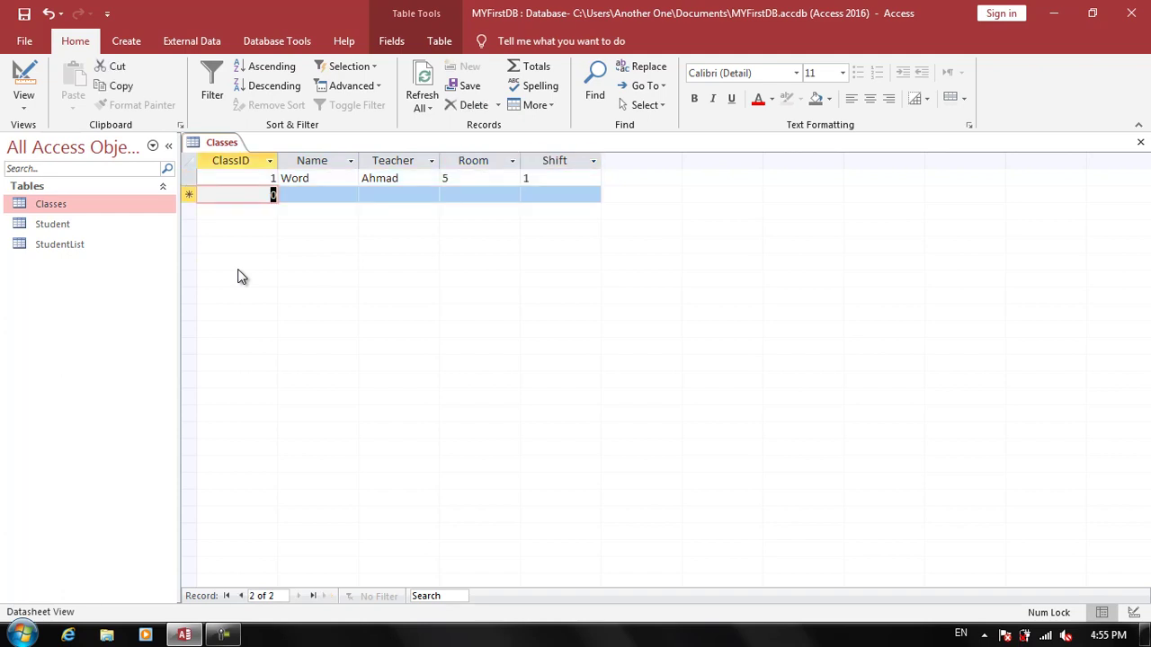
- Select the saved record, close Classes and select the Student table
{"action": "left_click", "coordinate": [194, 177]}
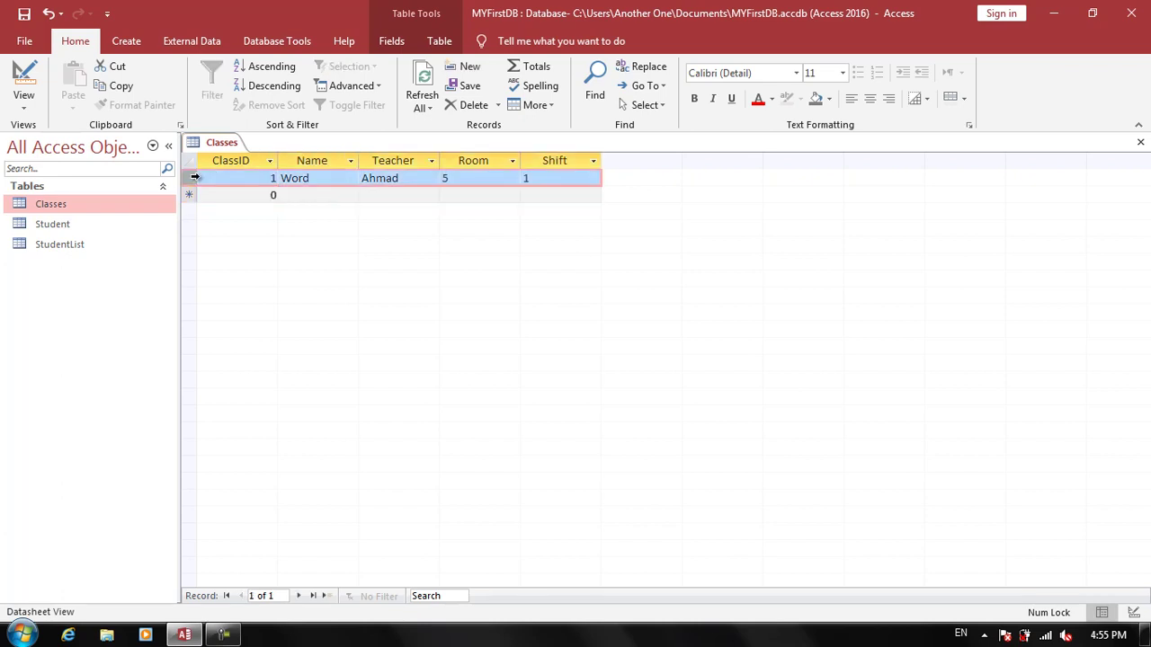
{"action": "key", "text": "ctrl+w"}
{"action": "left_click", "coordinate": [106, 224]}
{"action": "right_click", "coordinate": [106, 224]}
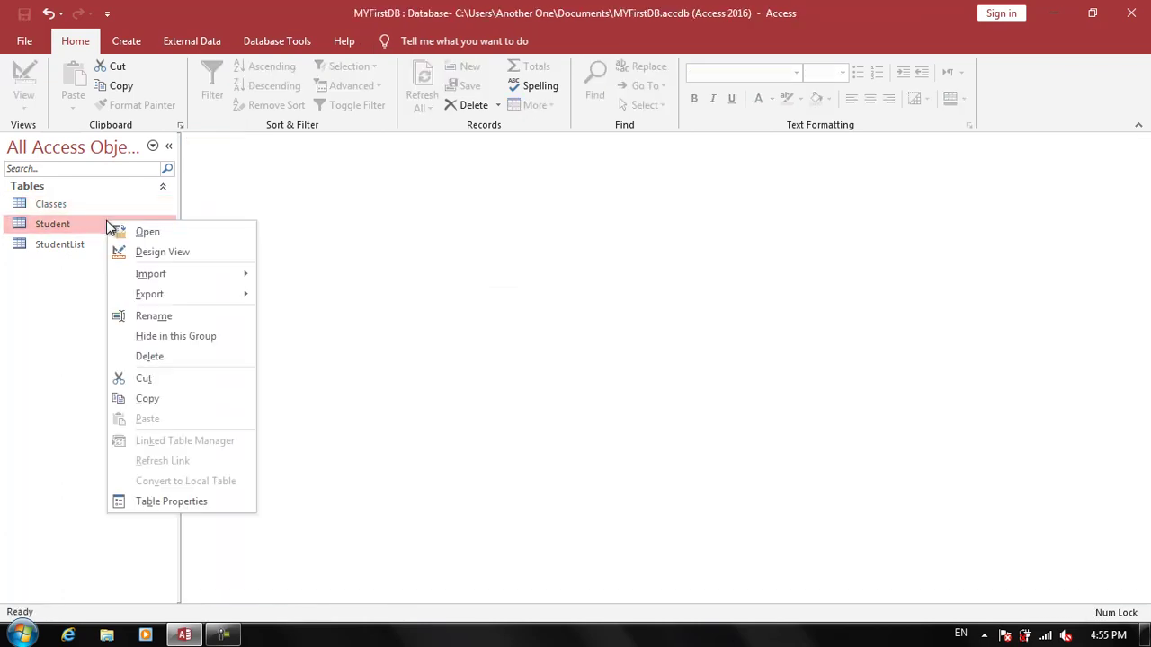
{"action": "left_click", "coordinate": [139, 251]}
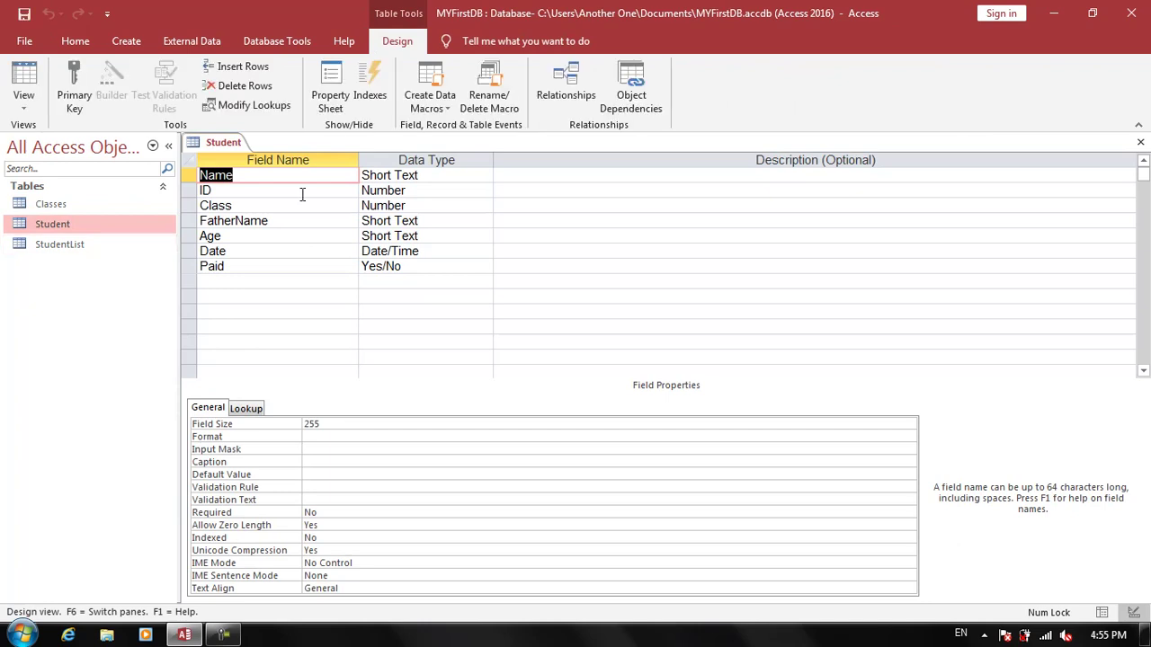
{"action": "key", "text": "ctrl+w"}
{"action": "left_click", "coordinate": [90, 209]}
{"action": "right_click", "coordinate": [90, 209]}
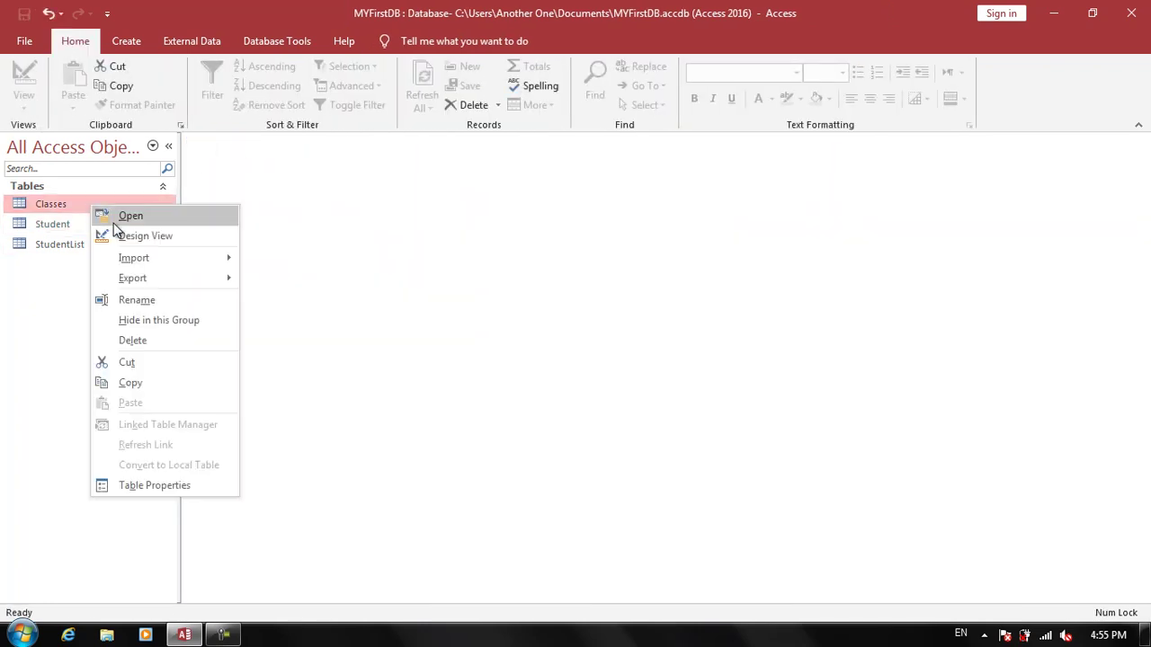
{"action": "left_click", "coordinate": [114, 216]}
{"action": "key", "text": "ctrl+w"}
{"action": "right_click", "coordinate": [99, 198]}
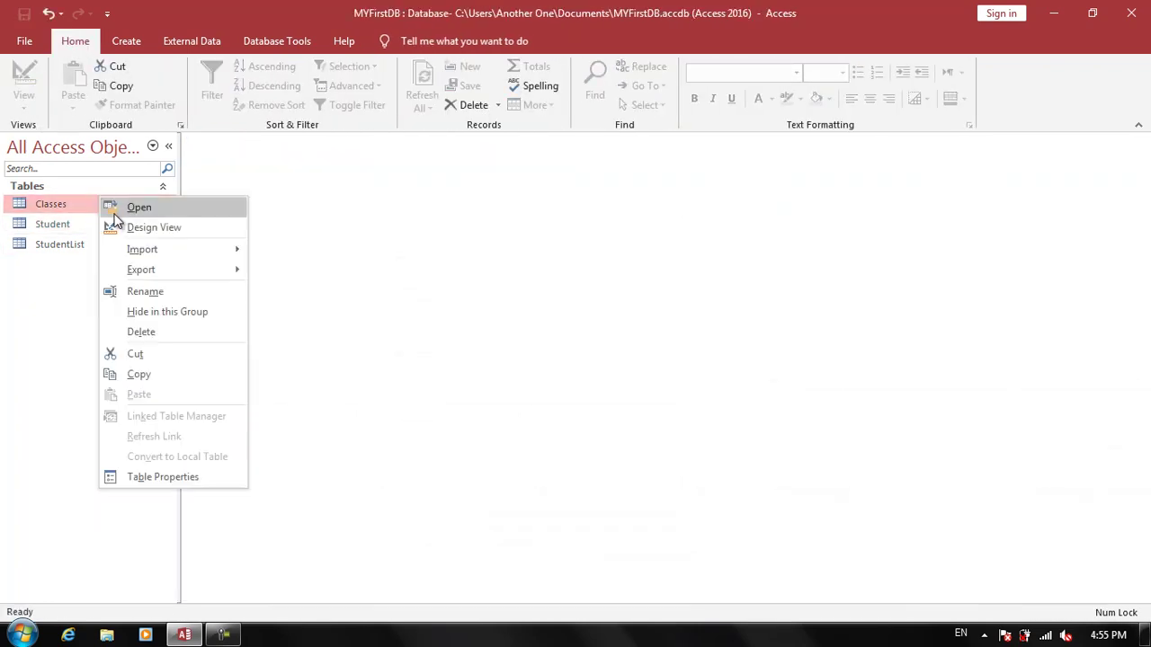
{"action": "left_click", "coordinate": [135, 226]}
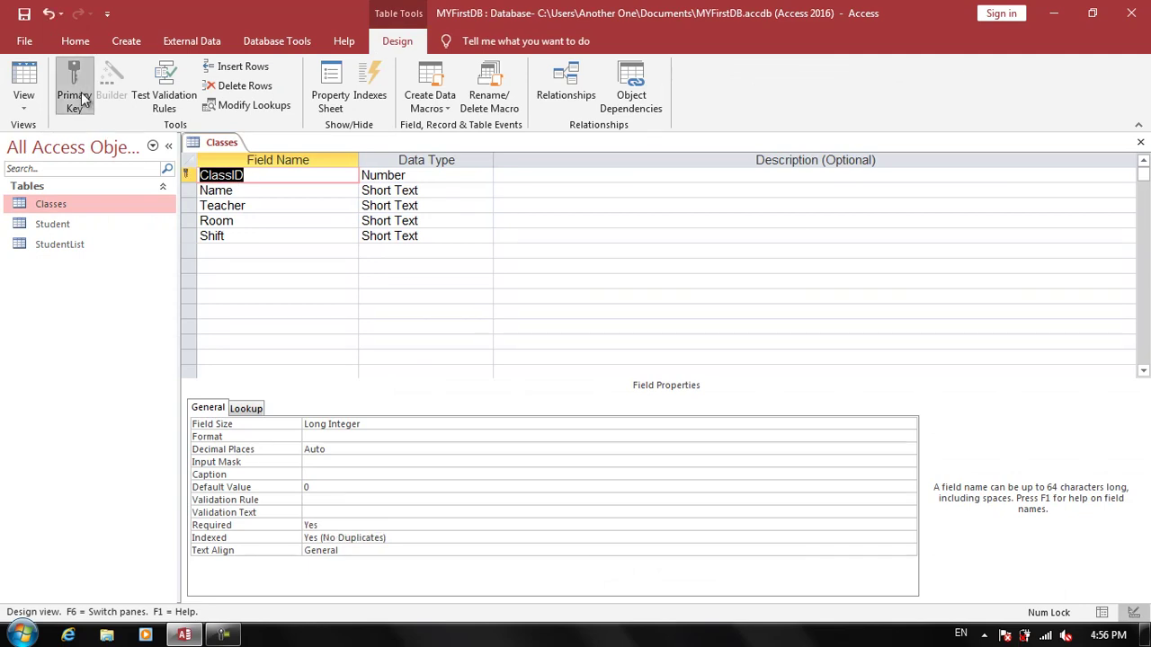
{"action": "key", "text": "ctrl+w"}
- Open the Relationships window and add the Classes and Student tables
{"action": "left_click", "coordinate": [277, 41]}
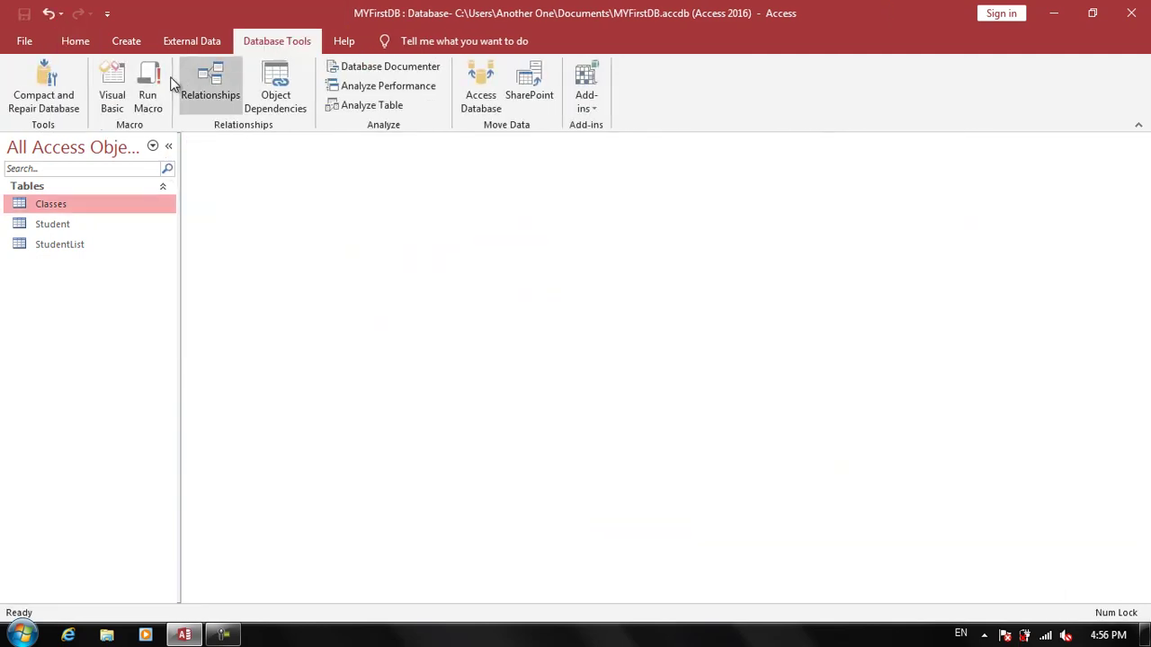
{"action": "left_click", "coordinate": [196, 92]}
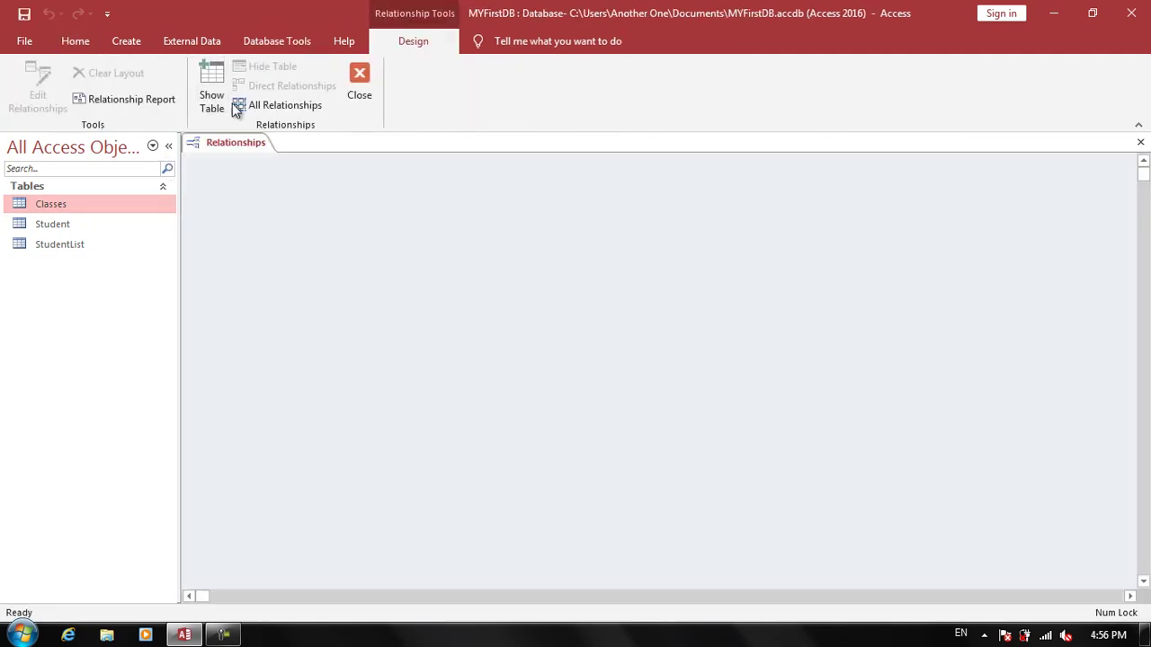
{"action": "double_click", "coordinate": [470, 102]}
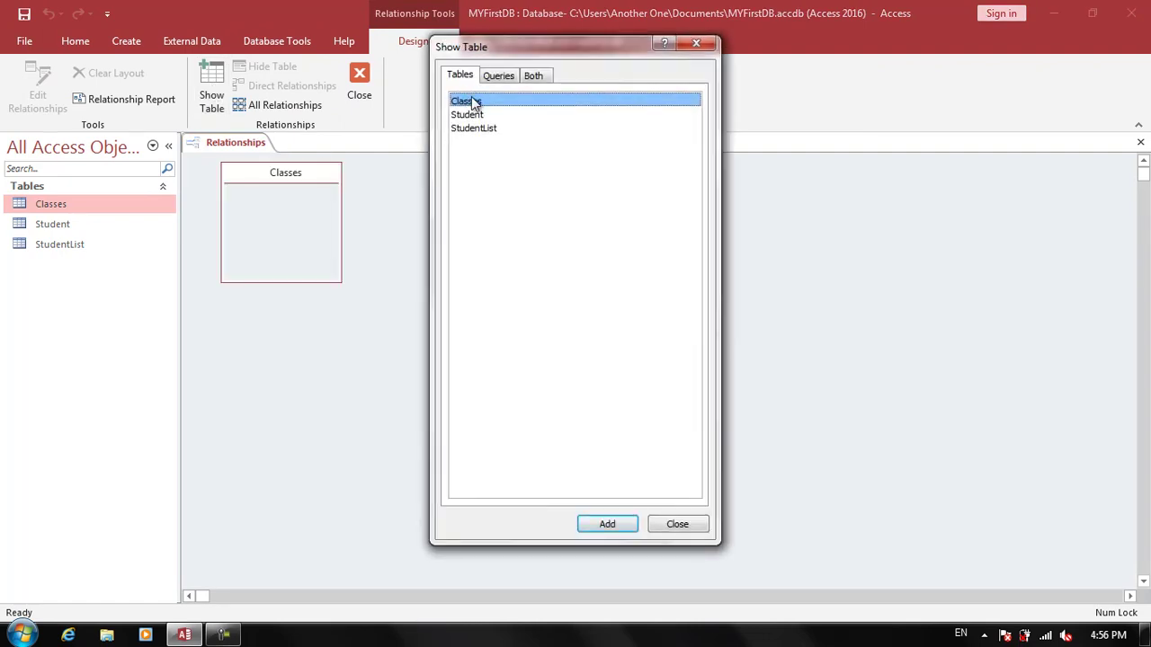
{"action": "double_click", "coordinate": [476, 115]}
{"action": "left_click", "coordinate": [696, 43]}
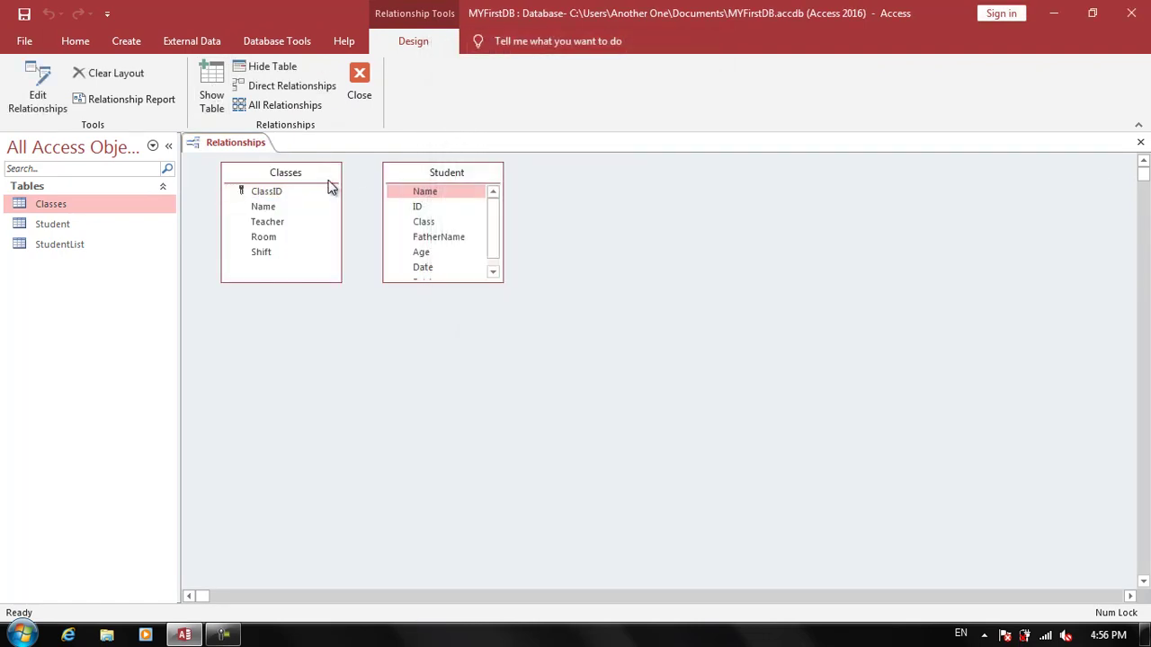
- Link Classes.ClassID to Student.Class with referential integrity and cascade options, then close
{"action": "mouse_move", "coordinate": [271, 194]}
{"action": "left_mouse_down"}
{"action": "mouse_move", "coordinate": [429, 205]}
{"action": "mouse_move", "coordinate": [435, 223]}
{"action": "left_mouse_up"}
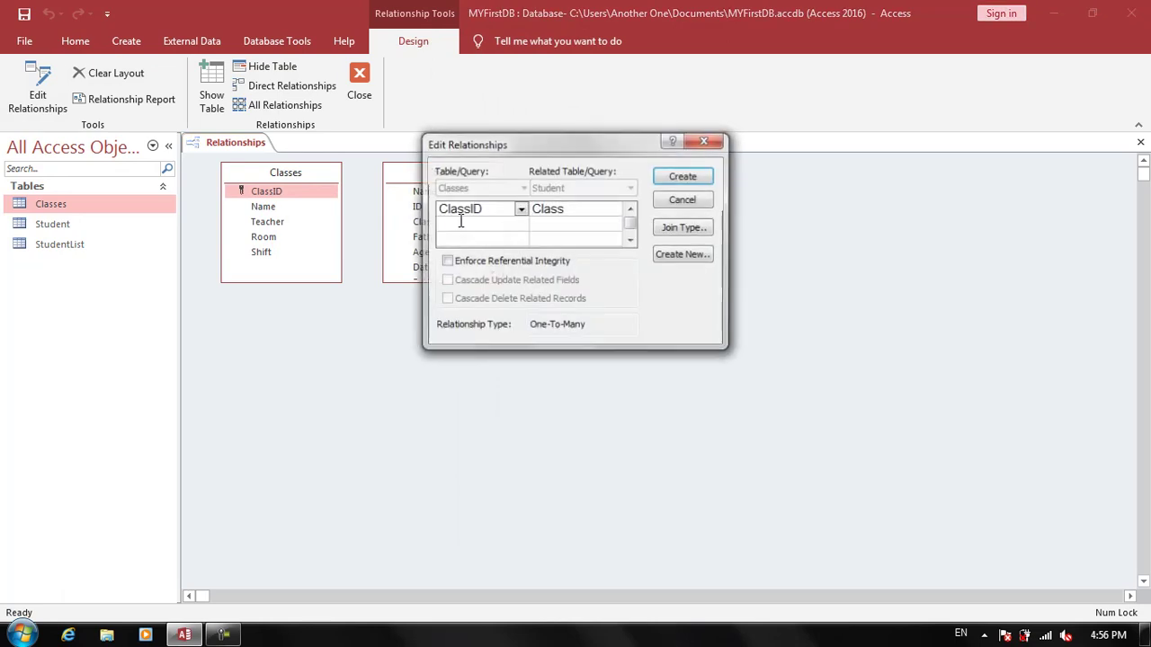
{"action": "left_click", "coordinate": [511, 261]}
{"action": "left_click", "coordinate": [520, 281]}
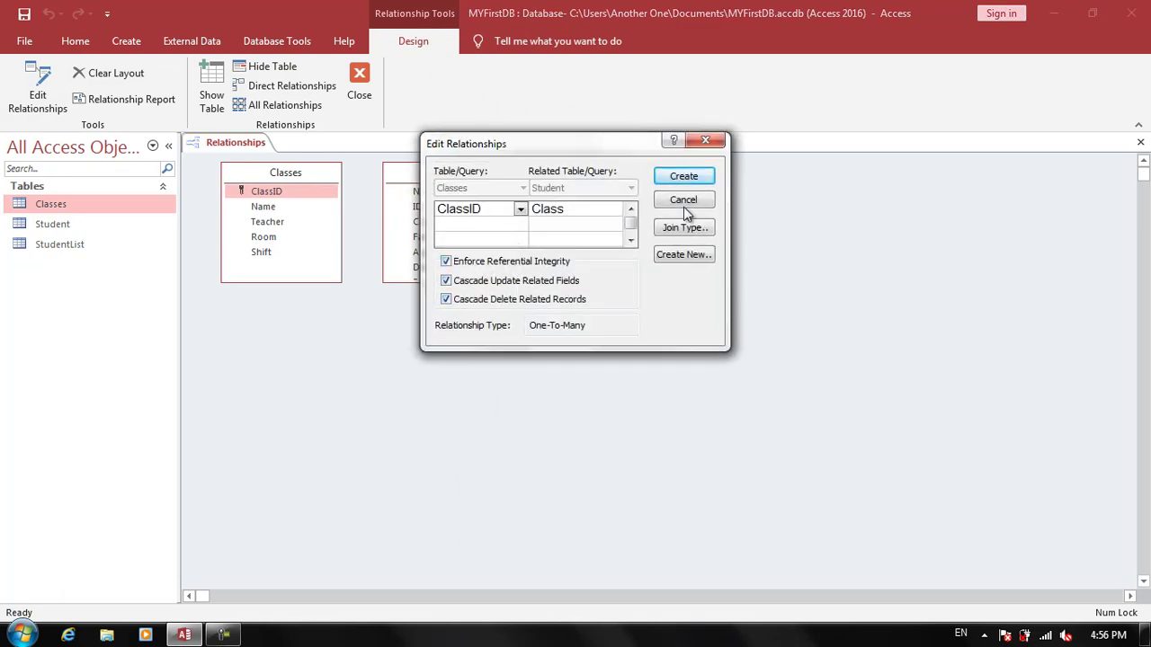
{"action": "left_click", "coordinate": [679, 180]}
{"action": "key", "text": "ctrl+w"}
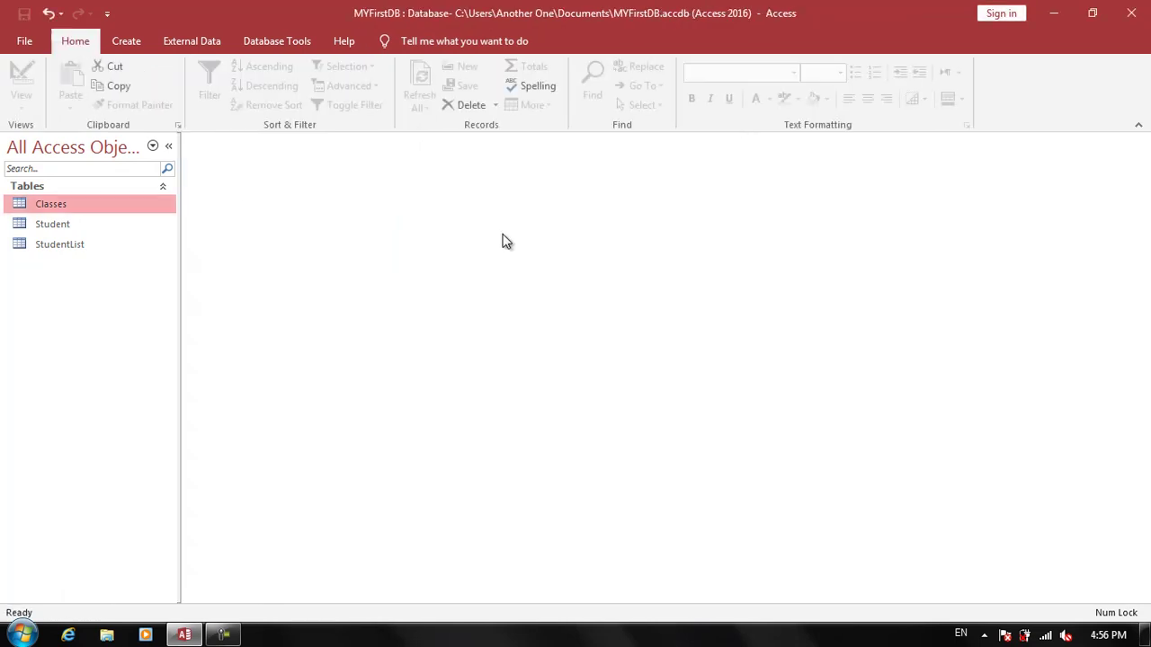
- In the Student table, enter the student's name, ID 324564 and Class 1
{"action": "double_click", "coordinate": [71, 225]}
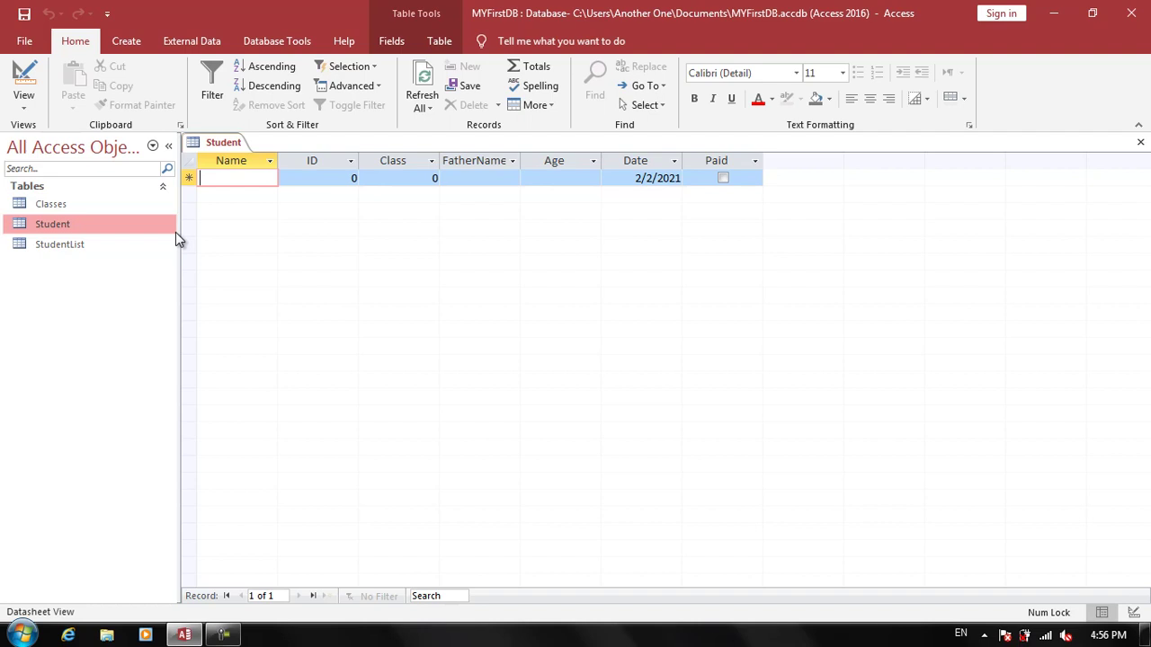
{"action": "type", "text": "Ahmed"}
{"action": "key", "text": "BackSpace"}
{"action": "key", "text": "BackSpace"}
{"action": "key", "text": "BackSpace"}
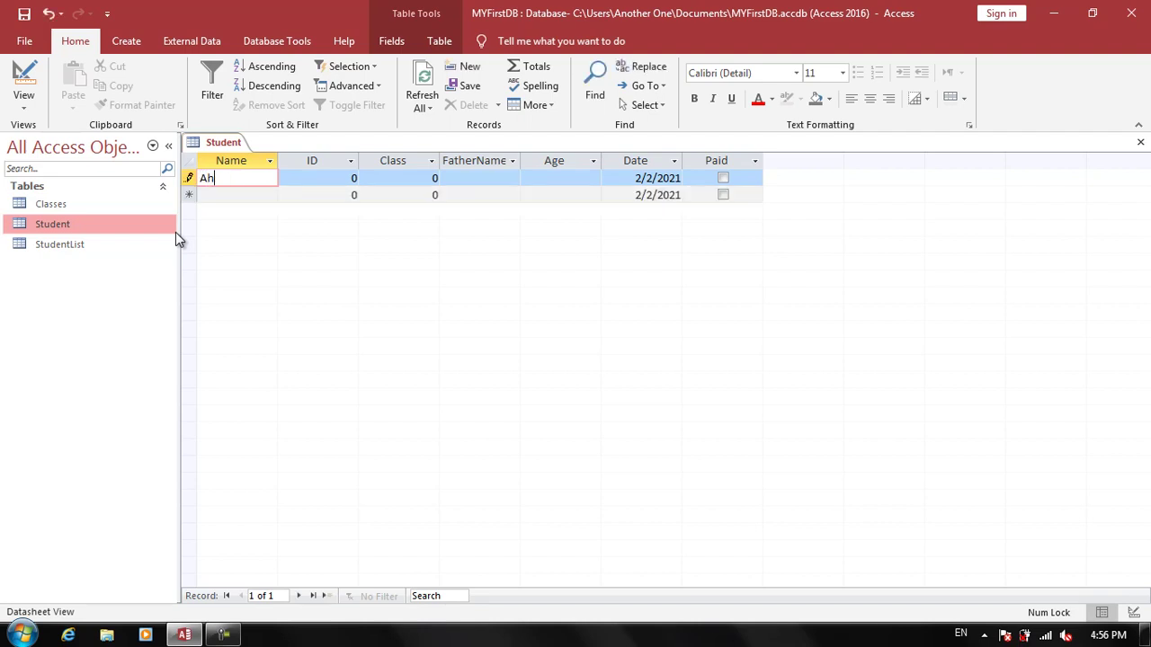
{"action": "key", "text": "BackSpace"}
{"action": "key", "text": "BackSpace"}
{"action": "type", "text": "Omar"}
{"action": "key", "text": "Tab"}
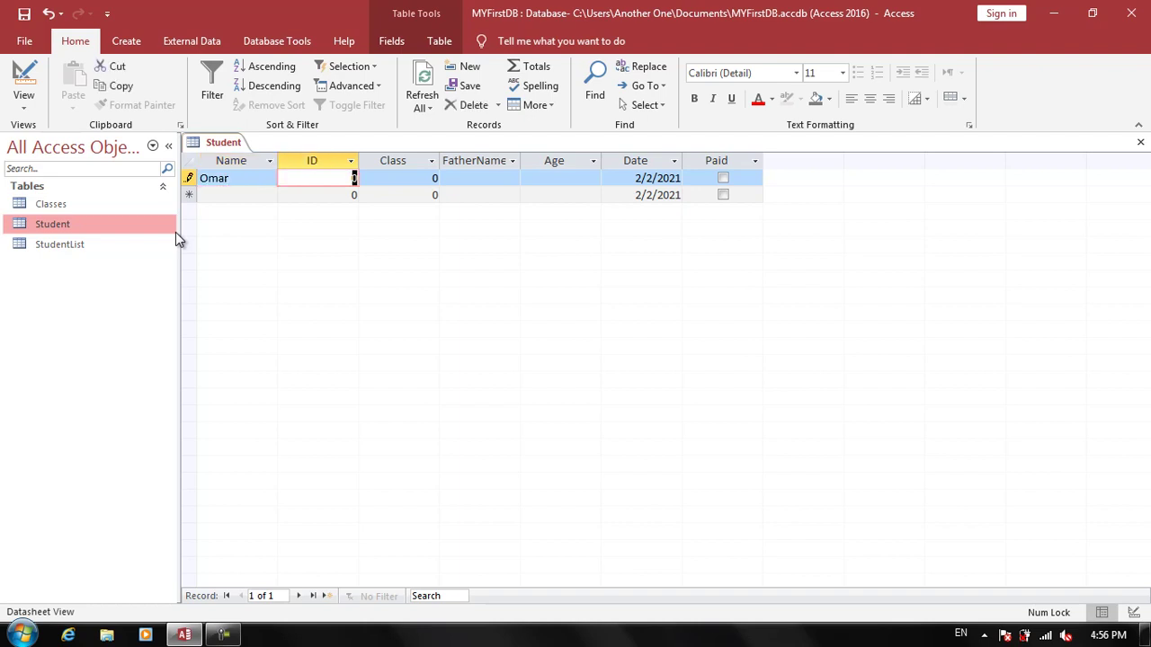
{"action": "type", "text": "324564"}
{"action": "key", "text": "Tab"}
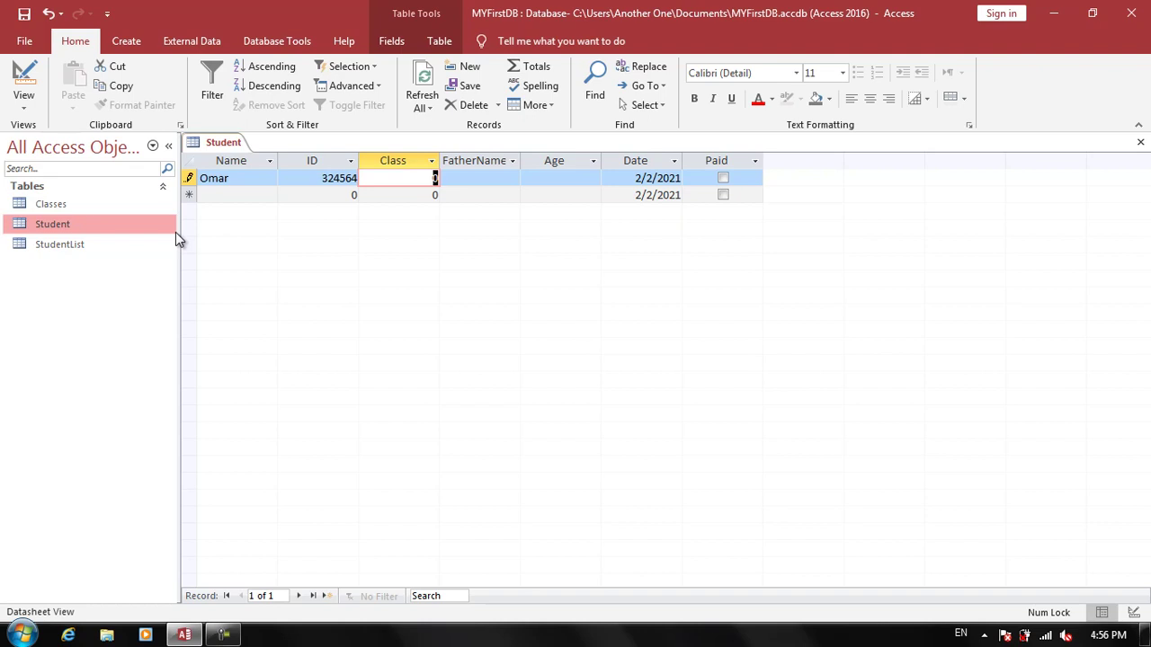
{"action": "type", "text": "1"}
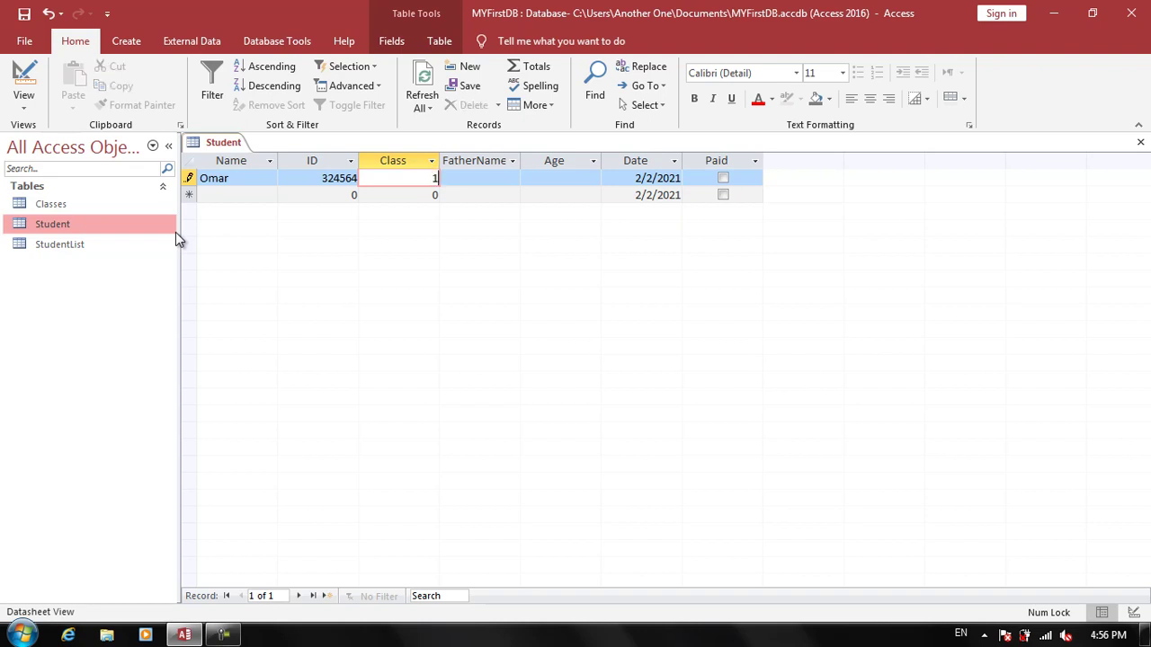
{"action": "key", "text": "Tab"}
{"action": "key", "text": "shift+Tab"}
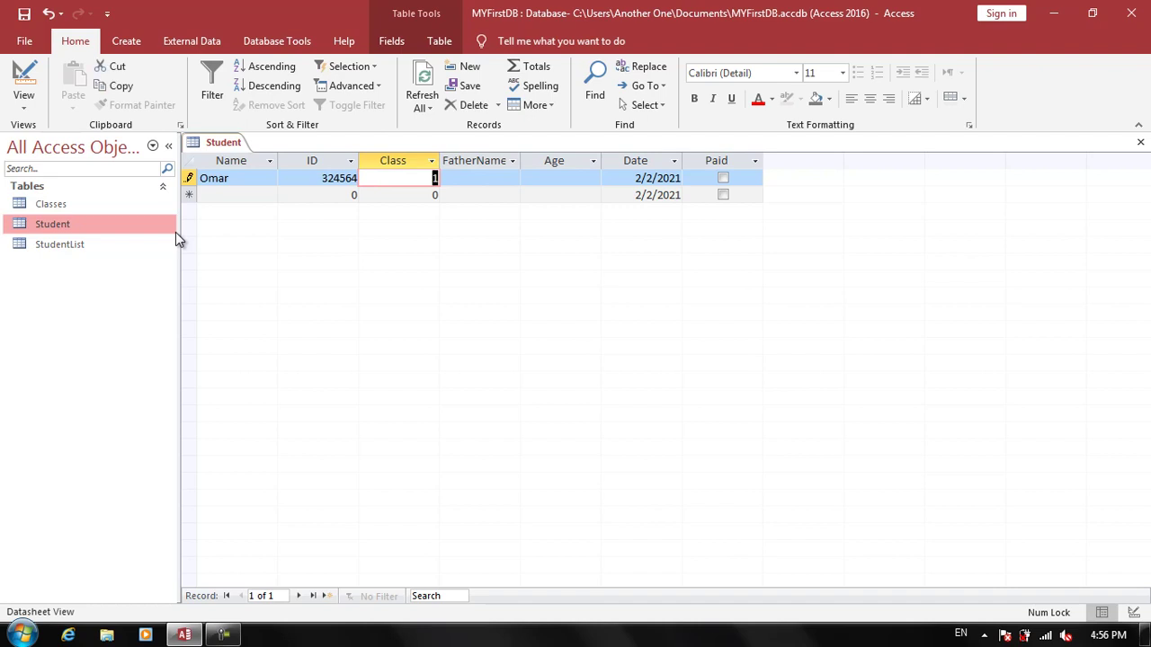
- Check class IDs in Classes, then enter the father's name, age 15 and tick Paid
{"action": "double_click", "coordinate": [74, 200]}
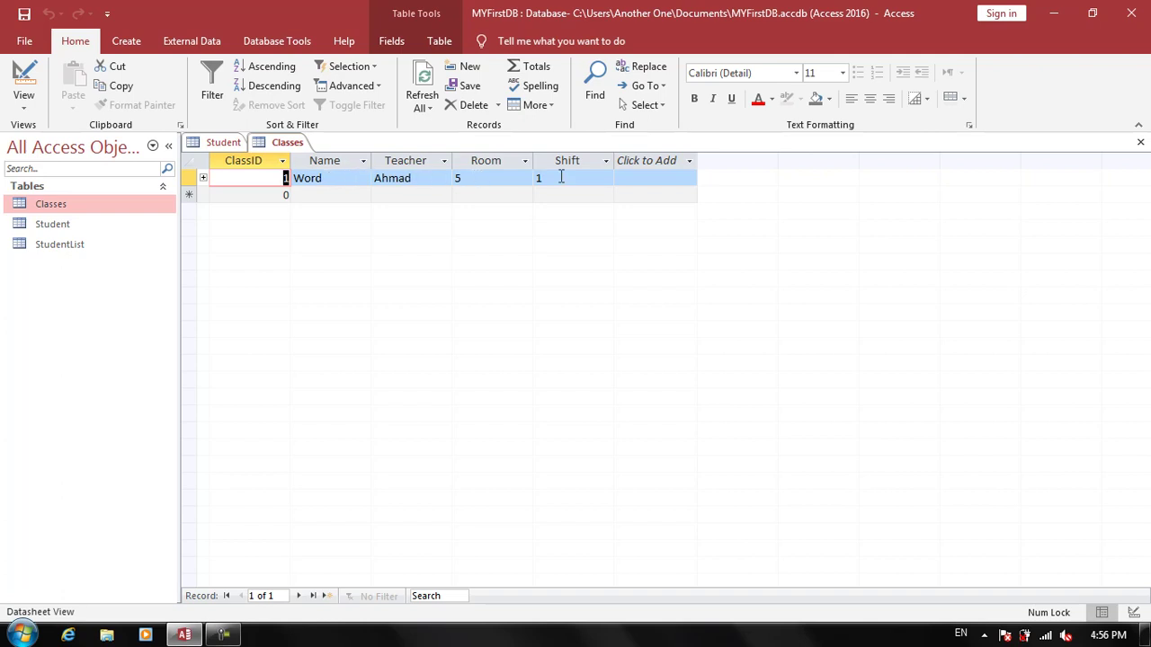
{"action": "key", "text": "ctrl+w"}
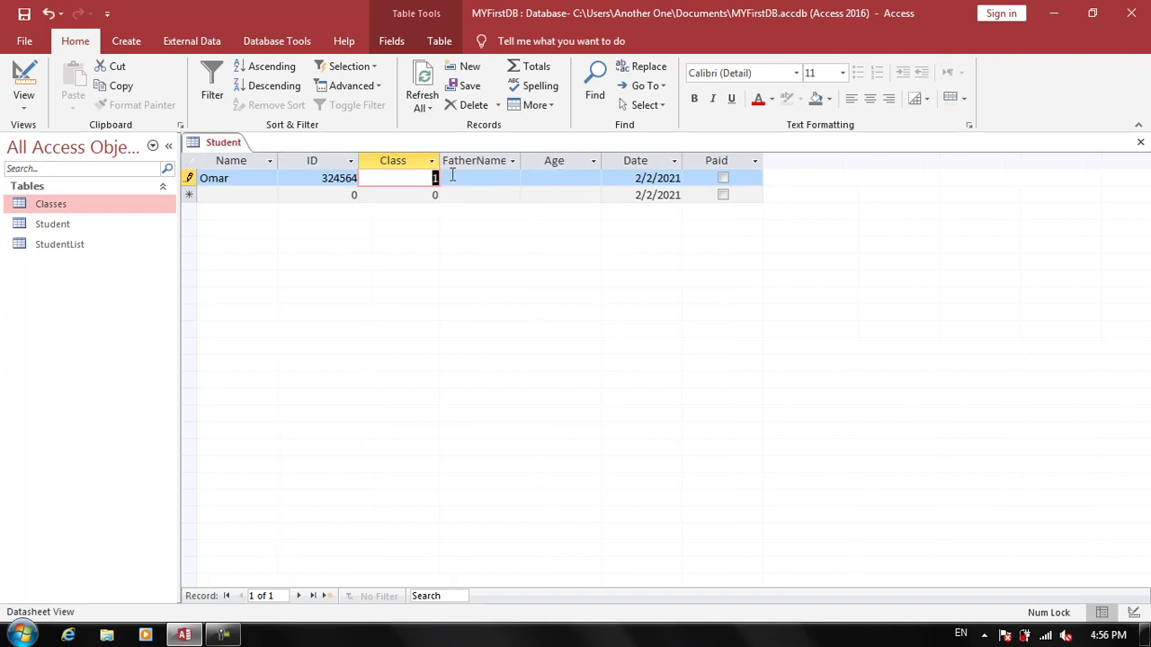
{"action": "left_click", "coordinate": [454, 176]}
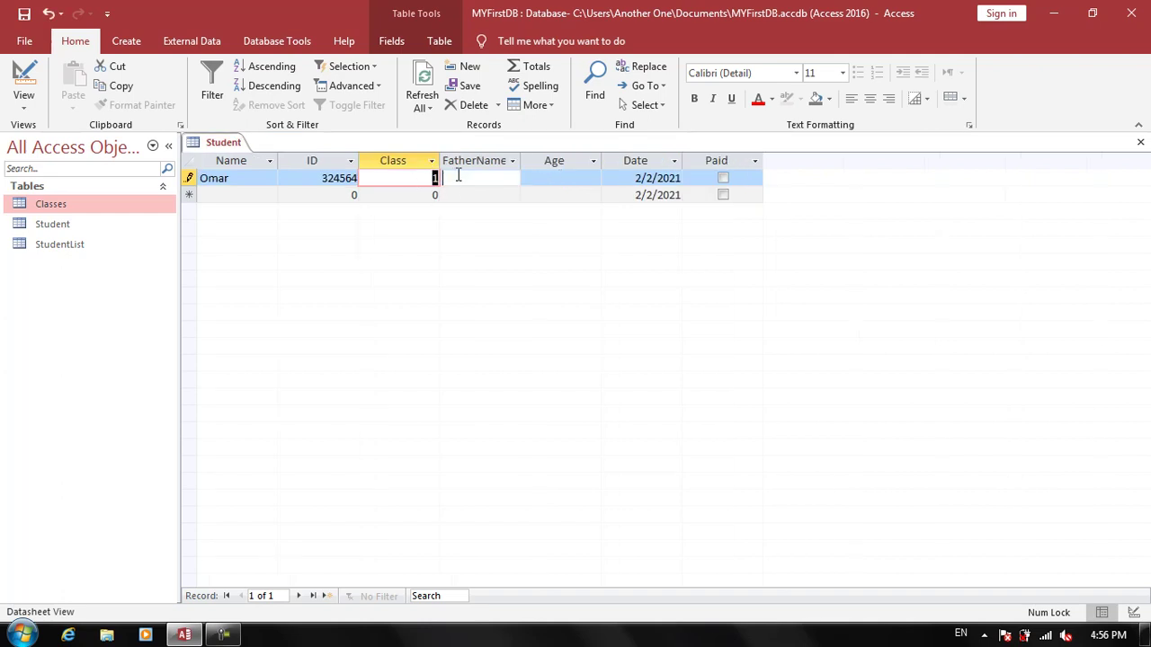
{"action": "type", "text": "Hamid"}
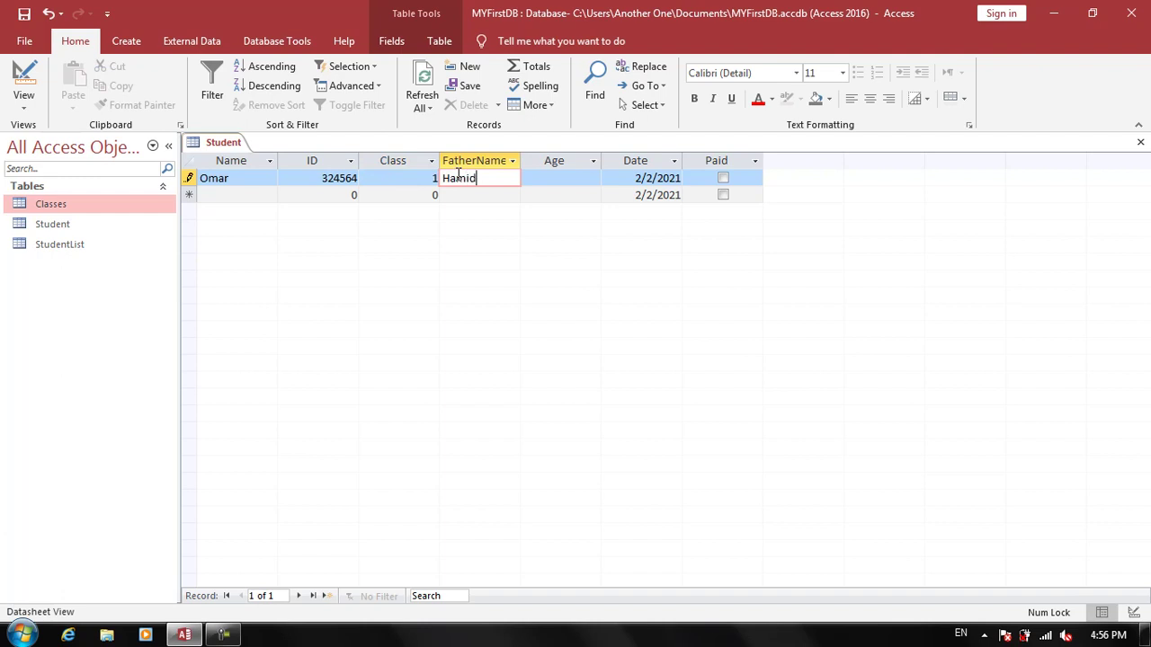
{"action": "key", "text": "Tab"}
{"action": "type", "text": "15"}
{"action": "key", "text": "Tab"}
{"action": "key", "text": "Tab"}
{"action": "key", "text": "space"}
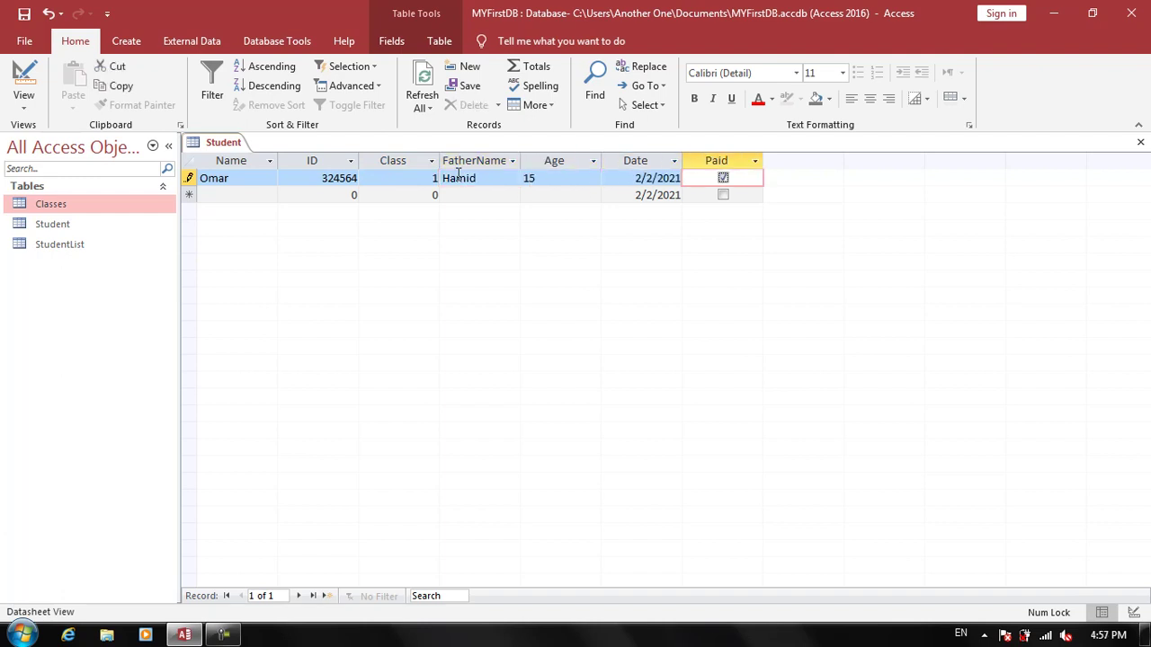
{"action": "key", "text": "Tab"}
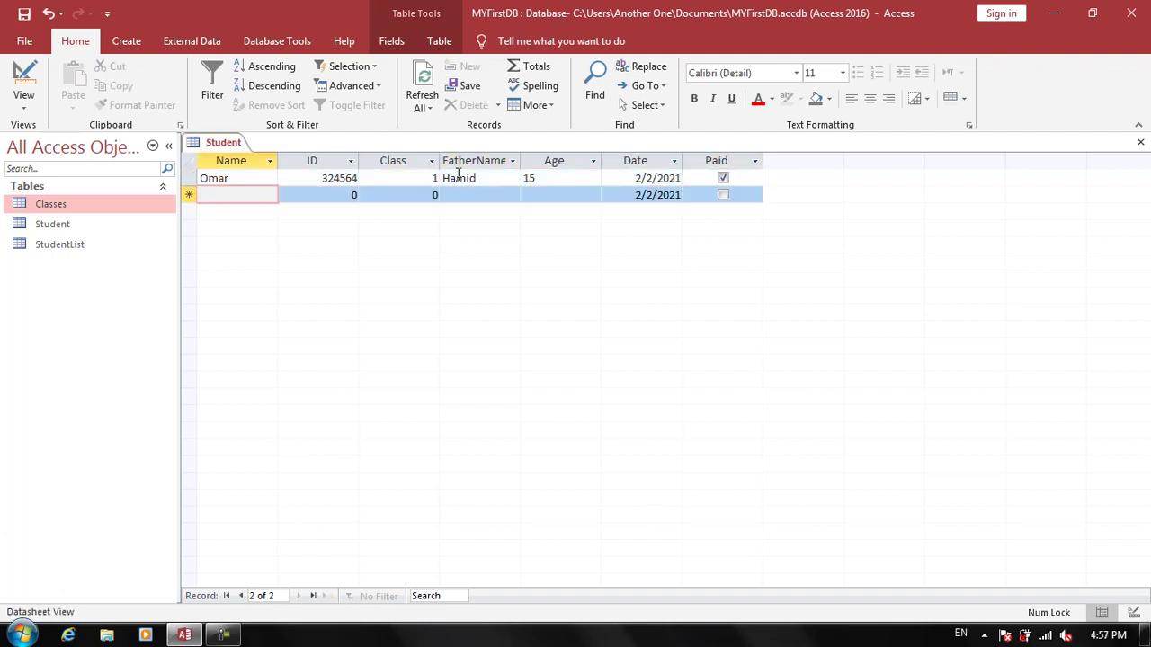
- Add seven new Student records, each with Class 1
{"action": "type", "text": "dsf"}
{"action": "key", "text": "Tab"}
{"action": "key", "text": "Tab"}
{"action": "key", "text": "Tab"}
{"action": "key", "text": "Return"}
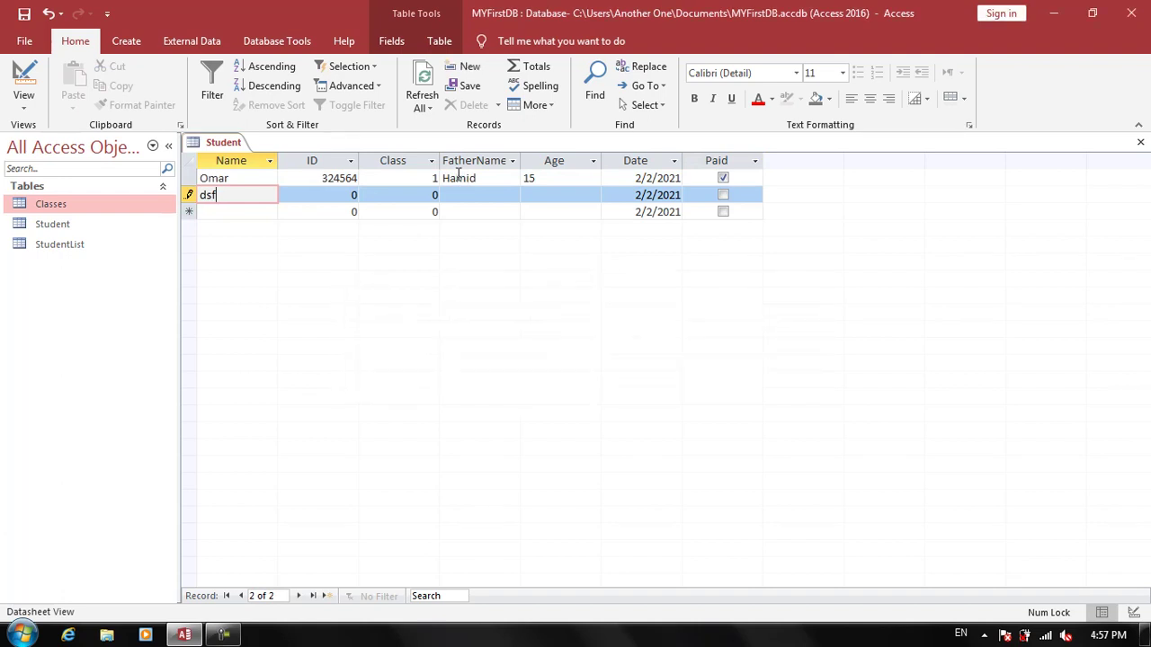
{"action": "key", "text": "1"}
{"action": "key", "text": "Down"}
{"action": "key", "text": "1"}
{"action": "key", "text": "Down"}
{"action": "key", "text": "1"}
{"action": "key", "text": "Down"}
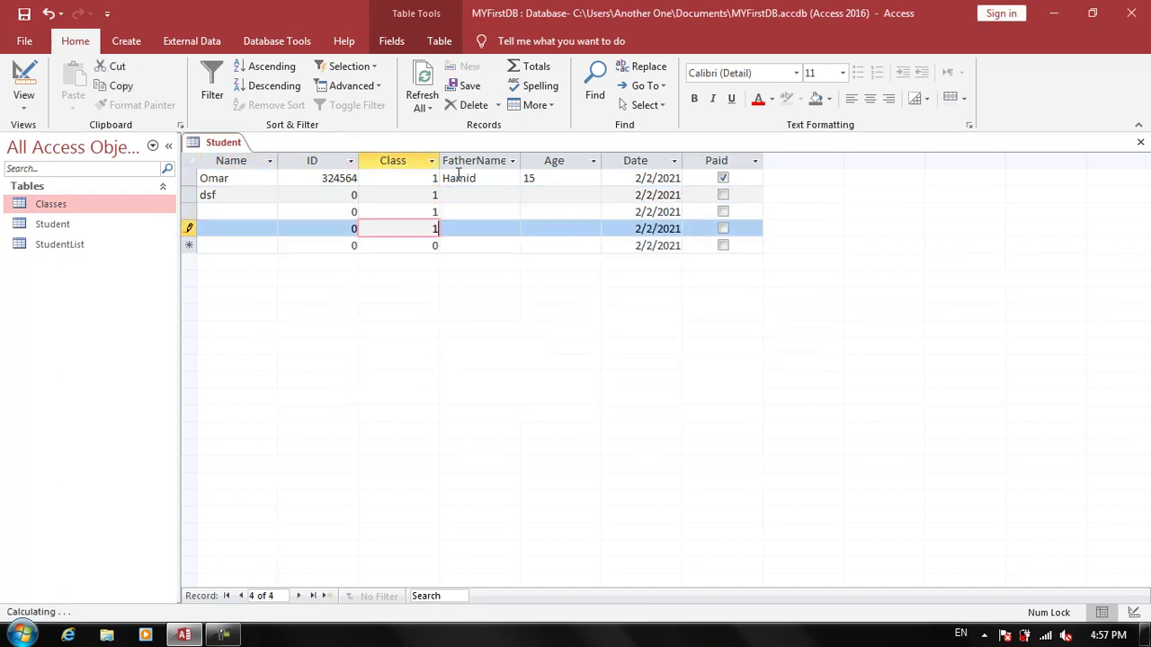
{"action": "key", "text": "1"}
{"action": "key", "text": "Down"}
{"action": "key", "text": "1"}
{"action": "key", "text": "Down"}
{"action": "key", "text": "1"}
{"action": "key", "text": "Down"}
{"action": "key", "text": "1"}
{"action": "key", "text": "Down"}
{"action": "key", "text": "1"}
{"action": "key", "text": "Down"}
{"action": "key", "text": "1"}
{"action": "key", "text": "Down"}
{"action": "key", "text": "1"}
{"action": "key", "text": "Down"}
{"action": "key", "text": "1"}
{"action": "key", "text": "Down"}
{"action": "key", "text": "1"}
{"action": "key", "text": "Down"}
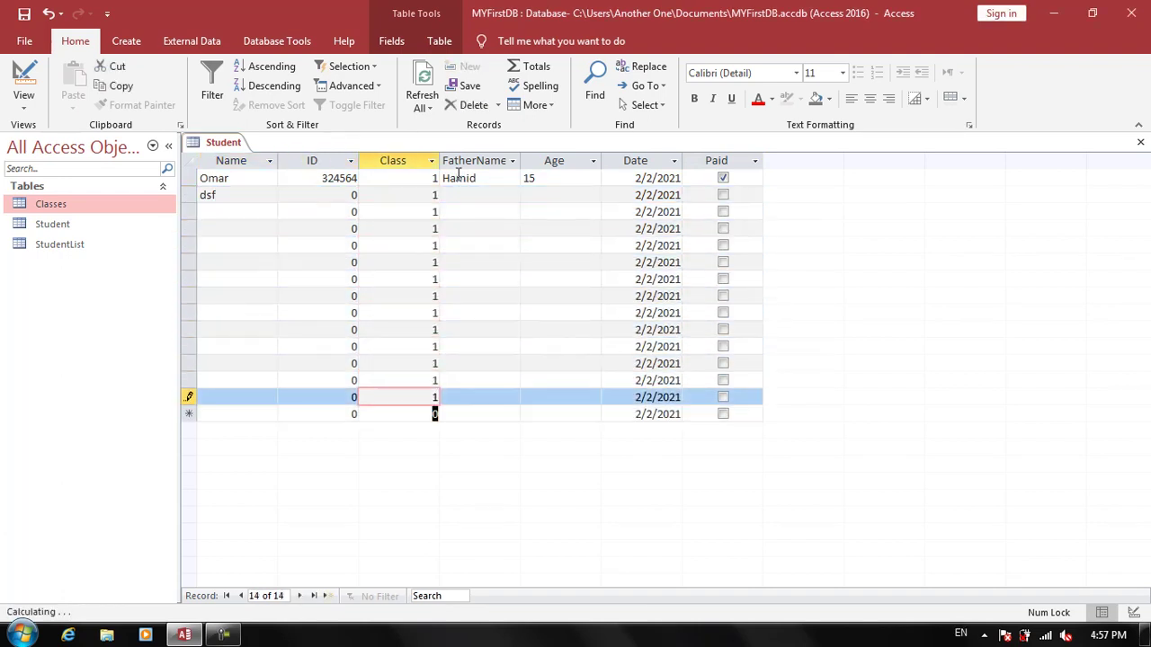
{"action": "key", "text": "1"}
{"action": "key", "text": "Down"}
{"action": "key", "text": "1"}
{"action": "key", "text": "Down"}
{"action": "key", "text": "1"}
{"action": "key", "text": "Down"}
- Fill the empty Name cells of the new records with short filler names like 'sd' and 'fdg'
{"action": "key", "text": "Left"}
{"action": "key", "text": "Left"}
{"action": "key", "text": "Up"}
{"action": "key", "text": "s"}
{"action": "key", "text": "d"}
{"action": "key", "text": "Up"}
{"action": "key", "text": "f"}
{"action": "key", "text": "Up"}
{"action": "key", "text": "d"}
{"action": "key", "text": "f"}
{"action": "key", "text": "Up"}
{"action": "key", "text": "g"}
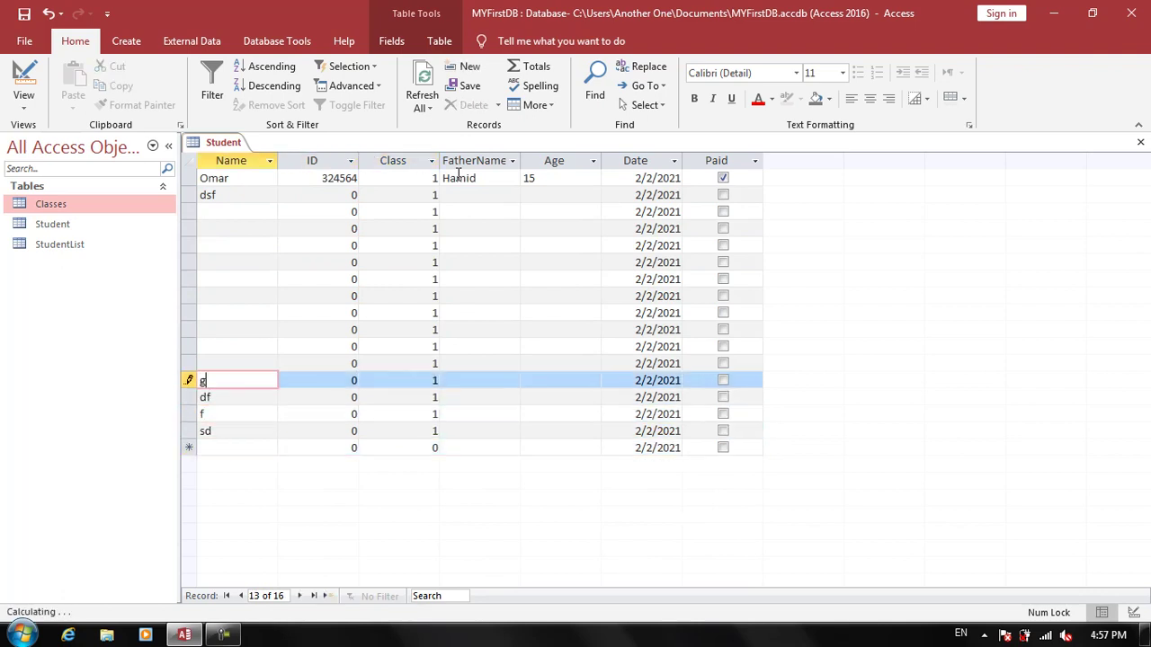
{"action": "key", "text": "s"}
{"action": "key", "text": "d"}
{"action": "key", "text": "Up"}
{"action": "key", "text": "f"}
{"action": "key", "text": "g"}
{"action": "key", "text": "Up"}
{"action": "key", "text": "d"}
{"action": "key", "text": "Up"}
{"action": "key", "text": "f"}
{"action": "key", "text": "g"}
{"action": "key", "text": "Up"}
{"action": "key", "text": "g"}
{"action": "key", "text": "Up"}
{"action": "key", "text": "h"}
{"action": "key", "text": "f"}
{"action": "key", "text": "Up"}
{"action": "key", "text": "g"}
{"action": "key", "text": "h"}
{"action": "key", "text": "Up"}
{"action": "key", "text": "f"}
{"action": "key", "text": "Up"}
{"action": "key", "text": "g"}
{"action": "key", "text": "h"}
{"action": "key", "text": "Up"}
{"action": "key", "text": "f"}
{"action": "key", "text": "g"}
{"action": "key", "text": "Up"}
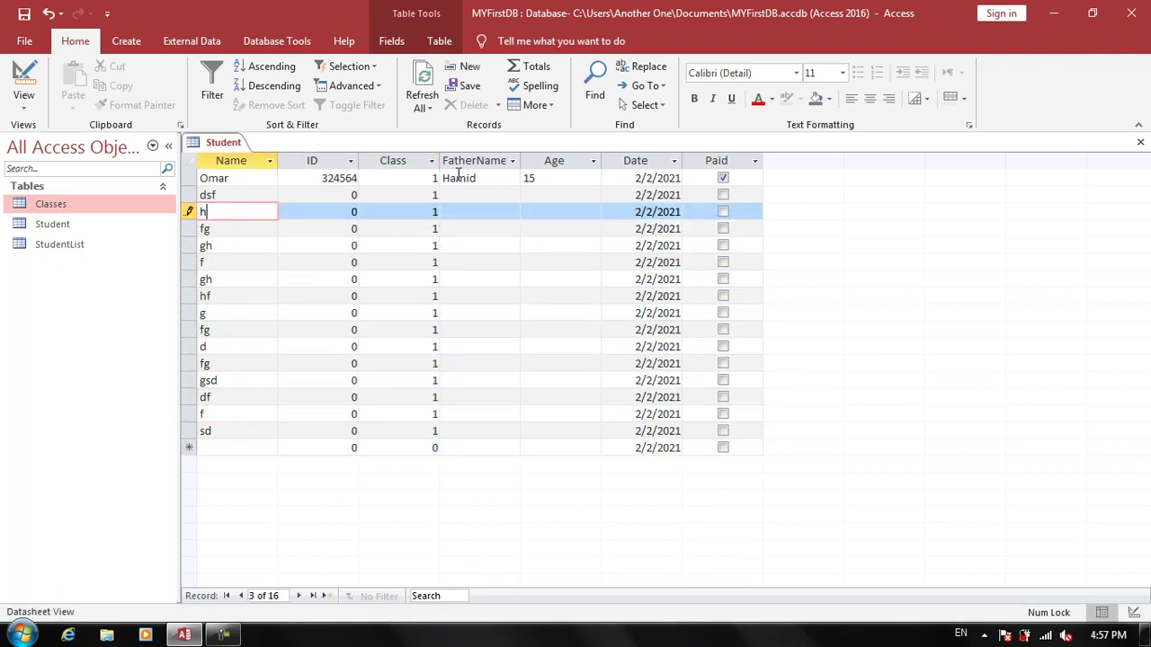
{"action": "key", "text": "h"}
- Step through the new records' ID and Class values to check them
{"action": "key", "text": "Down"}
{"action": "key", "text": "Right"}
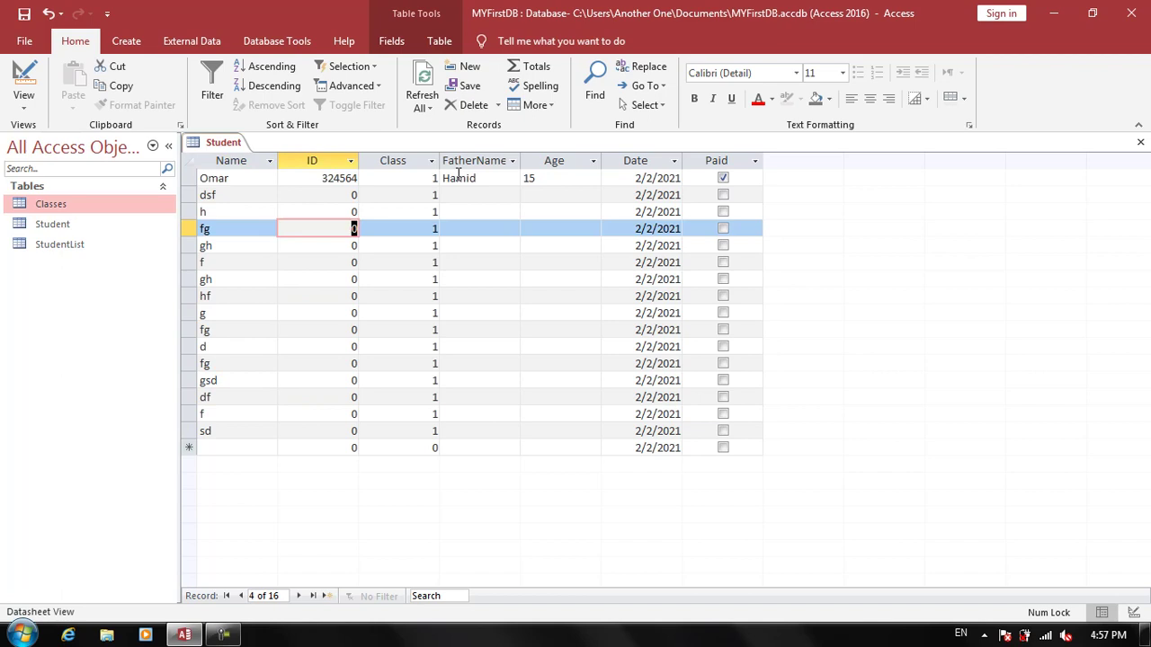
{"action": "key", "text": "Right"}
{"action": "key", "text": "Down"}
{"action": "key", "text": "Down"}
{"action": "key", "text": "Down"}
{"action": "key", "text": "Down"}
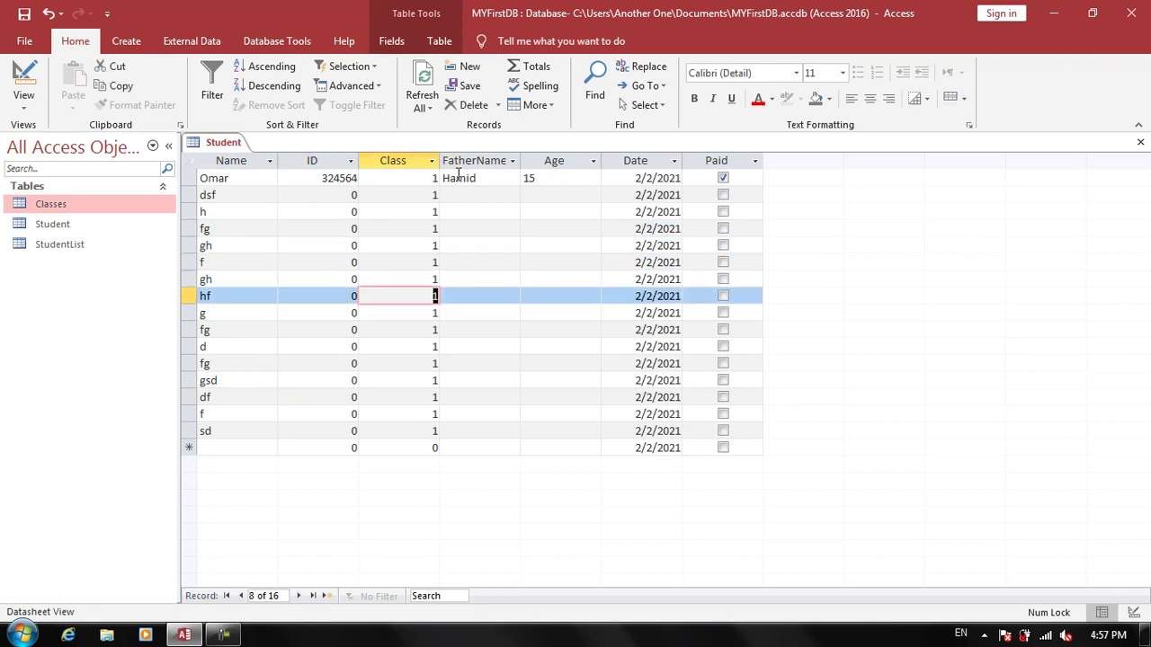
{"action": "key", "text": "Down"}
{"action": "key", "text": "Down"}
{"action": "key", "text": "Down"}
{"action": "key", "text": "Down"}
{"action": "key", "text": "Down"}
{"action": "key", "text": "Down"}
{"action": "key", "text": "Down"}
{"action": "key", "text": "Up"}
{"action": "key", "text": "Up"}
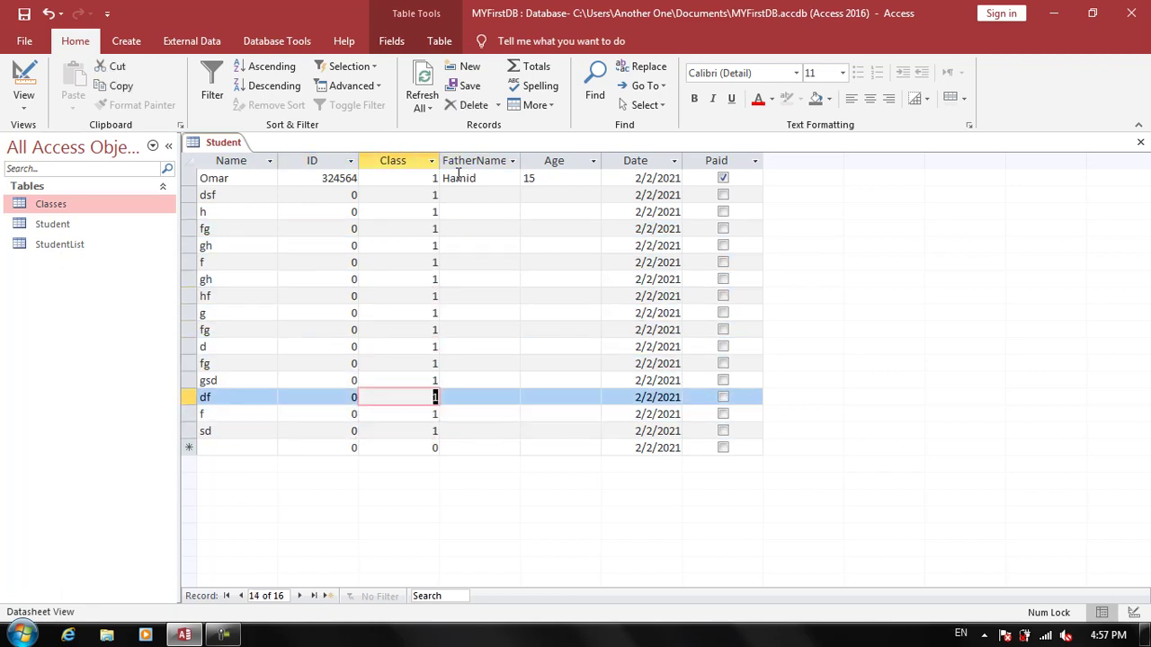
{"action": "key", "text": "Up"}
{"action": "key", "text": "Up"}
{"action": "key", "text": "Up"}
{"action": "key", "text": "Up"}
{"action": "key", "text": "Up"}
{"action": "key", "text": "Up"}
{"action": "key", "text": "Up"}
{"action": "key", "text": "Up"}
{"action": "key", "text": "Up"}
{"action": "key", "text": "Up"}
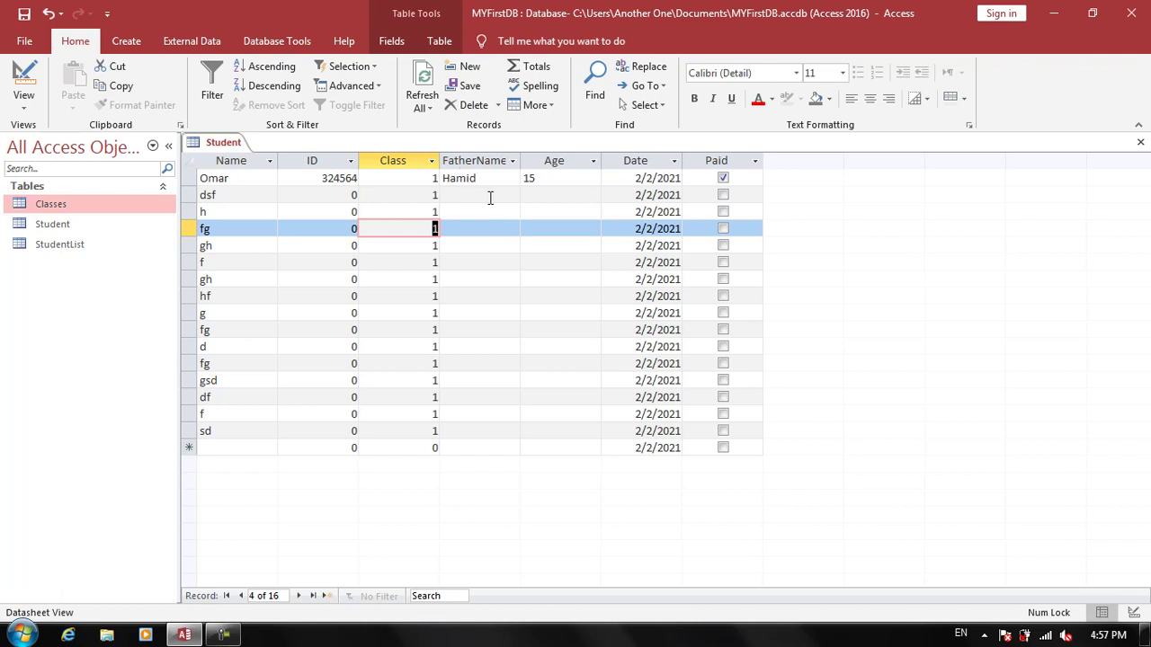
- Close the Student table, open Classes and expand ClassID 1's linked student records
{"action": "key", "text": "ctrl+w"}
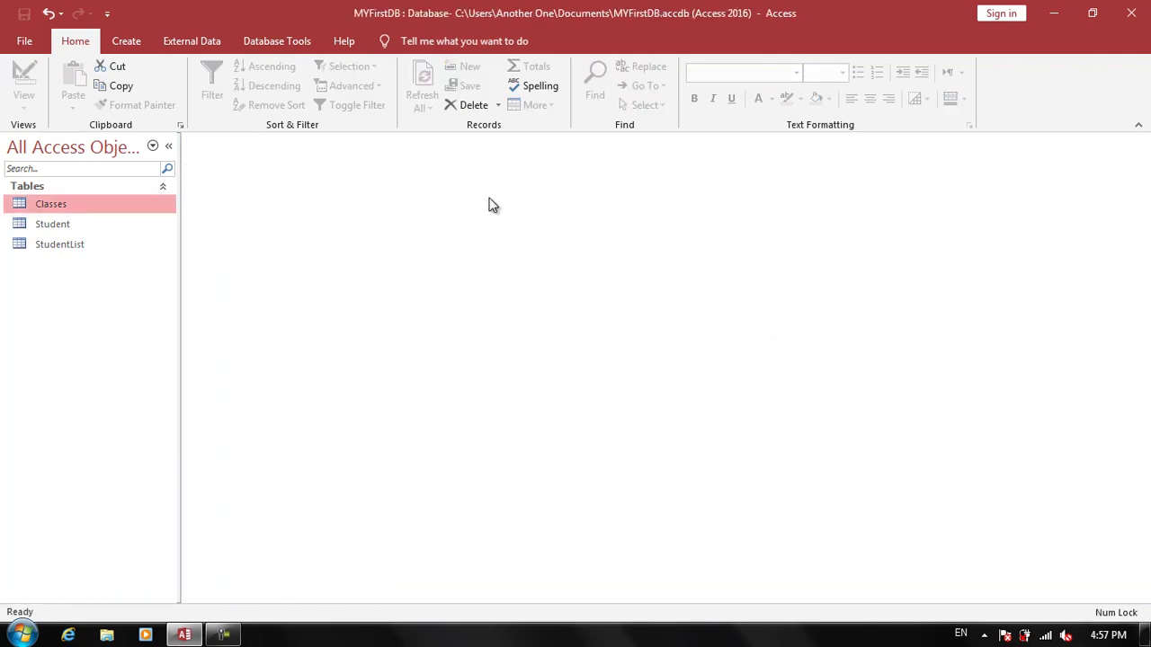
{"action": "double_click", "coordinate": [134, 205]}
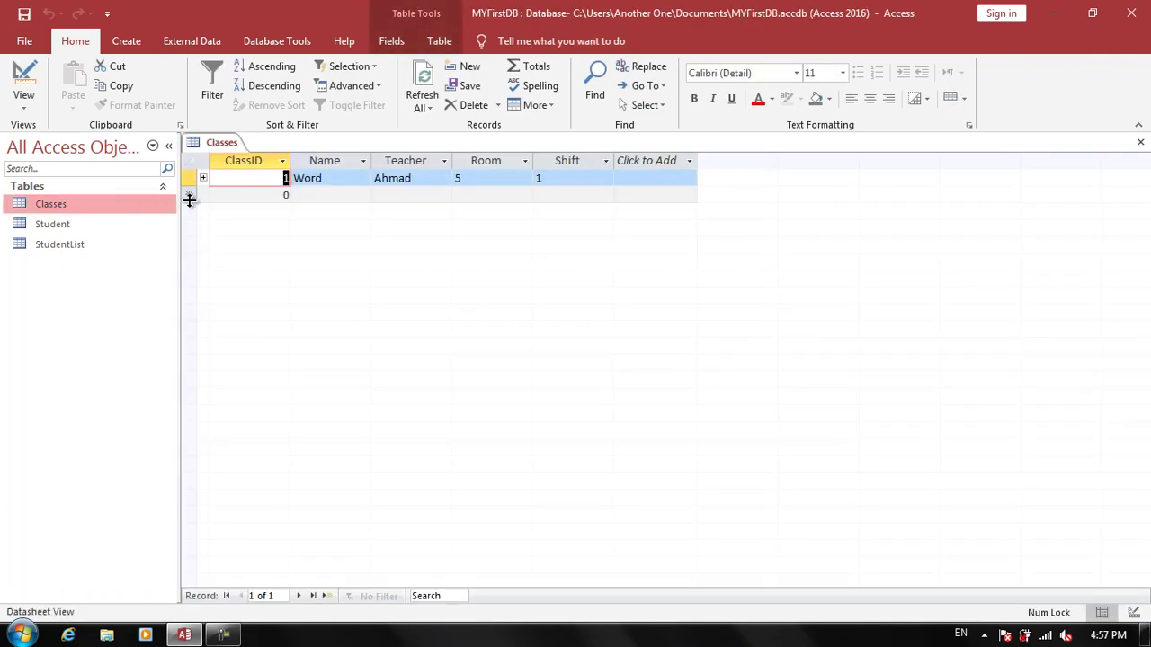
{"action": "left_click", "coordinate": [330, 179]}
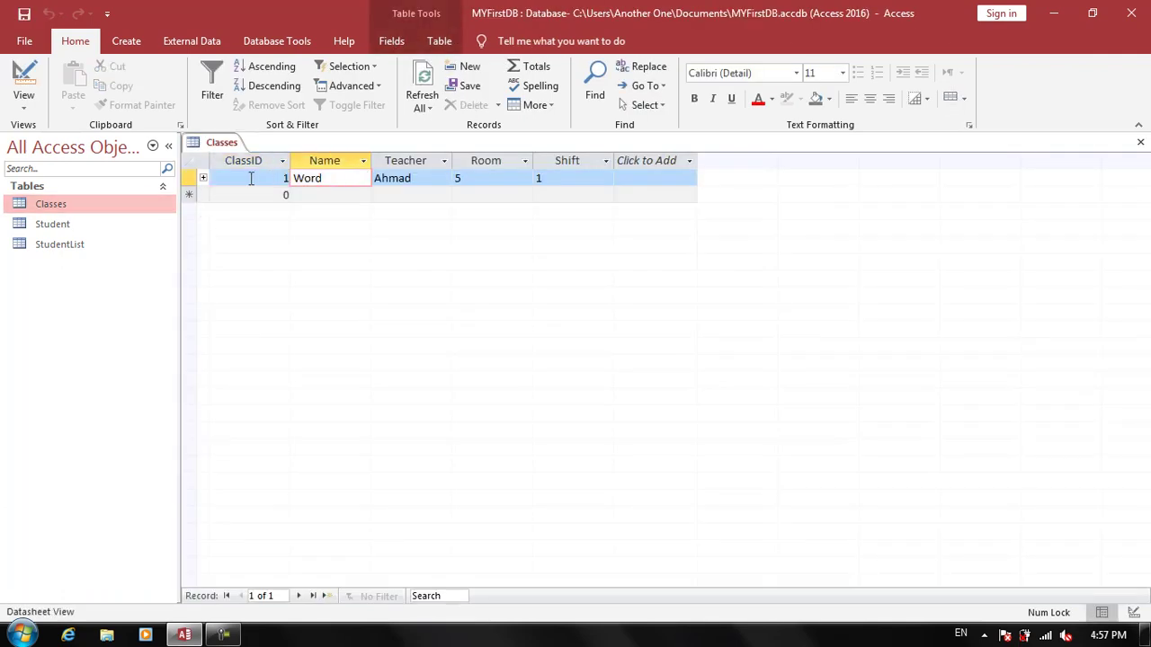
{"action": "left_click", "coordinate": [252, 179]}
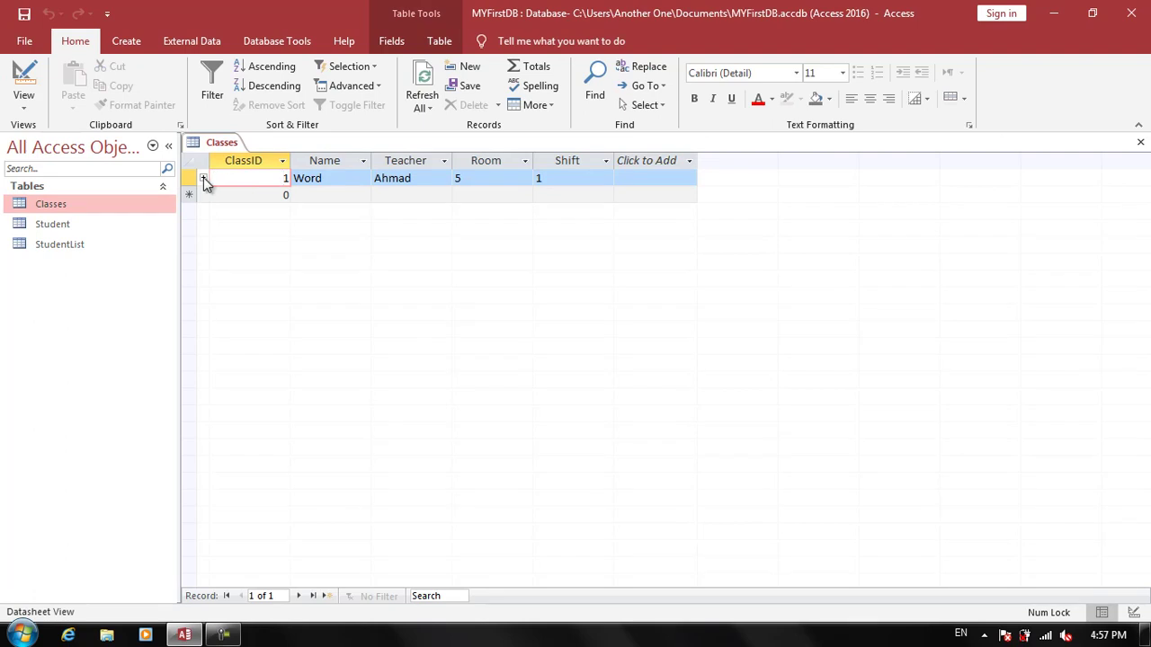
{"action": "left_click", "coordinate": [204, 179]}
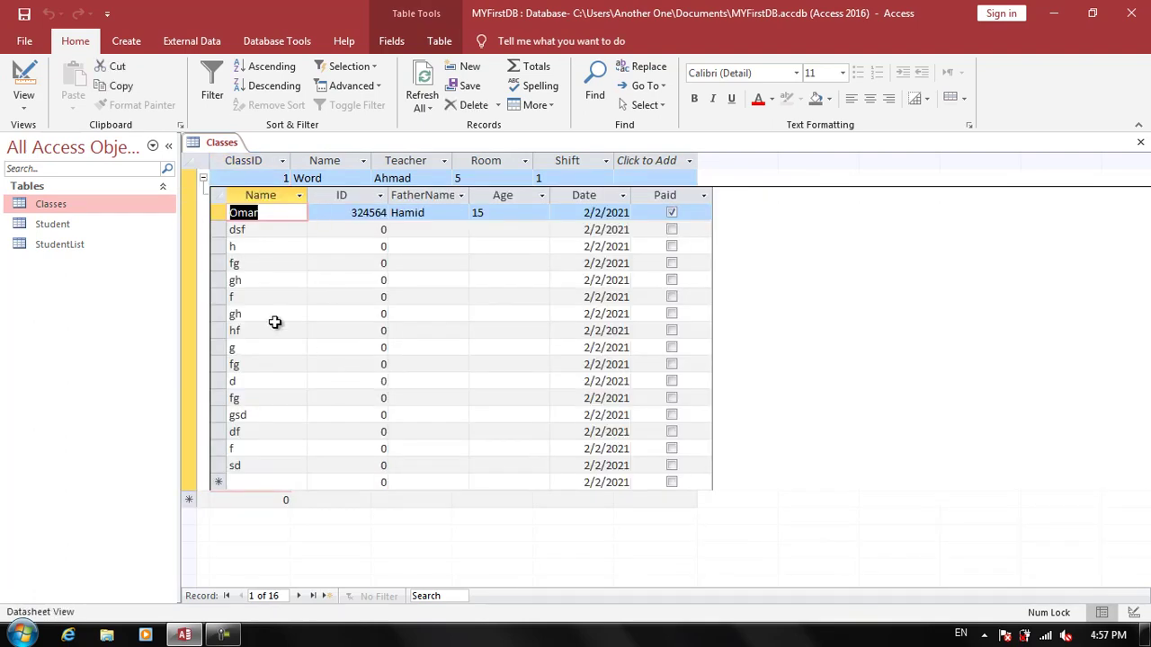
{"action": "left_click", "coordinate": [204, 179]}
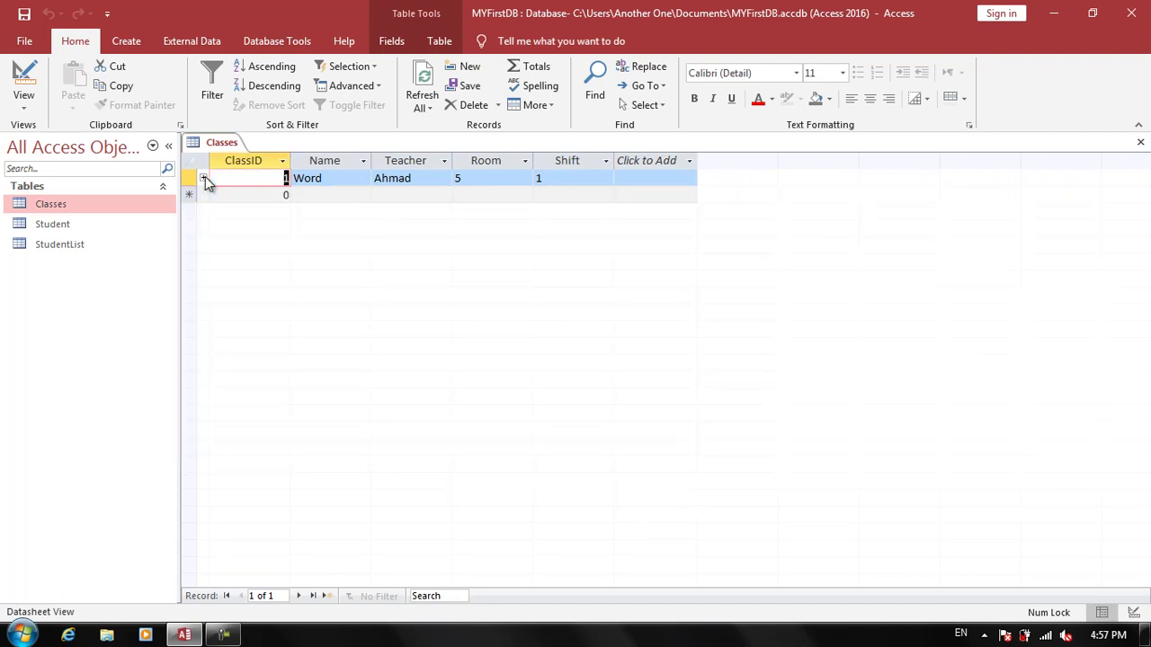
{"action": "left_click", "coordinate": [204, 179]}
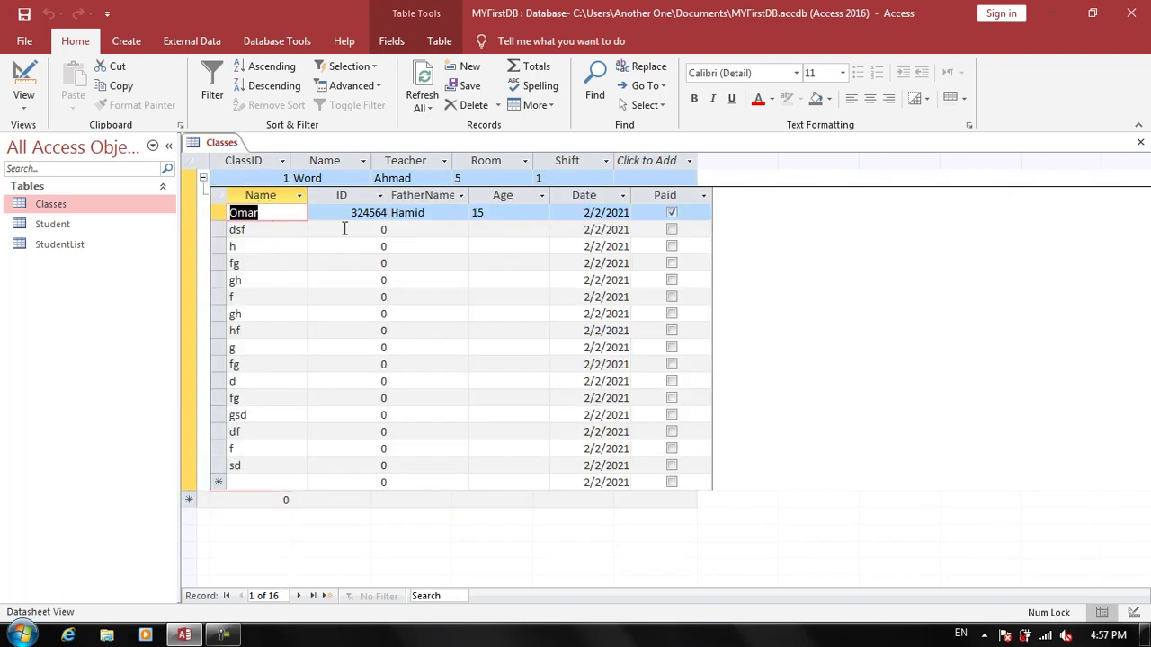
- Enter FatherName values 'sdf', 'asdfdsfds' and 'fgsd' for the linked students, then close Classes
{"action": "left_click", "coordinate": [429, 233]}
{"action": "type", "text": "sdf"}
{"action": "key", "text": "Down"}
{"action": "key", "text": "Down"}
{"action": "type", "text": "asdf"}
{"action": "key", "text": "Down"}
{"action": "key", "text": "Down"}
{"action": "type", "text": "dsf"}
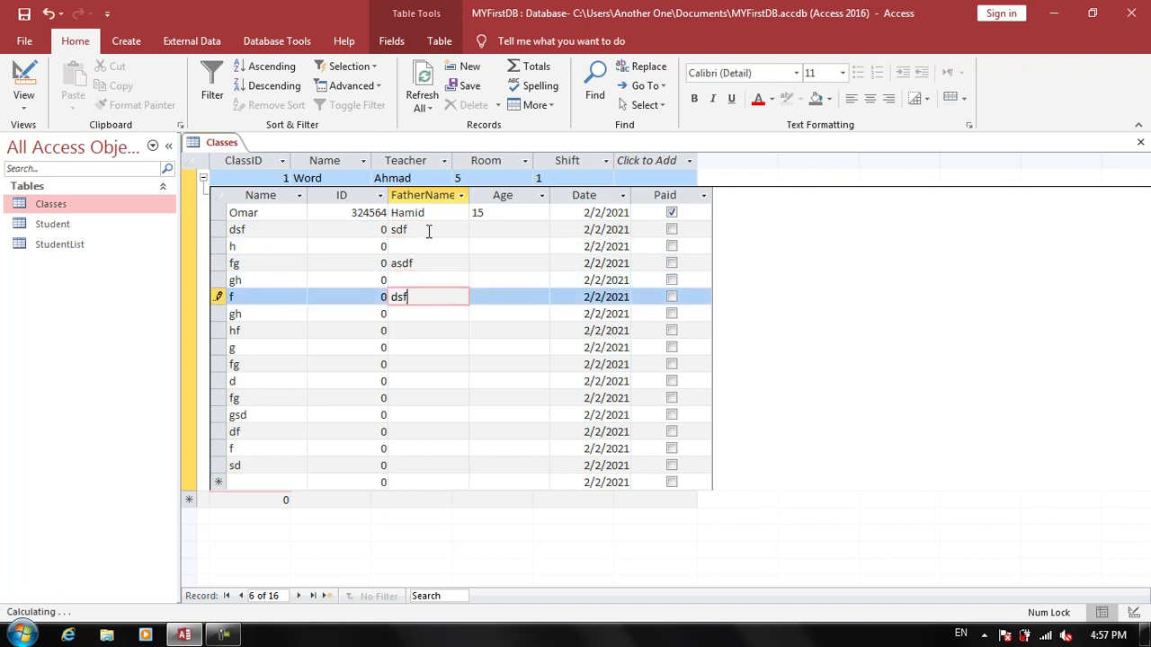
{"action": "type", "text": "ds"}
{"action": "key", "text": "Down"}
{"action": "type", "text": "fg"}
{"action": "key", "text": "Down"}
{"action": "type", "text": "sd"}
{"action": "key", "text": "Down"}
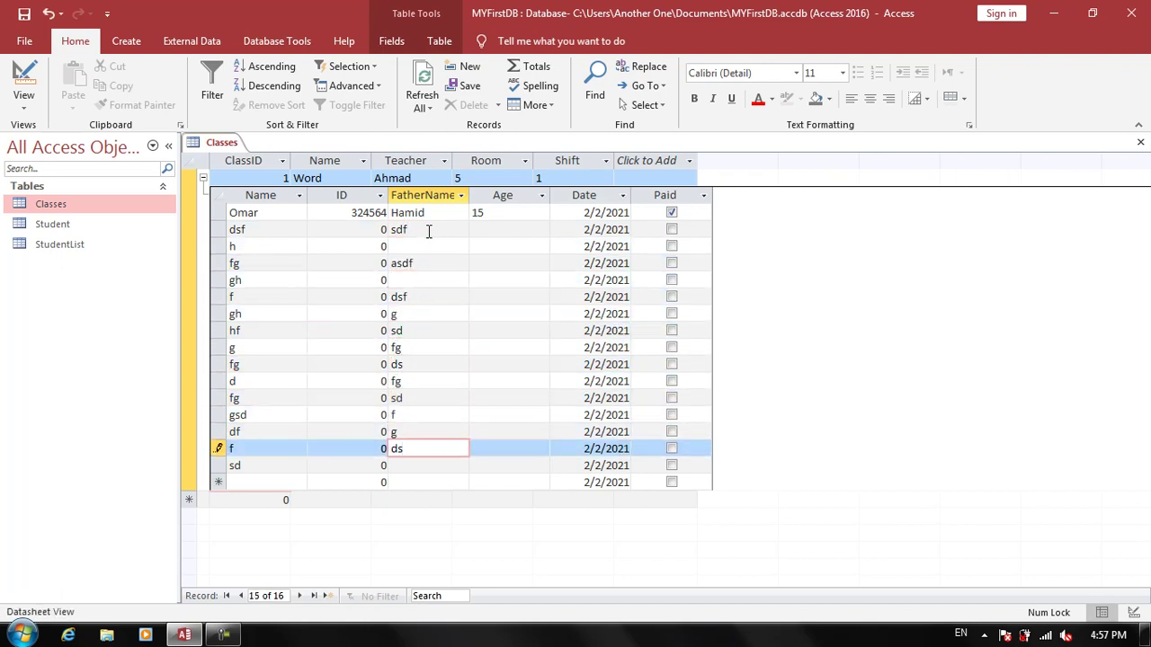
{"action": "key", "text": "ctrl+w"}
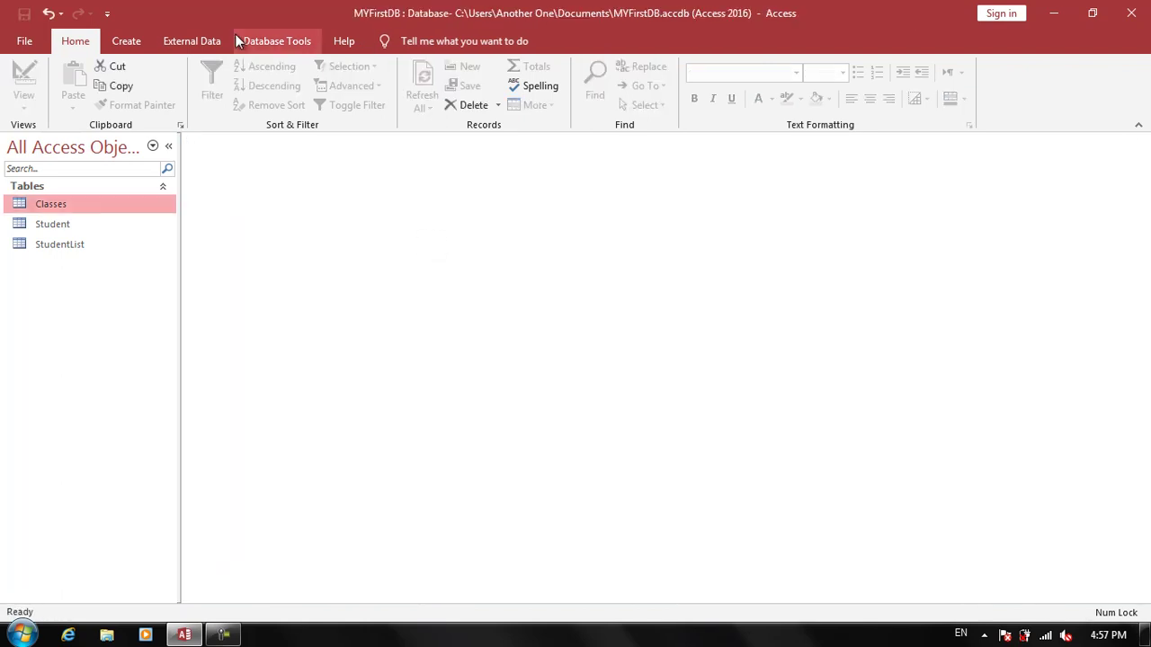
- Start a new query design containing the Student and Classes tables
{"action": "left_click", "coordinate": [126, 41]}
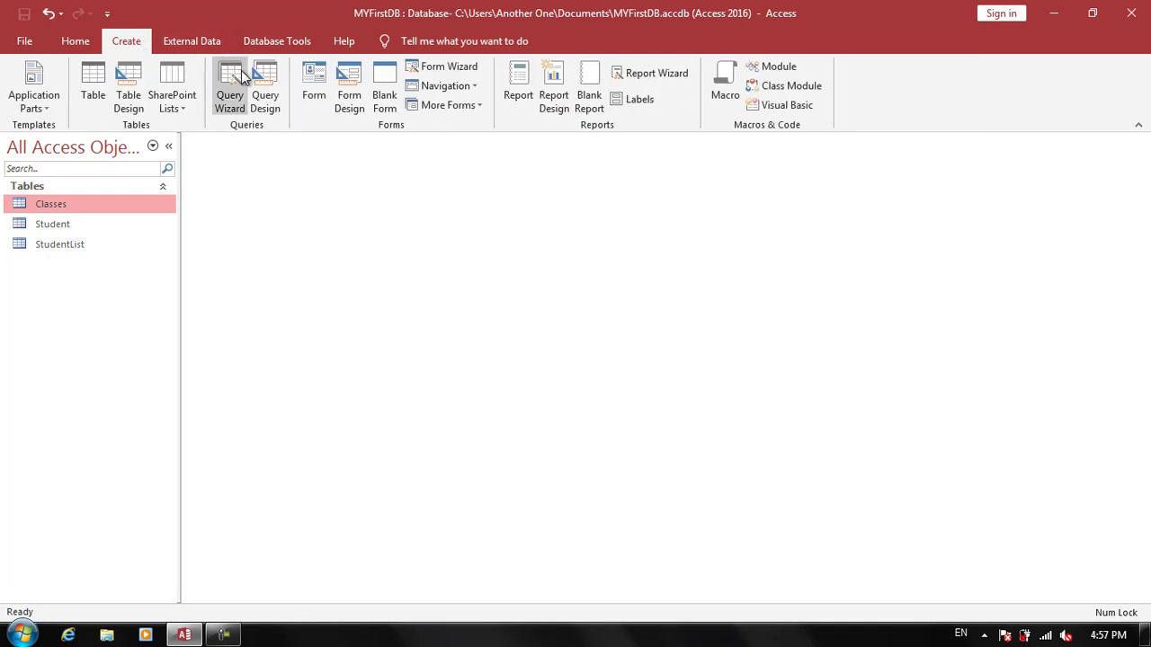
{"action": "left_click", "coordinate": [265, 90]}
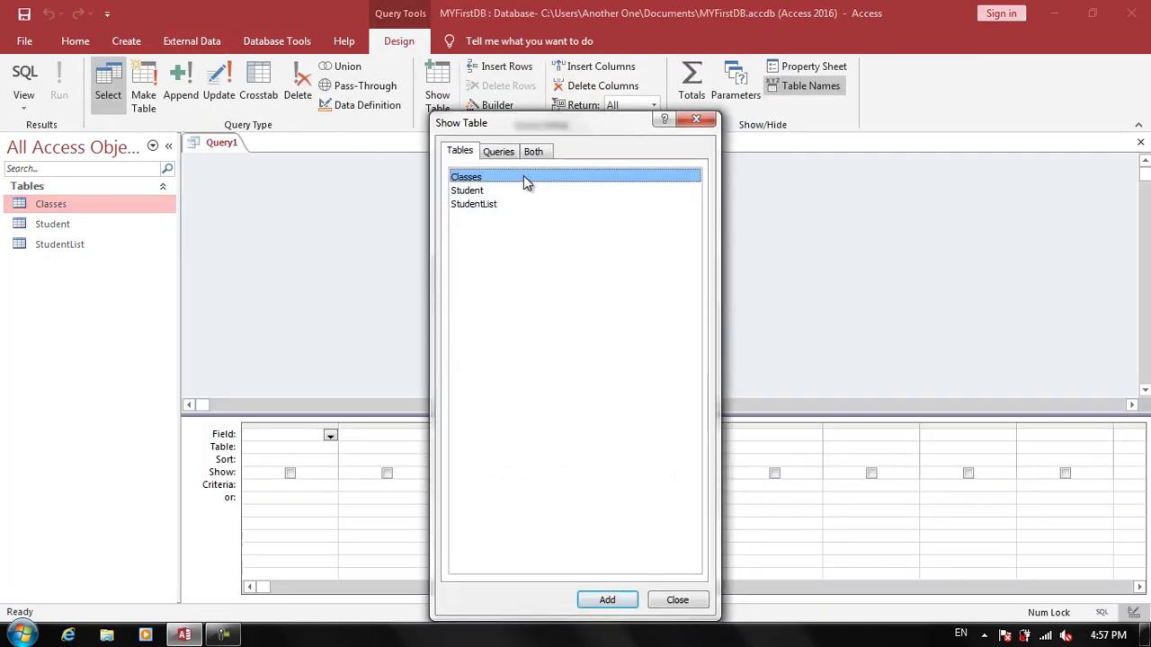
{"action": "double_click", "coordinate": [506, 190]}
{"action": "double_click", "coordinate": [488, 178]}
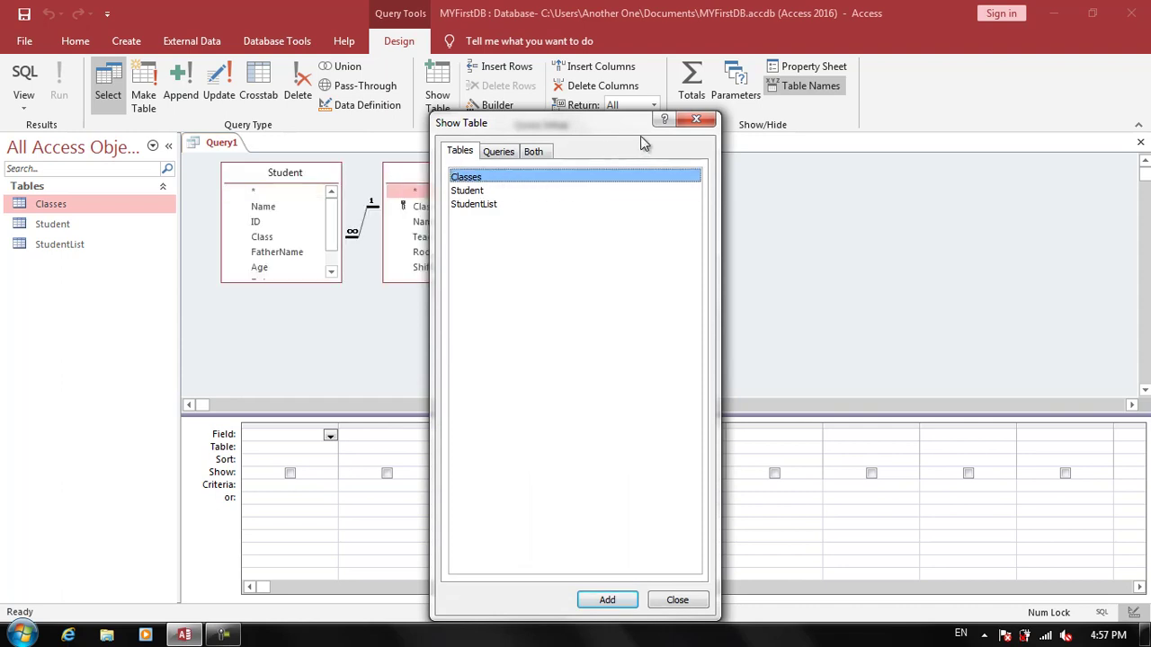
{"action": "left_click", "coordinate": [695, 120]}
{"action": "left_click_drag", "start_coordinate": [464, 173], "coordinate": [634, 168]}
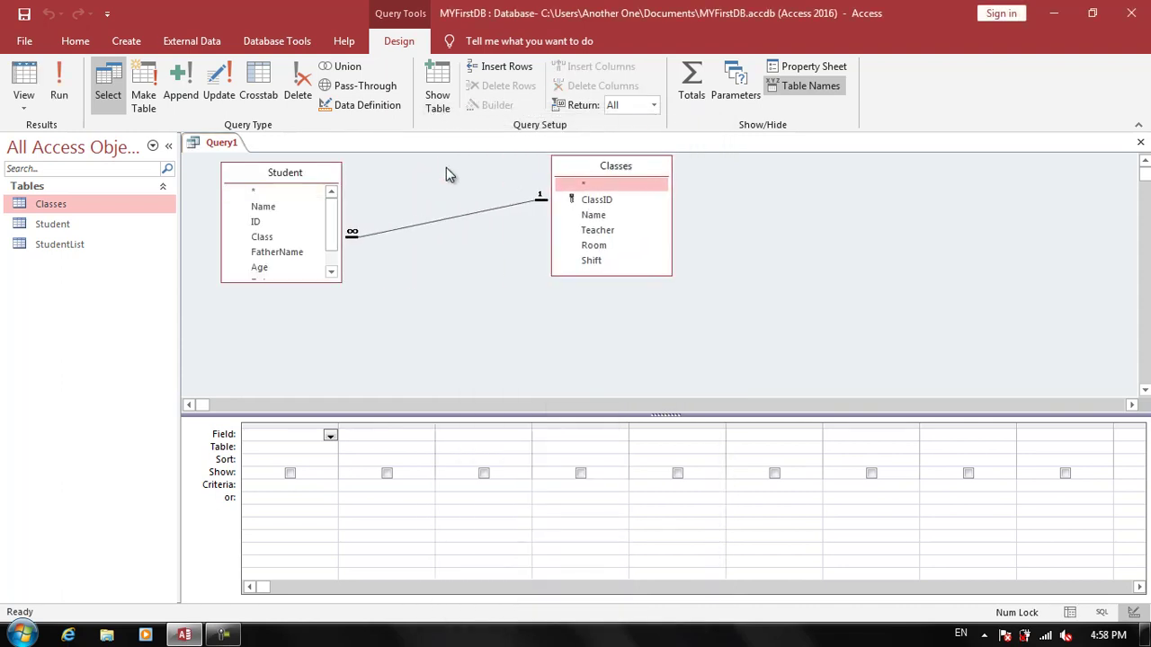
- Add Name, FatherName, Class, Classes Name, Teacher, Room and Shift fields to the query grid
{"action": "double_click", "coordinate": [282, 210]}
{"action": "double_click", "coordinate": [290, 252]}
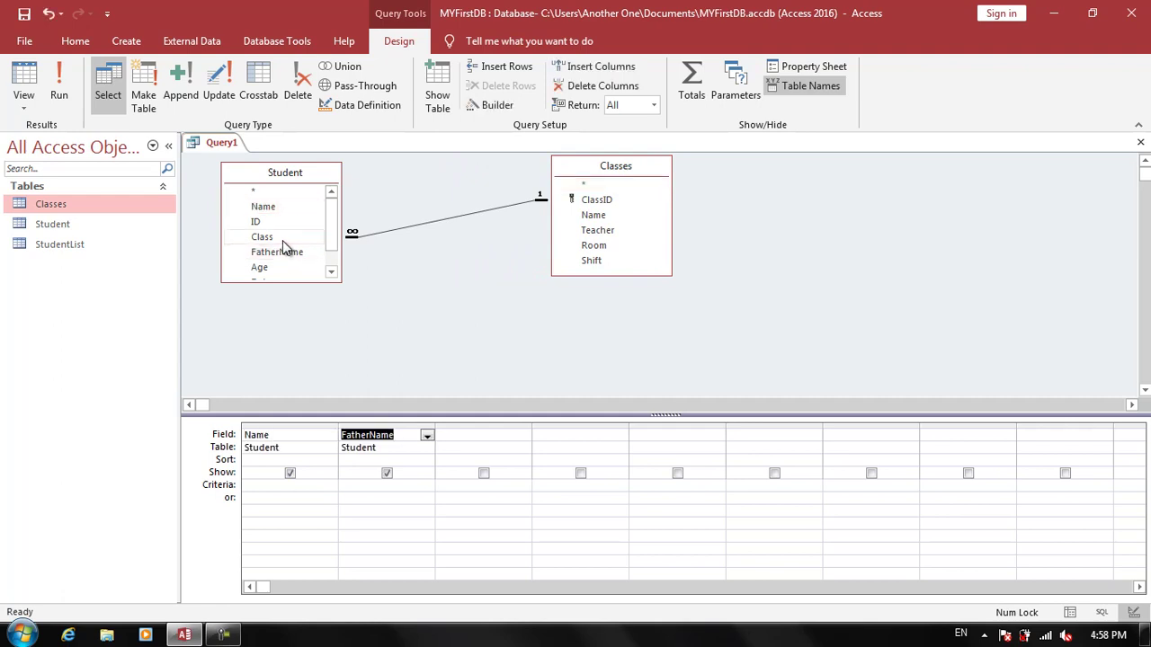
{"action": "double_click", "coordinate": [283, 238]}
{"action": "left_click_drag", "start_coordinate": [613, 215], "coordinate": [613, 223]}
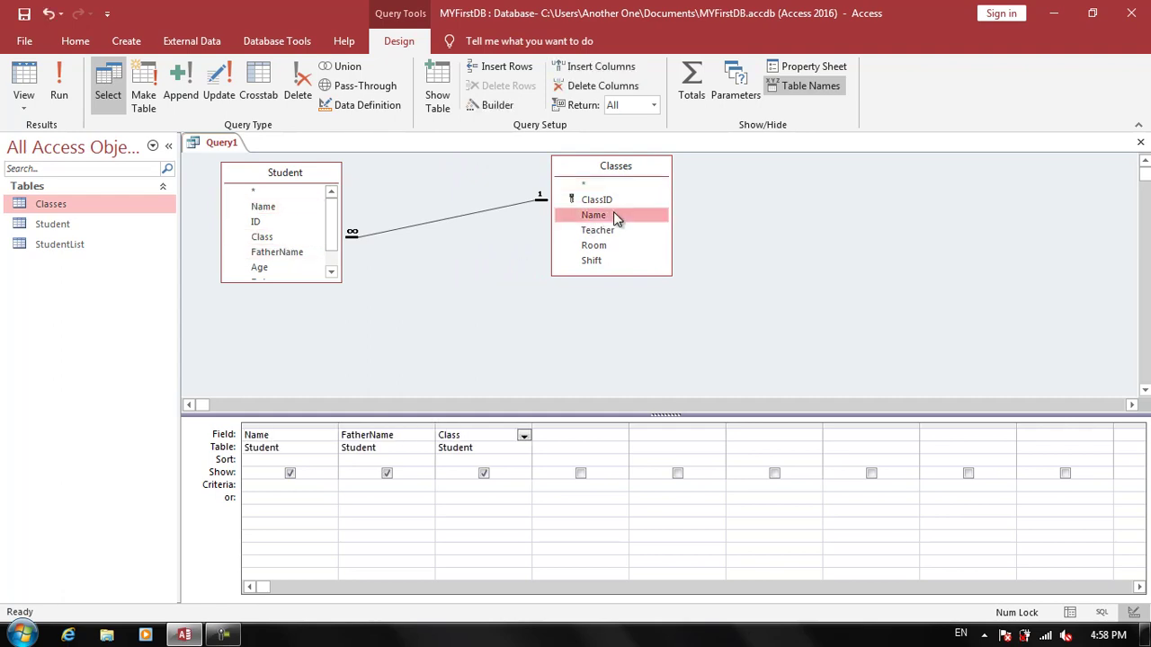
{"action": "double_click", "coordinate": [614, 216]}
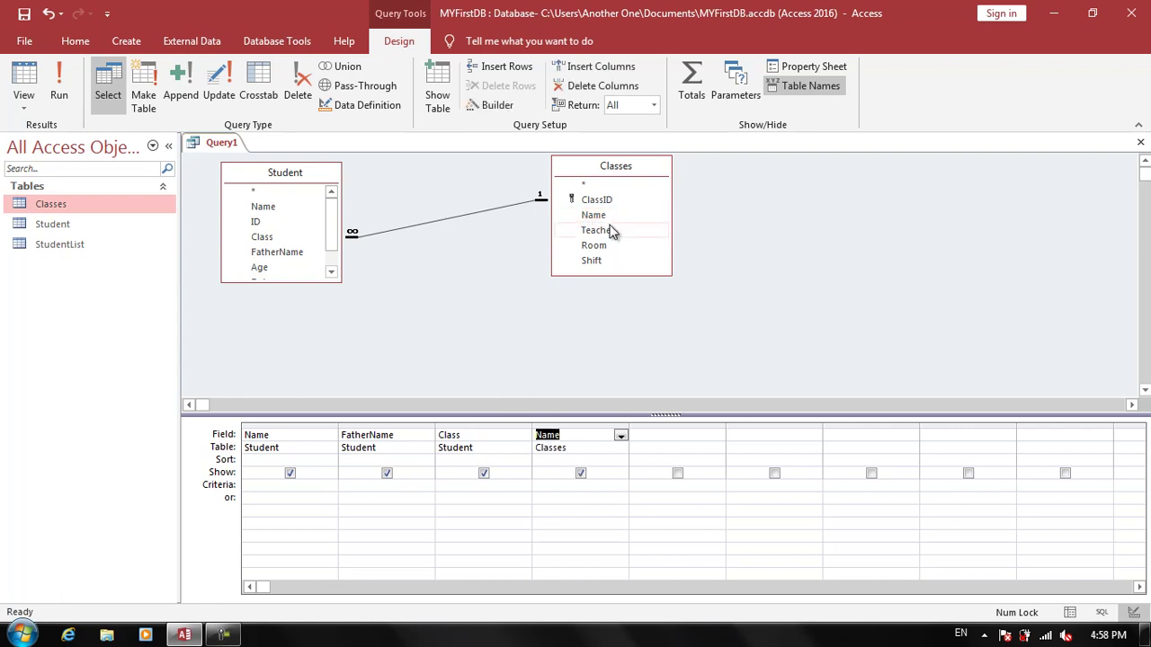
{"action": "double_click", "coordinate": [614, 230]}
{"action": "double_click", "coordinate": [608, 246]}
{"action": "double_click", "coordinate": [606, 261]}
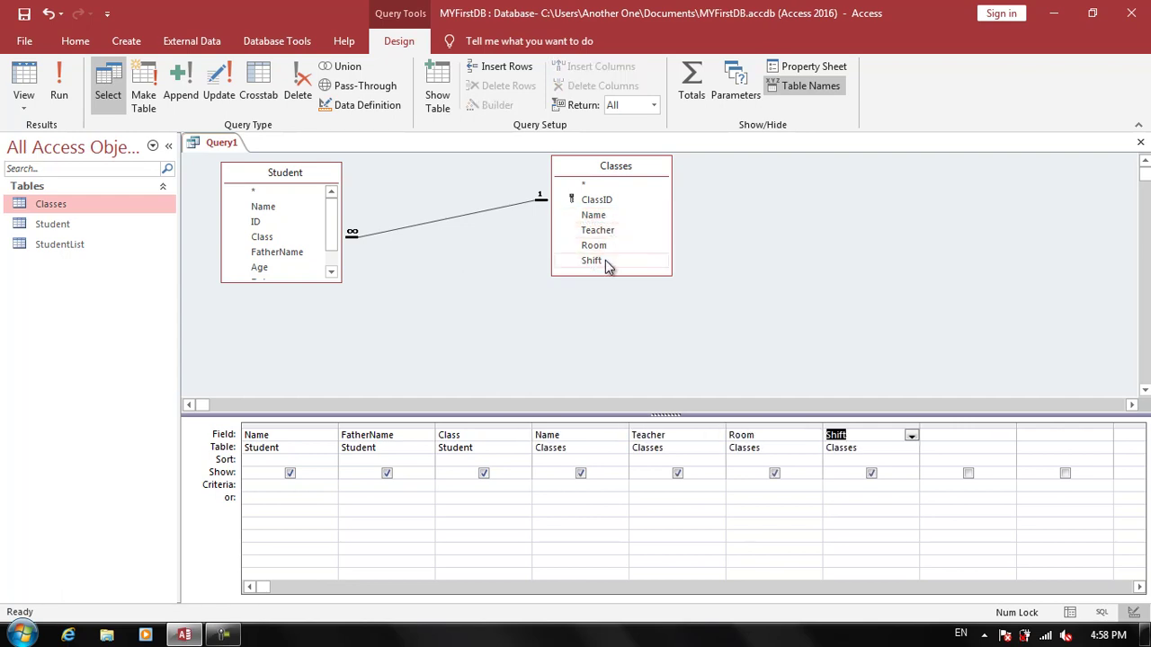
- Add the Age, Date and Paid fields, then run the query
{"action": "double_click", "coordinate": [296, 268]}
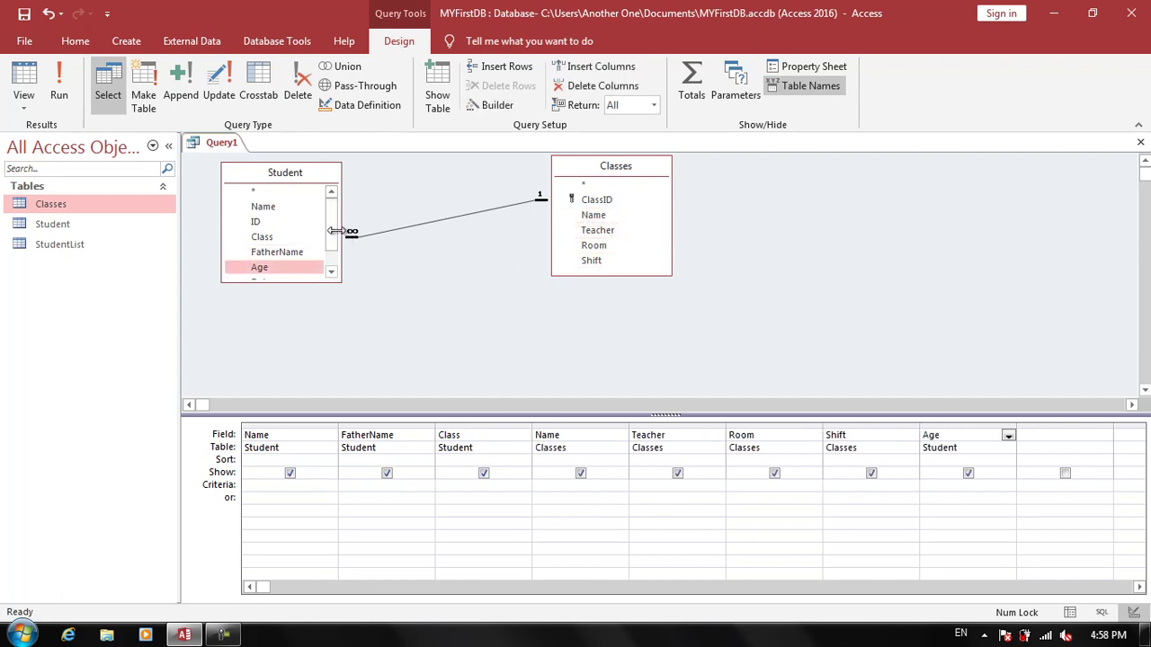
{"action": "scroll", "coordinate": [331, 232], "scroll_direction": "down", "scroll_amount": 2}
{"action": "double_click", "coordinate": [269, 257]}
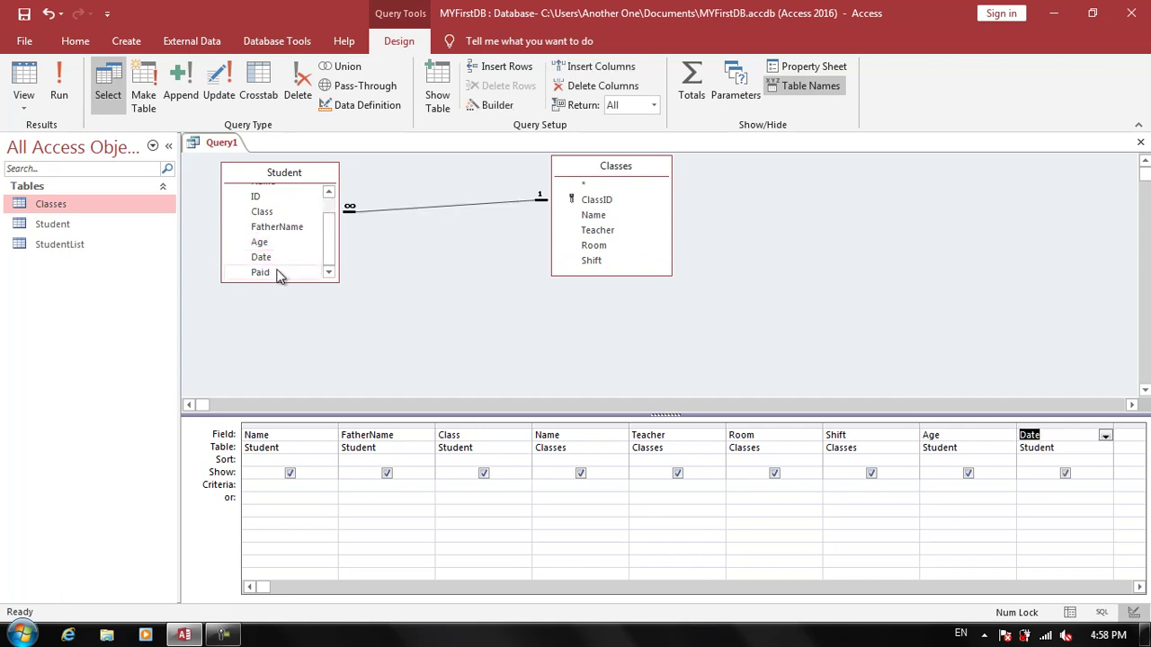
{"action": "double_click", "coordinate": [265, 272]}
{"action": "left_click", "coordinate": [59, 90]}
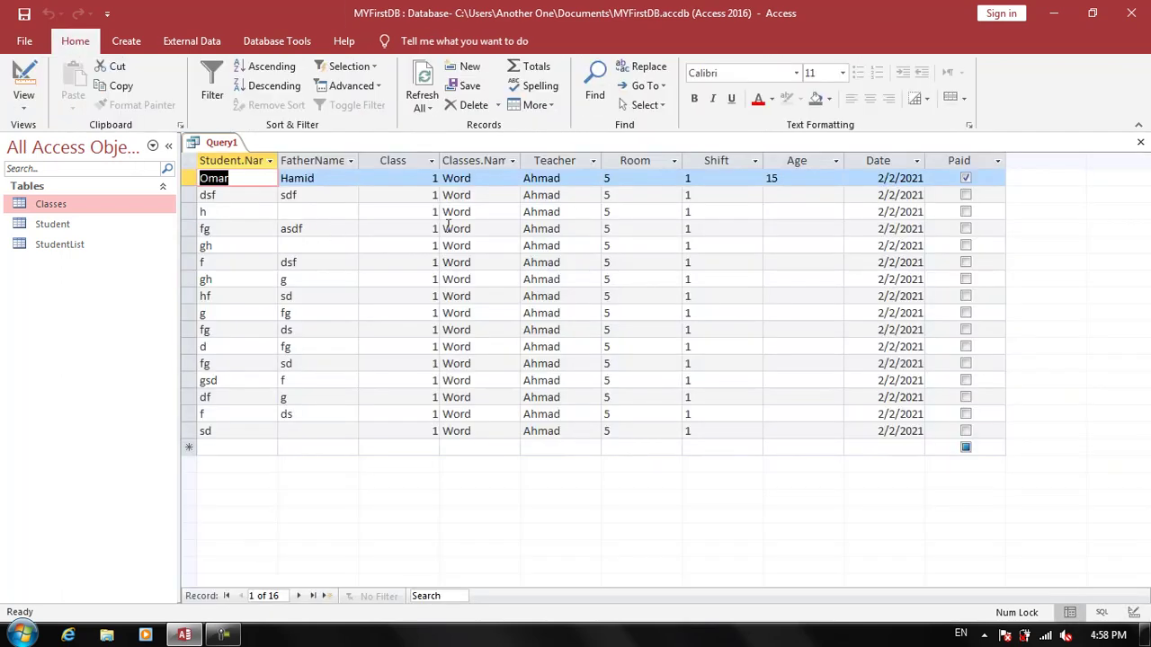
- Select the Classes Name, Teacher, Room and Shift columns in the query results
{"action": "left_click", "coordinate": [464, 162]}
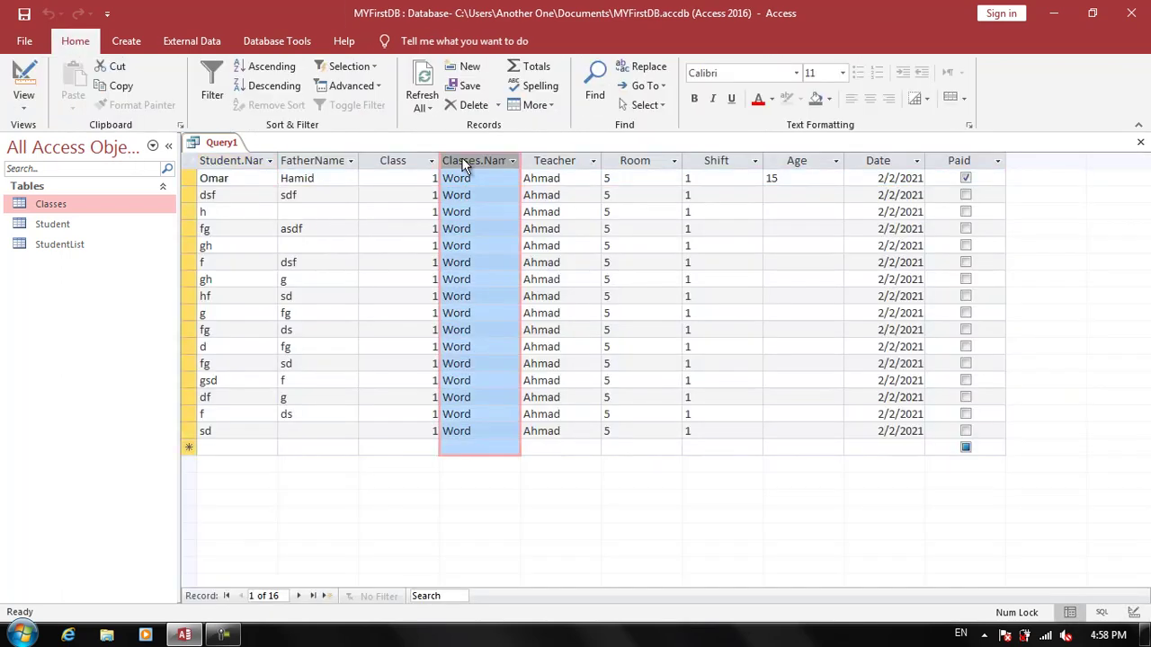
{"action": "left_click", "coordinate": [568, 162]}
{"action": "left_click", "coordinate": [634, 161]}
{"action": "left_click", "coordinate": [719, 161]}
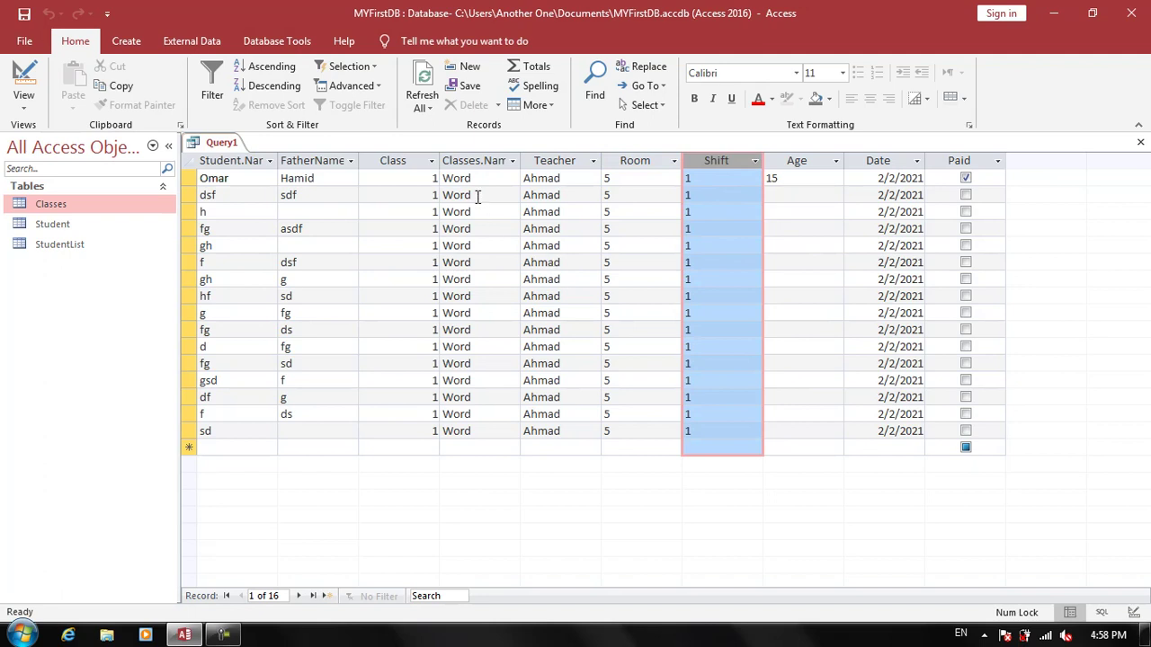
- Save the query as Query1 and close its results
{"action": "key", "text": "ctrl+s"}
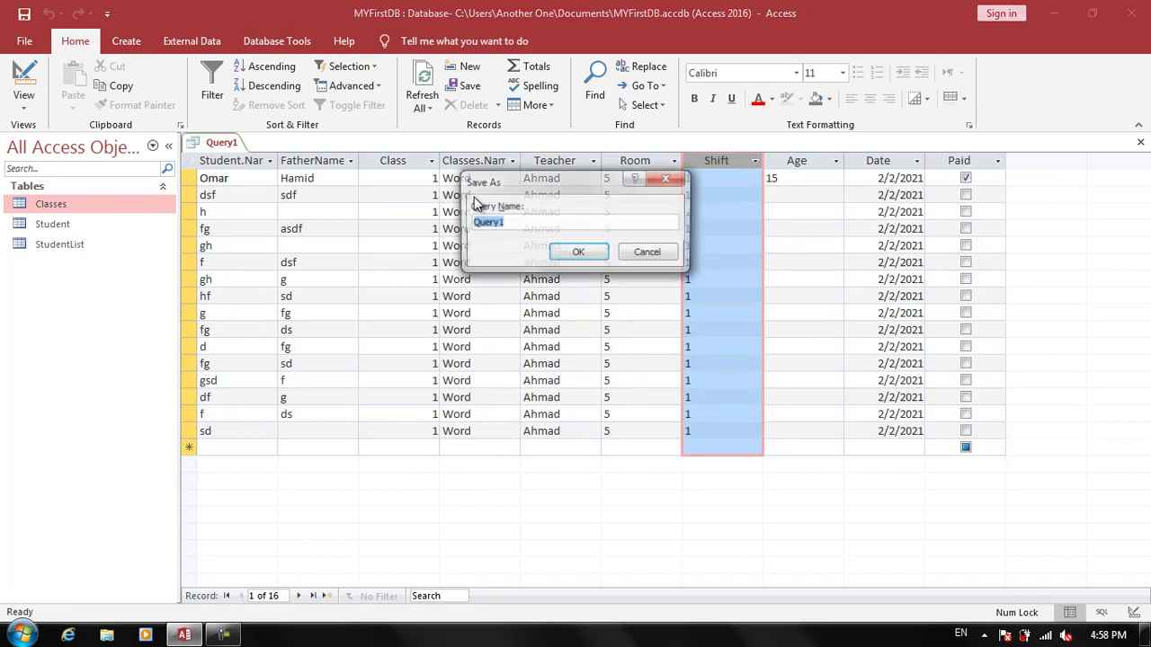
{"action": "key", "text": "Return"}
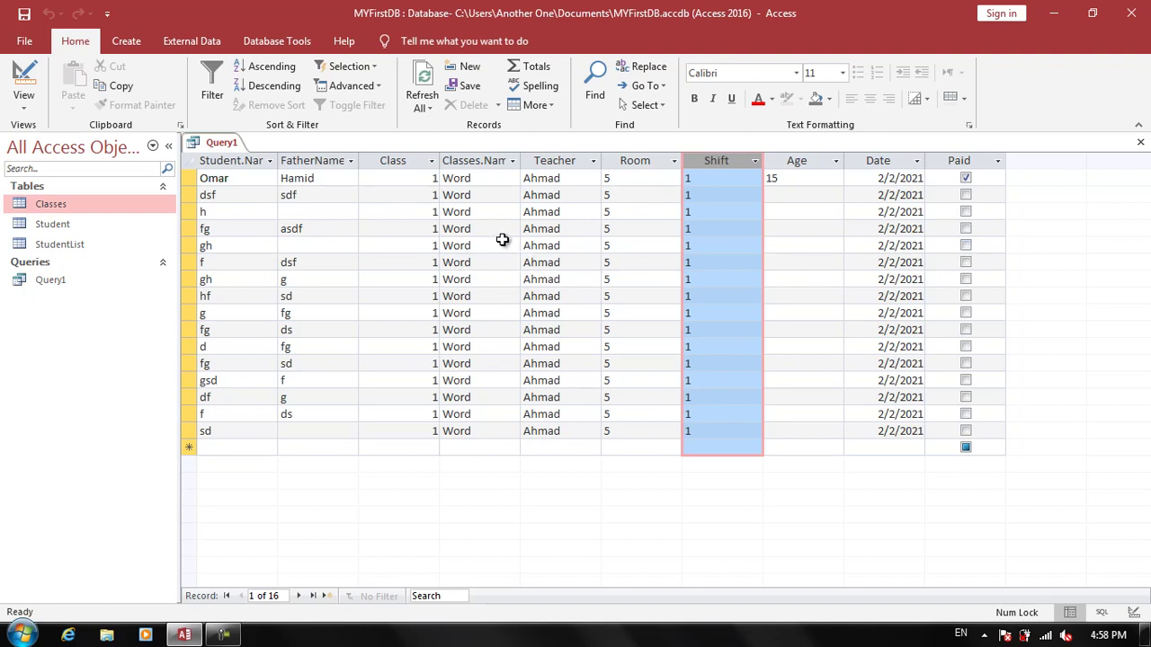
{"action": "double_click", "coordinate": [423, 179]}
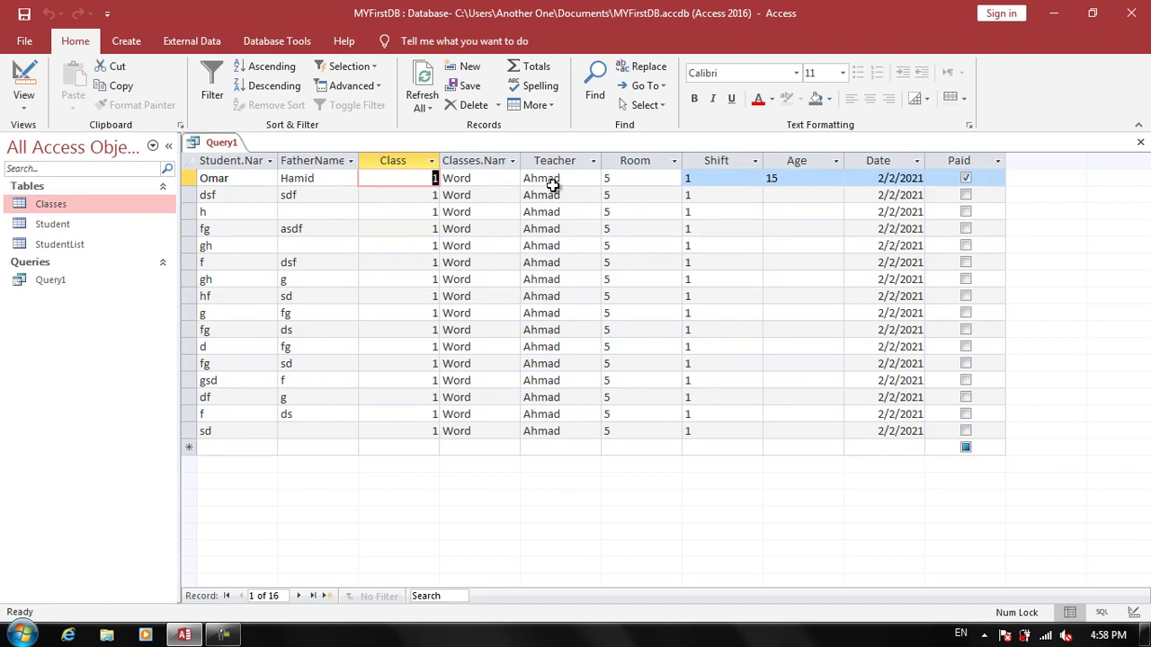
{"action": "key", "text": "ctrl+w"}
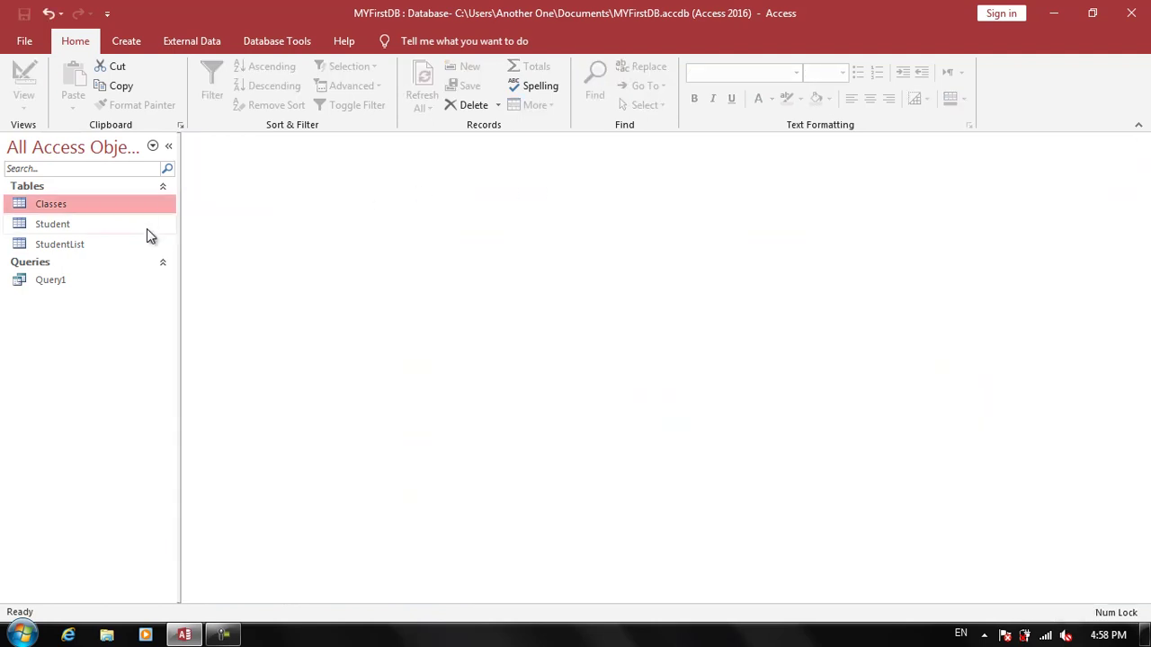
- Open the Student table and enter a new student's name, an ID and Class 1
{"action": "double_click", "coordinate": [100, 224]}
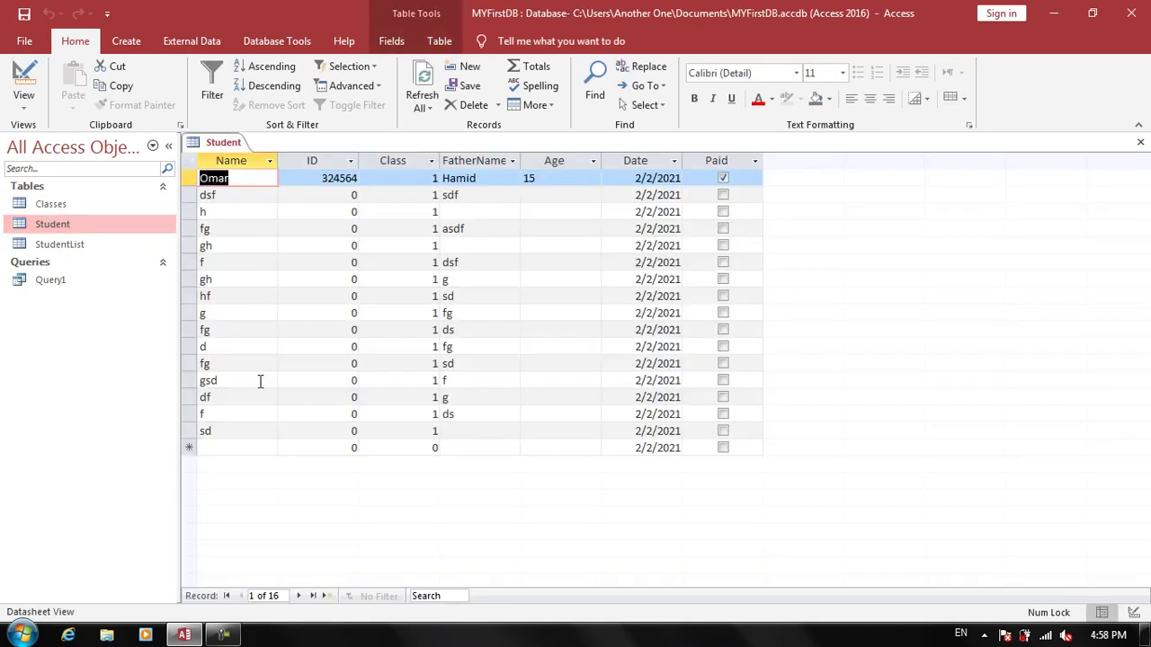
{"action": "left_click", "coordinate": [259, 447]}
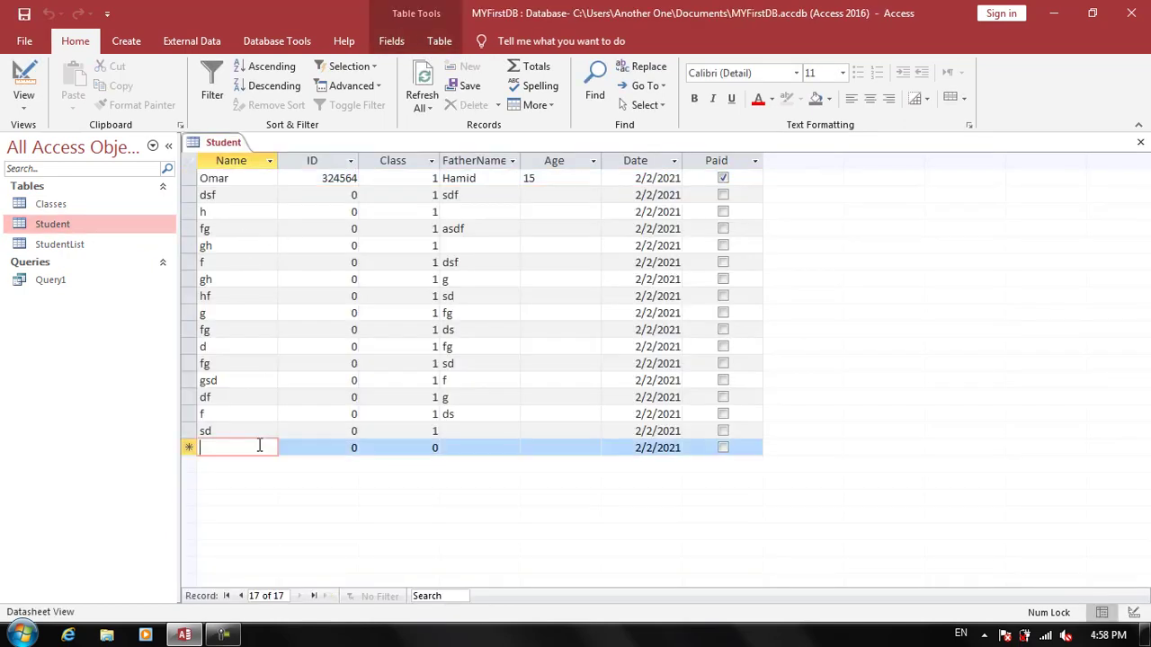
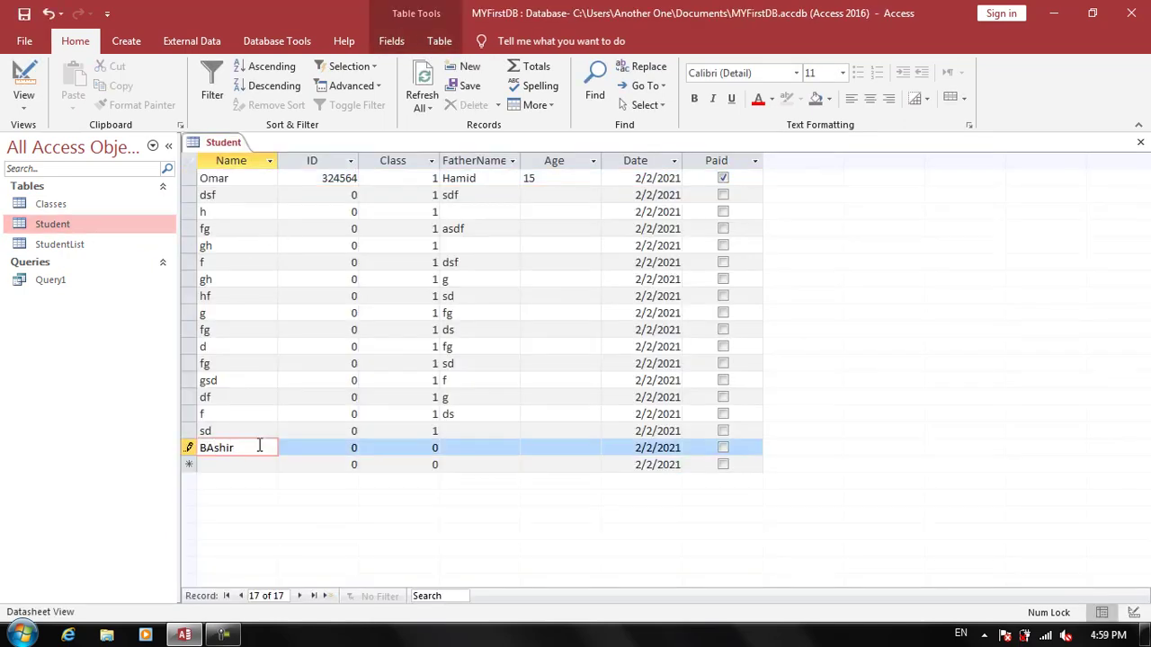
{"action": "key", "text": "Tab"}
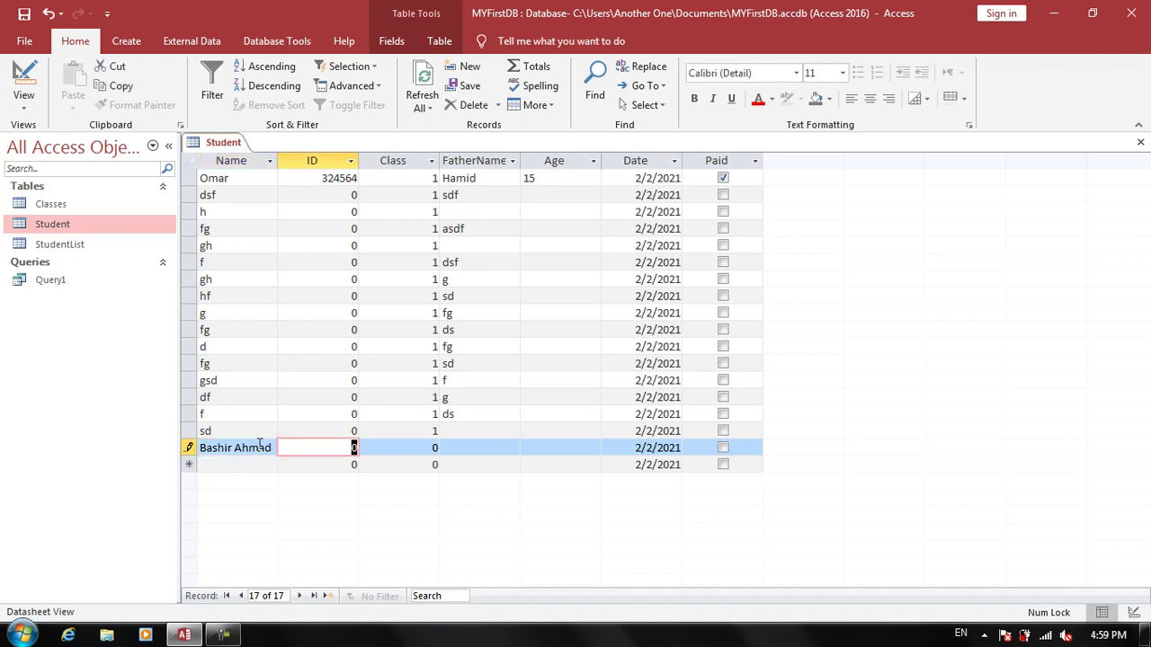
{"action": "type", "text": "7777"}
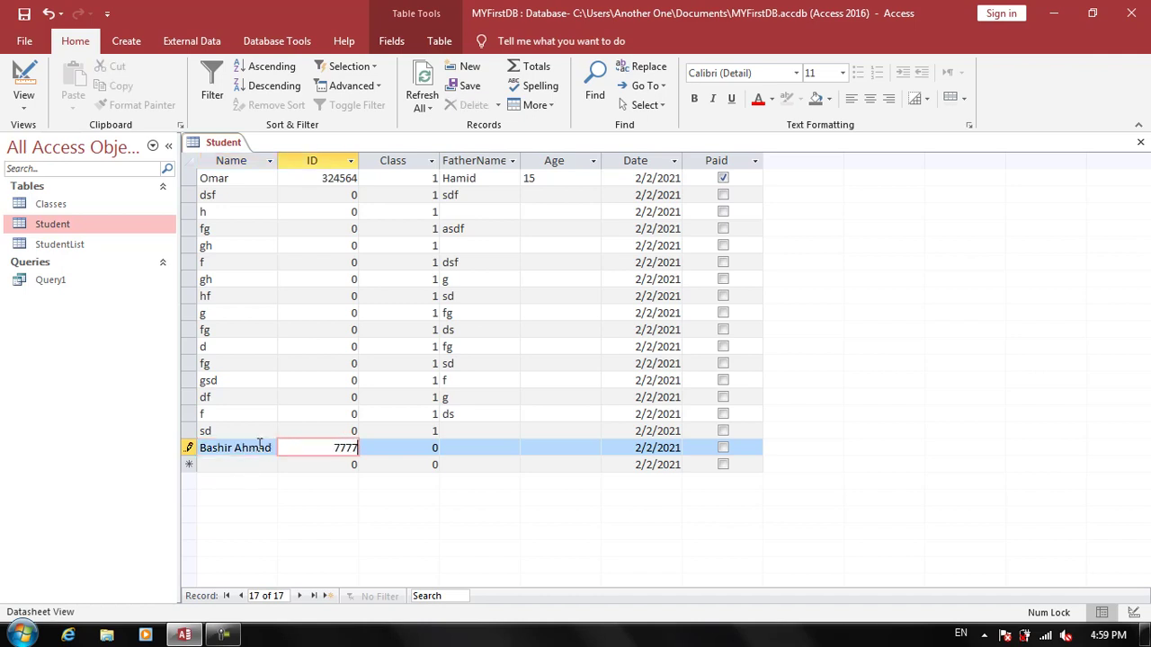
{"action": "key", "text": "Tab"}
{"action": "type", "text": "1"}
{"action": "key", "text": "Tab"}
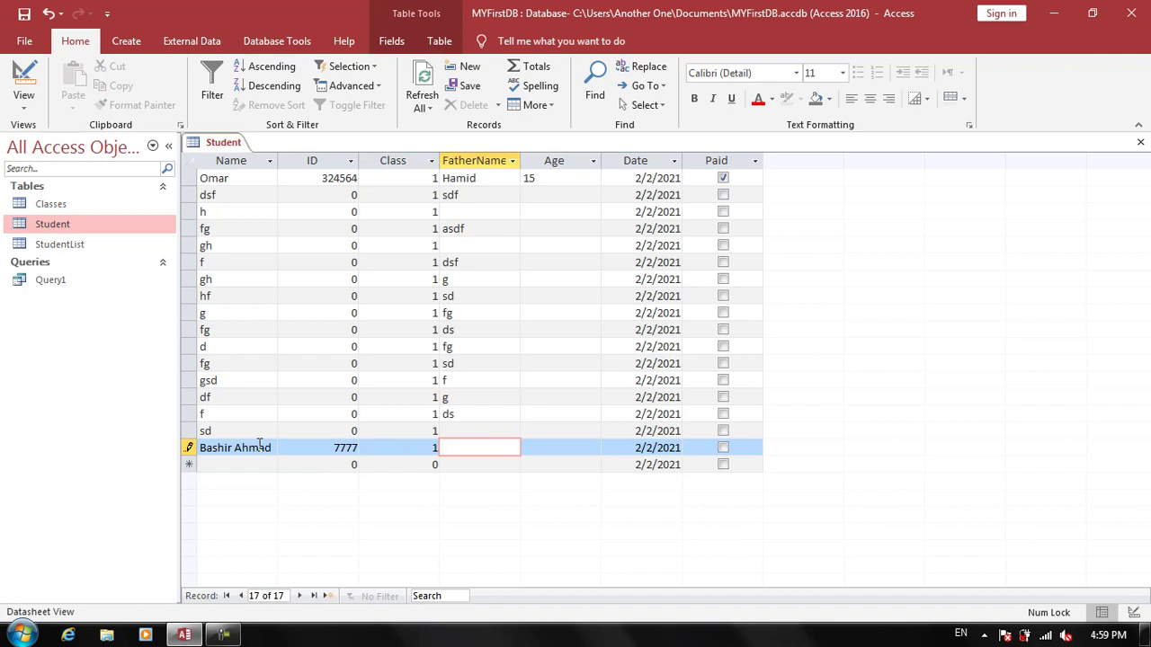
- Give the new student a father's name, age 17 and Paid ticked, then close the table
{"action": "type", "text": "Janan"}
{"action": "key", "text": "Tab"}
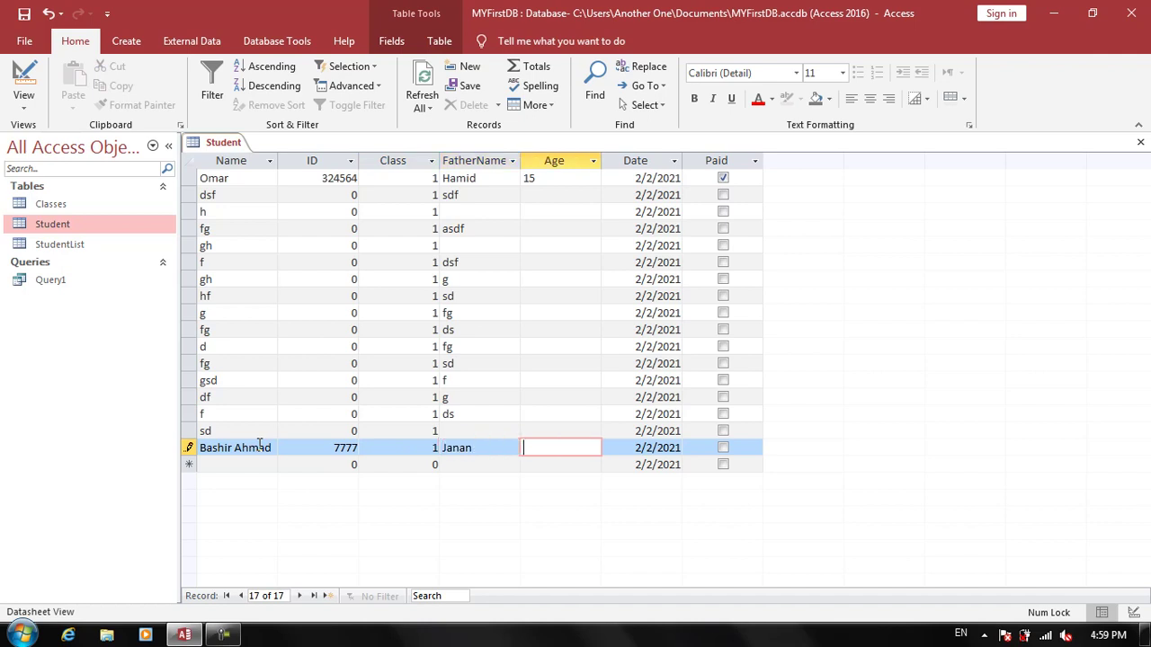
{"action": "type", "text": "17"}
{"action": "key", "text": "Tab"}
{"action": "key", "text": "Tab"}
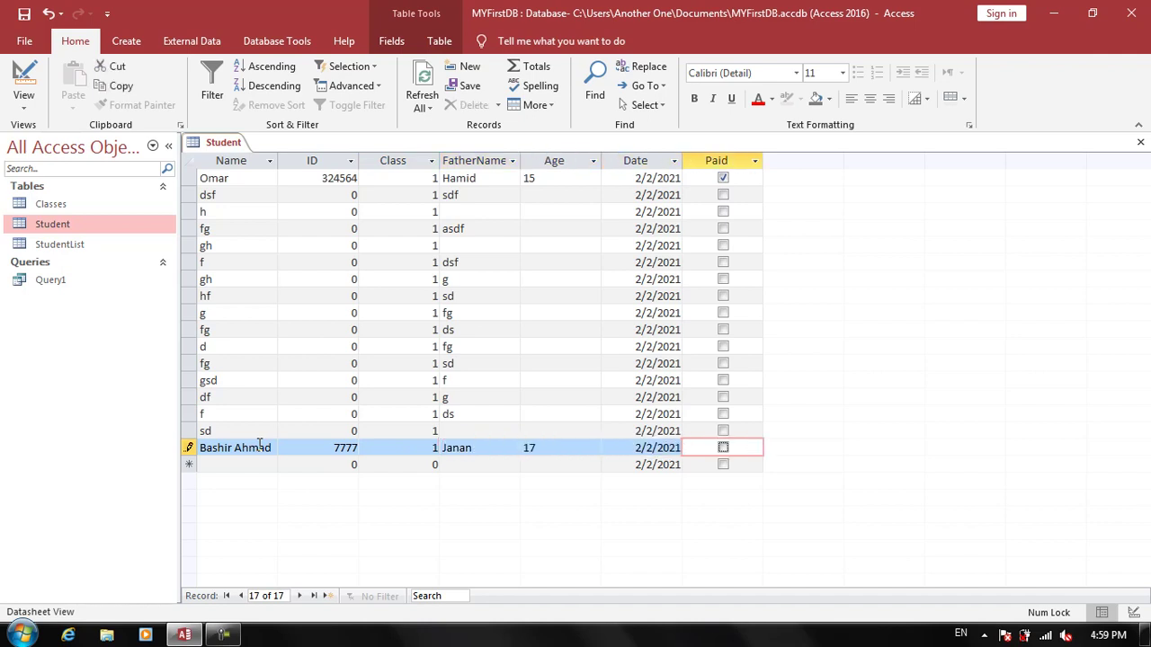
{"action": "key", "text": "space"}
{"action": "key", "text": "Tab"}
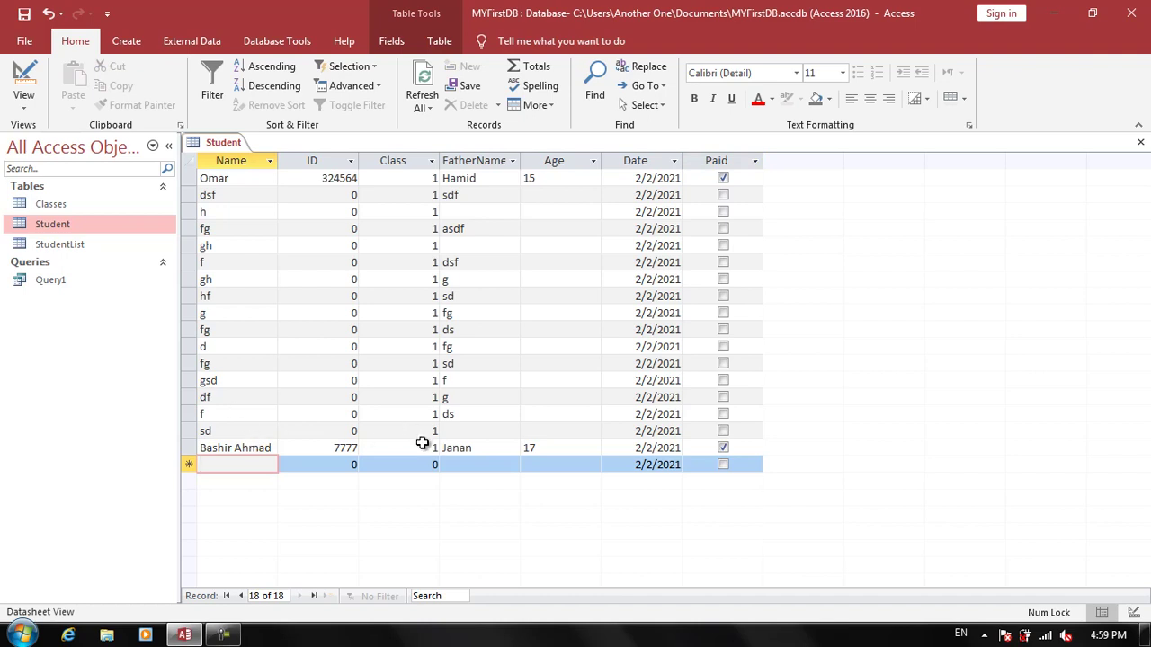
{"action": "left_click", "coordinate": [435, 448]}
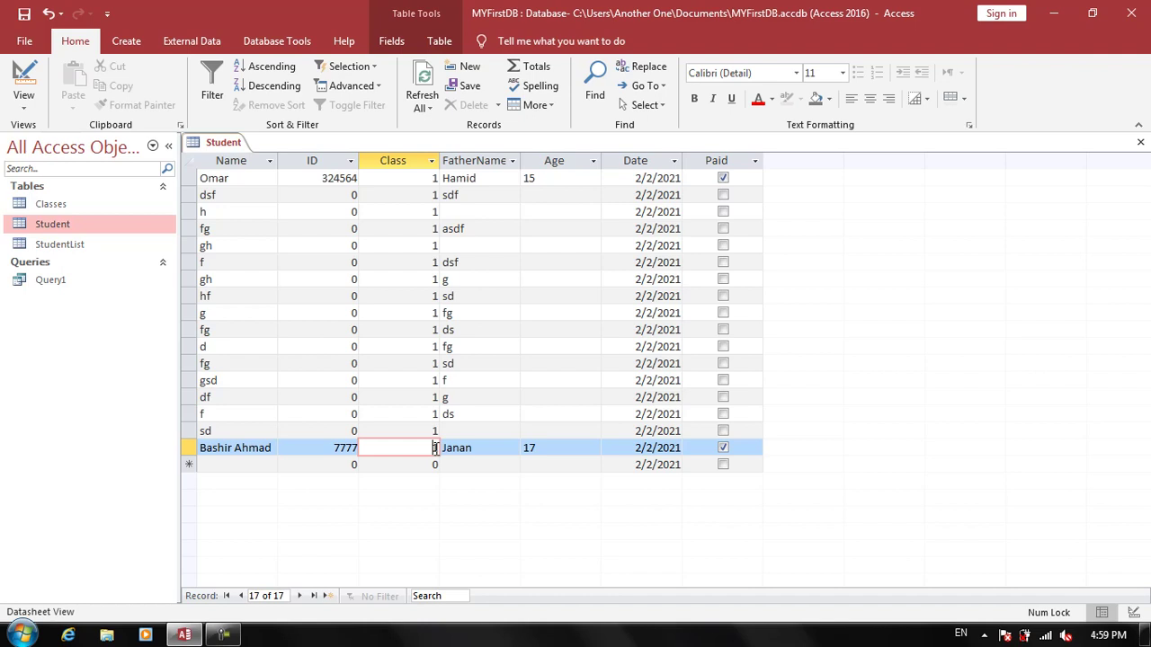
{"action": "key", "text": "ctrl+w"}
{"action": "double_click", "coordinate": [98, 279]}
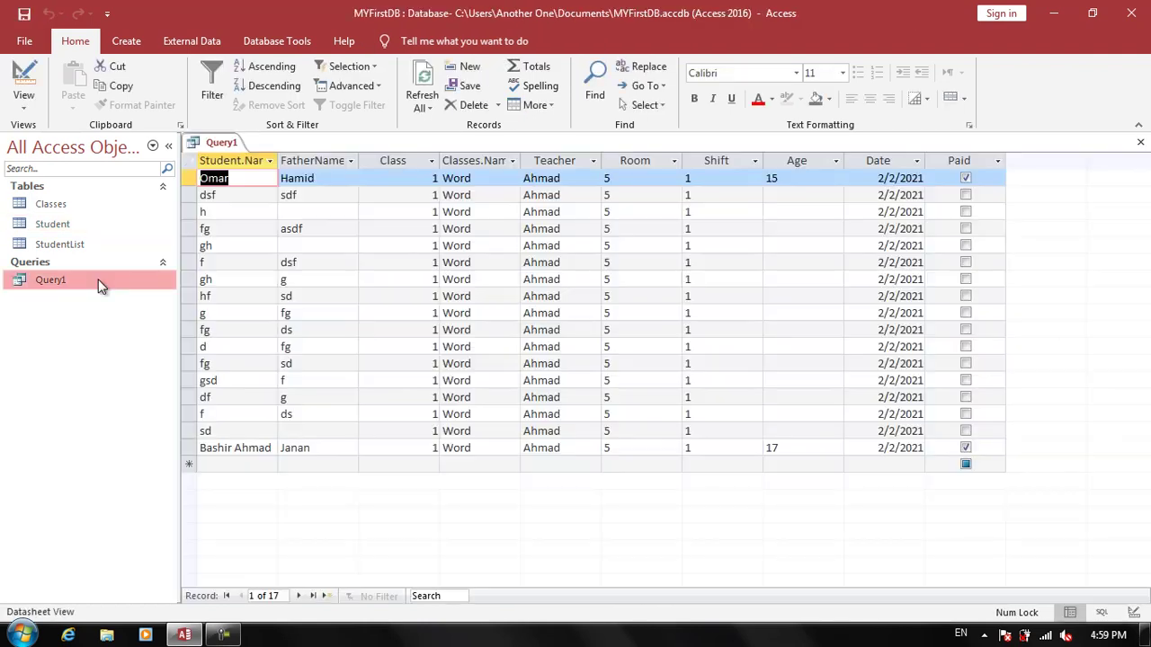
{"action": "left_click", "coordinate": [223, 447]}
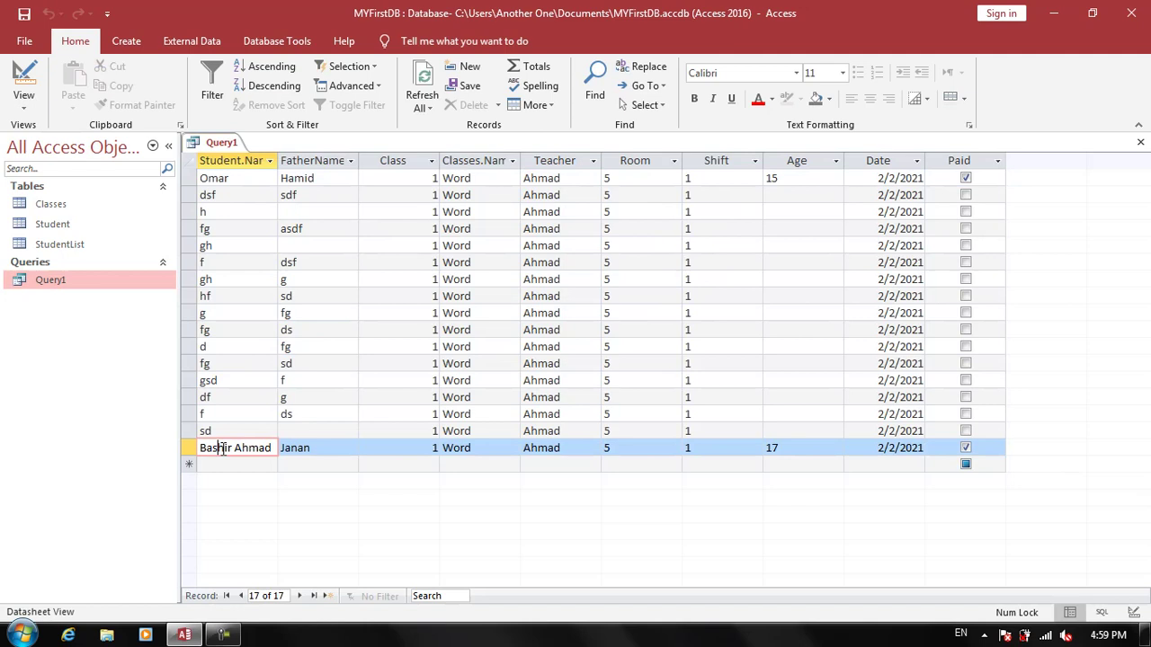
{"action": "left_click", "coordinate": [311, 448]}
{"action": "left_click", "coordinate": [404, 448]}
{"action": "left_click", "coordinate": [465, 448]}
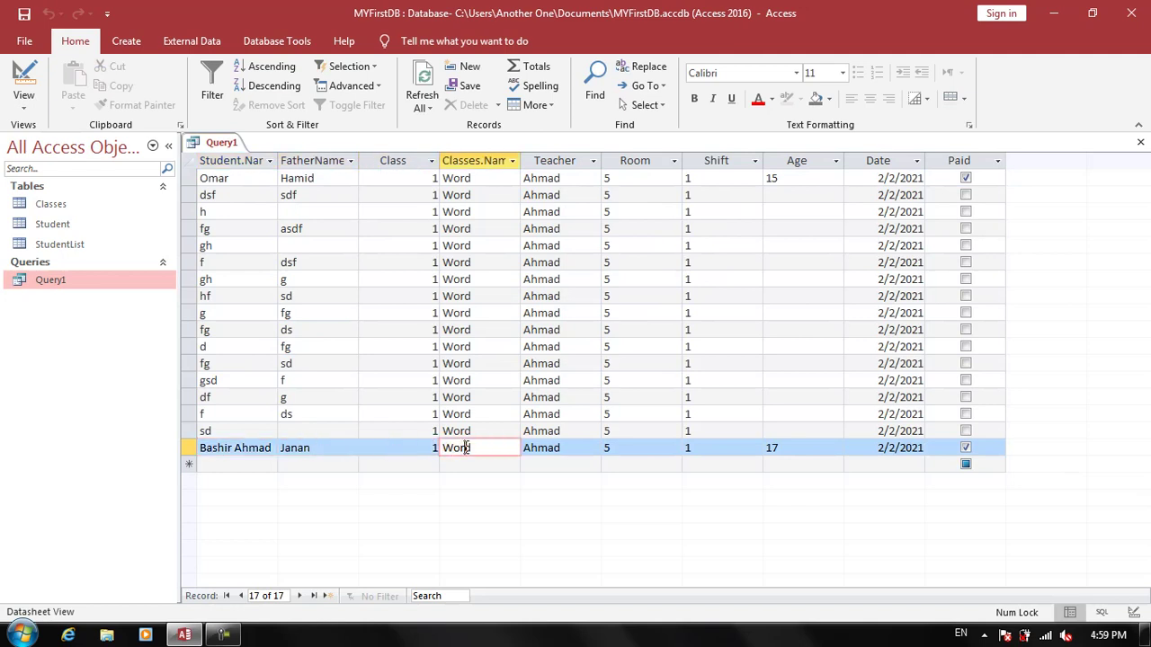
{"action": "left_click", "coordinate": [544, 445]}
{"action": "left_click", "coordinate": [611, 448]}
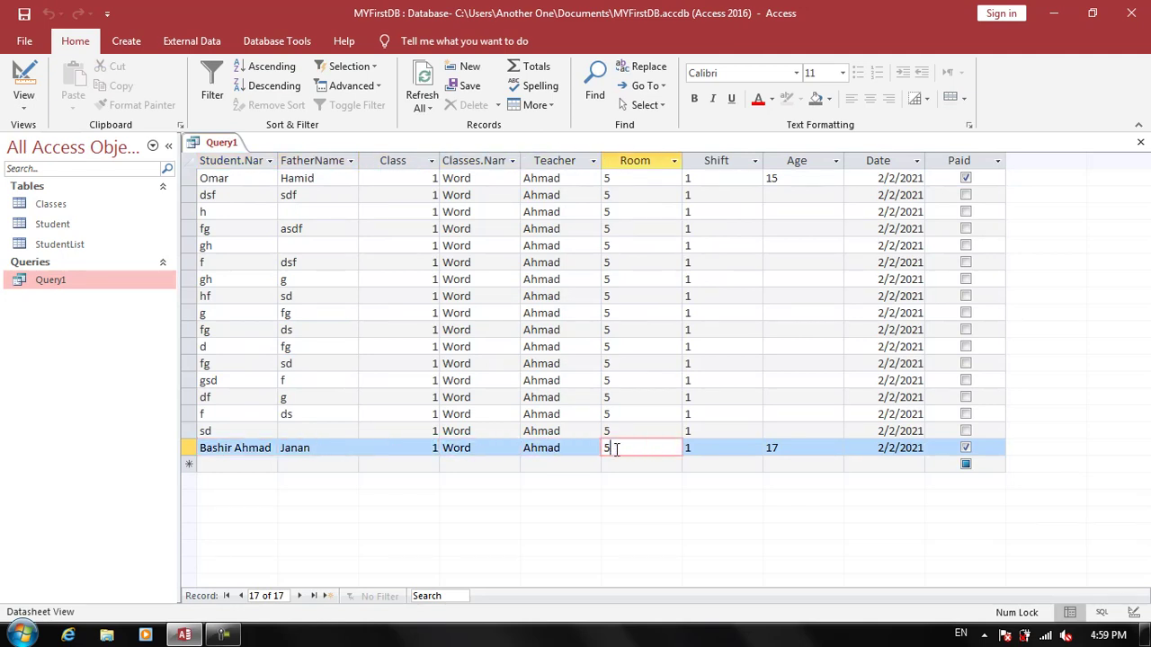
{"action": "left_click", "coordinate": [687, 448]}
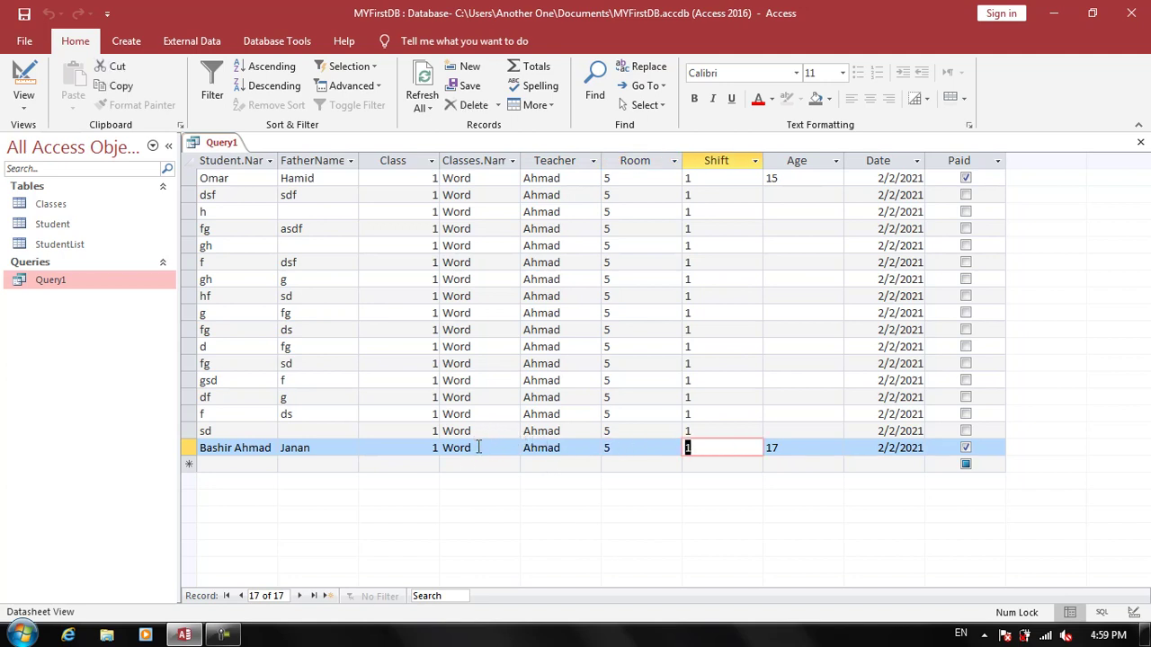
{"action": "left_click", "coordinate": [432, 448]}
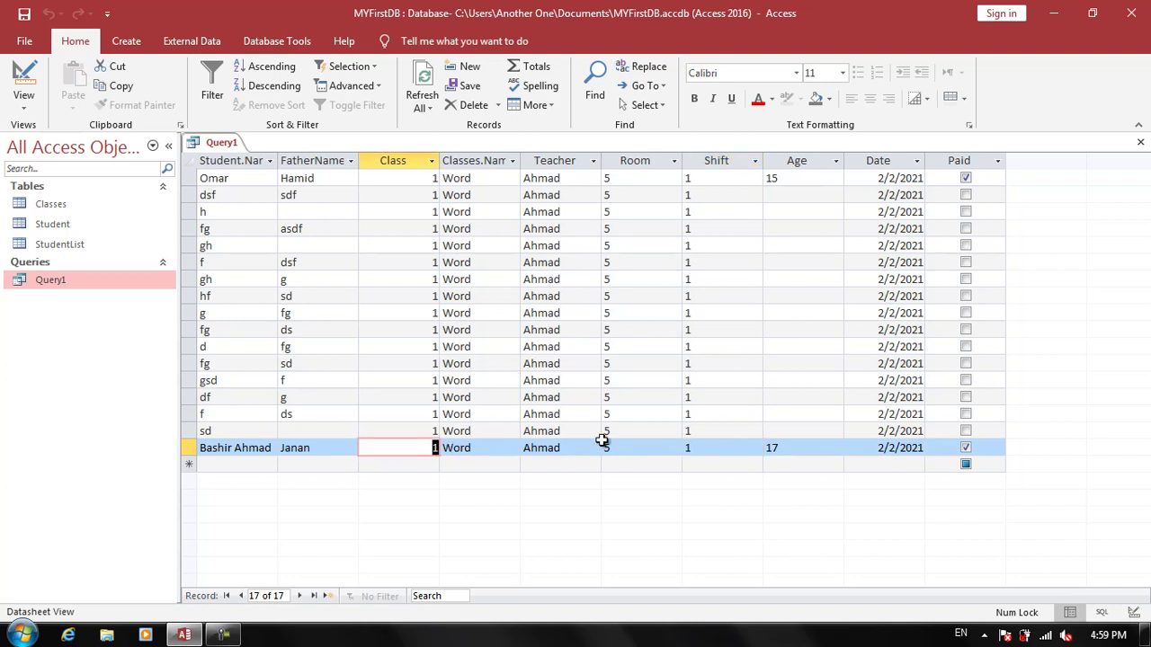
{"action": "double_click", "coordinate": [90, 225]}
- Start another Student record with the student's name, an ID and Class 1
{"action": "left_click", "coordinate": [250, 462]}
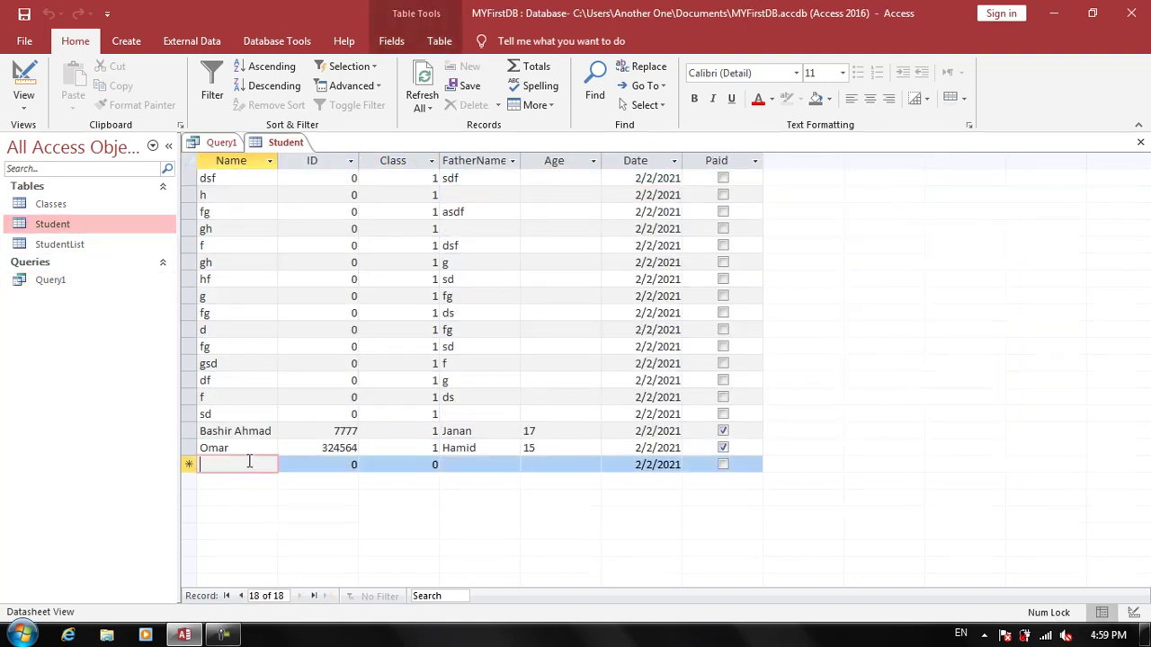
{"action": "type", "text": "Khan"}
{"action": "key", "text": "Tab"}
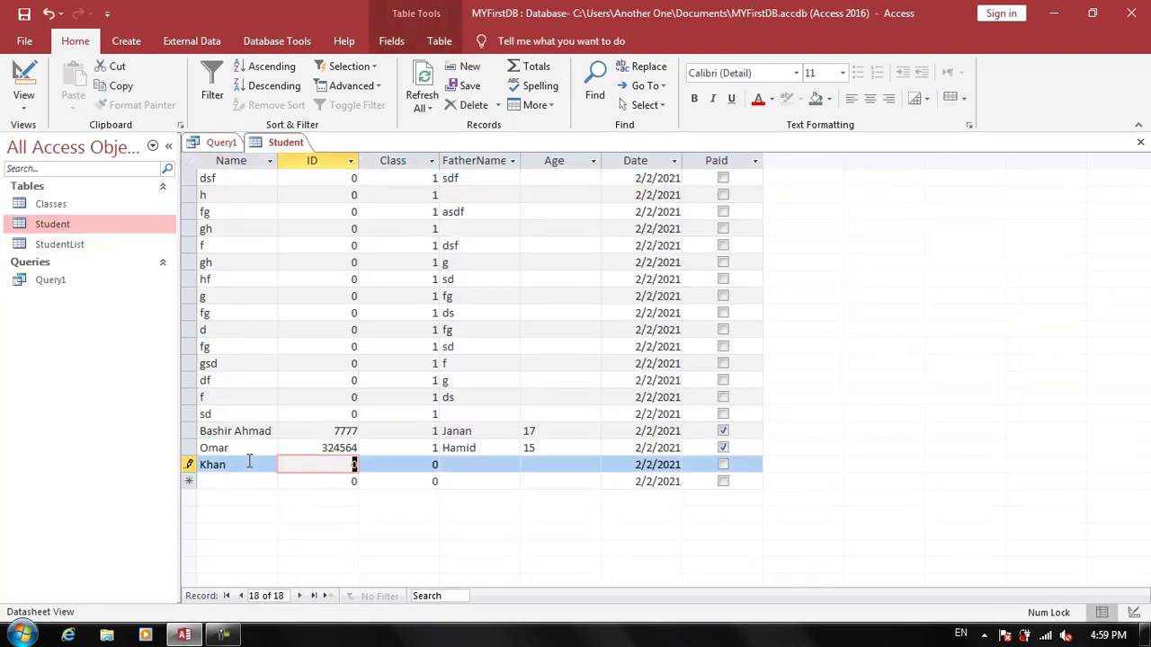
{"action": "type", "text": "65465"}
{"action": "key", "text": "Tab"}
{"action": "type", "text": "1"}
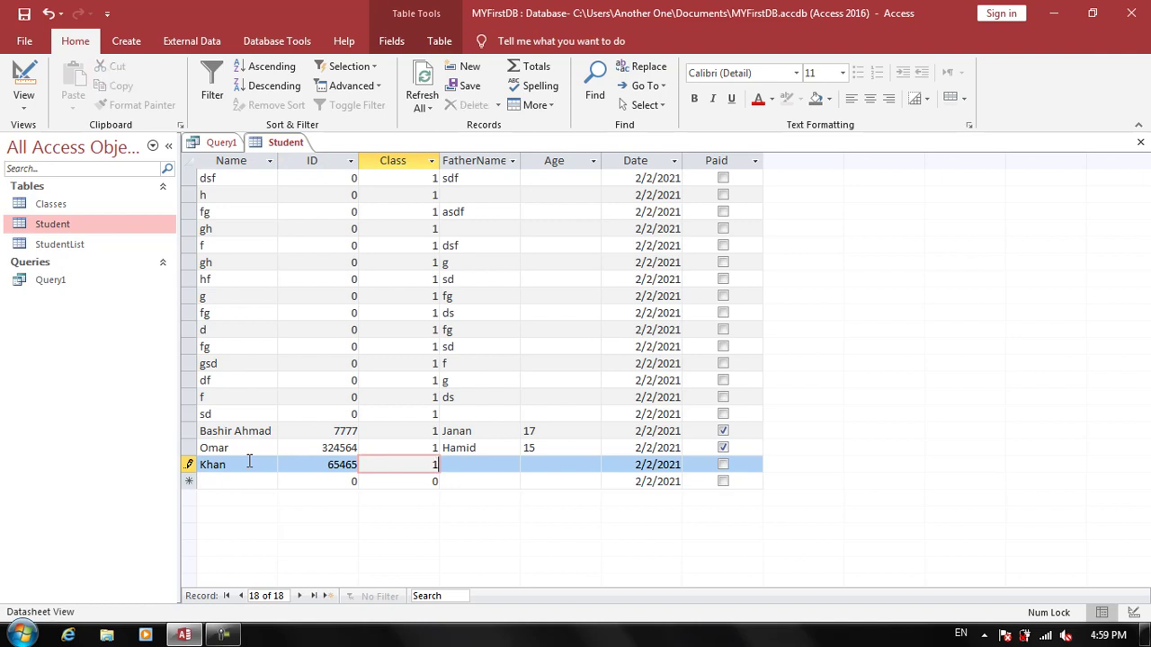
{"action": "key", "text": "Tab"}
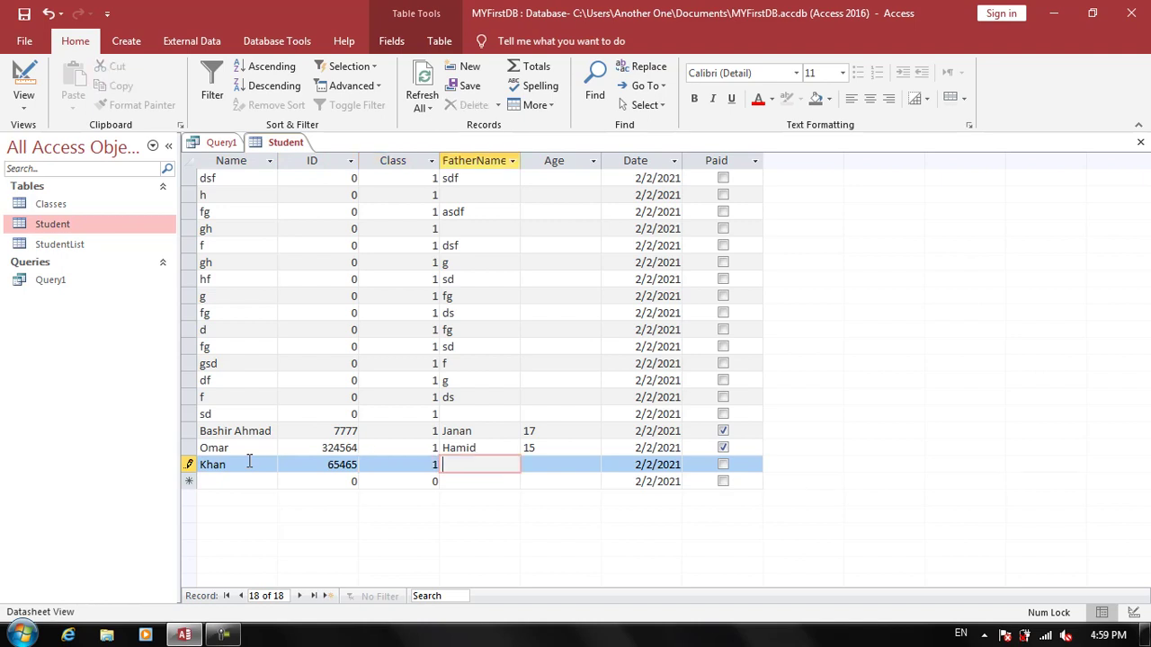
- Enter the father's name, age 20 and tick Paid, then close the Student table
{"action": "type", "text": "LALA"}
{"action": "key", "text": "BackSpace"}
{"action": "key", "text": "BackSpace"}
{"action": "key", "text": "BackSpace"}
{"action": "key", "text": "Tab"}
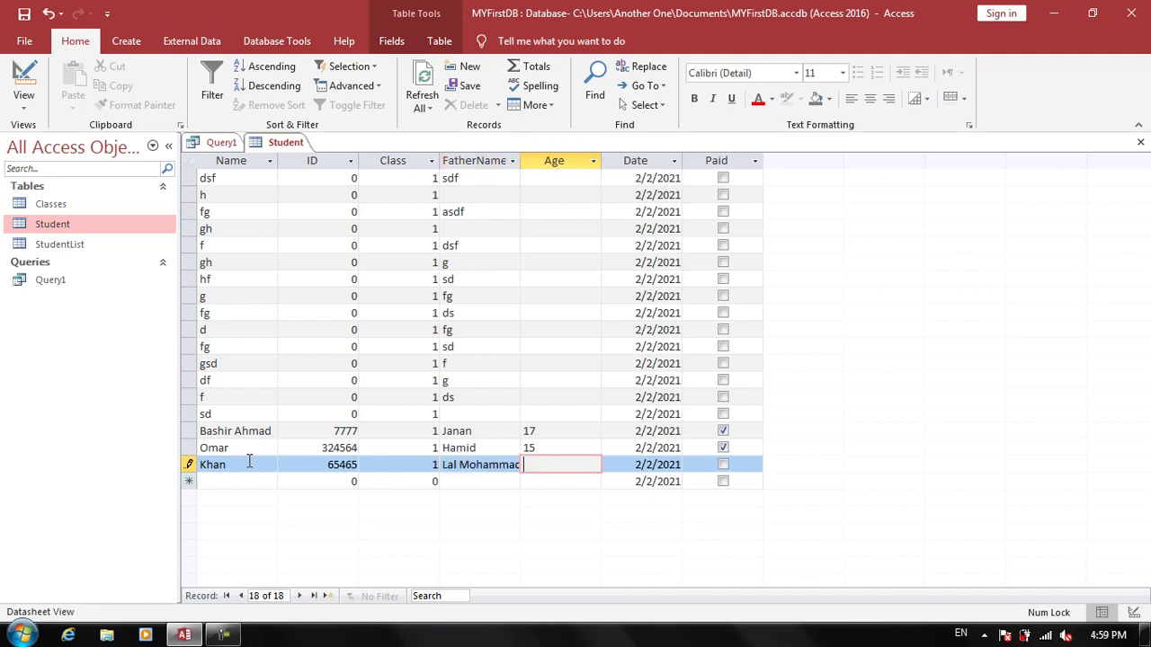
{"action": "type", "text": "20"}
{"action": "key", "text": "Tab"}
{"action": "key", "text": "Tab"}
{"action": "key", "text": "space"}
{"action": "key", "text": "Tab"}
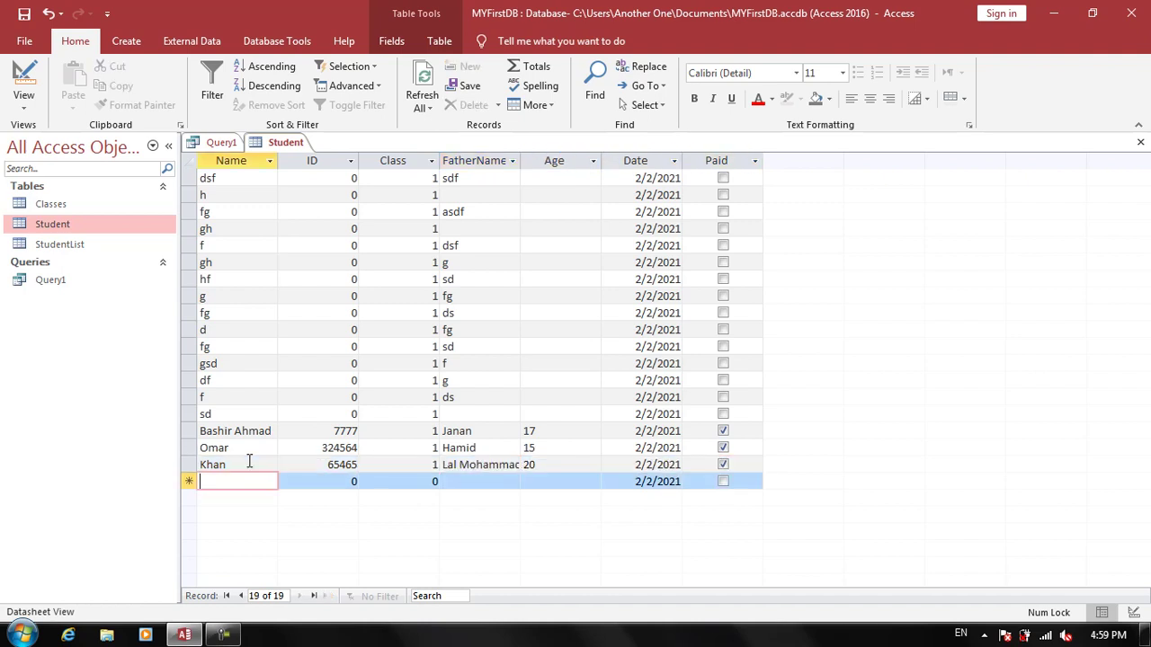
{"action": "key", "text": "ctrl+w"}
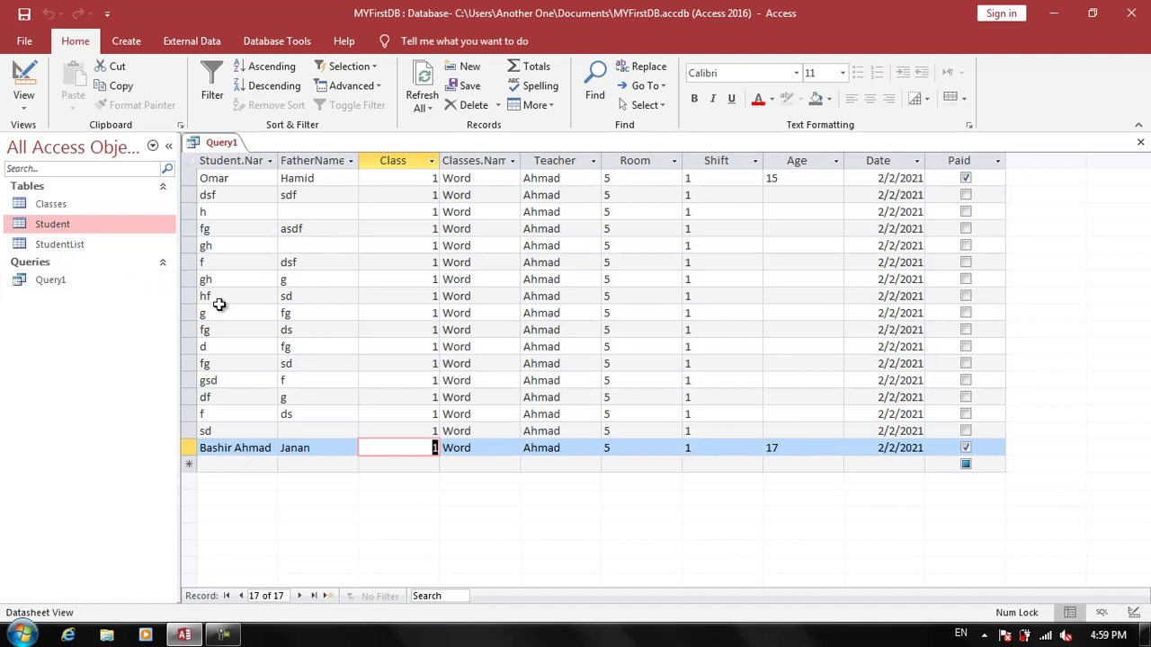
- Refresh Query1, check the new student's father name, class, teacher, room and shift, then close it
{"action": "left_click", "coordinate": [418, 85]}
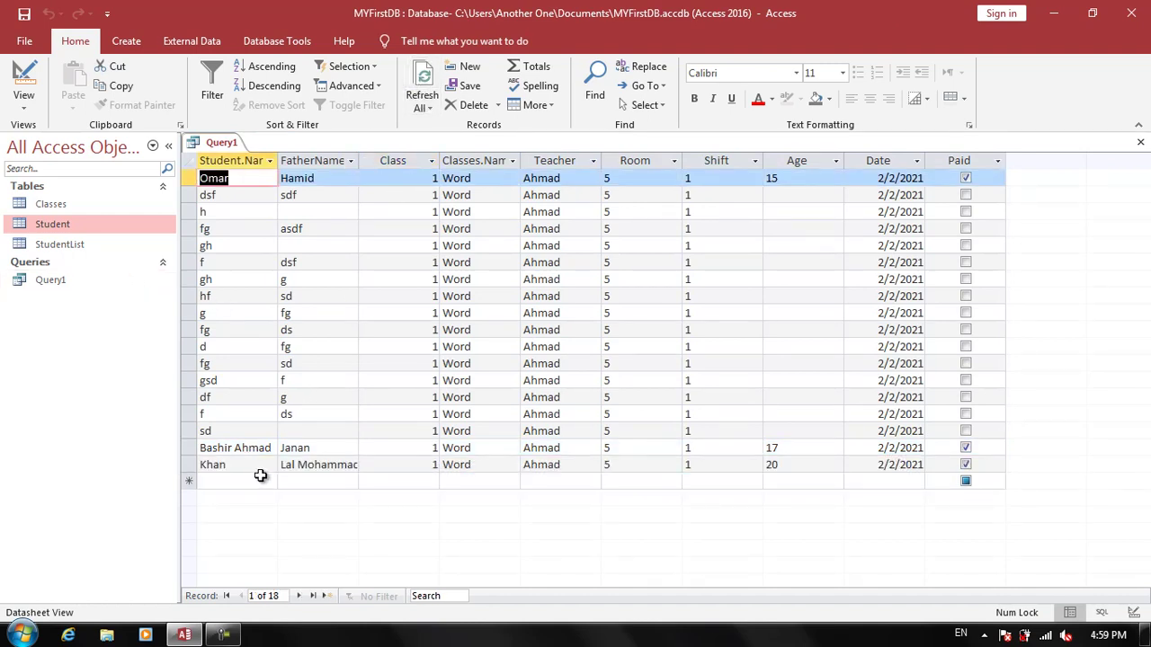
{"action": "left_click", "coordinate": [221, 465]}
{"action": "left_click", "coordinate": [346, 464]}
{"action": "left_click", "coordinate": [433, 466]}
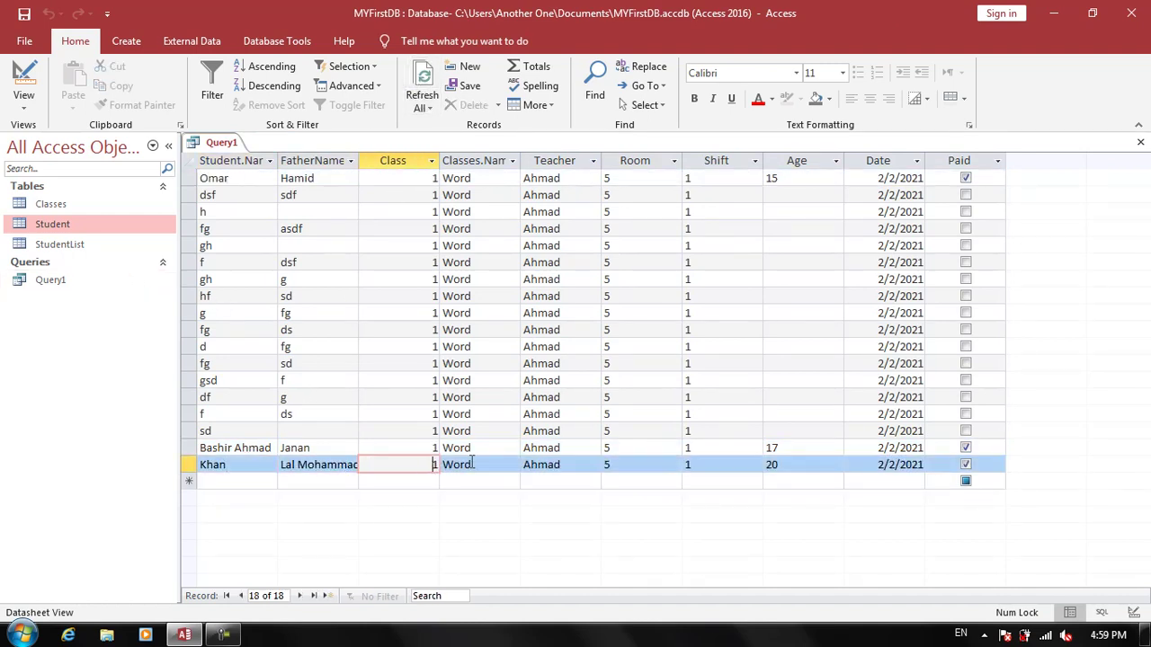
{"action": "left_click", "coordinate": [477, 465]}
{"action": "left_click", "coordinate": [532, 465]}
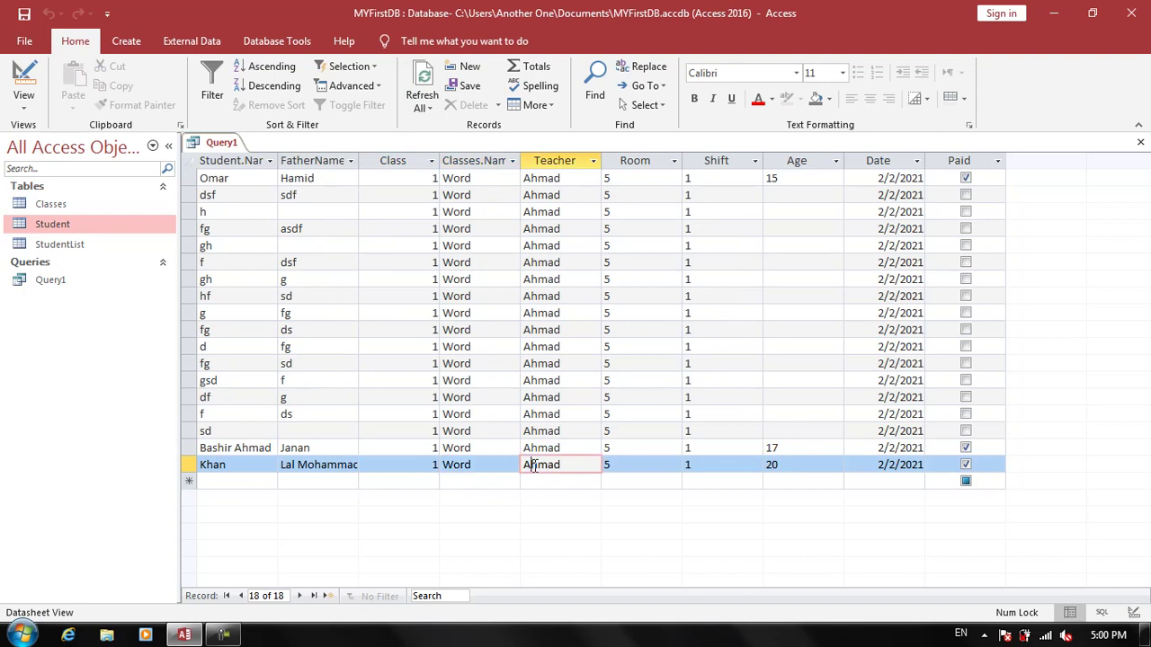
{"action": "left_click", "coordinate": [626, 466]}
{"action": "left_click", "coordinate": [694, 464]}
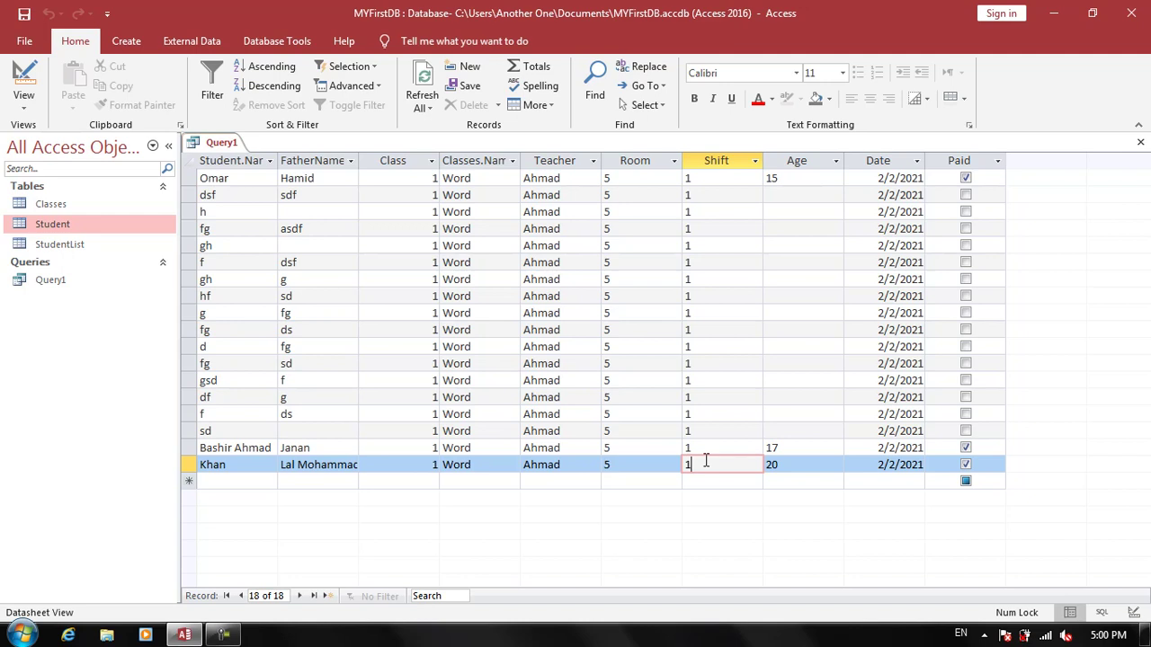
{"action": "key", "text": "ctrl+w"}
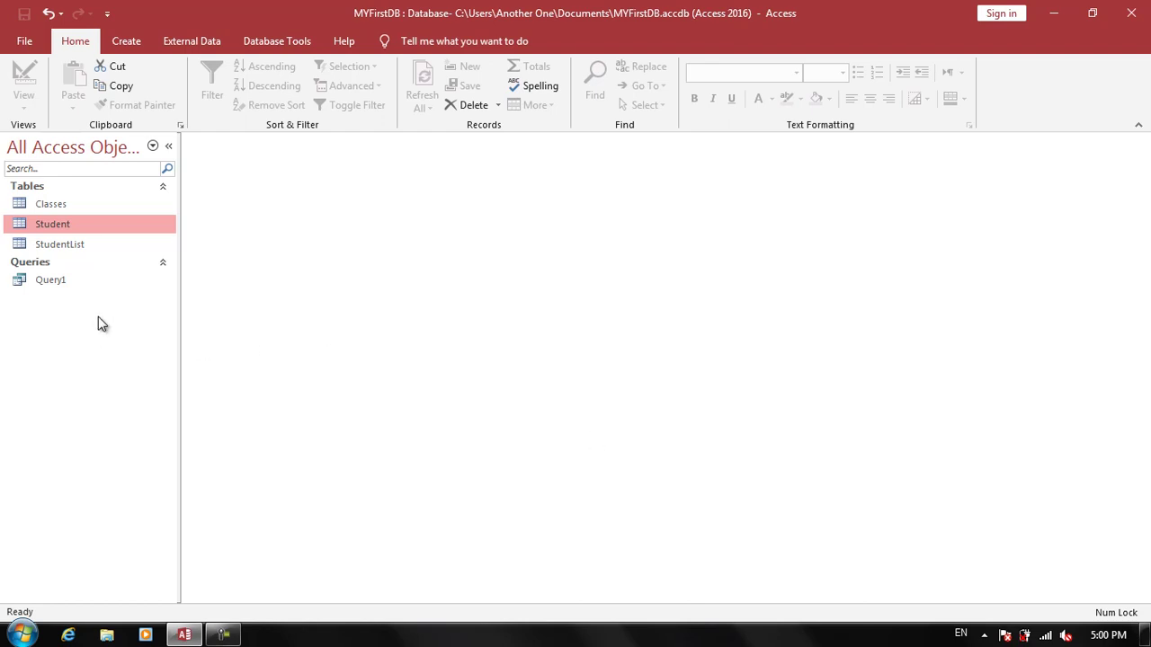
- Delete every object from Classes through Query1, confirming both the delete and relationship prompts
{"action": "left_click", "coordinate": [51, 282]}
{"action": "left_click", "coordinate": [46, 202], "text": "shift"}
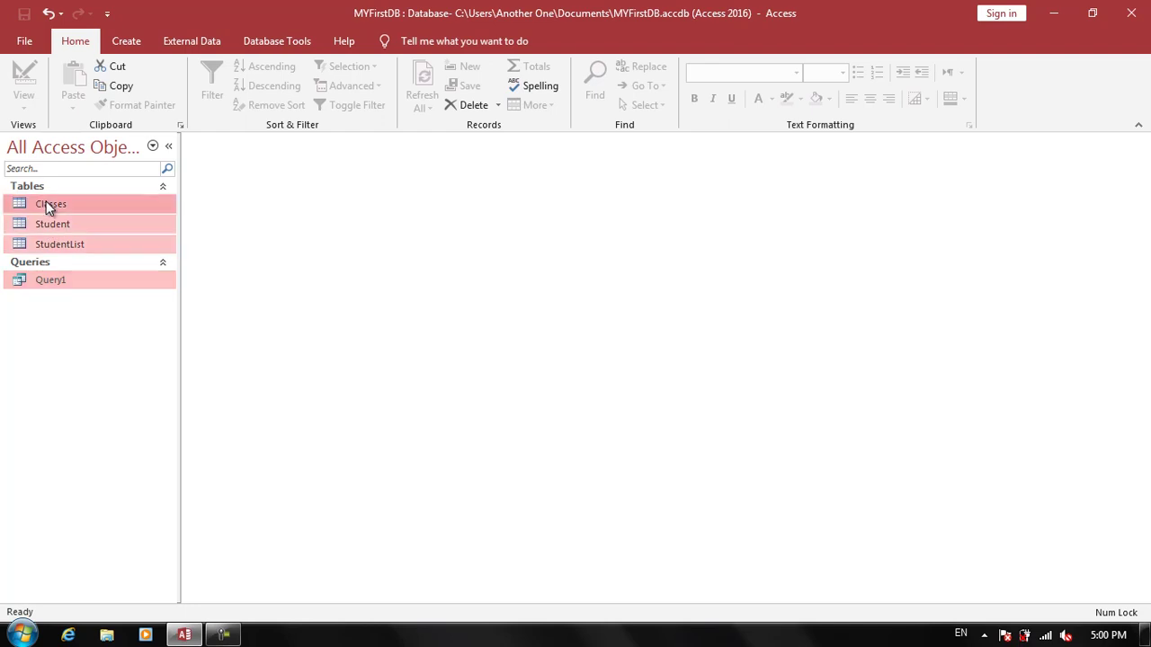
{"action": "key", "text": "Delete"}
{"action": "key", "text": "Return"}
{"action": "key", "text": "Delete"}
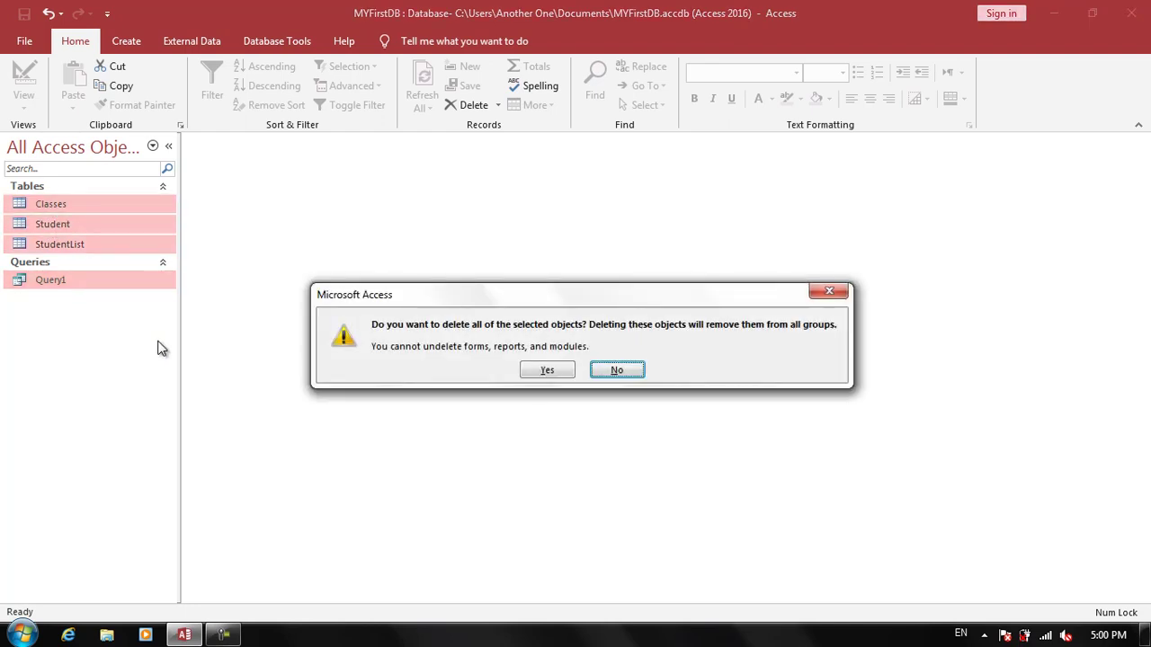
{"action": "left_click", "coordinate": [533, 374]}
{"action": "left_click", "coordinate": [543, 374]}
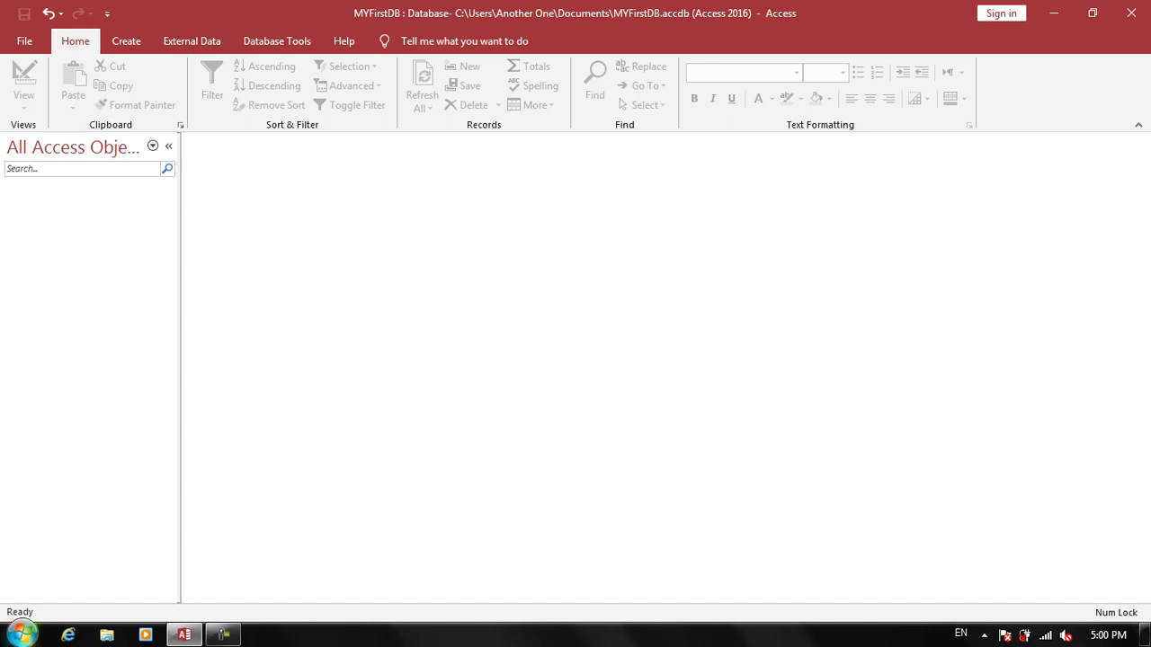
- Launch Notepad from the Start menu and type the first line 'One = One to One'
{"action": "left_click", "coordinate": [21, 635]}
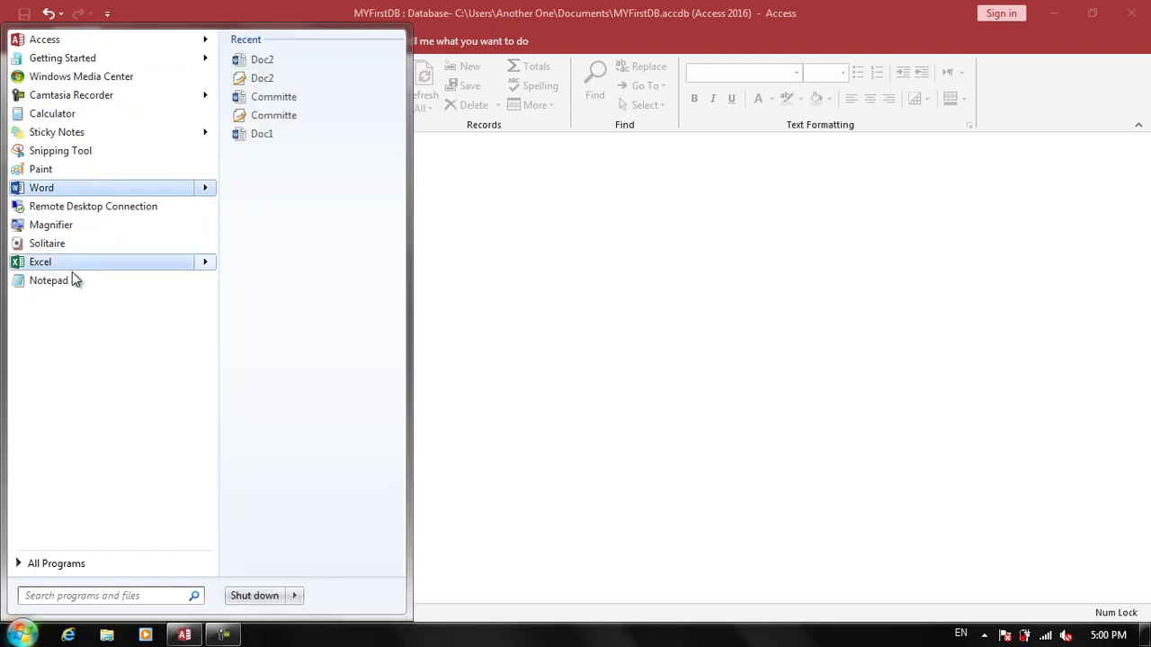
{"action": "left_click", "coordinate": [49, 280]}
{"action": "type", "text": "On"}
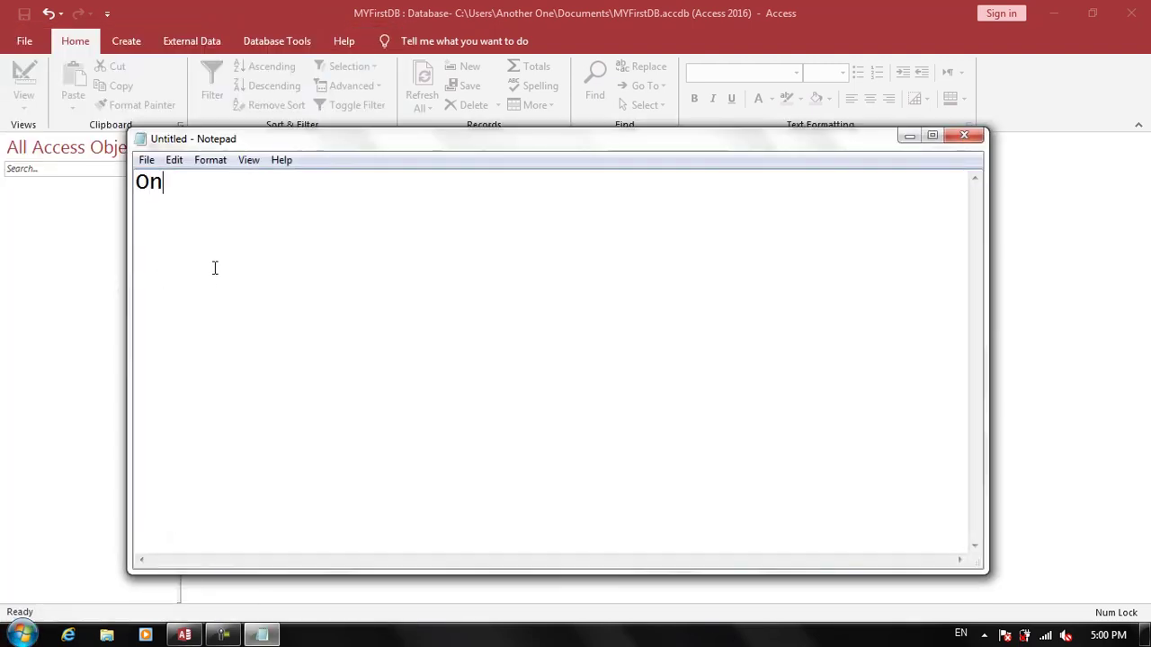
{"action": "type", "text": "e = "}
{"action": "type", "text": "Onen"}
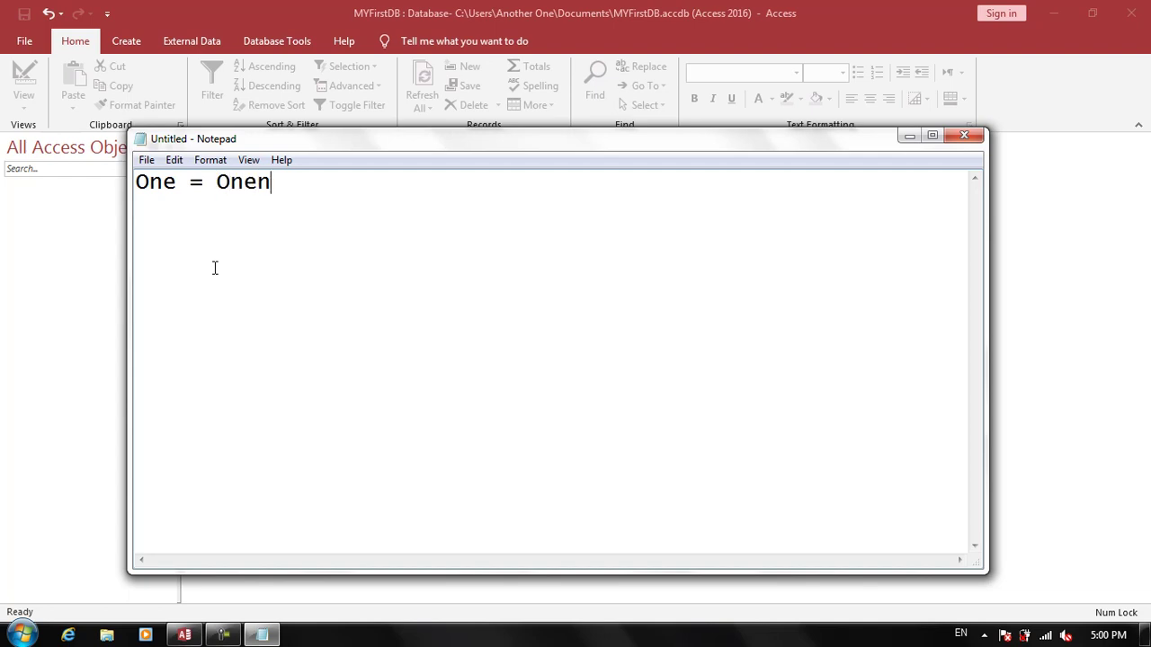
{"action": "key", "text": "BackSpace"}
{"action": "type", "text": "to "}
{"action": "type", "text": "One"}
{"action": "key", "text": "Return"}
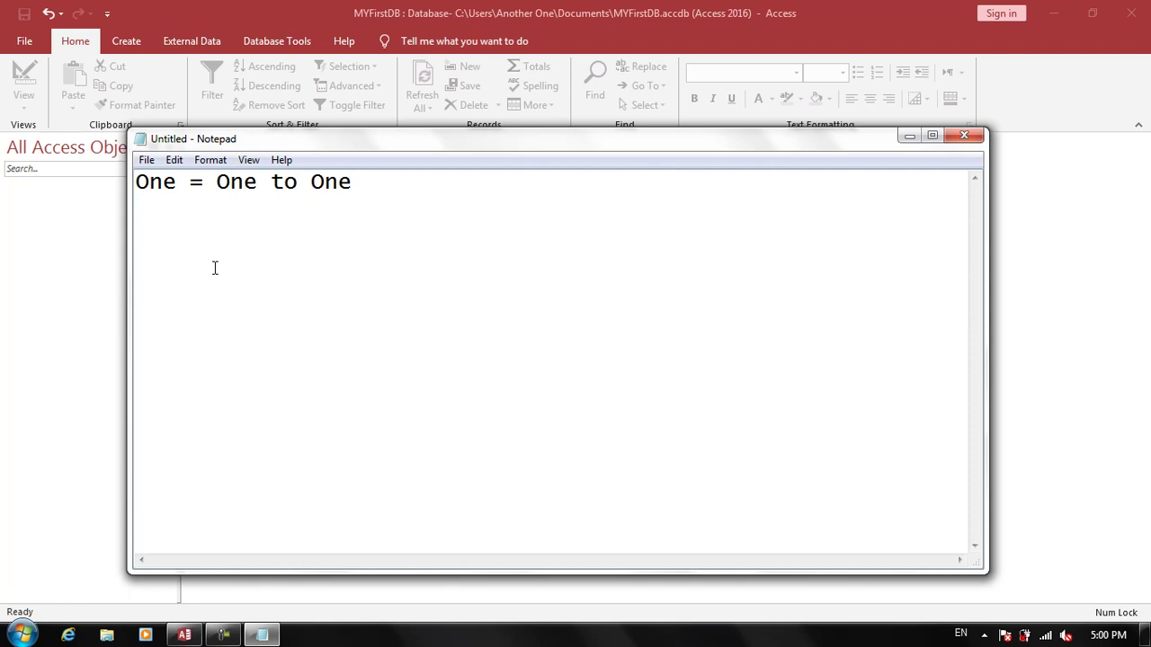
- Add the lines 'Second = One to many' and 'Third = Many to Many'
{"action": "type", "text": "One to "}
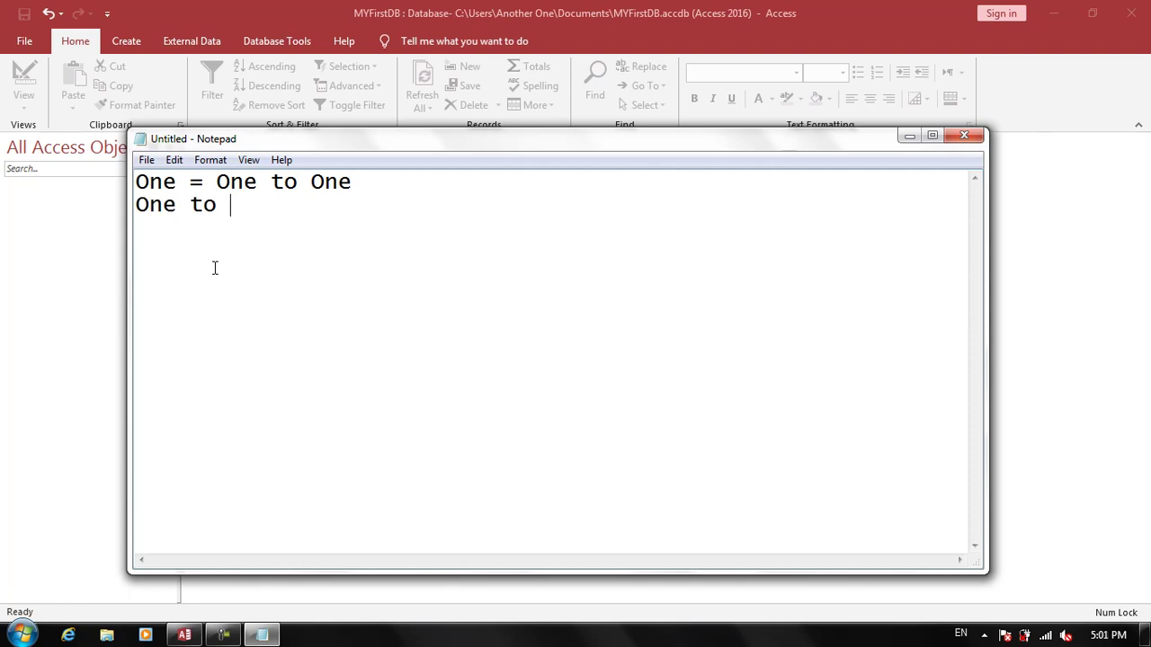
{"action": "type", "text": "many"}
{"action": "key", "text": "ctrl+Left"}
{"action": "key", "text": "ctrl+Left"}
{"action": "key", "text": "ctrl+Left"}
{"action": "type", "text": "Second"}
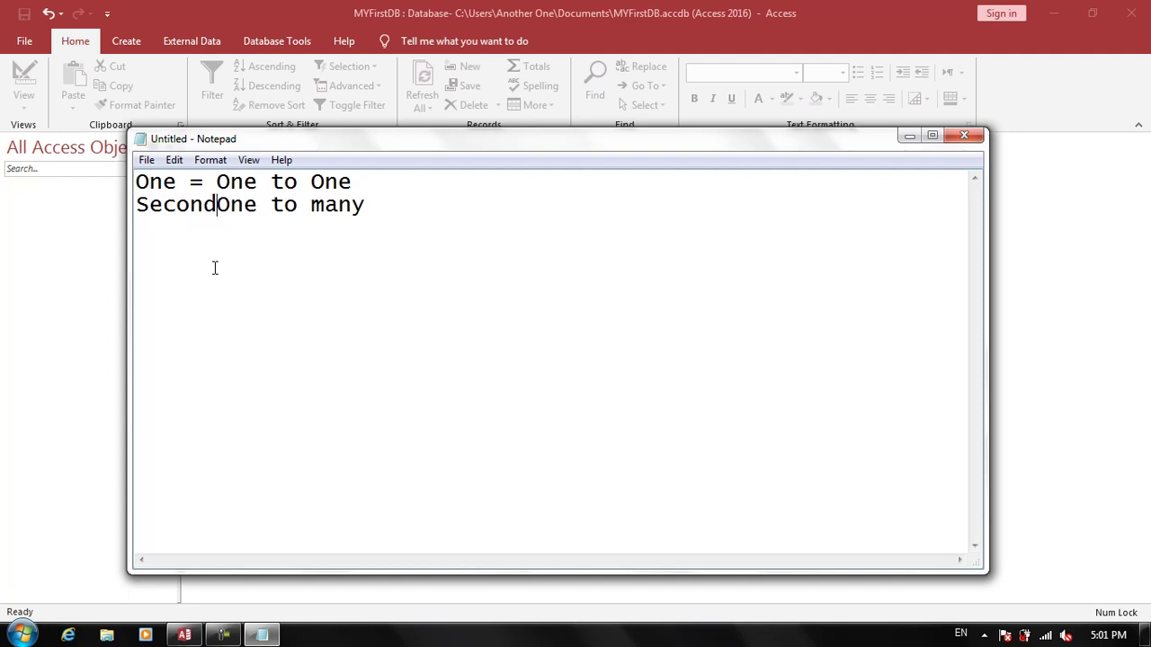
{"action": "type", "text": " ="}
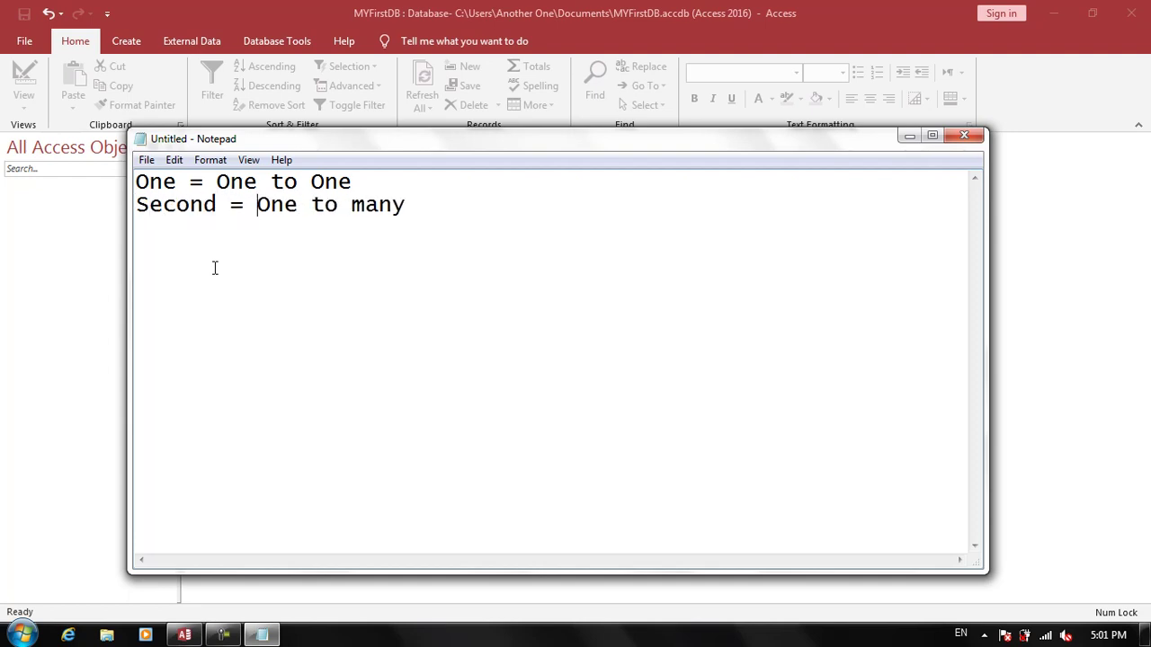
{"action": "key", "text": "End"}
{"action": "key", "text": "Return"}
{"action": "type", "text": "Third = M"}
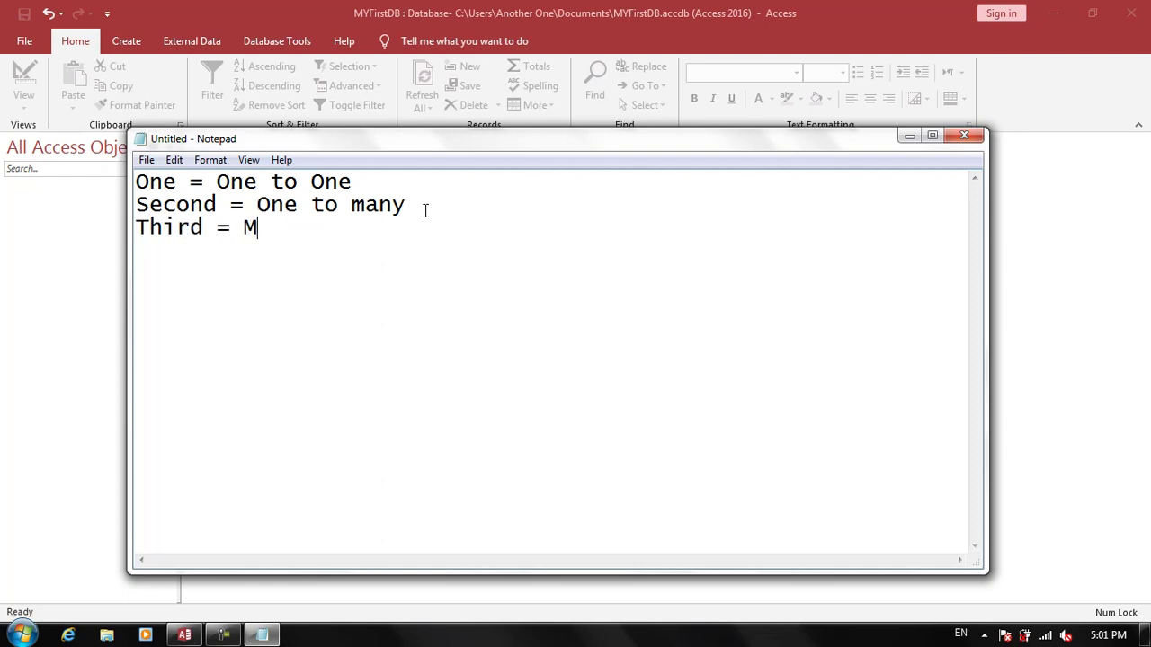
{"action": "type", "text": "any to M"}
{"action": "key", "text": "BackSpace"}
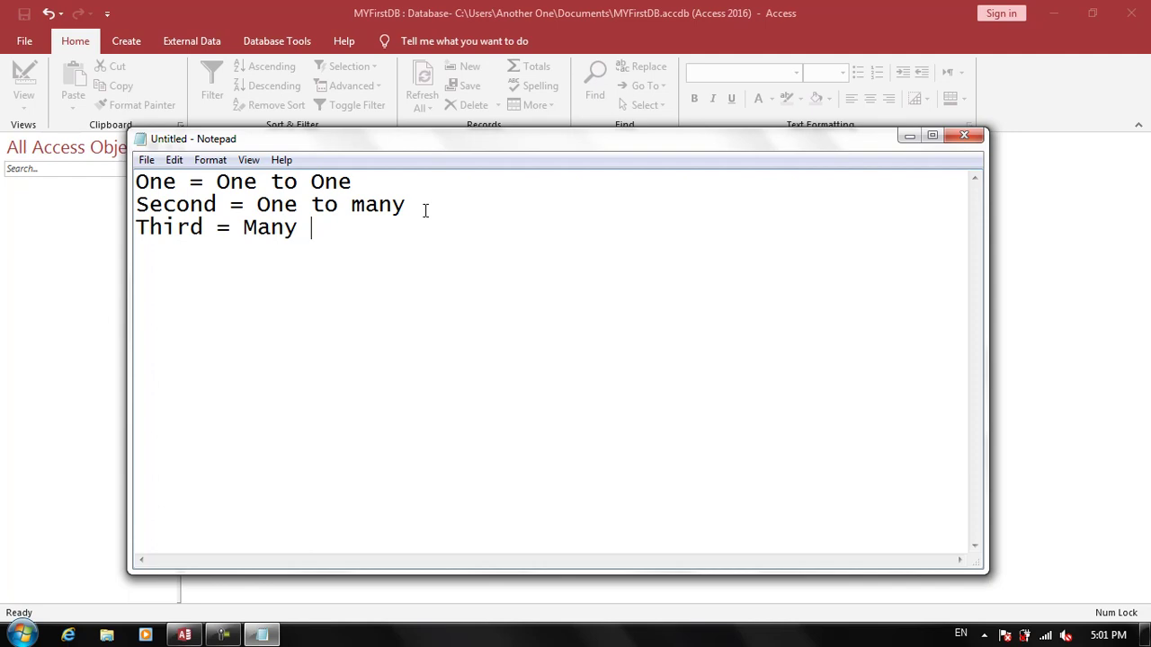
{"action": "type", "text": "to Many"}
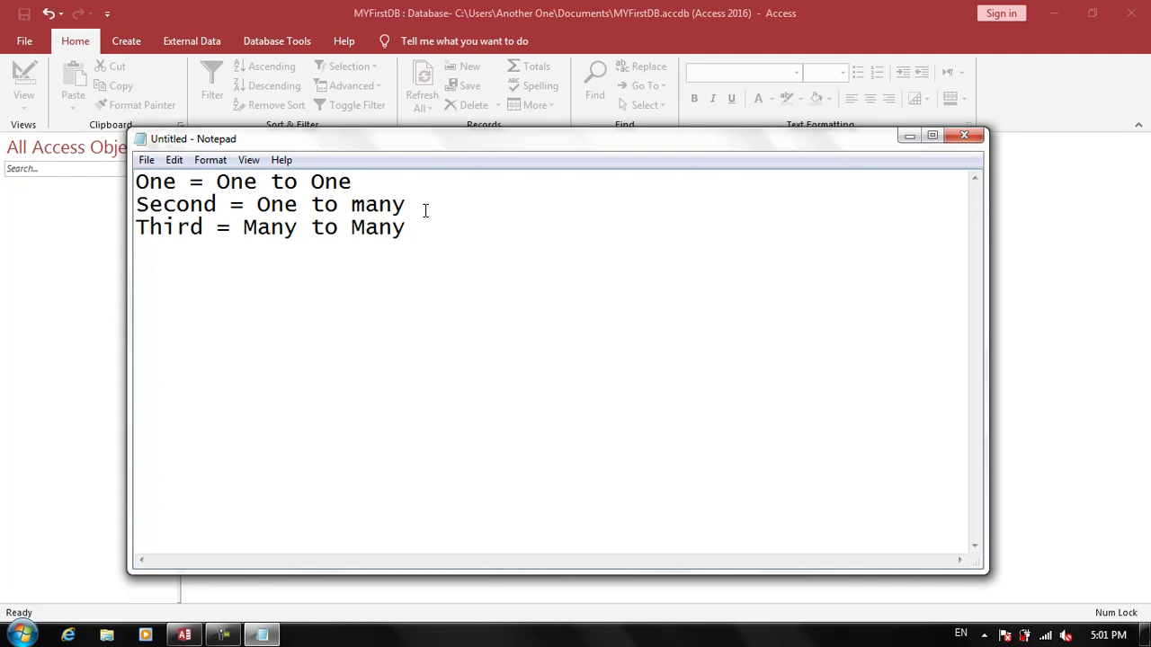
{"action": "left_click_drag", "start_coordinate": [271, 142], "coordinate": [473, 98]}
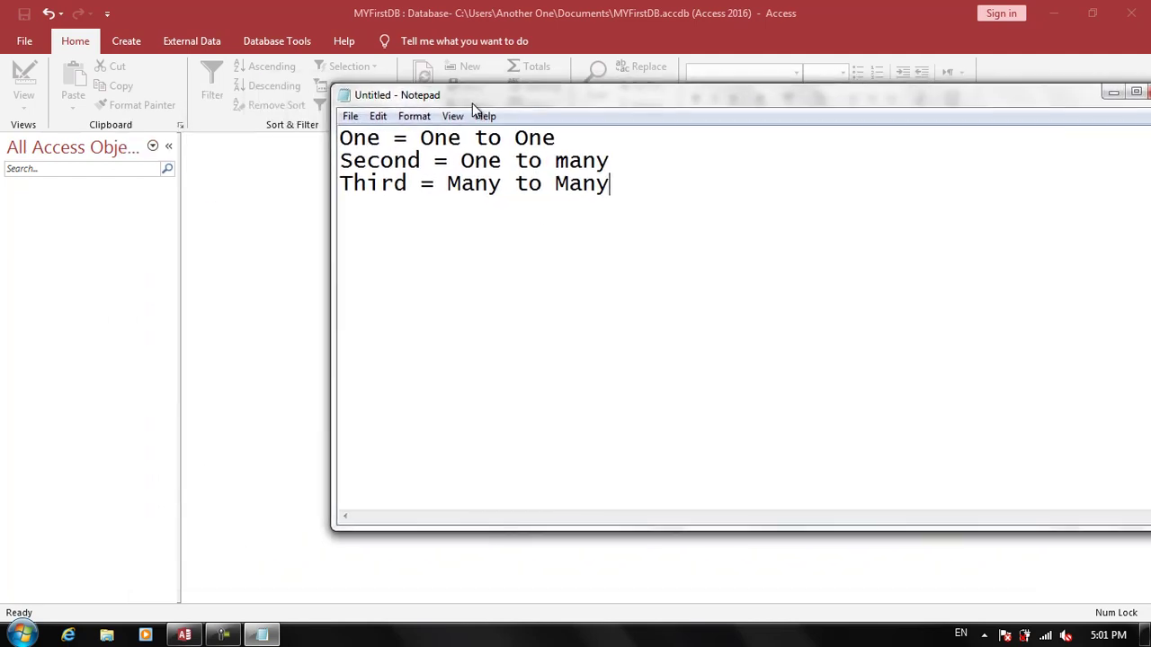
- Highlight each relationship type in turn: One to One, One to many, Many to Many
{"action": "left_click_drag", "start_coordinate": [421, 138], "coordinate": [559, 142]}
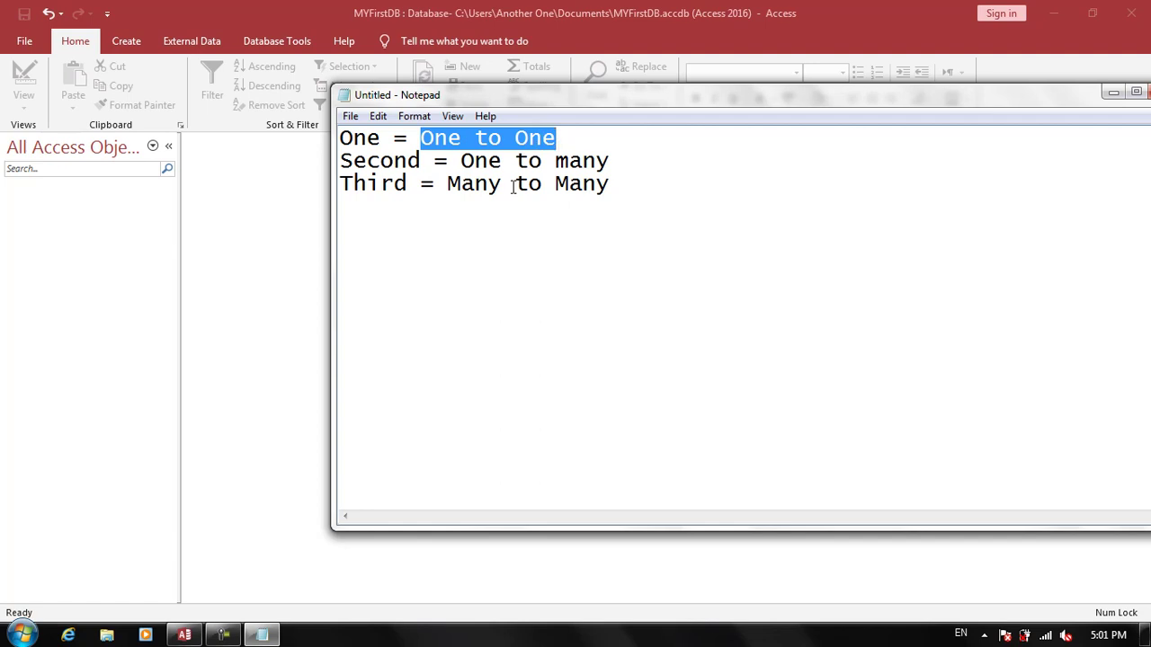
{"action": "left_click_drag", "start_coordinate": [462, 162], "coordinate": [612, 160]}
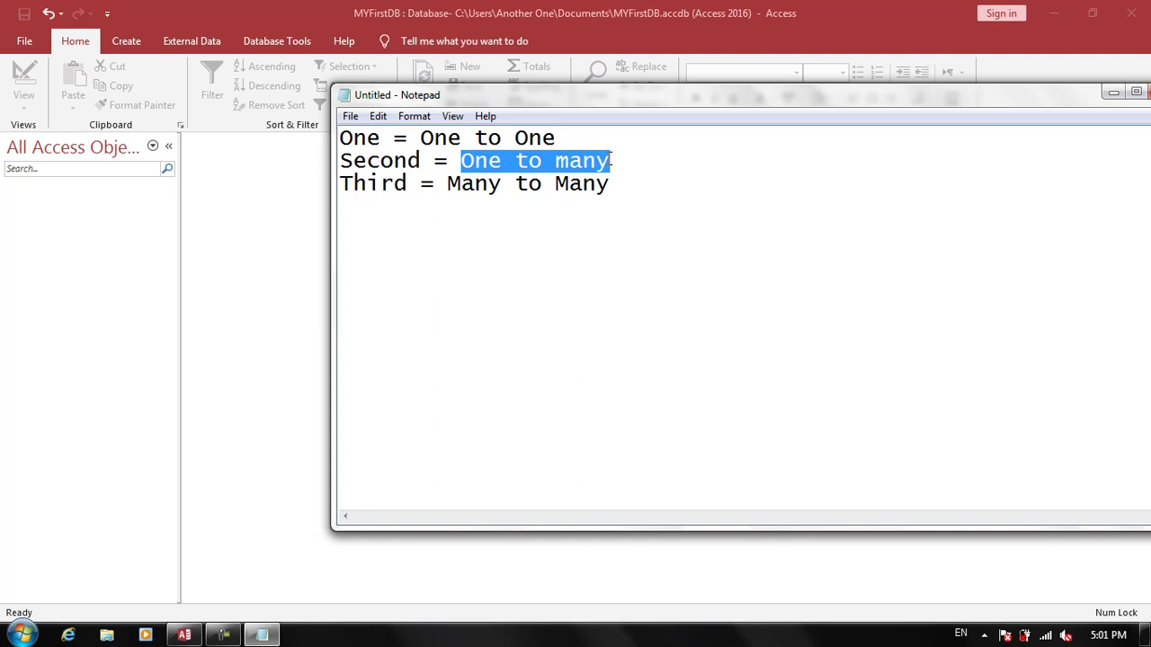
{"action": "left_click_drag", "start_coordinate": [448, 184], "coordinate": [615, 185]}
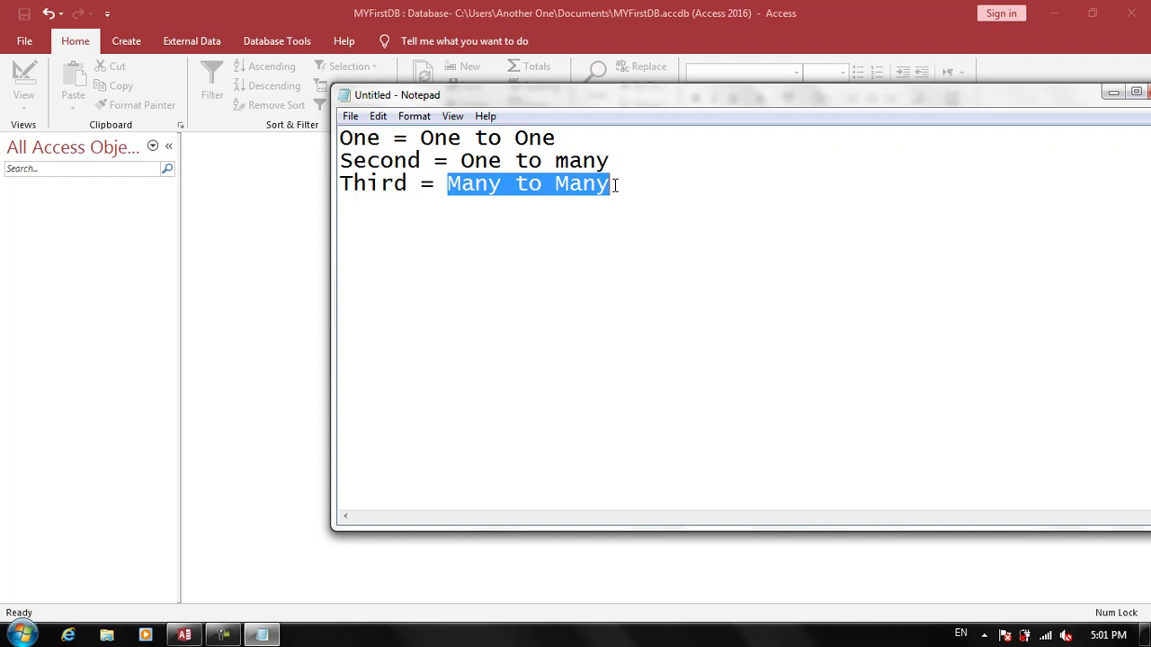
{"action": "left_click_drag", "start_coordinate": [461, 160], "coordinate": [608, 161]}
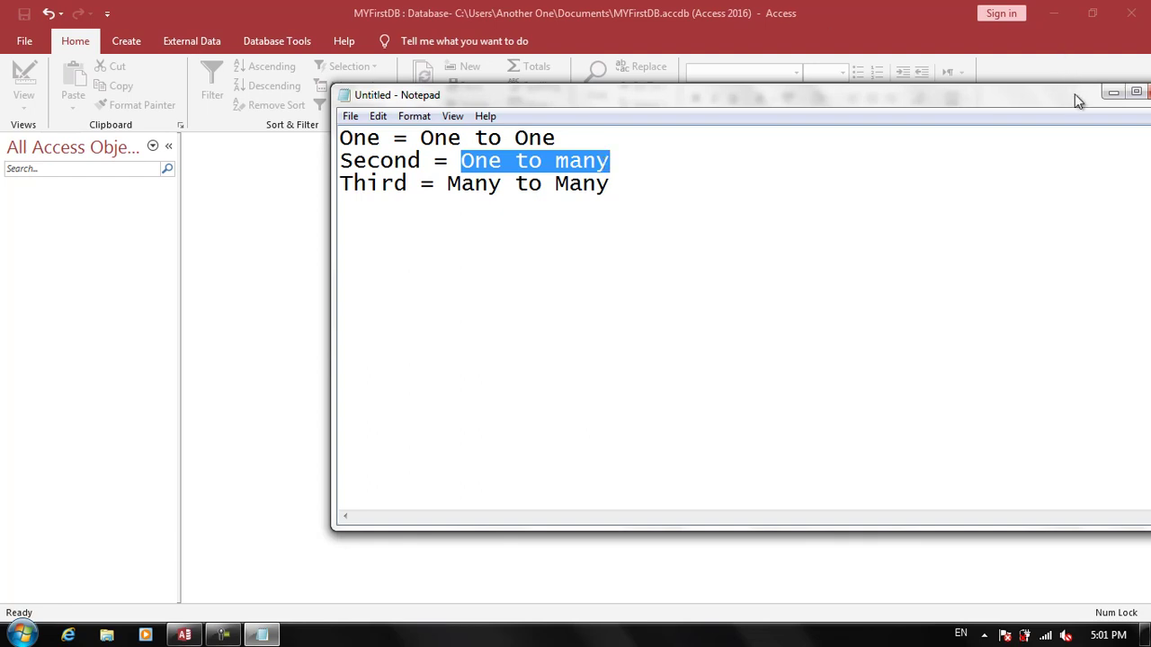
- Close Notepad without saving the notes
{"action": "left_click_drag", "start_coordinate": [1075, 94], "coordinate": [1058, 72]}
{"action": "left_click", "coordinate": [1041, 81]}
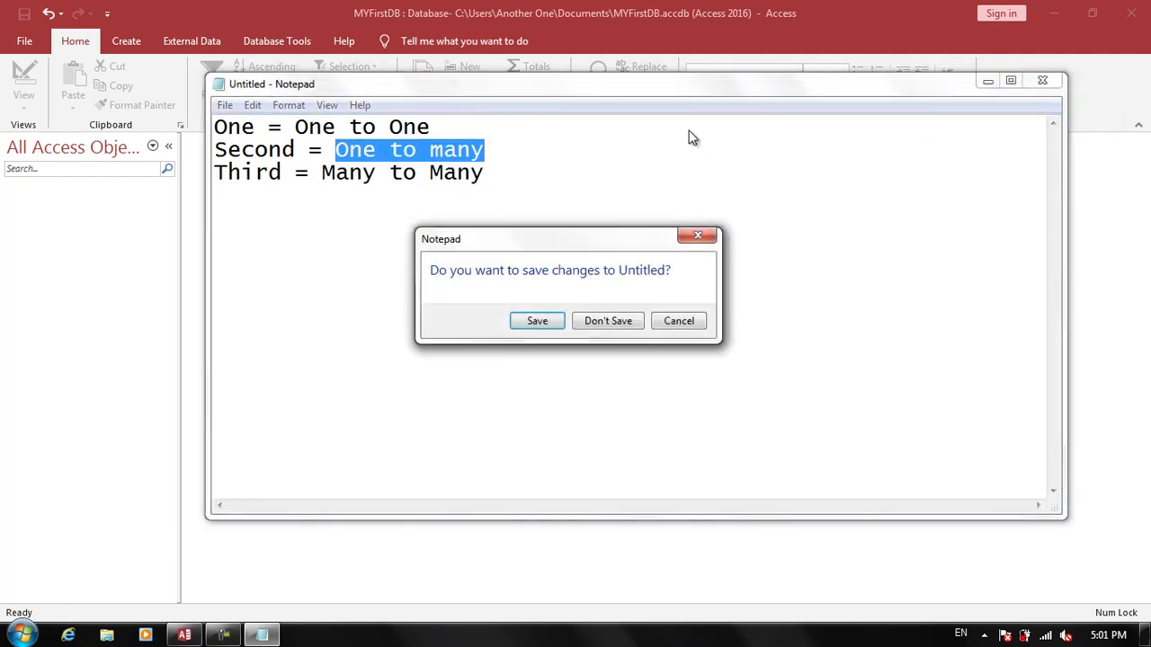
{"action": "left_click", "coordinate": [632, 321]}
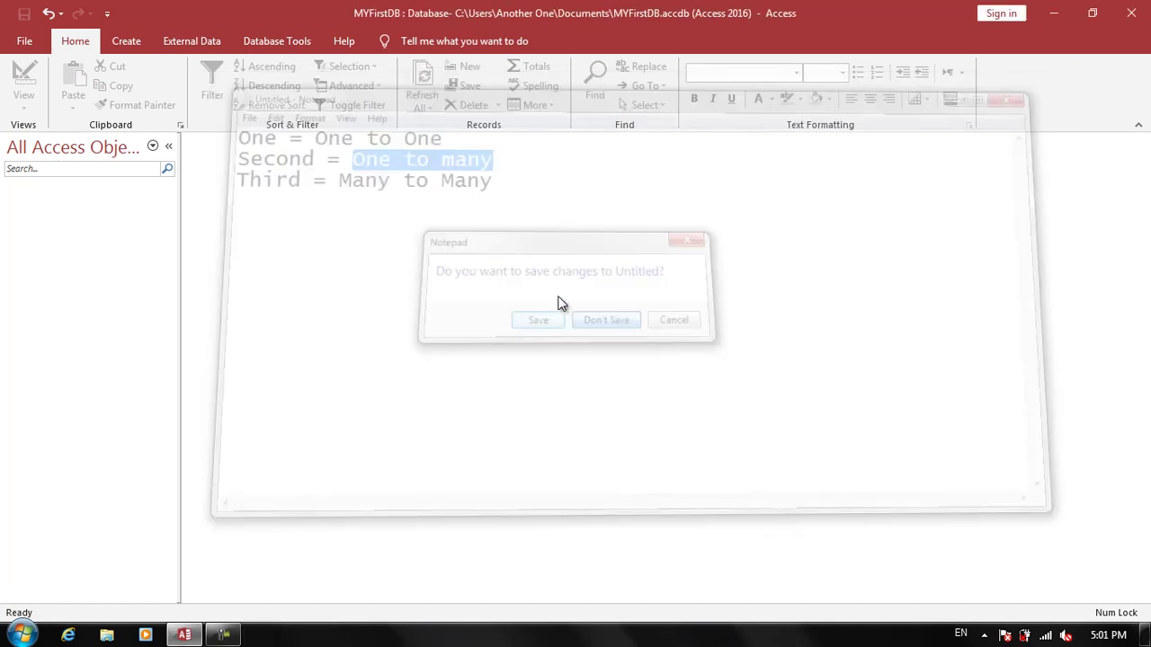
{"action": "left_click", "coordinate": [140, 45]}
- In a new table design, add TeacherID as Number and NAme as Short Text
{"action": "left_click", "coordinate": [128, 90]}
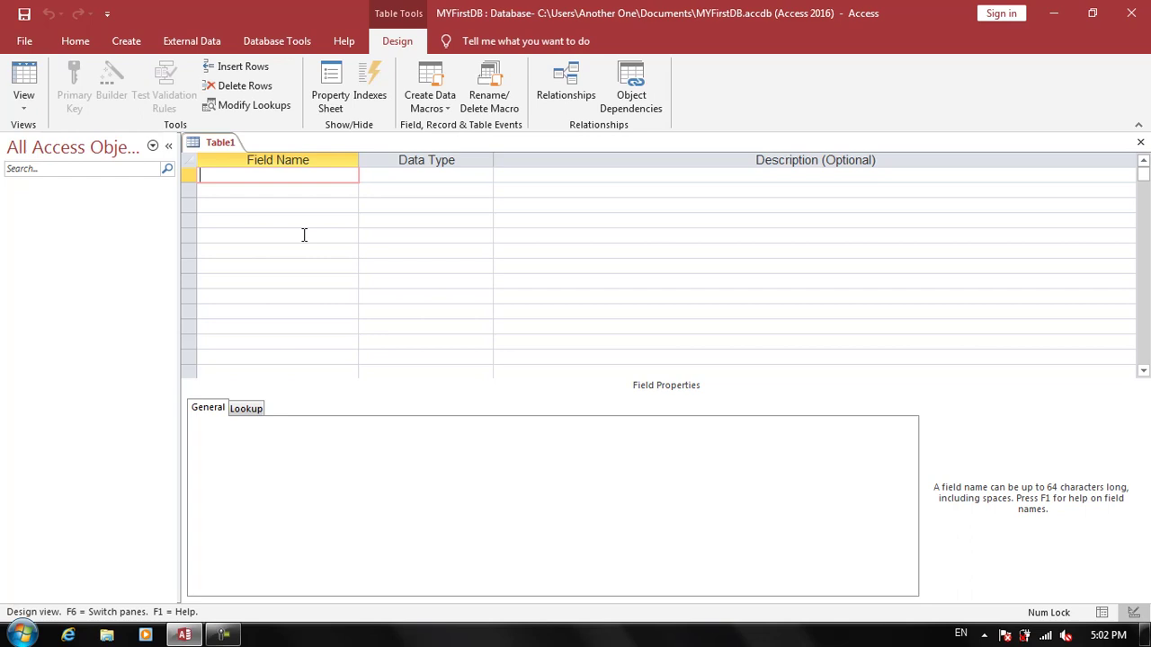
{"action": "type", "text": "Class"}
{"action": "key", "text": "BackSpace"}
{"action": "key", "text": "BackSpace"}
{"action": "key", "text": "BackSpace"}
{"action": "key", "text": "BackSpace"}
{"action": "key", "text": "BackSpace"}
{"action": "type", "text": "Tea"}
{"action": "type", "text": "cher"}
{"action": "type", "text": "ID"}
{"action": "key", "text": "Tab"}
{"action": "type", "text": "n"}
{"action": "key", "text": "Tab"}
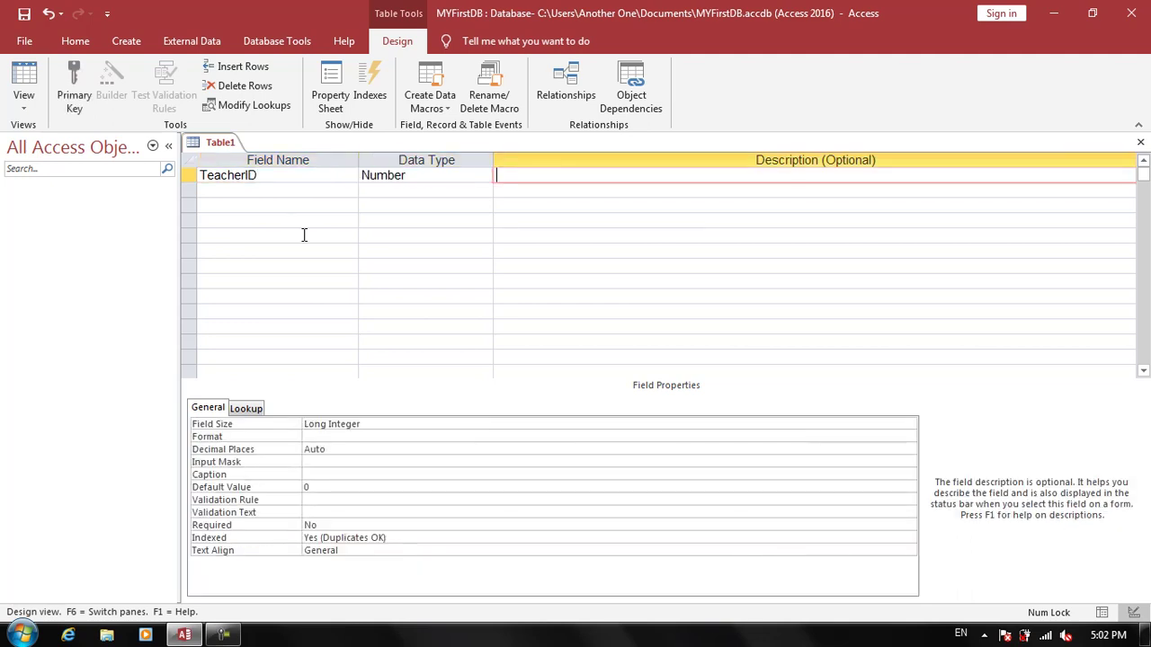
{"action": "key", "text": "Tab"}
{"action": "type", "text": "NAme"}
{"action": "key", "text": "Tab"}
{"action": "key", "text": "Tab"}
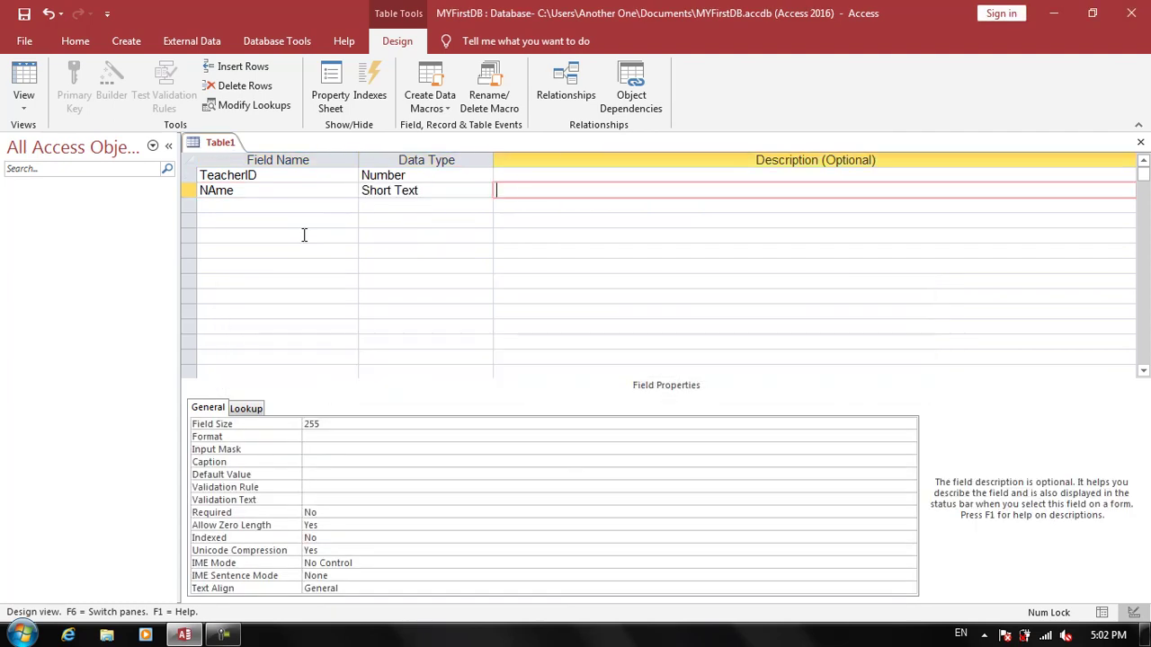
{"action": "key", "text": "Tab"}
- Add LastName, Contact, Email and Web as Short Text fields
{"action": "type", "text": "Lasr"}
{"action": "key", "text": "BackSpace"}
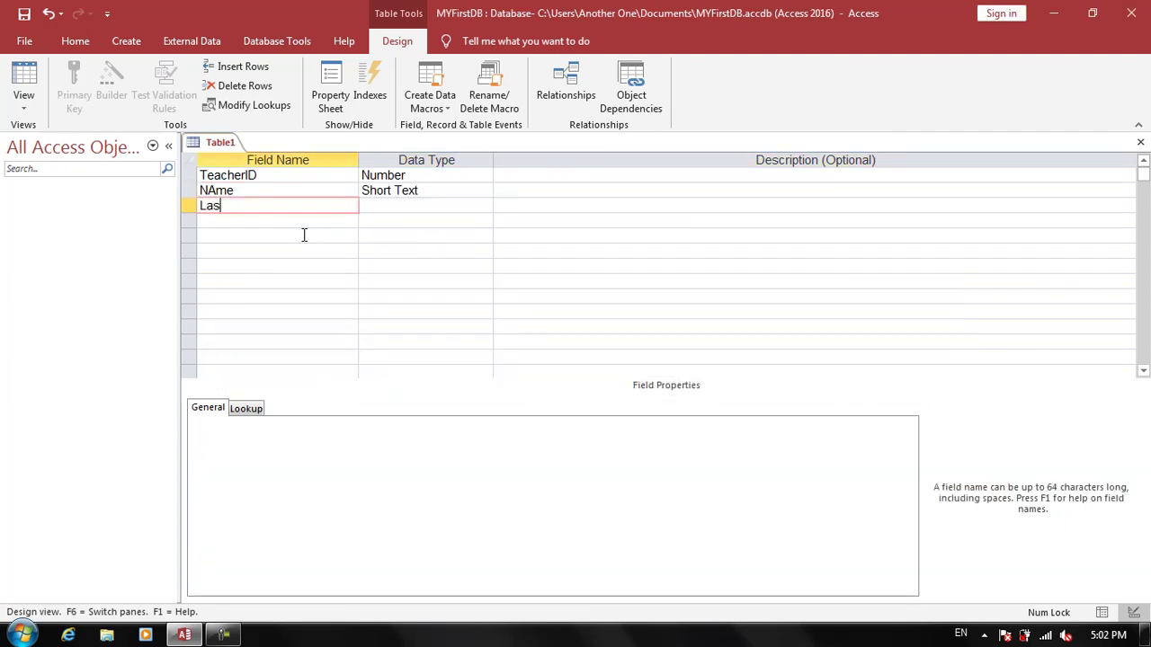
{"action": "type", "text": "tName"}
{"action": "key", "text": "Tab"}
{"action": "key", "text": "Tab"}
{"action": "key", "text": "Tab"}
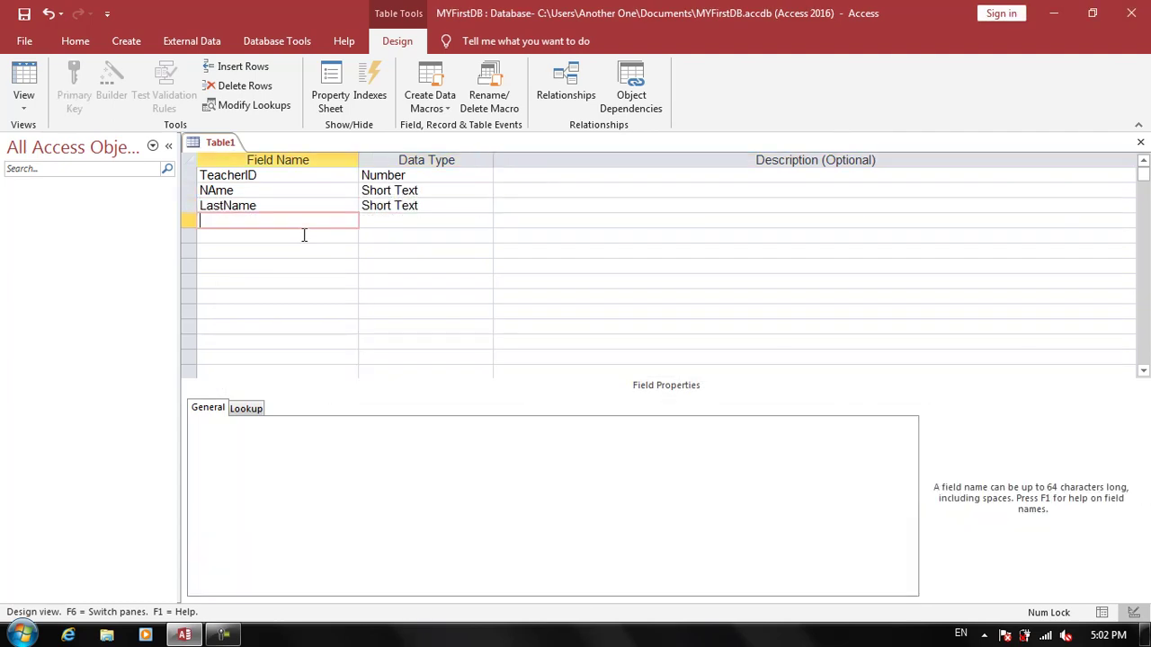
{"action": "type", "text": "Cont"}
{"action": "type", "text": "act"}
{"action": "key", "text": "Tab"}
{"action": "key", "text": "Tab"}
{"action": "key", "text": "Tab"}
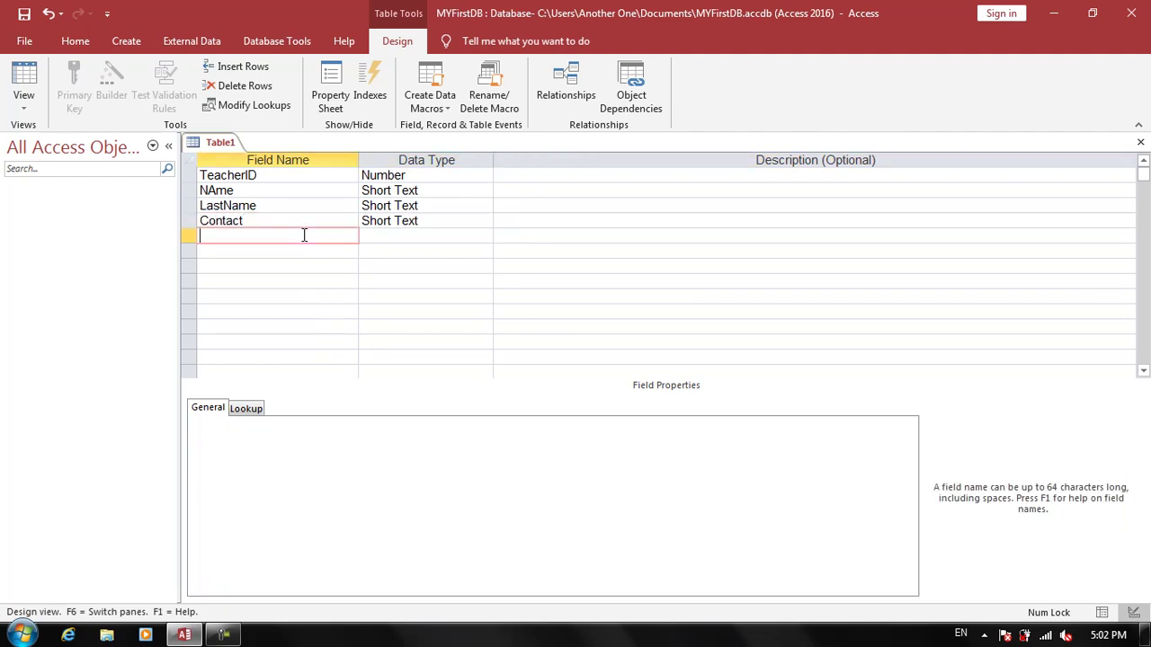
{"action": "type", "text": "Email"}
{"action": "key", "text": "Tab"}
{"action": "key", "text": "Tab"}
{"action": "key", "text": "Tab"}
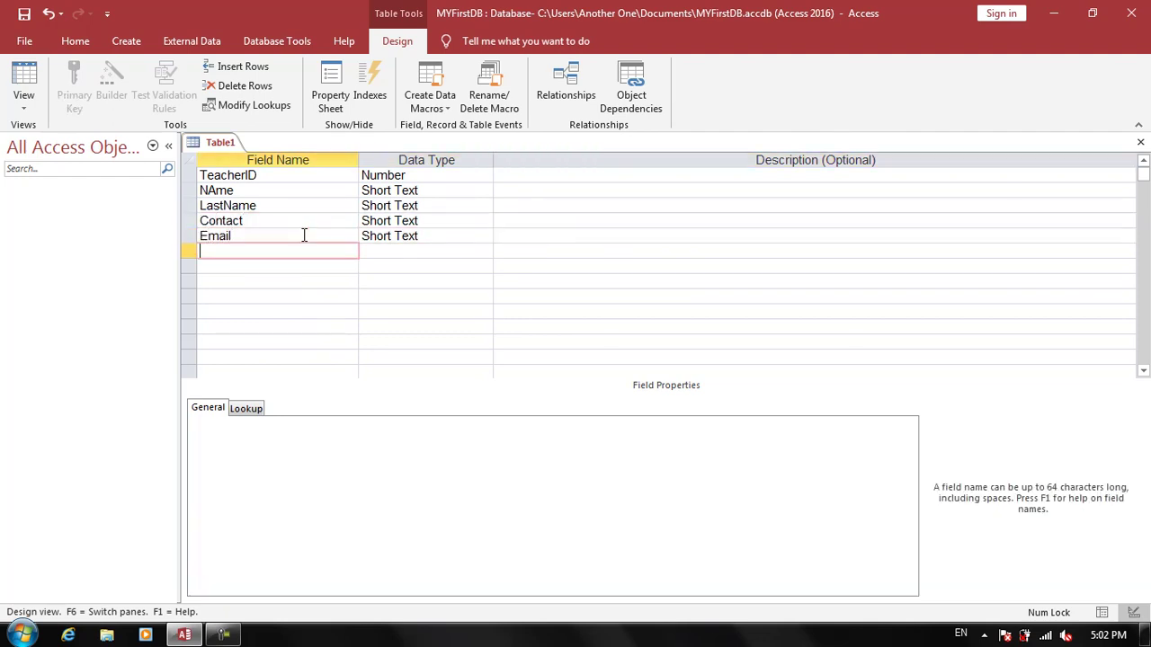
{"action": "type", "text": "Web"}
{"action": "key", "text": "Tab"}
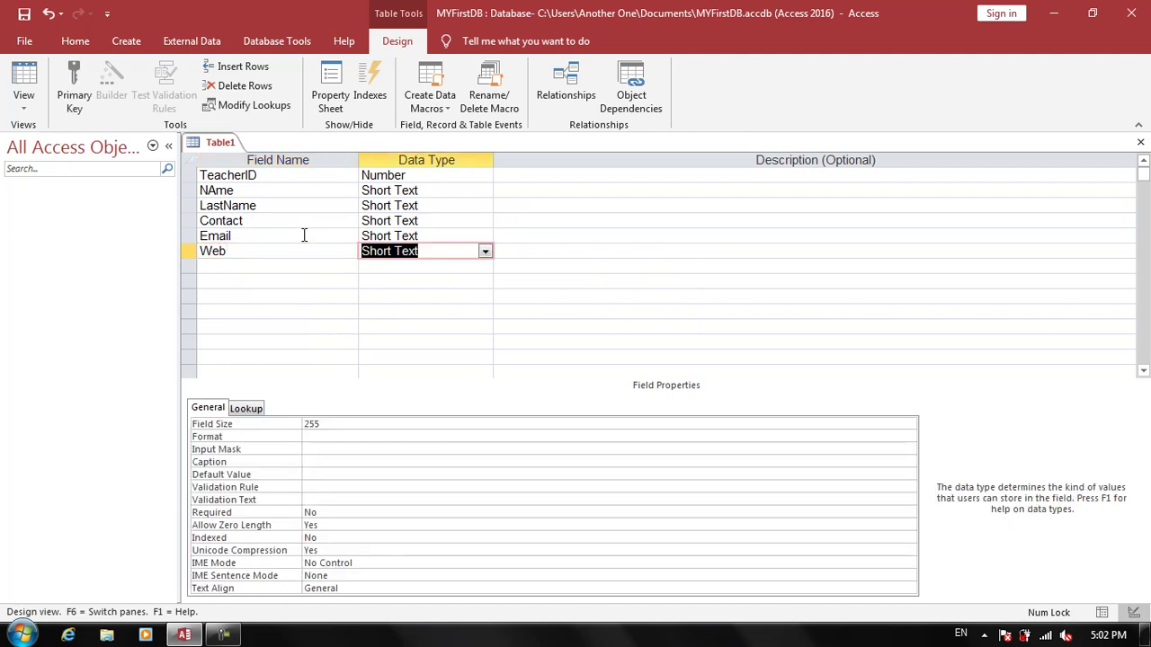
- Save the table as 'Teacher' without a primary key and close its design
{"action": "key", "text": "ctrl+s"}
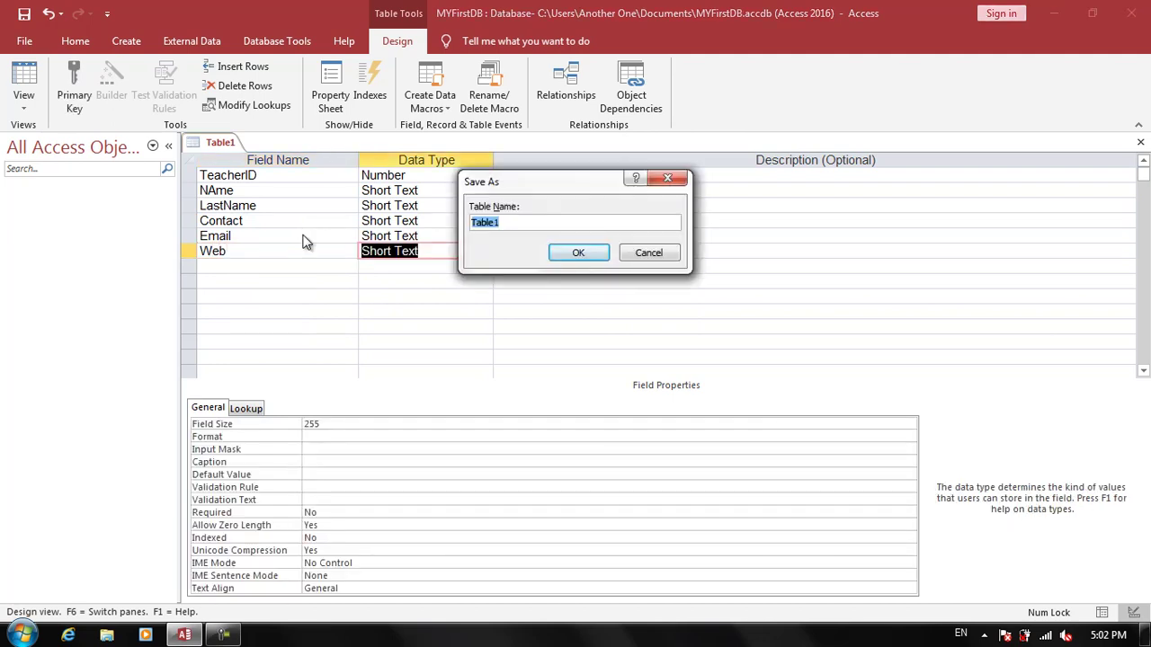
{"action": "type", "text": "Teac"}
{"action": "key", "text": "BackSpace"}
{"action": "type", "text": "cher"}
{"action": "key", "text": "Return"}
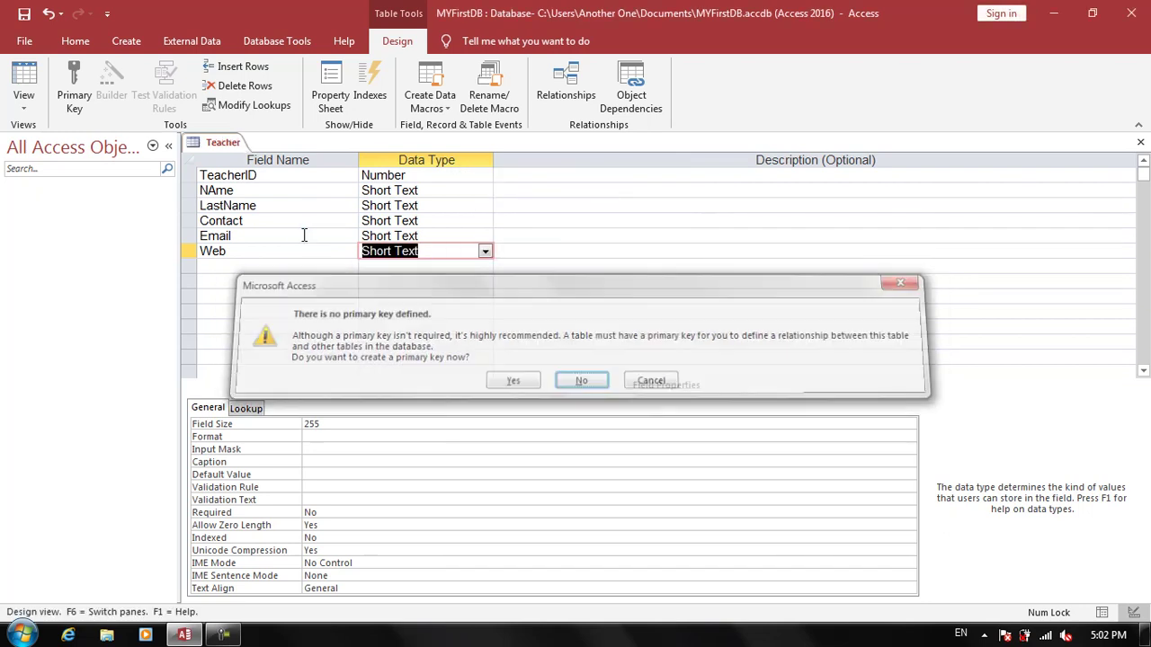
{"action": "key", "text": "Return"}
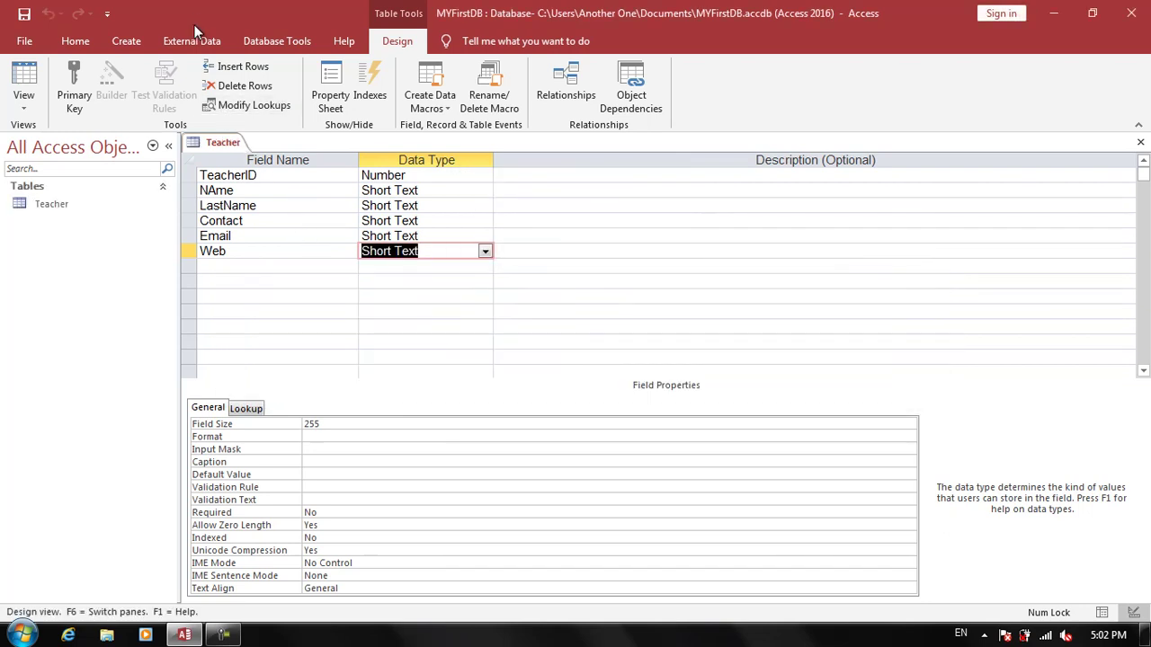
{"action": "key", "text": "ctrl+w"}
{"action": "left_click", "coordinate": [124, 41]}
- In a new table design, add ClassID as Number and Name as Short Text
{"action": "left_click", "coordinate": [126, 76]}
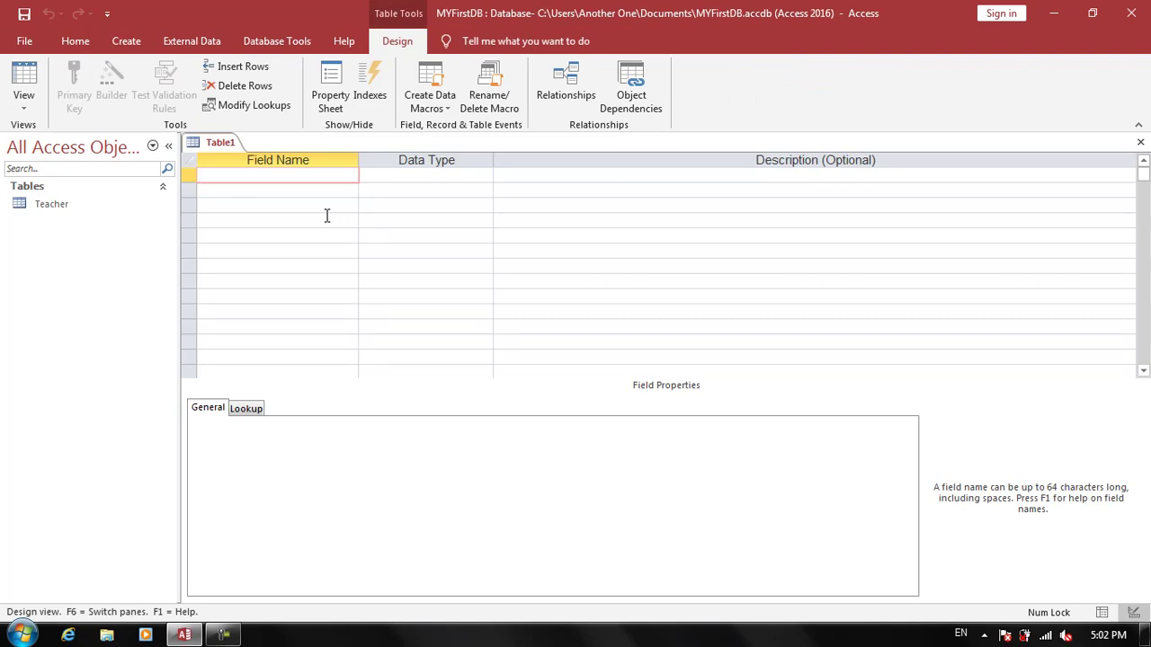
{"action": "type", "text": "Cl"}
{"action": "type", "text": "assID"}
{"action": "key", "text": "Tab"}
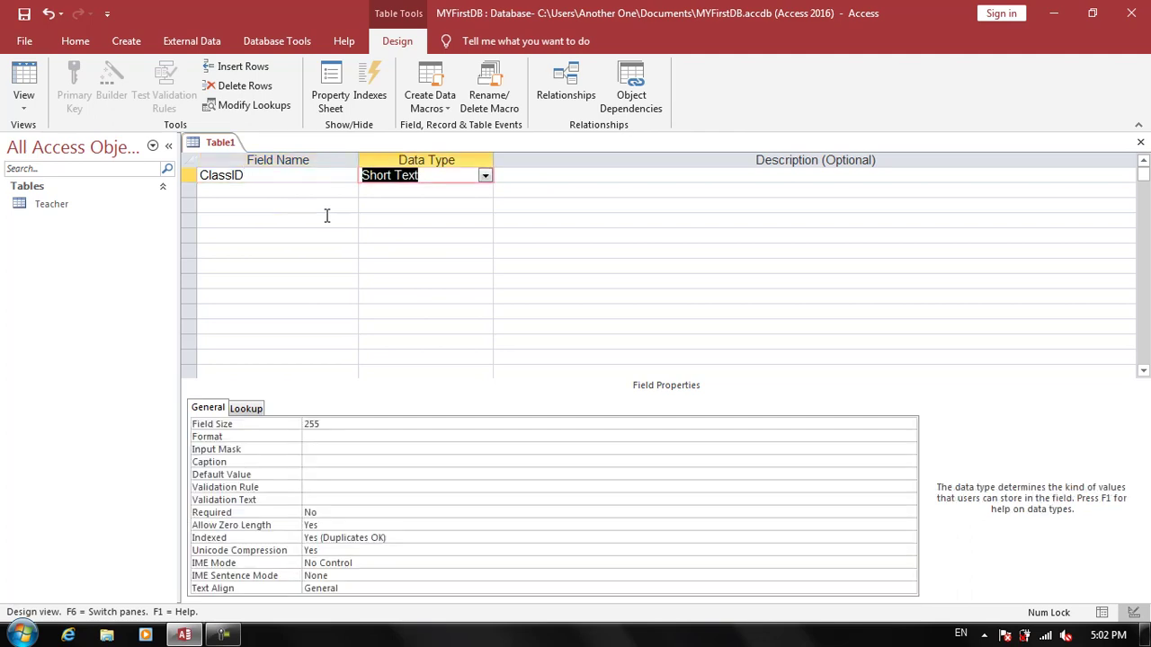
{"action": "key", "text": "Tab"}
{"action": "key", "text": "shift+Tab"}
{"action": "type", "text": "n"}
{"action": "key", "text": "Tab"}
{"action": "key", "text": "Tab"}
{"action": "type", "text": "Name"}
{"action": "key", "text": "Tab"}
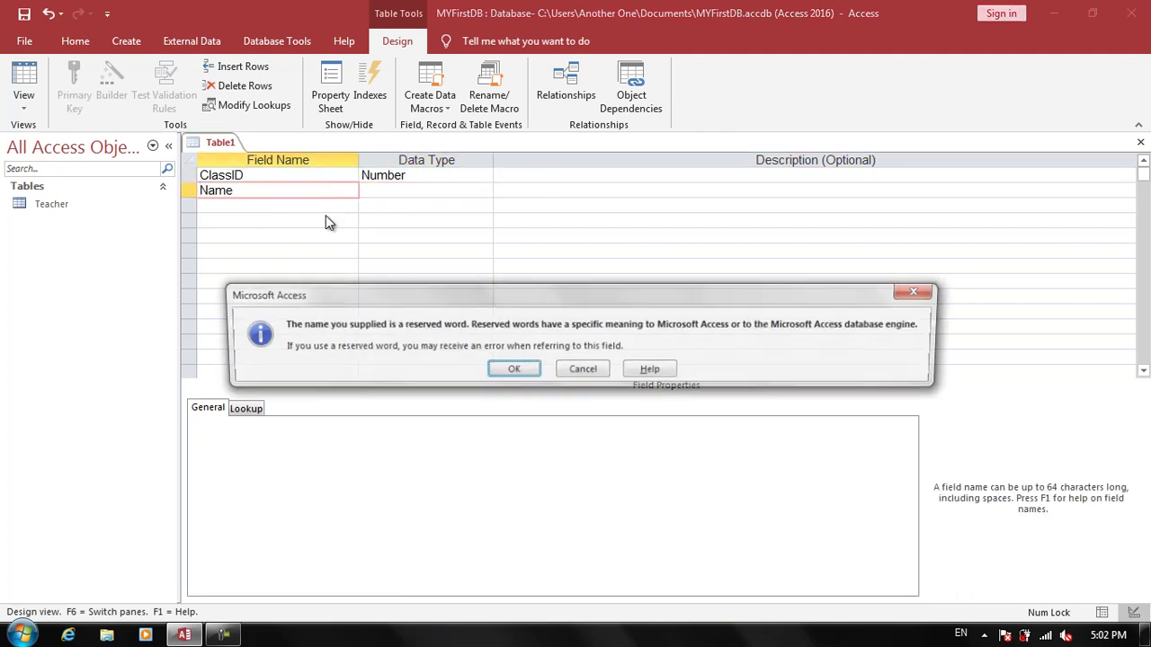
{"action": "key", "text": "Return"}
{"action": "key", "text": "Tab"}
- Add Shift as Short Text, Teacher as Number, and Date and End as Date/Time
{"action": "key", "text": "Tab"}
{"action": "type", "text": "Shi"}
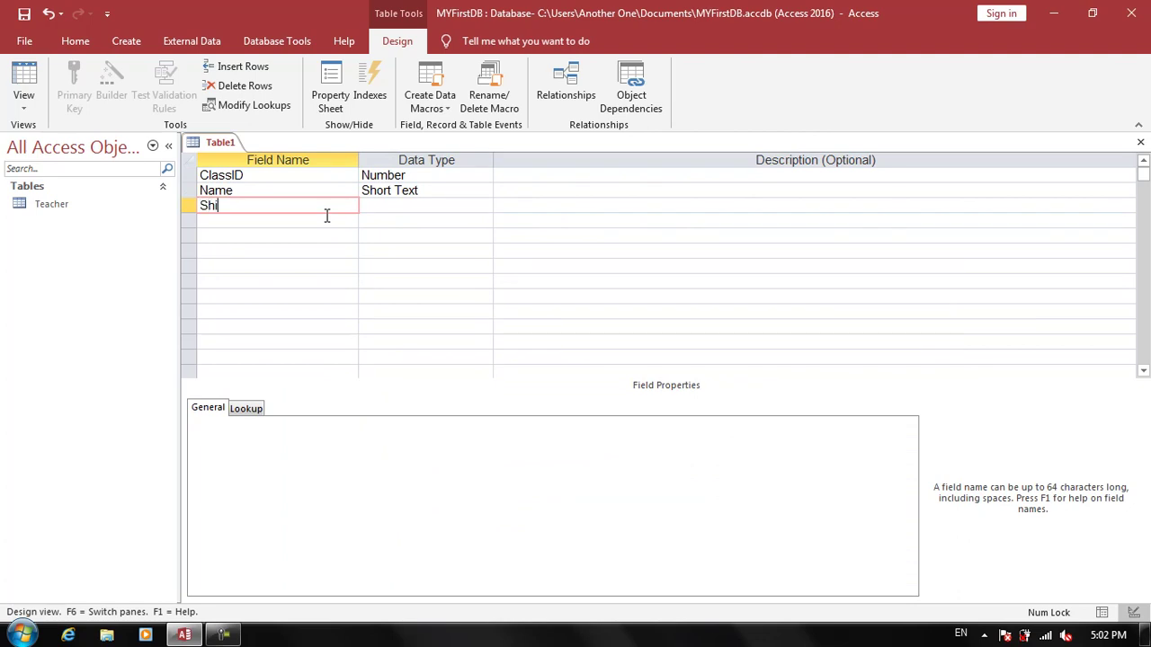
{"action": "type", "text": "ft"}
{"action": "key", "text": "Tab"}
{"action": "key", "text": "Tab"}
{"action": "key", "text": "Tab"}
{"action": "type", "text": "Teac"}
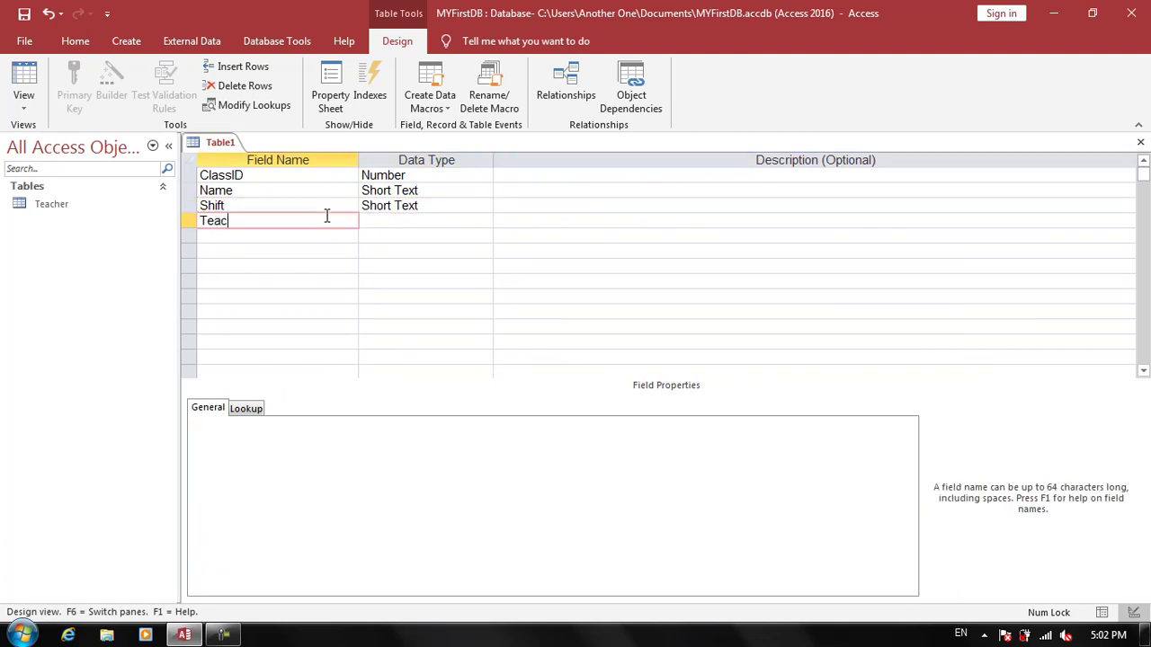
{"action": "type", "text": "her"}
{"action": "key", "text": "Tab"}
{"action": "type", "text": "n"}
{"action": "key", "text": "Tab"}
{"action": "key", "text": "Tab"}
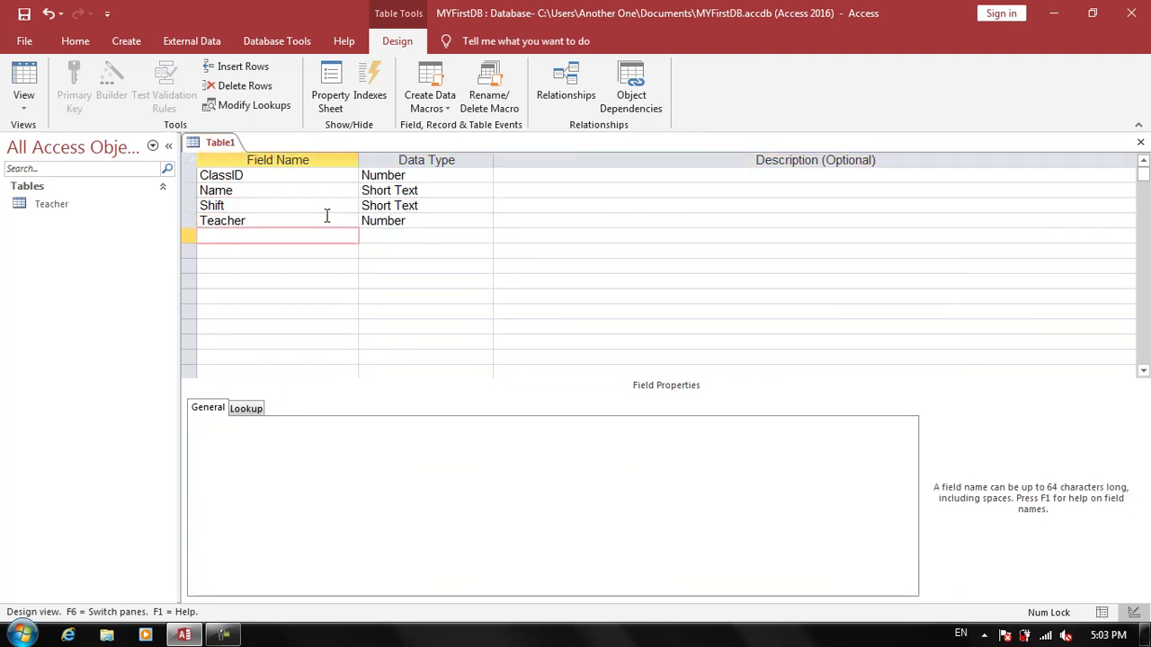
{"action": "type", "text": "Dat"}
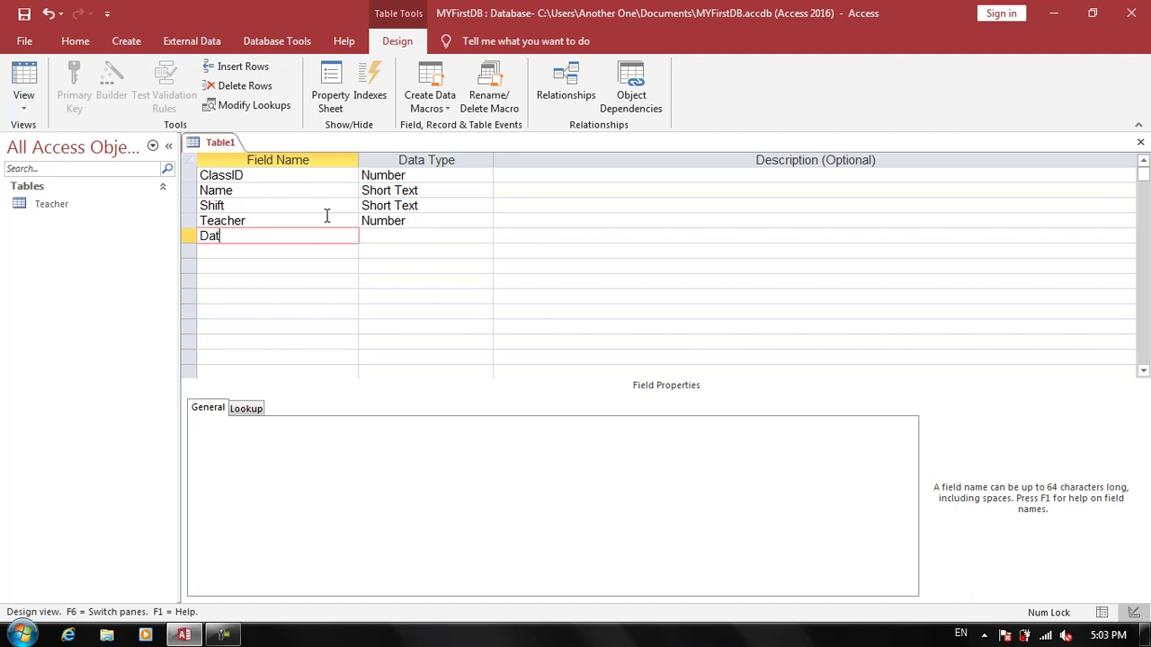
{"action": "type", "text": "e"}
{"action": "key", "text": "Tab"}
{"action": "key", "text": "Return"}
{"action": "key", "text": "Tab"}
{"action": "key", "text": "Tab"}
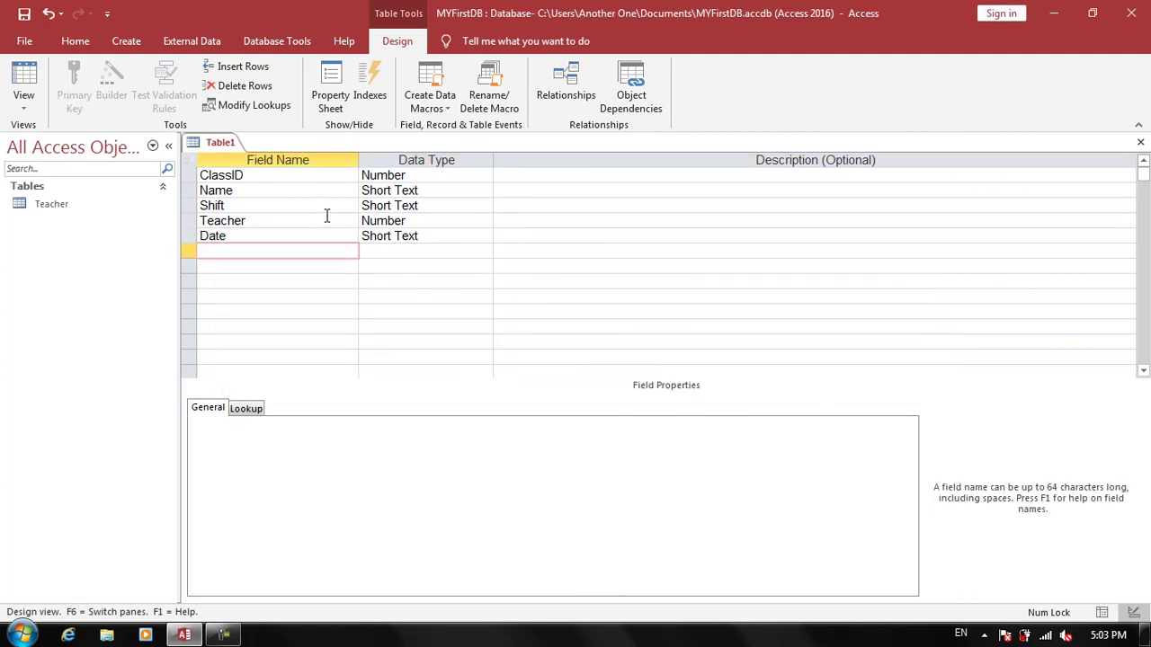
{"action": "type", "text": "End"}
{"action": "key", "text": "Tab"}
{"action": "type", "text": "d"}
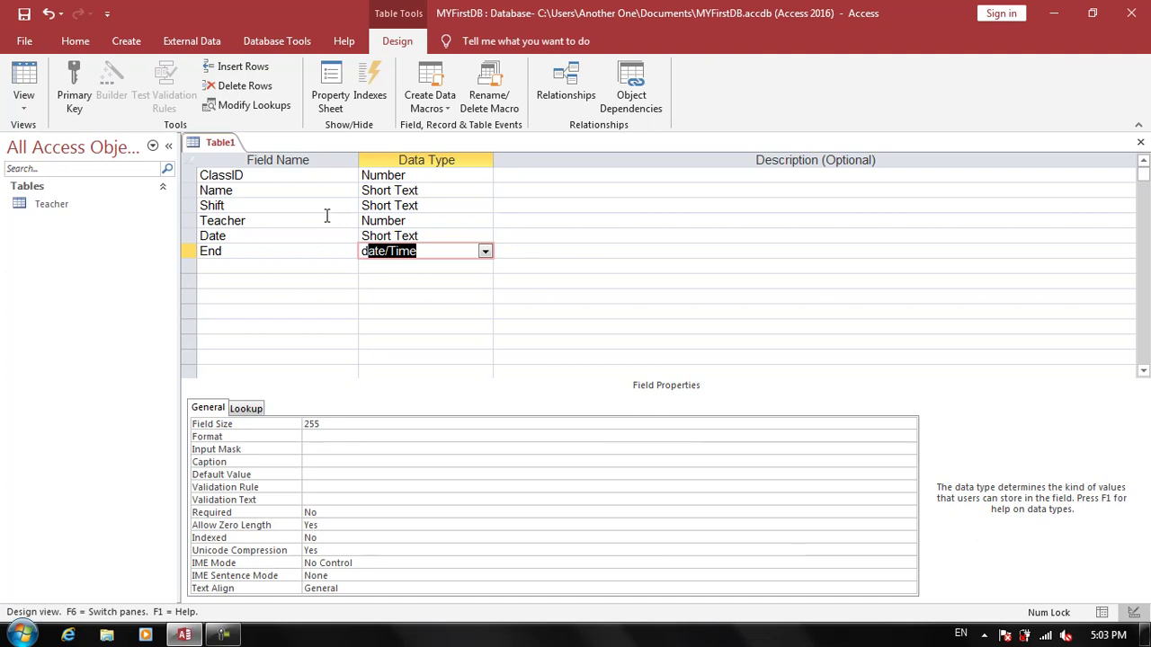
{"action": "key", "text": "Up"}
{"action": "type", "text": "d"}
{"action": "key", "text": "Down"}
{"action": "key", "text": "Down"}
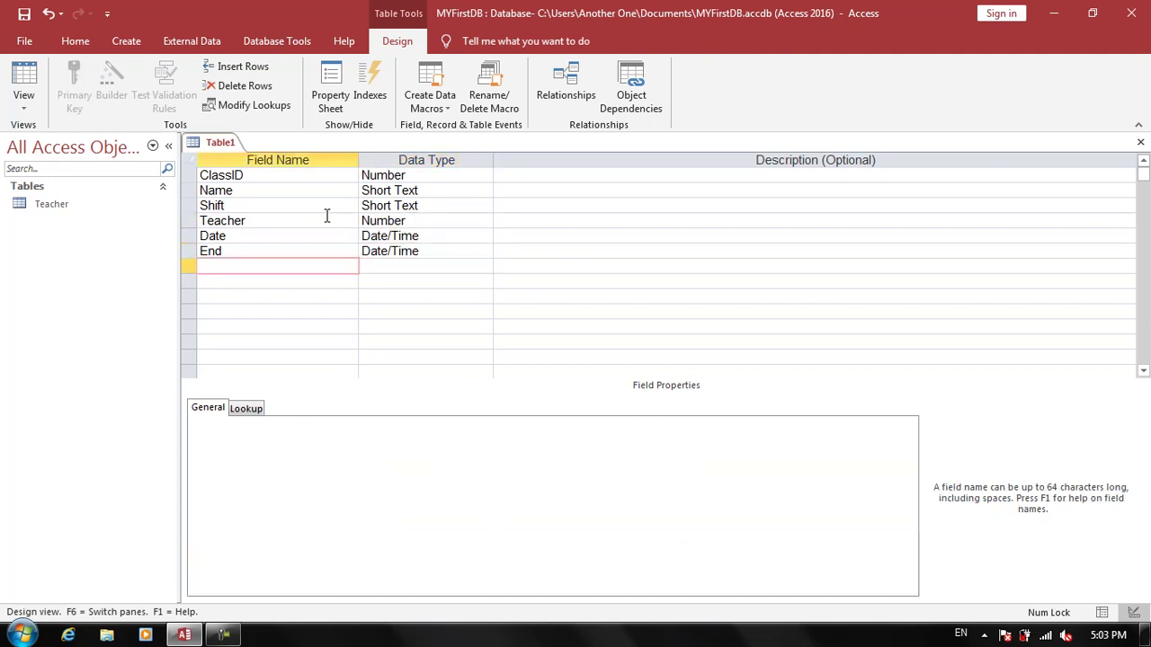
- Save the table as 'Classes' without a primary key
{"action": "key", "text": "ctrl+s"}
{"action": "type", "text": "Classe"}
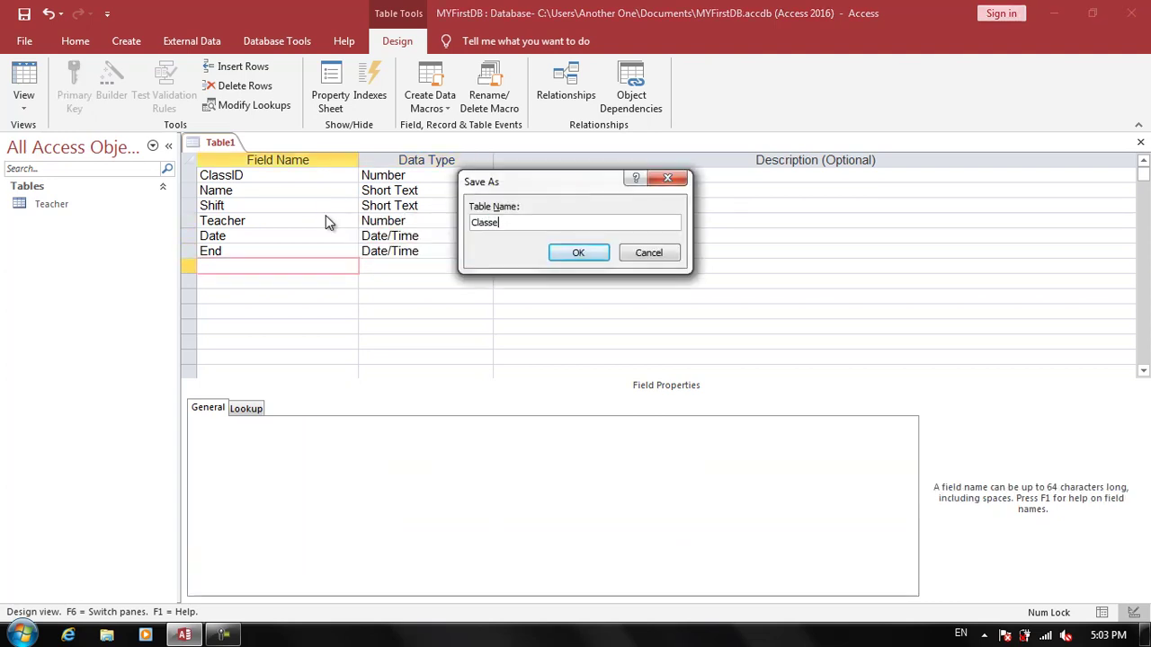
{"action": "type", "text": "s"}
{"action": "key", "text": "Return"}
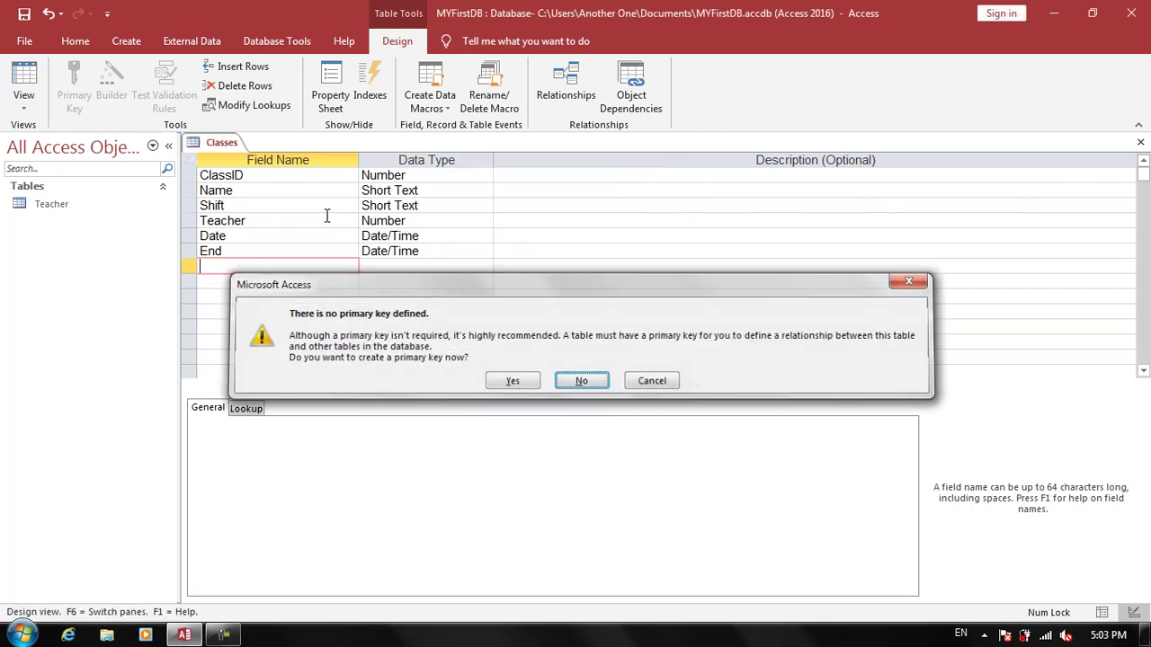
{"action": "key", "text": "Return"}
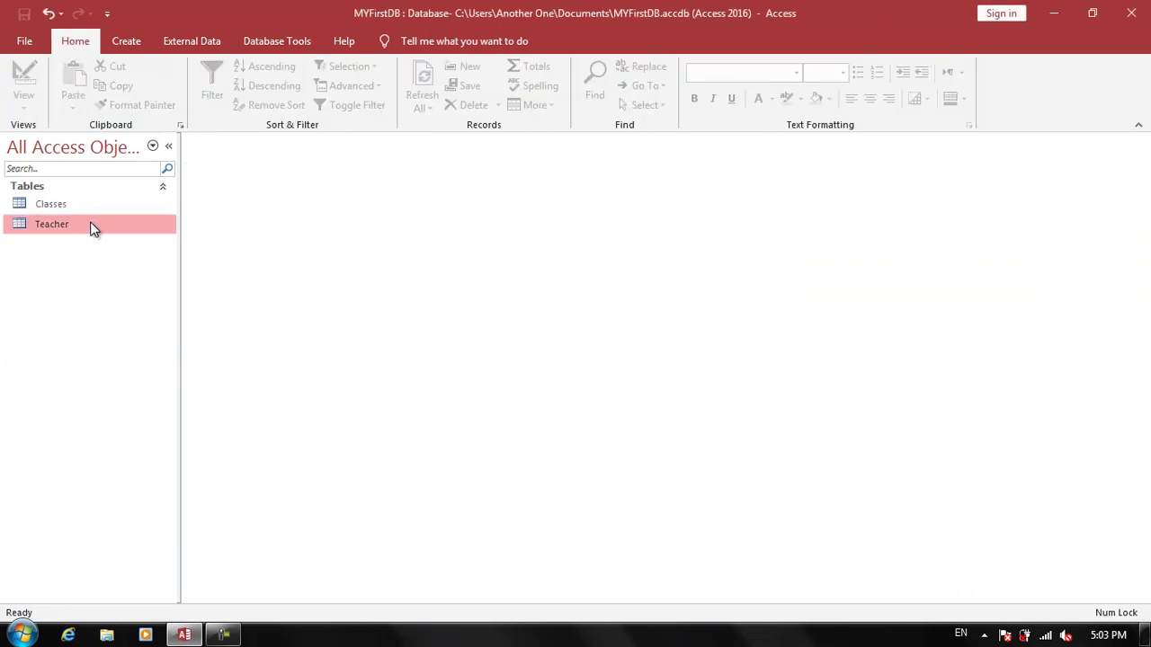
- Open the Teacher table's datasheet and close it again
{"action": "left_click", "coordinate": [94, 226]}
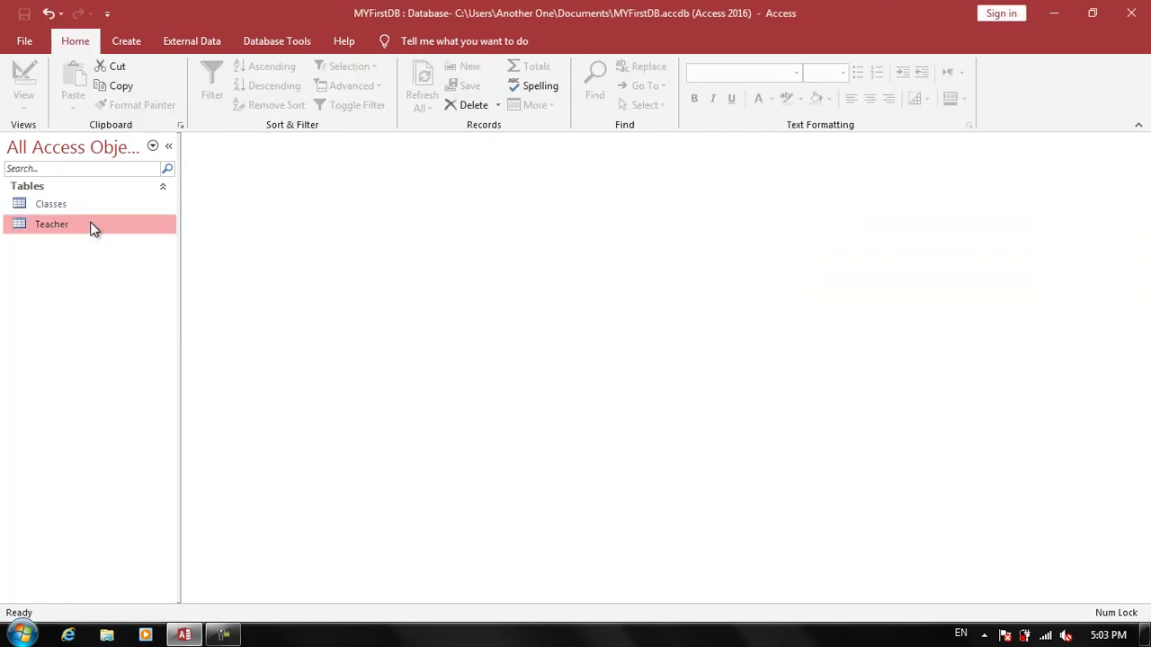
{"action": "double_click", "coordinate": [94, 226]}
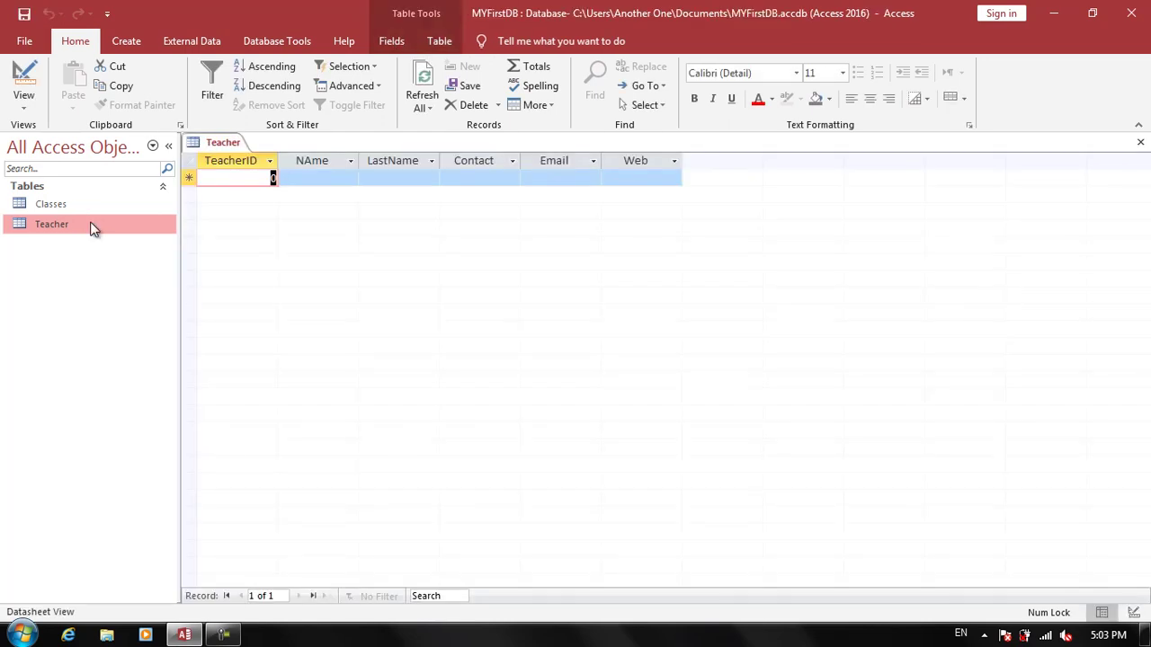
{"action": "key", "text": "ctrl+w"}
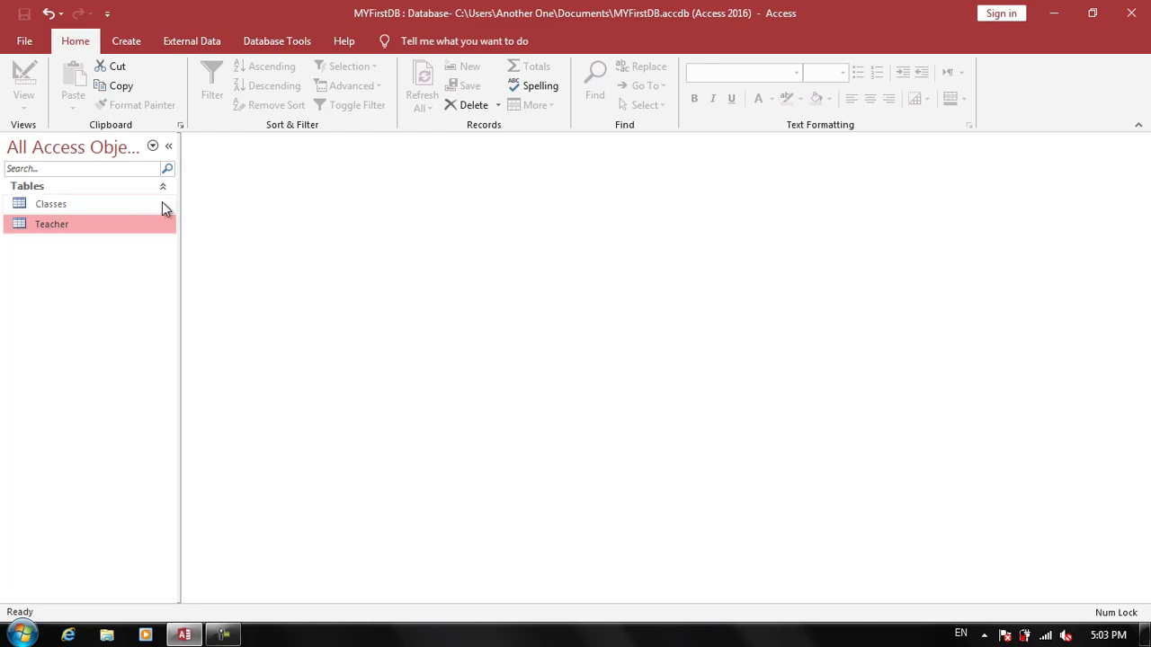
- Open the Relationships window and add the Teacher table beside Classes
{"action": "left_click", "coordinate": [265, 42]}
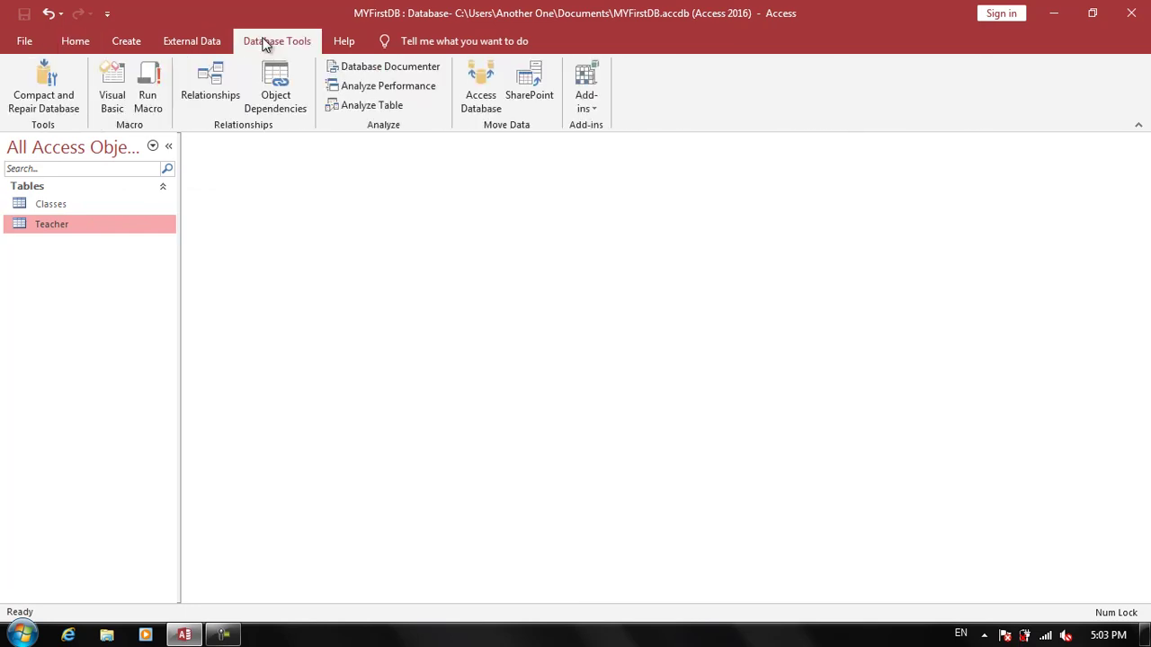
{"action": "left_click", "coordinate": [228, 79]}
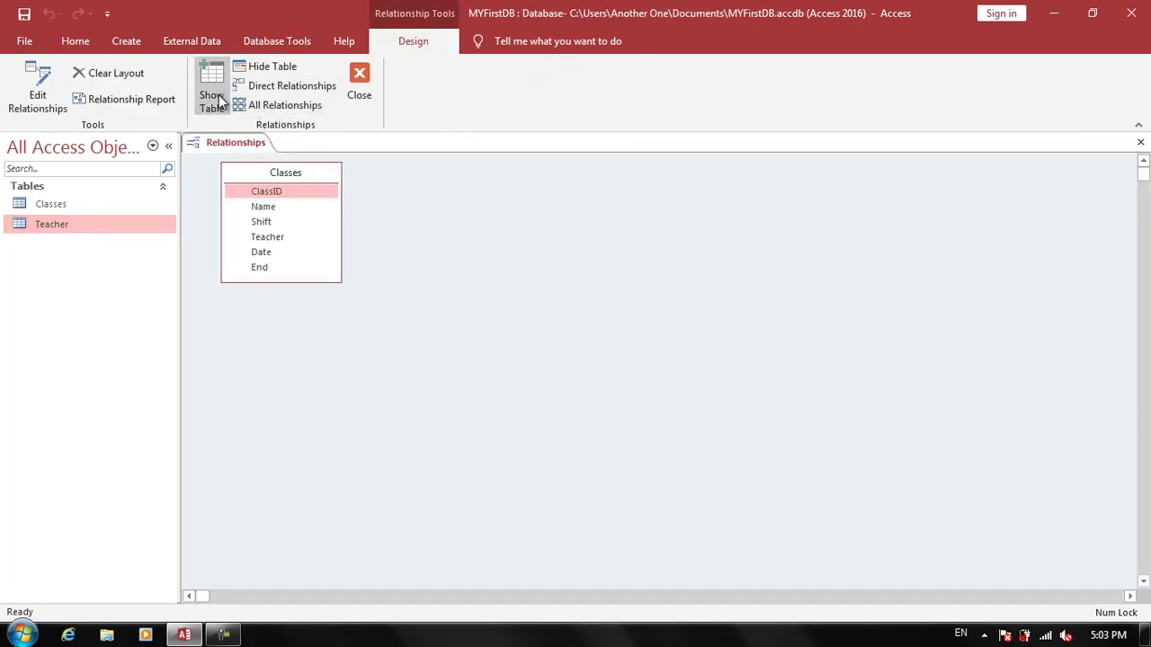
{"action": "left_click", "coordinate": [214, 95]}
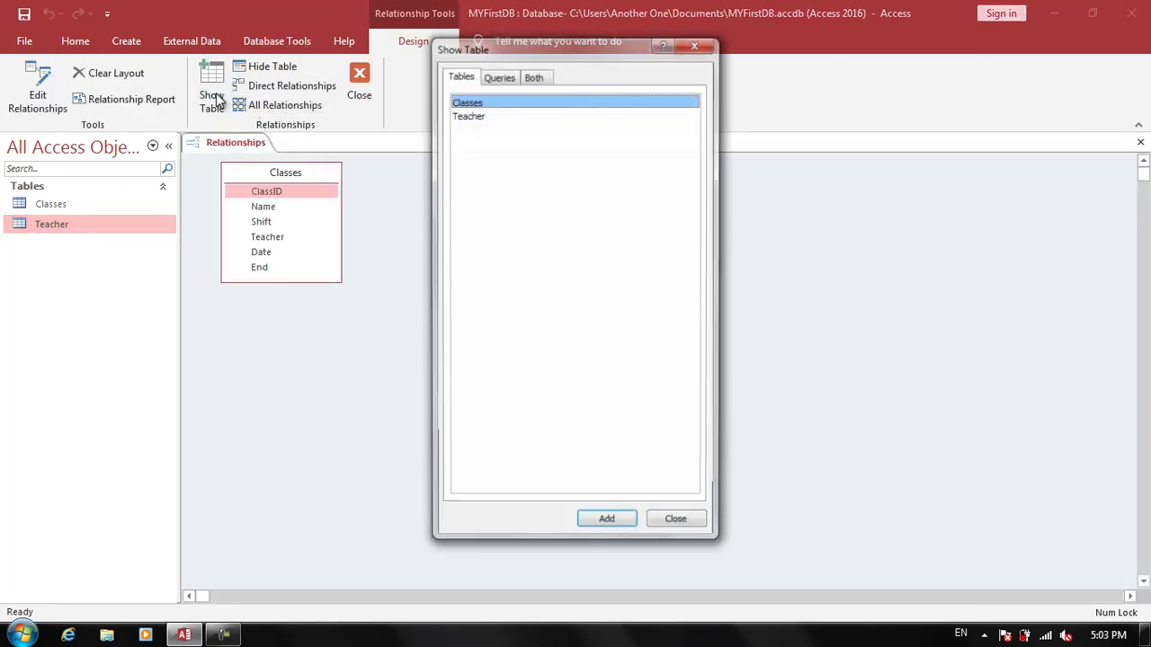
{"action": "double_click", "coordinate": [471, 114]}
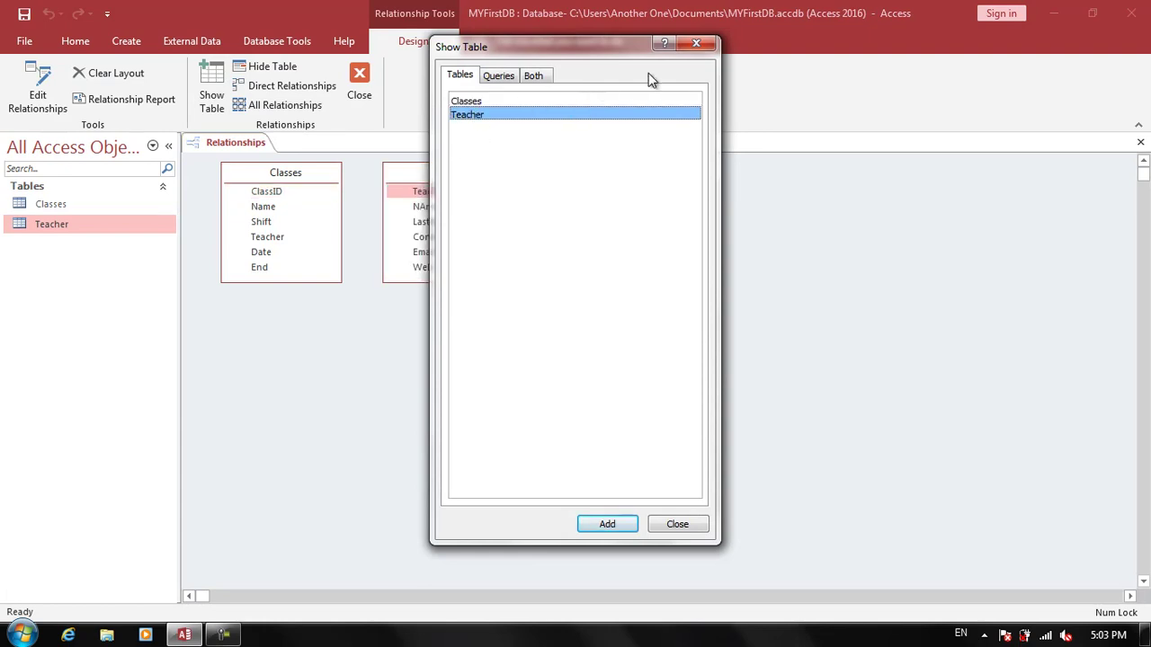
{"action": "left_click", "coordinate": [696, 43]}
- Reposition and enlarge the Teacher and Classes boxes, then try dragging Teacher onto TeacherID
{"action": "left_click_drag", "start_coordinate": [471, 168], "coordinate": [624, 170]}
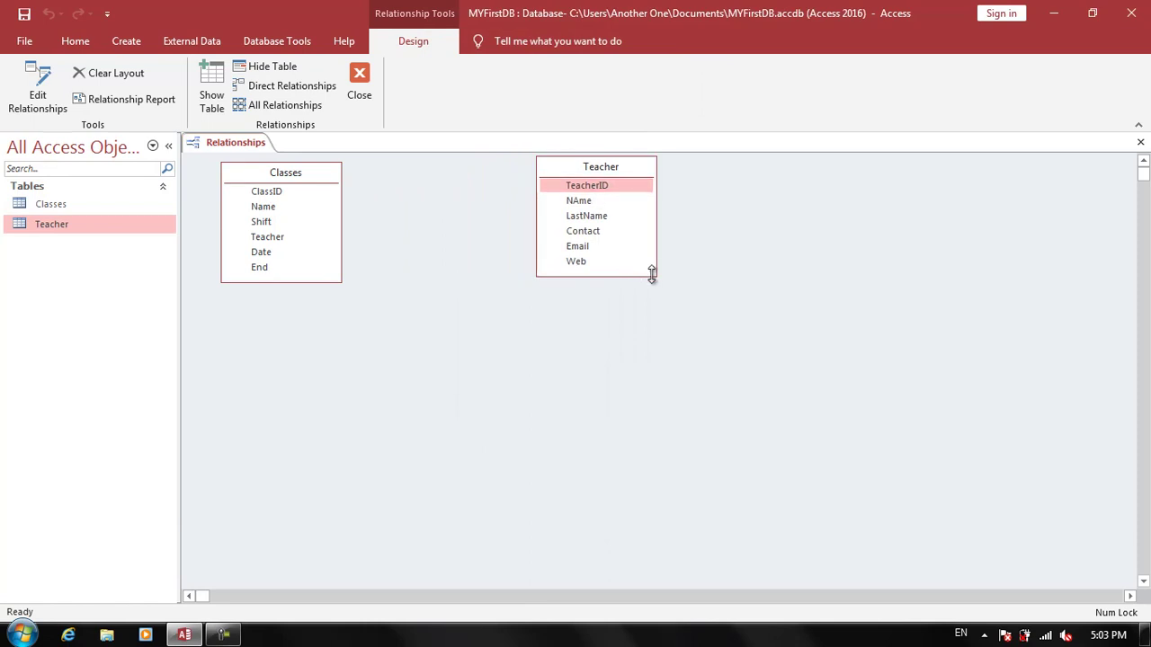
{"action": "left_click_drag", "start_coordinate": [652, 274], "coordinate": [688, 386]}
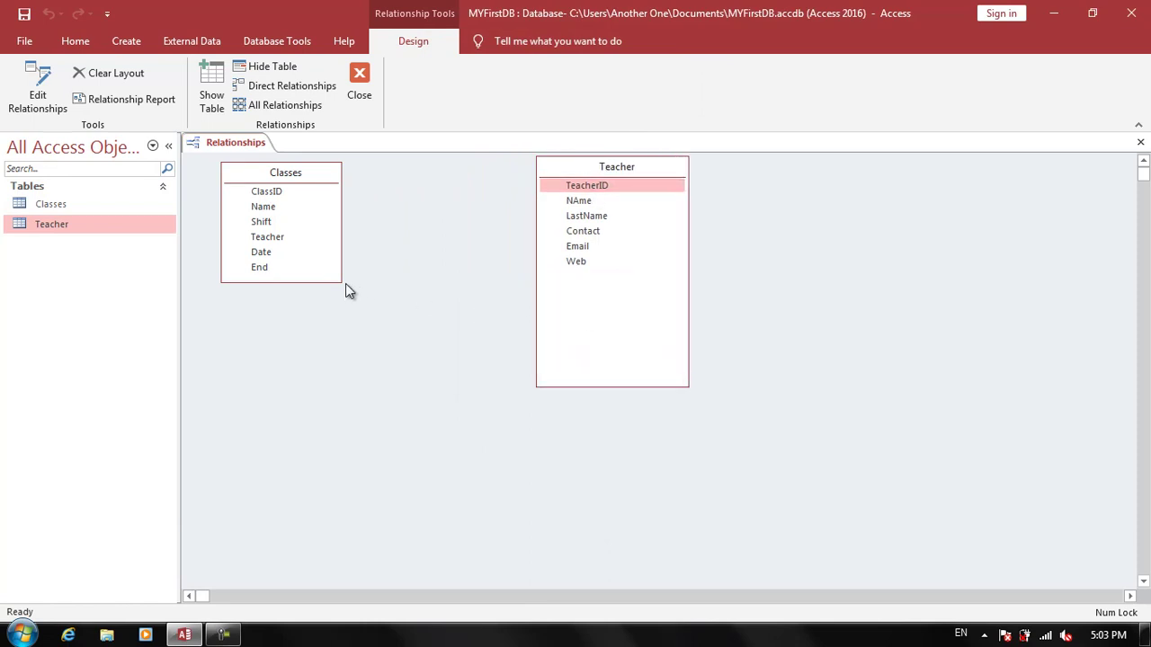
{"action": "mouse_move", "coordinate": [341, 282]}
{"action": "left_mouse_down"}
{"action": "mouse_move", "coordinate": [442, 377]}
{"action": "mouse_move", "coordinate": [432, 375]}
{"action": "left_mouse_up"}
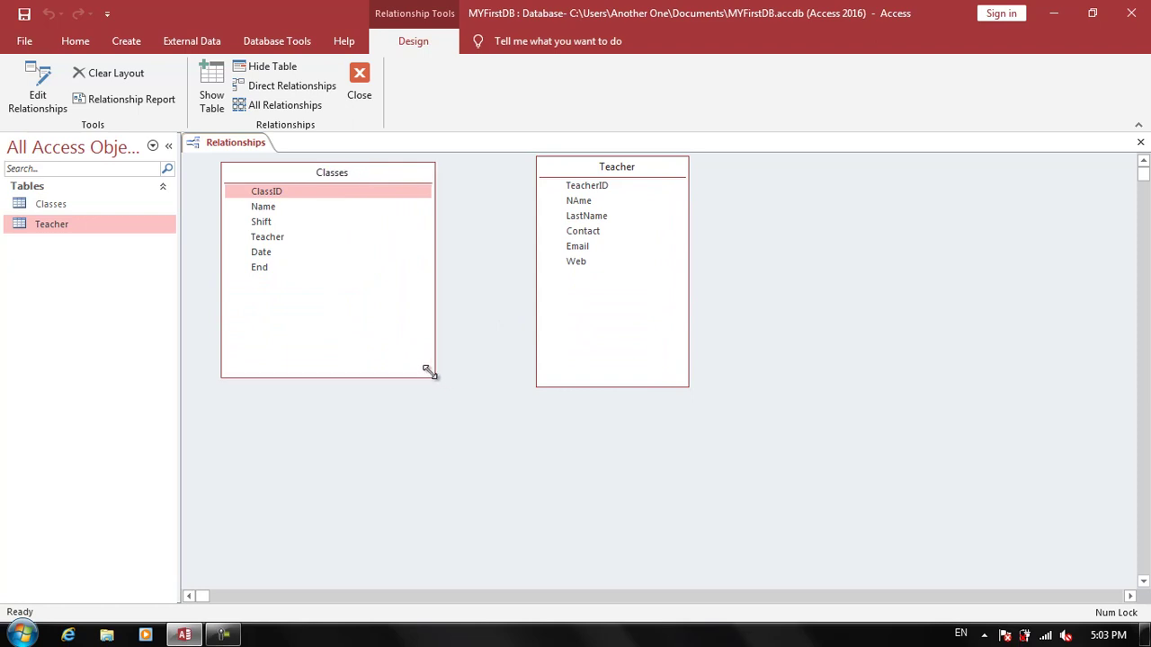
{"action": "left_click", "coordinate": [311, 193]}
{"action": "left_click_drag", "start_coordinate": [279, 238], "coordinate": [599, 187]}
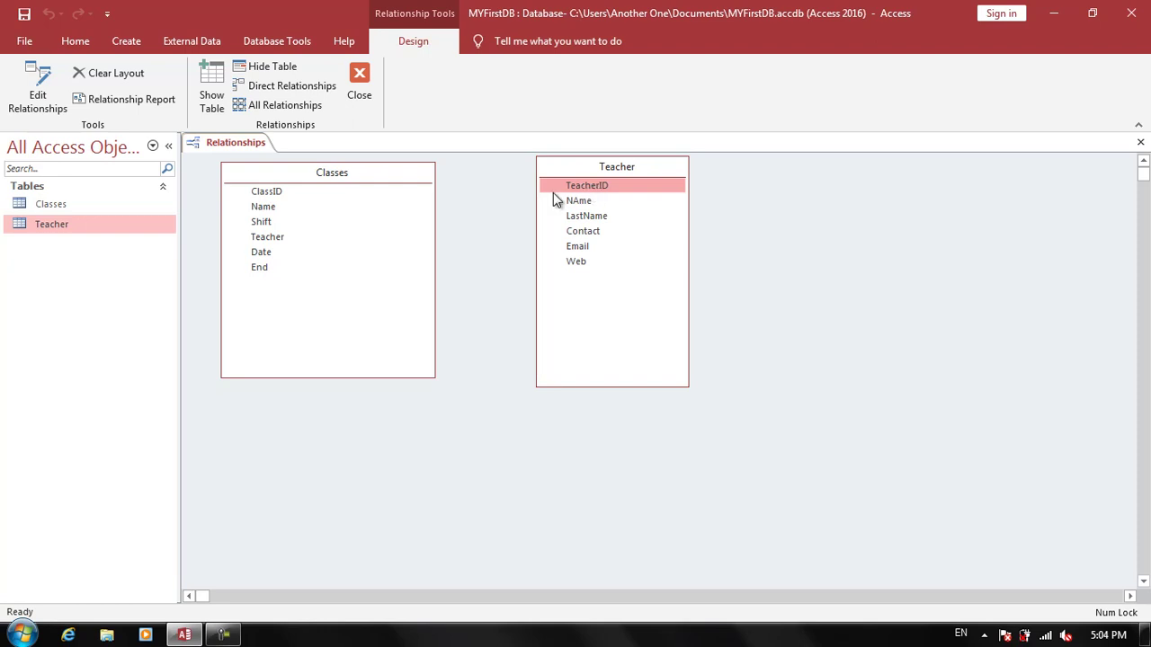
- Select the Classes Teacher field and the Teacher table's TeacherID field in turn
{"action": "left_click", "coordinate": [350, 241]}
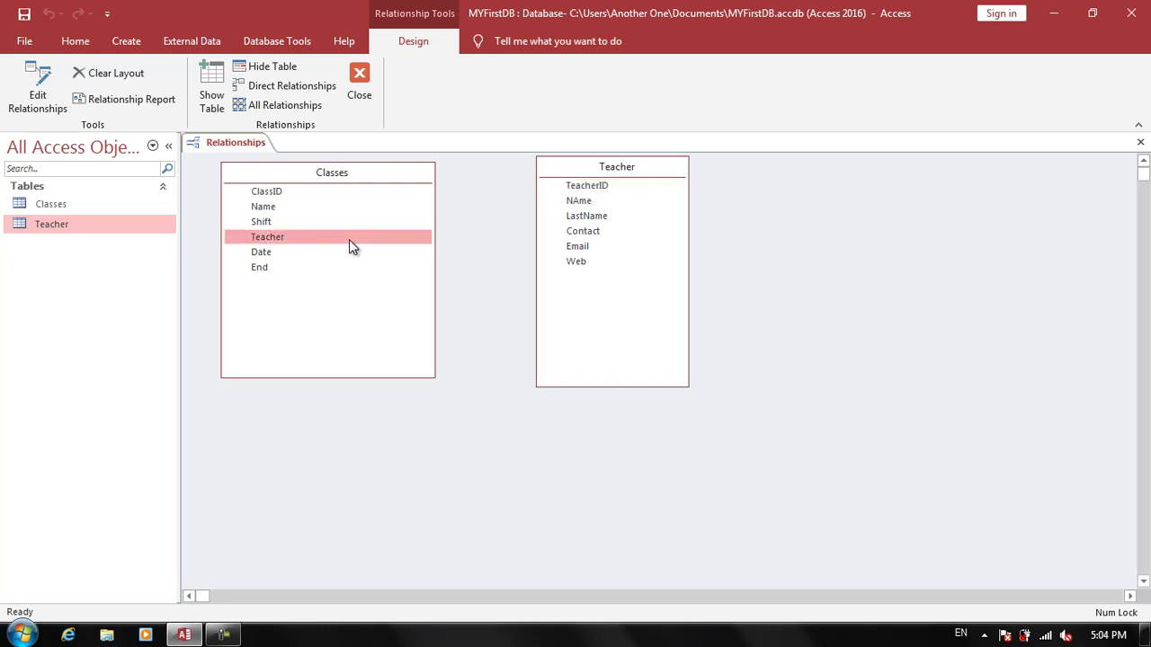
{"action": "left_click", "coordinate": [569, 187]}
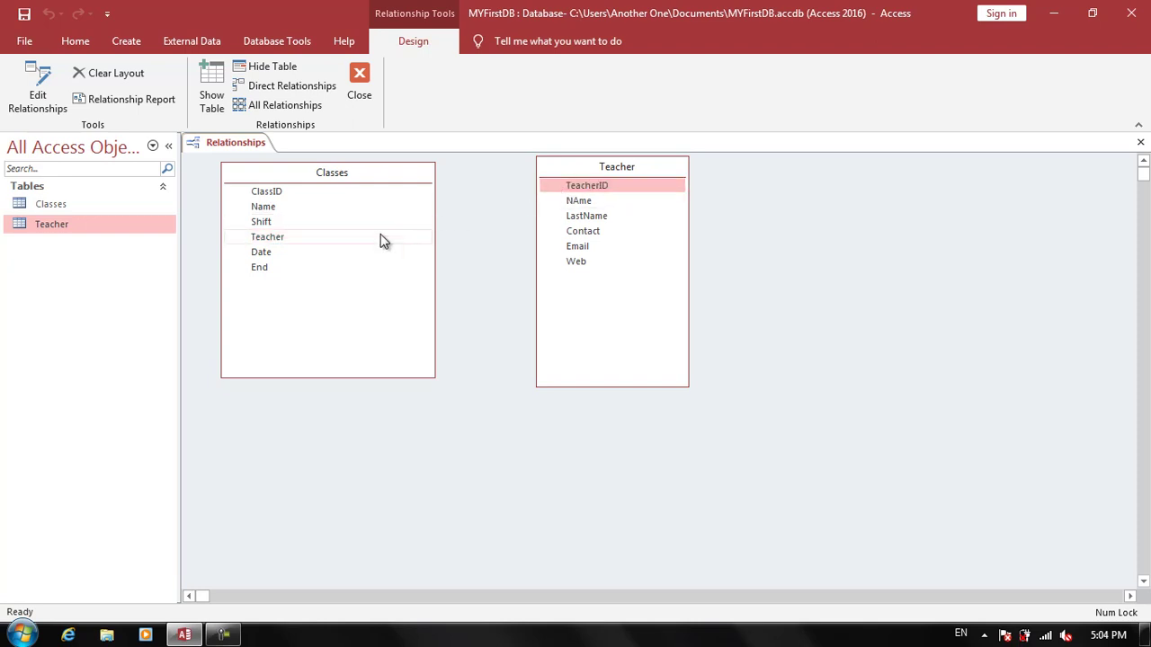
{"action": "left_click", "coordinate": [350, 241]}
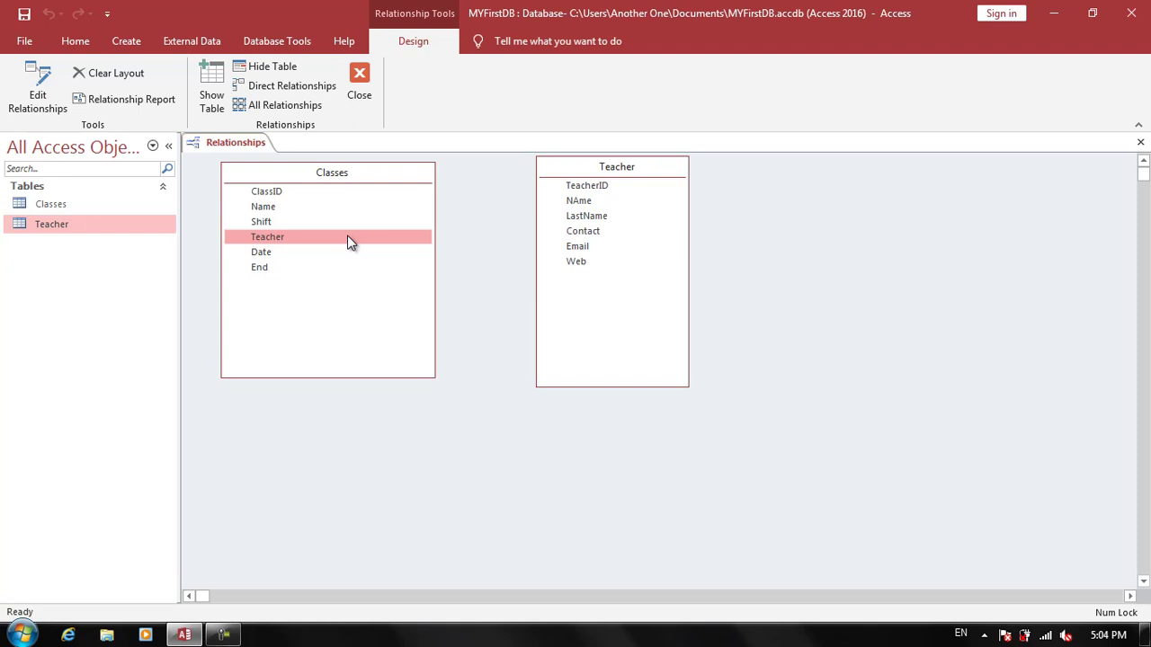
{"action": "left_click", "coordinate": [563, 184]}
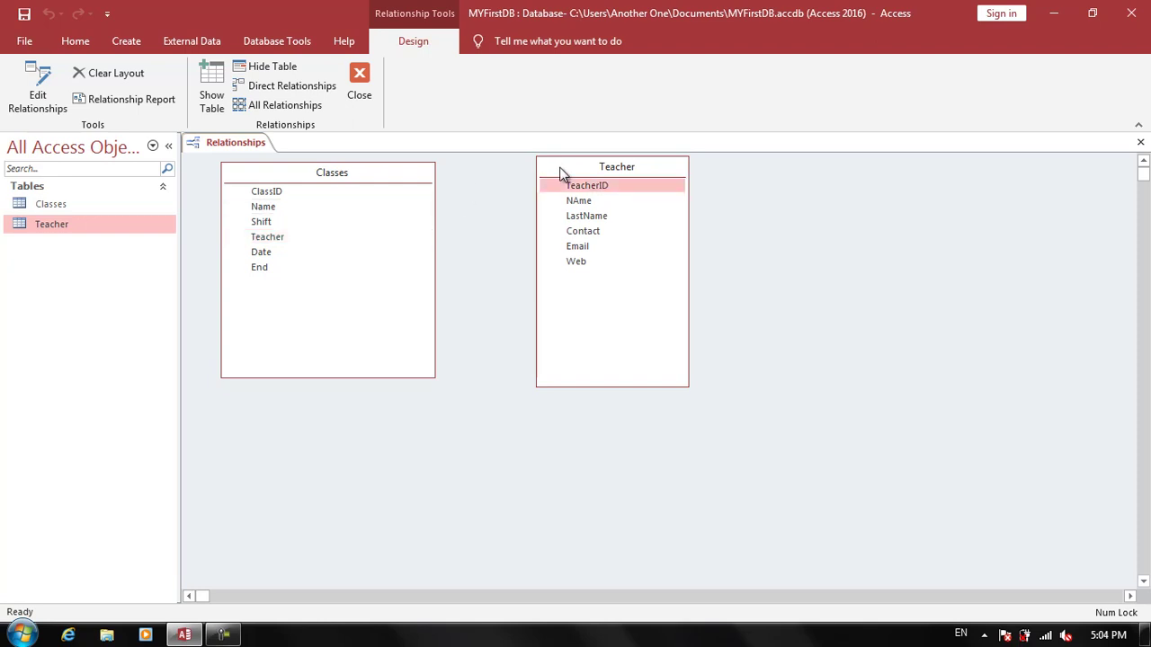
{"action": "left_click", "coordinate": [380, 179]}
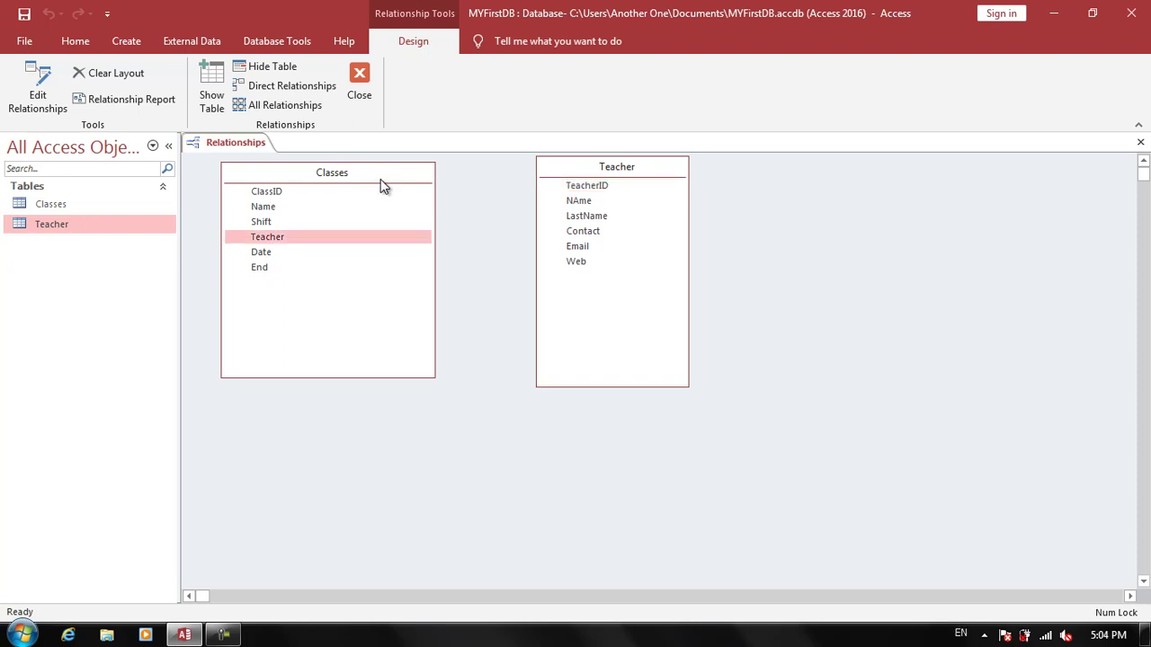
{"action": "left_click", "coordinate": [582, 174]}
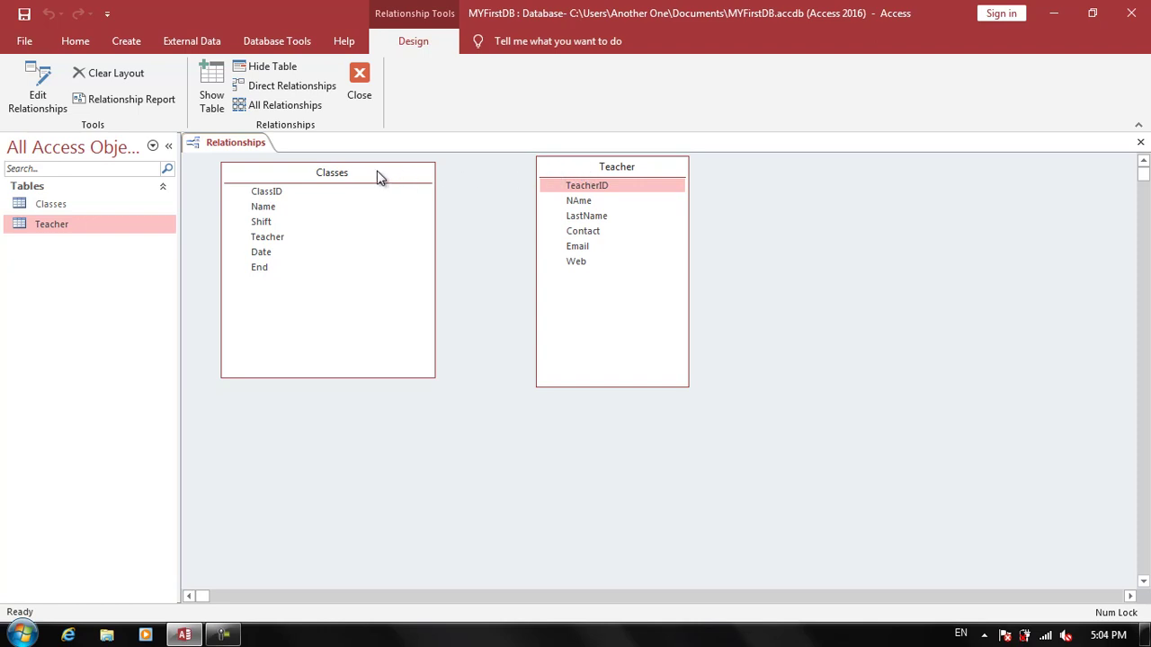
{"action": "left_click", "coordinate": [352, 180]}
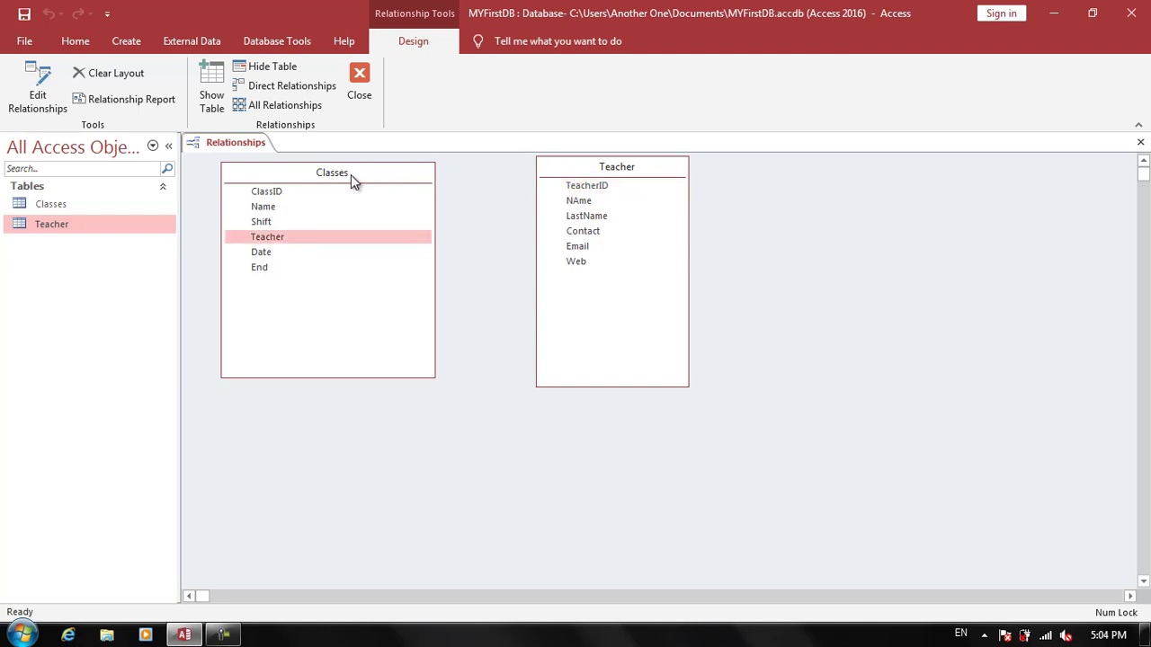
{"action": "left_click", "coordinate": [593, 184]}
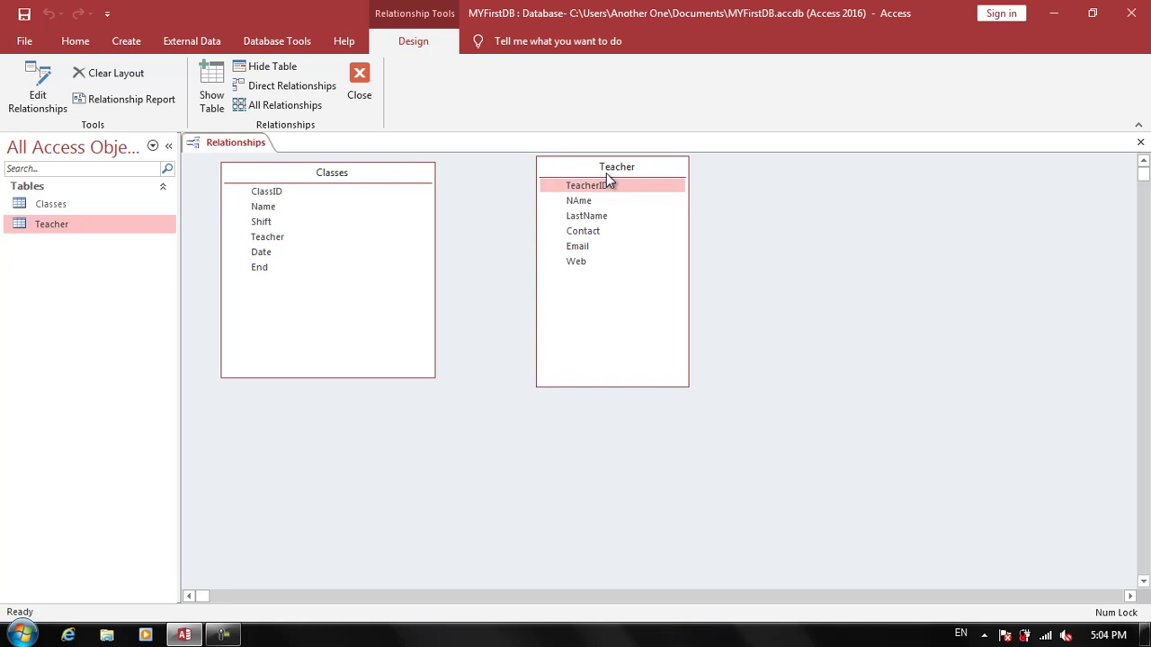
- In Teacher's design view, set TeacherID as primary key, then save and close the design
{"action": "right_click", "coordinate": [605, 171]}
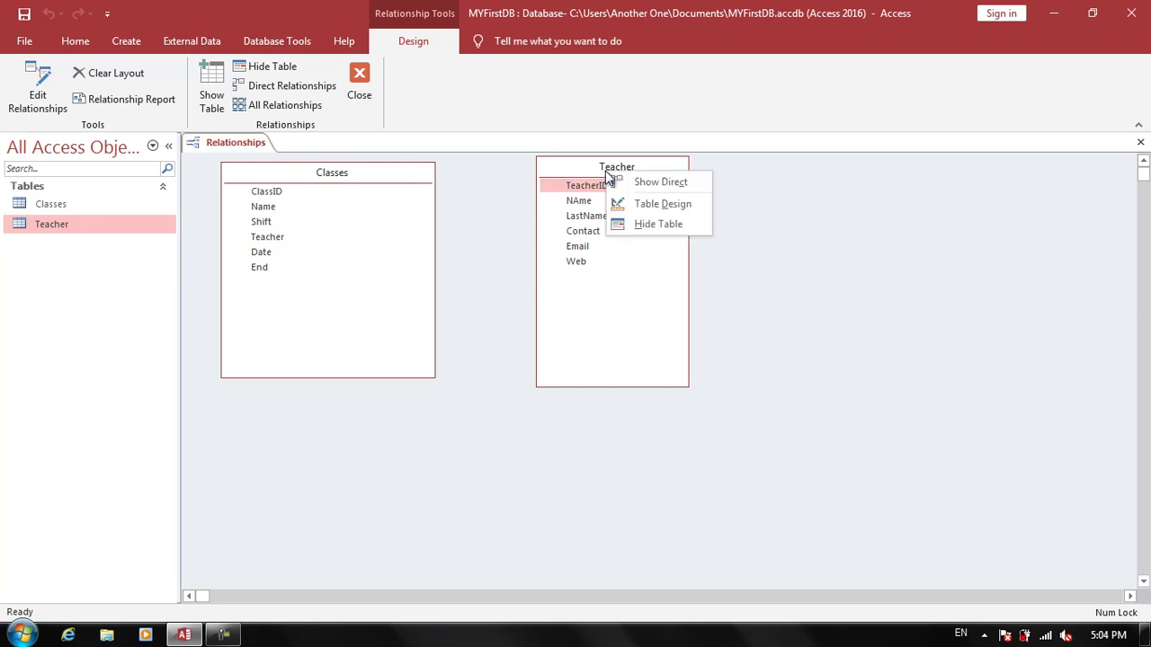
{"action": "left_click", "coordinate": [644, 202]}
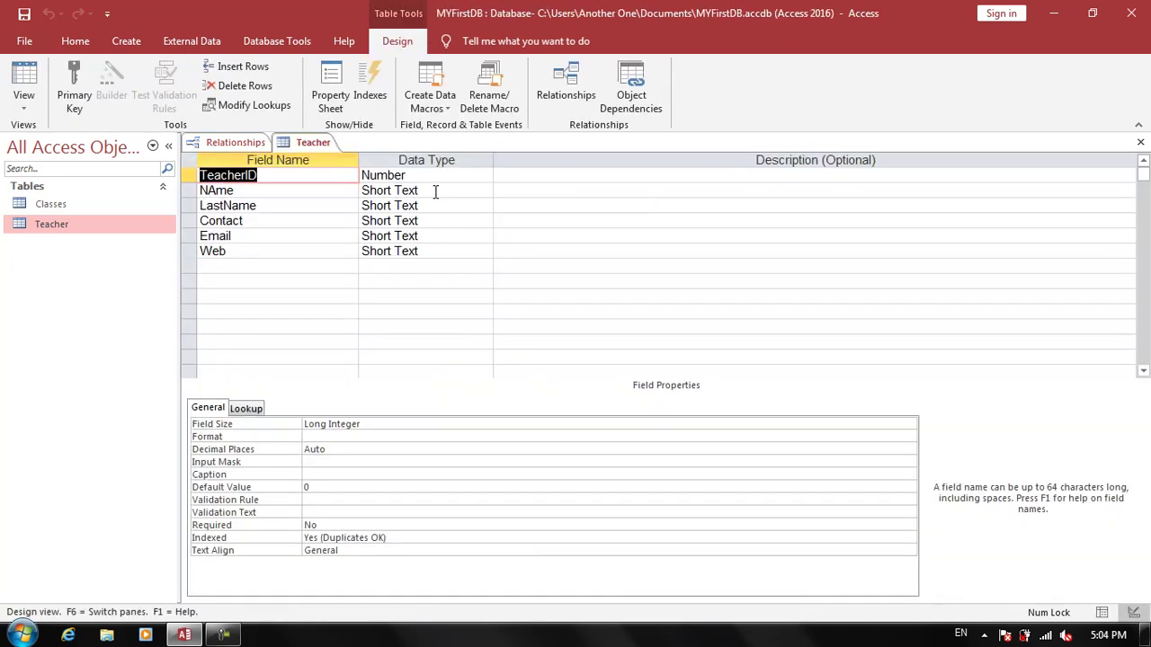
{"action": "left_click", "coordinate": [298, 188]}
{"action": "left_click", "coordinate": [281, 181]}
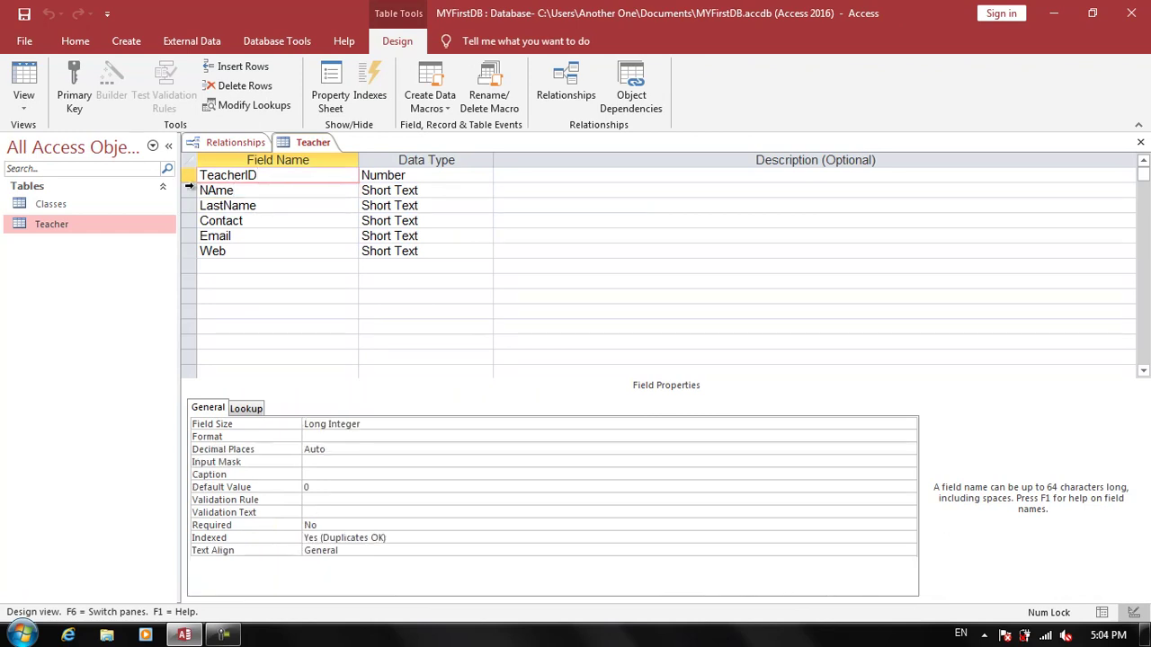
{"action": "left_click", "coordinate": [84, 93]}
{"action": "key", "text": "ctrl+s"}
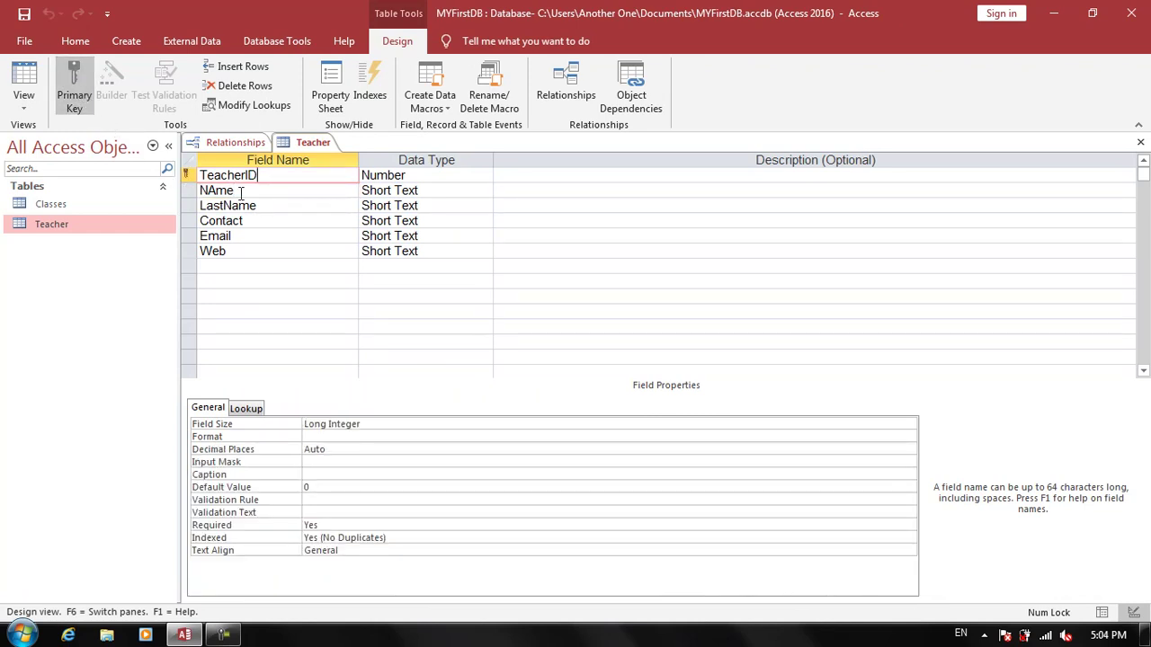
{"action": "key", "text": "ctrl+w"}
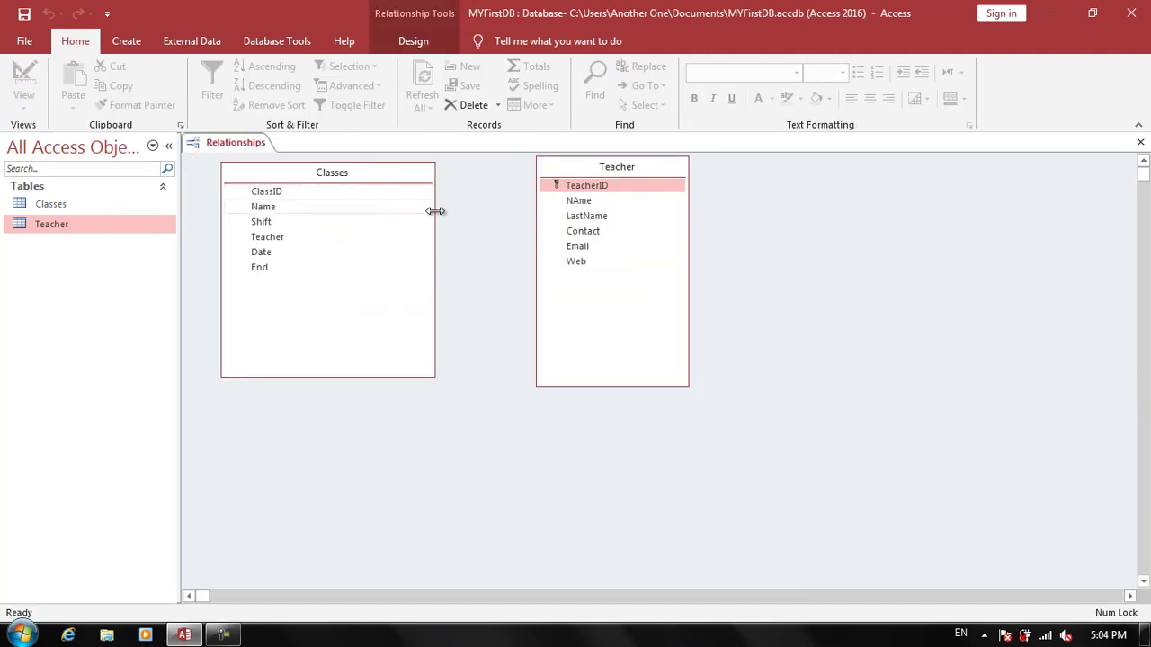
- Link Classes' Teacher to TeacherID with referential integrity, cascade update and cascade delete
{"action": "mouse_move", "coordinate": [617, 171]}
{"action": "left_mouse_down"}
{"action": "mouse_move", "coordinate": [627, 178]}
{"action": "mouse_move", "coordinate": [396, 236]}
{"action": "mouse_move", "coordinate": [264, 228]}
{"action": "mouse_move", "coordinate": [264, 239]}
{"action": "left_mouse_up"}
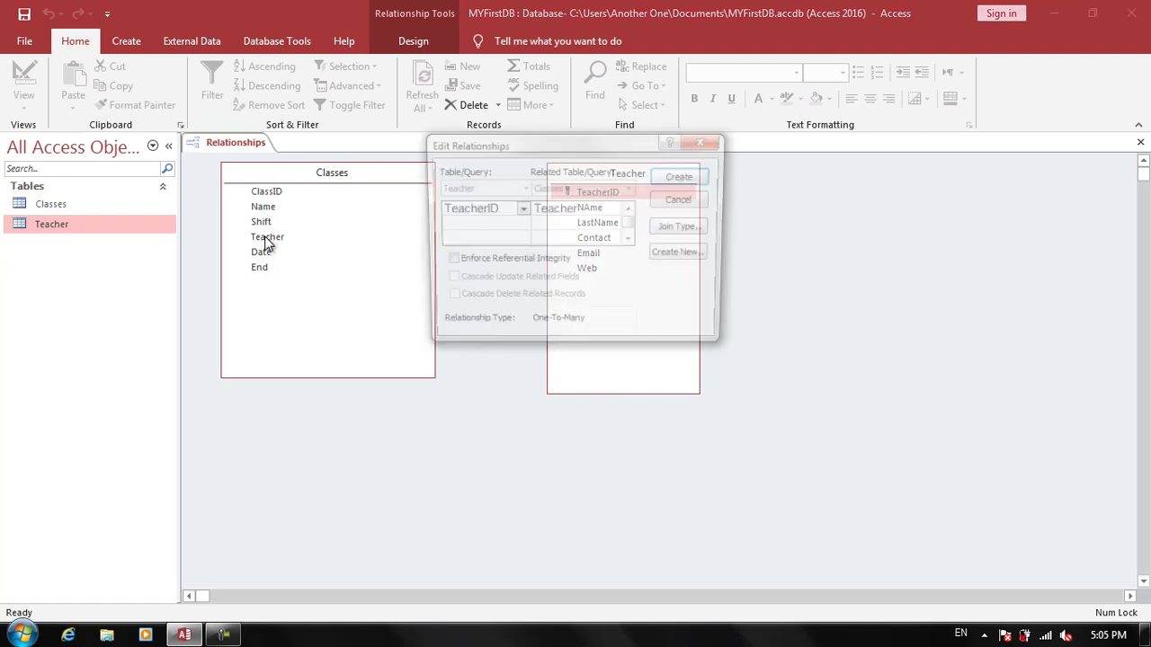
{"action": "left_click_drag", "start_coordinate": [537, 153], "coordinate": [510, 135]}
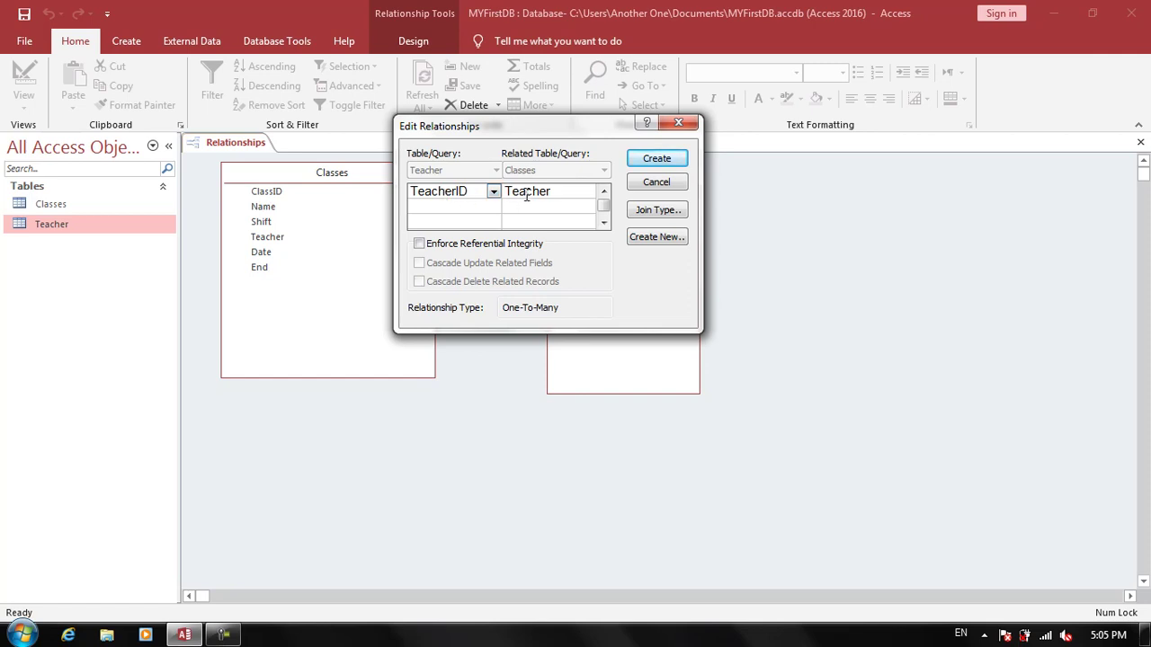
{"action": "left_click", "coordinate": [474, 245]}
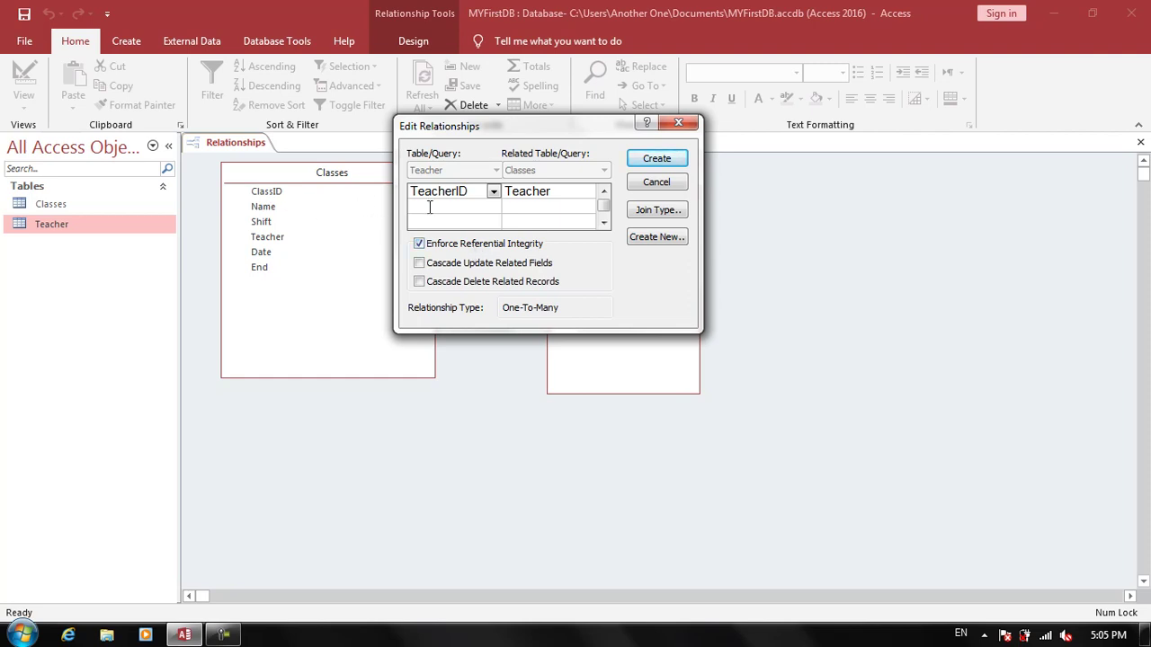
{"action": "mouse_move", "coordinate": [534, 139]}
{"action": "left_mouse_down"}
{"action": "mouse_move", "coordinate": [715, 82]}
{"action": "mouse_move", "coordinate": [848, 91]}
{"action": "left_mouse_up"}
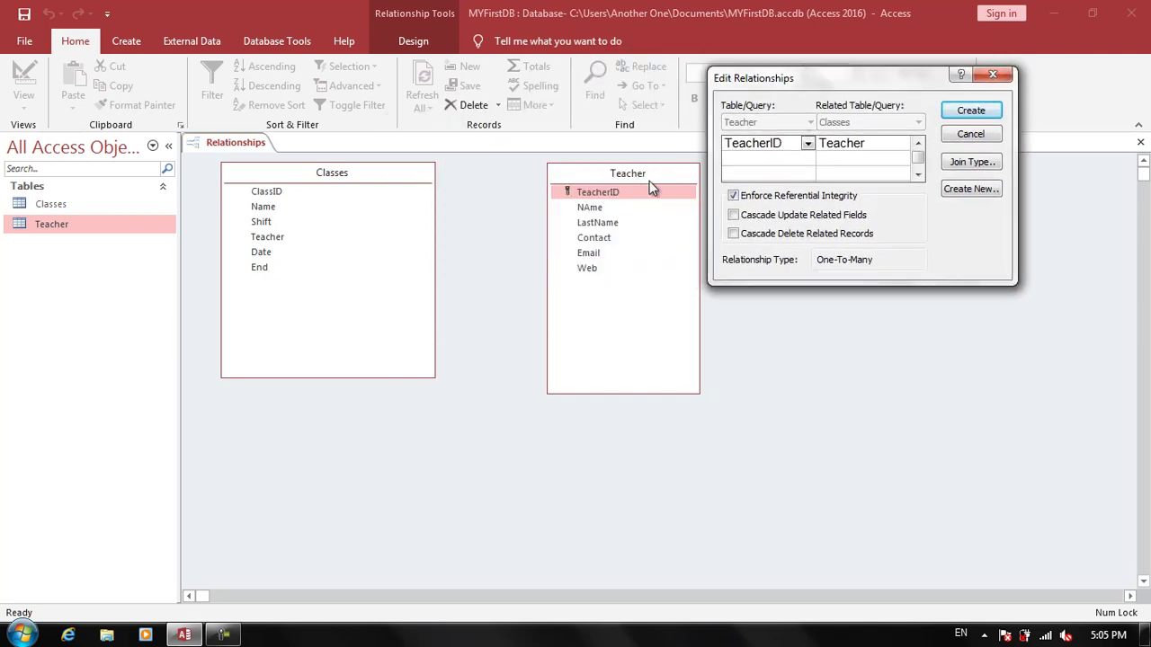
{"action": "left_click", "coordinate": [778, 223]}
{"action": "left_click", "coordinate": [761, 239]}
{"action": "left_click", "coordinate": [963, 117]}
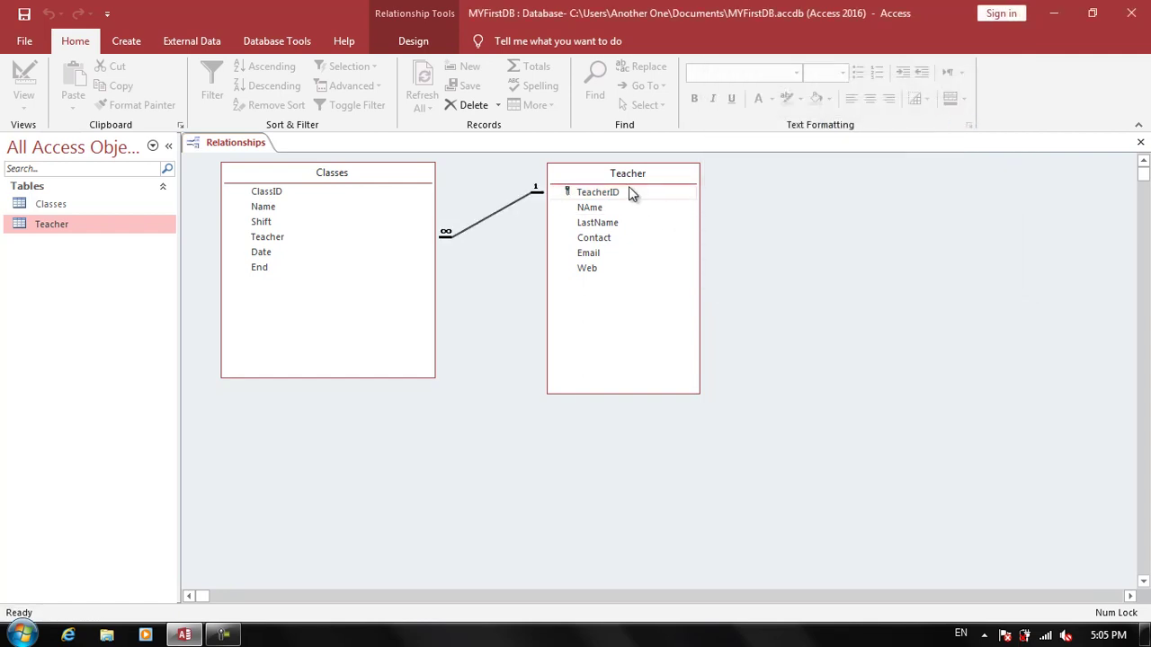
- Nudge the Teacher box and close Relationships, saving the layout
{"action": "left_click_drag", "start_coordinate": [629, 175], "coordinate": [676, 163]}
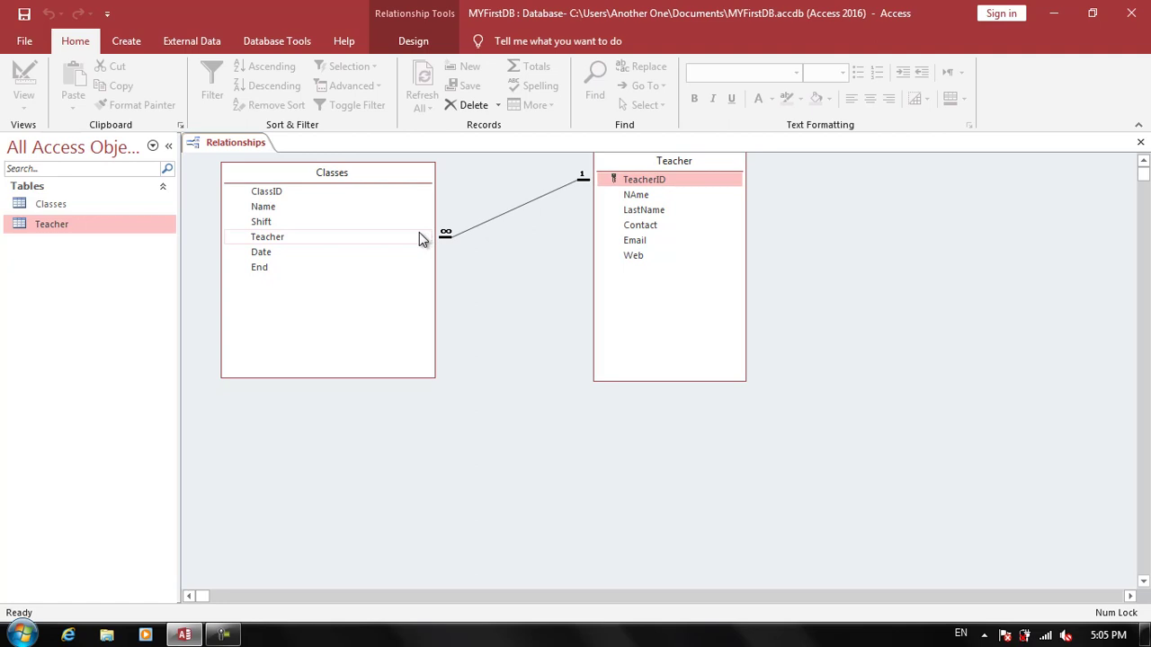
{"action": "key", "text": "ctrl+w"}
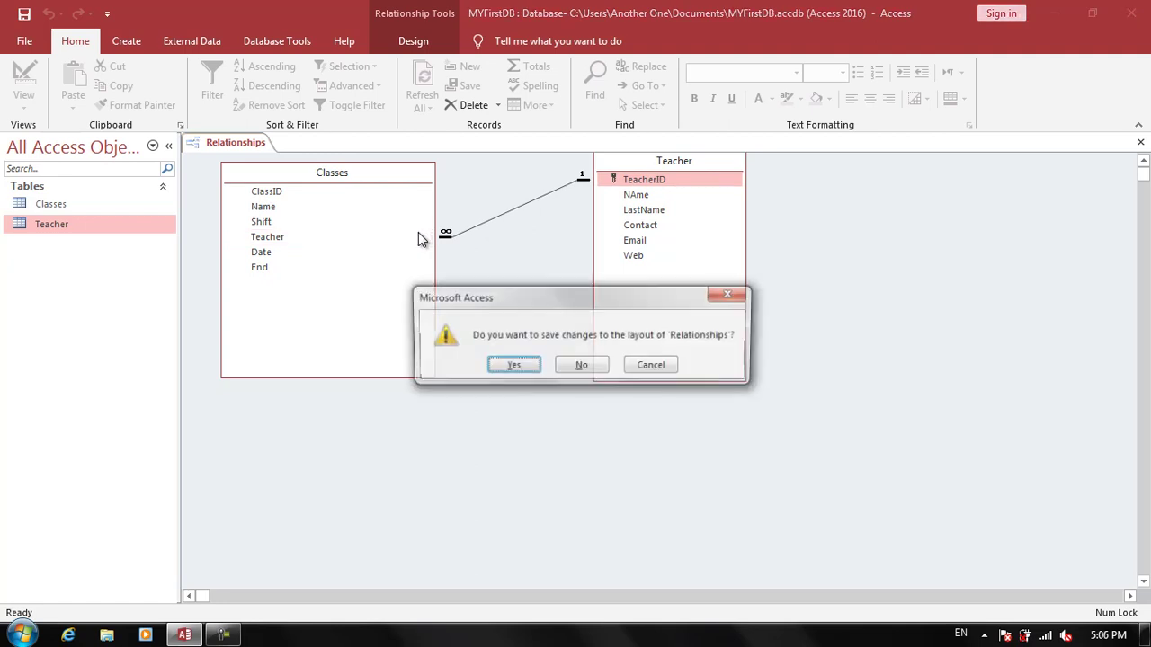
{"action": "key", "text": "Return"}
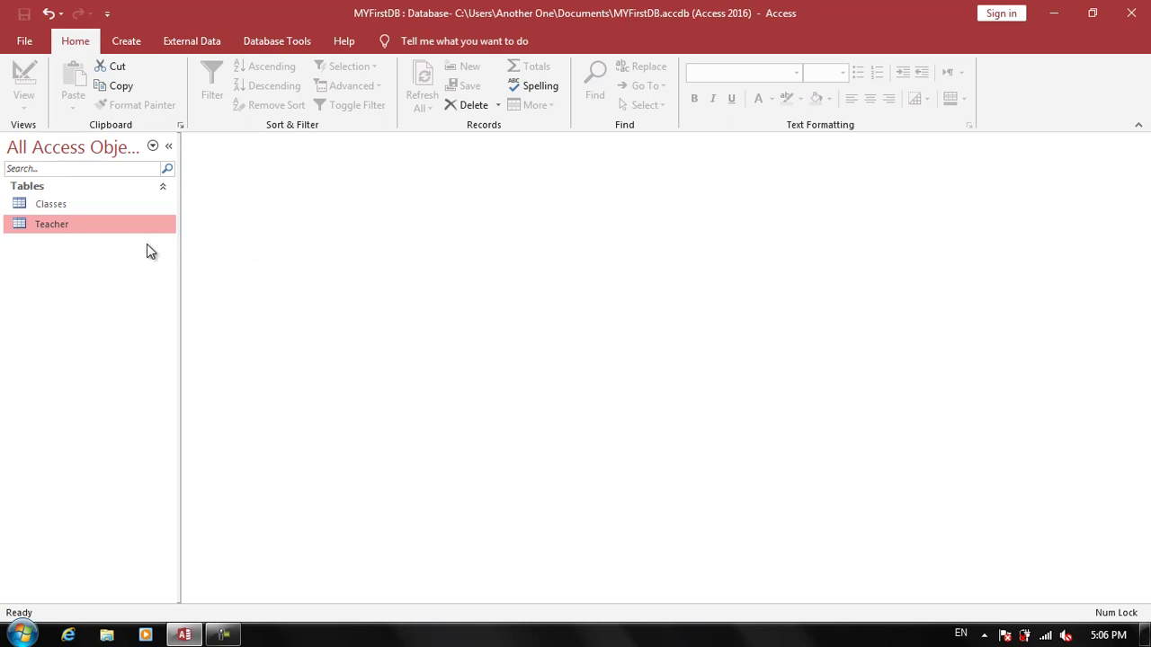
- In the Classes table, enter ClassID 1, name Windows, Shift 1 and Teacher 2
{"action": "double_click", "coordinate": [93, 209]}
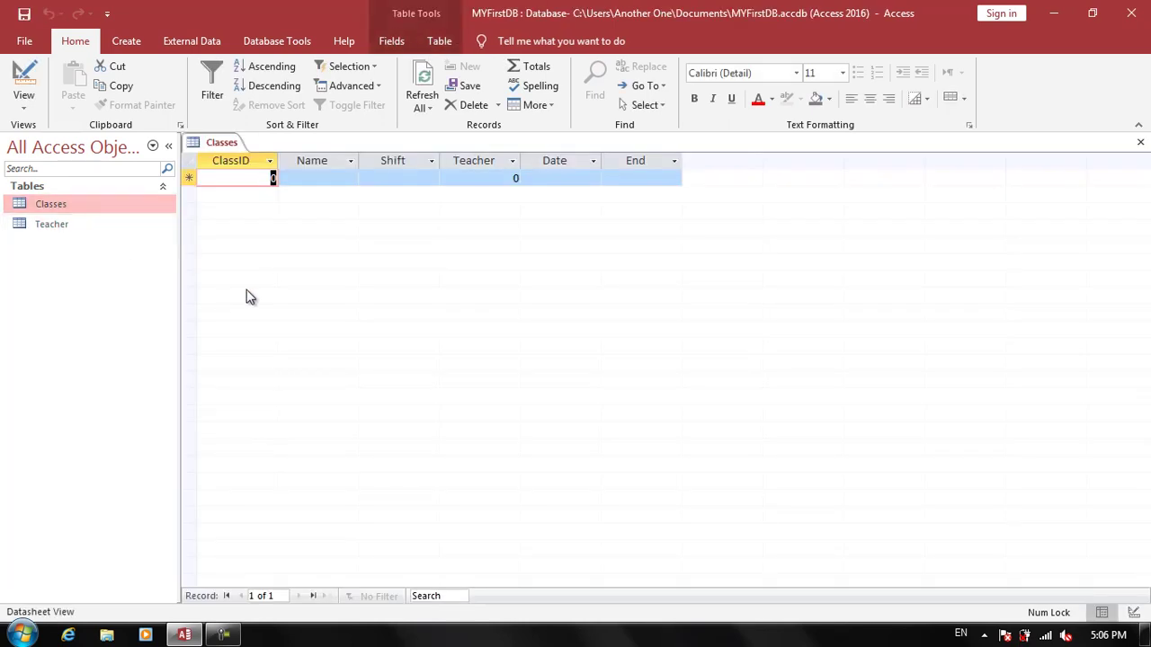
{"action": "type", "text": "1"}
{"action": "key", "text": "Tab"}
{"action": "type", "text": "W"}
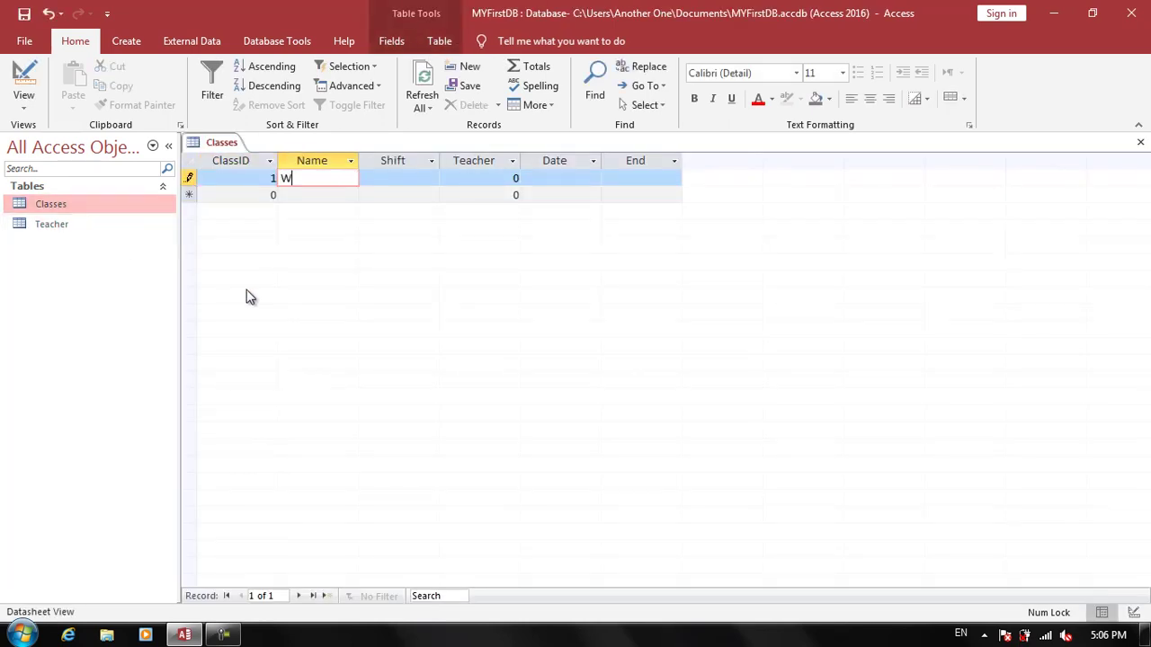
{"action": "type", "text": "indows"}
{"action": "key", "text": "Tab"}
{"action": "type", "text": "1"}
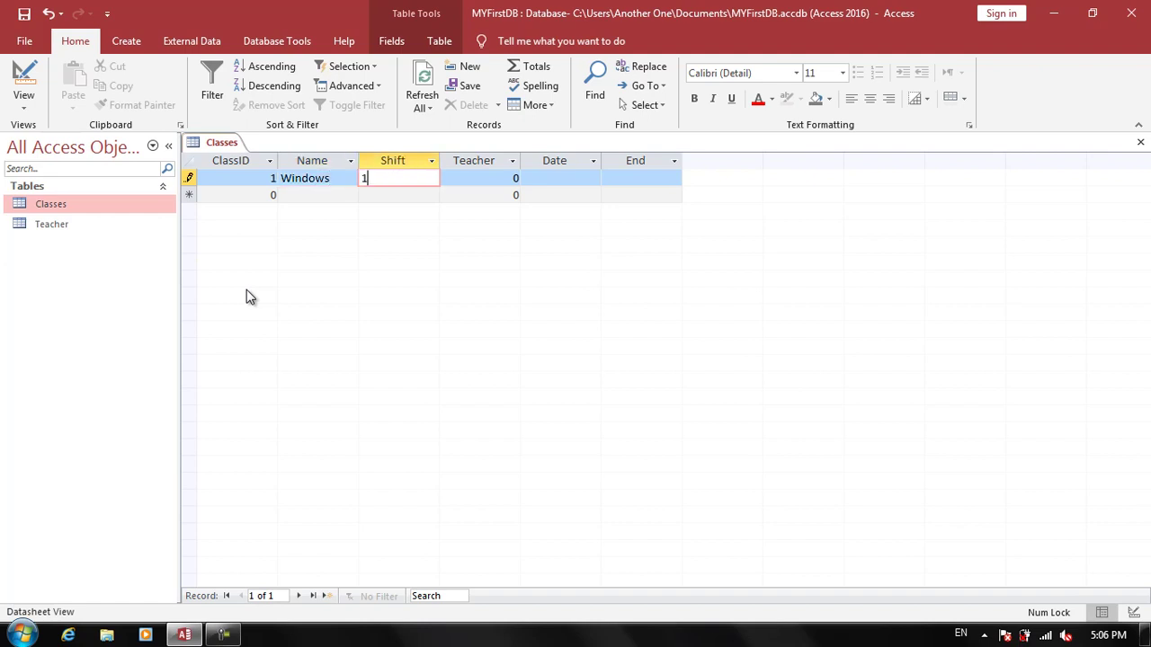
{"action": "key", "text": "Tab"}
{"action": "type", "text": "2"}
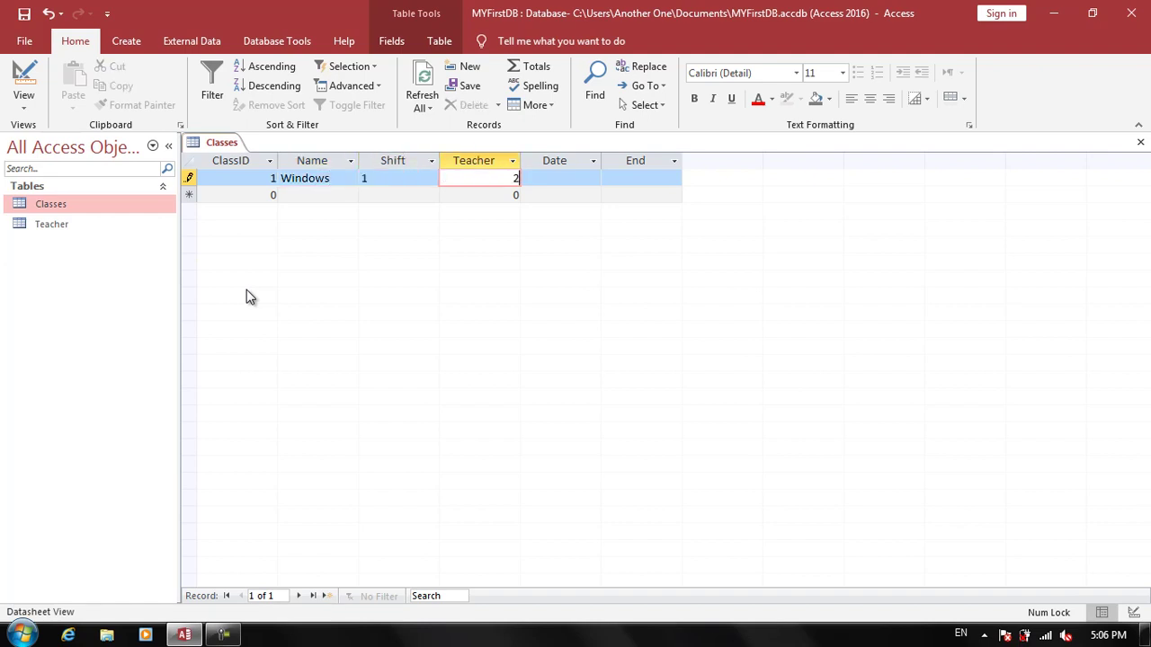
{"action": "key", "text": "Tab"}
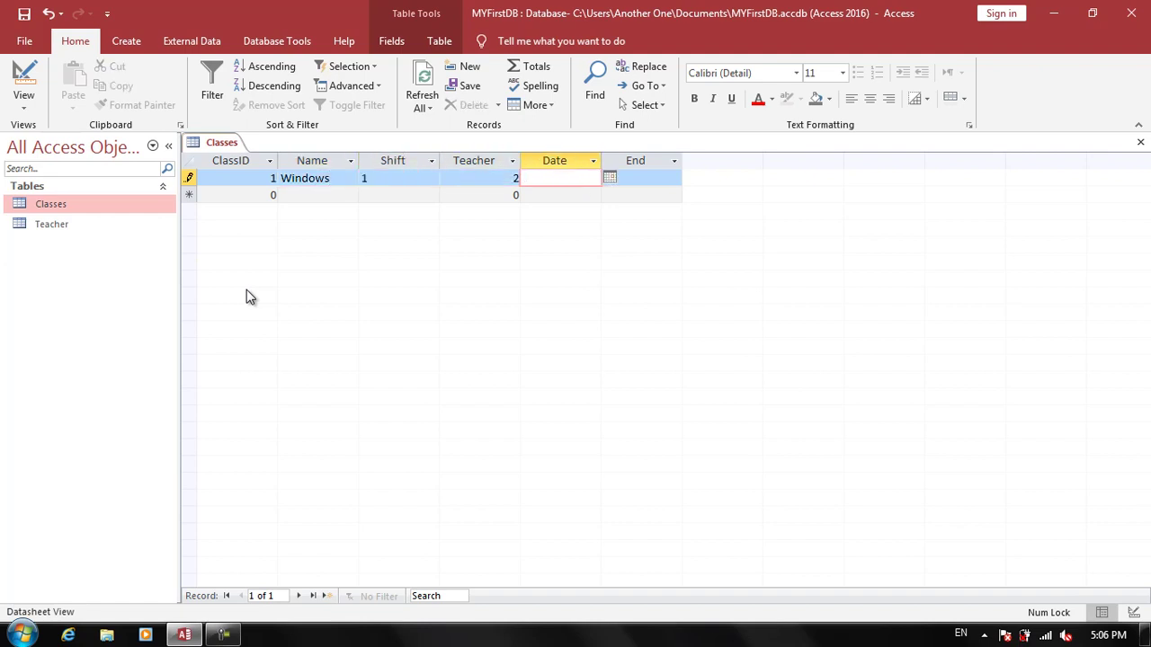
- Enter dates 2021/7/4 and 022/7/4, dismiss the related-record error, and discard the record
{"action": "type", "text": "2021/7/4"}
{"action": "key", "text": "Tab"}
{"action": "type", "text": "0"}
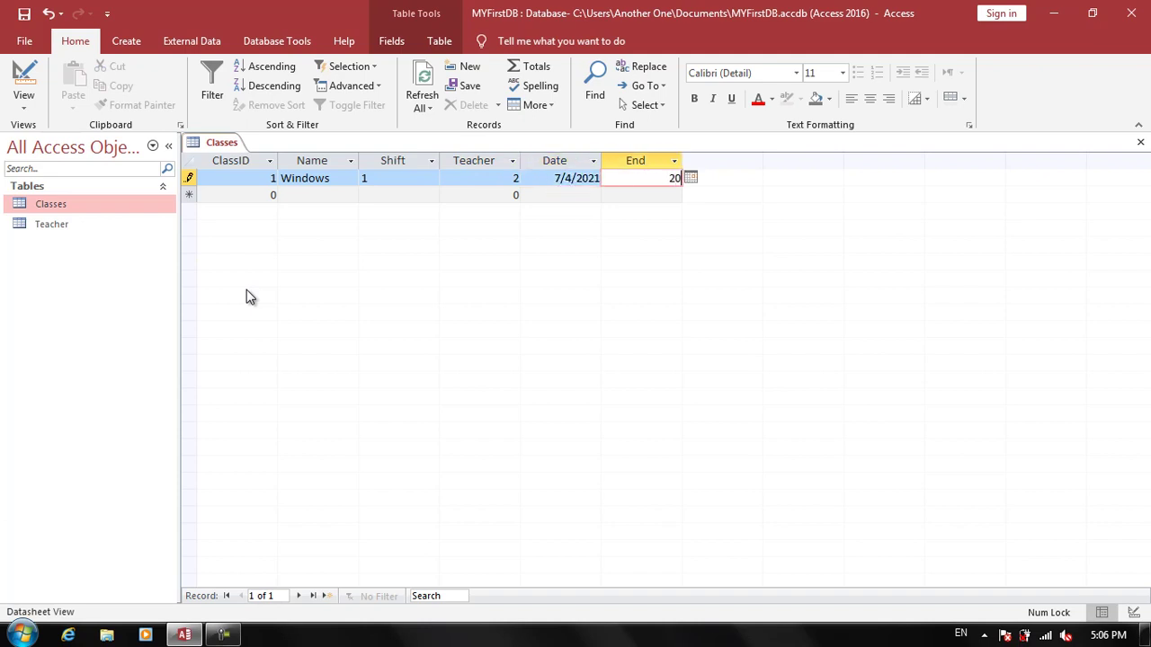
{"action": "type", "text": "22/7/4"}
{"action": "key", "text": "Tab"}
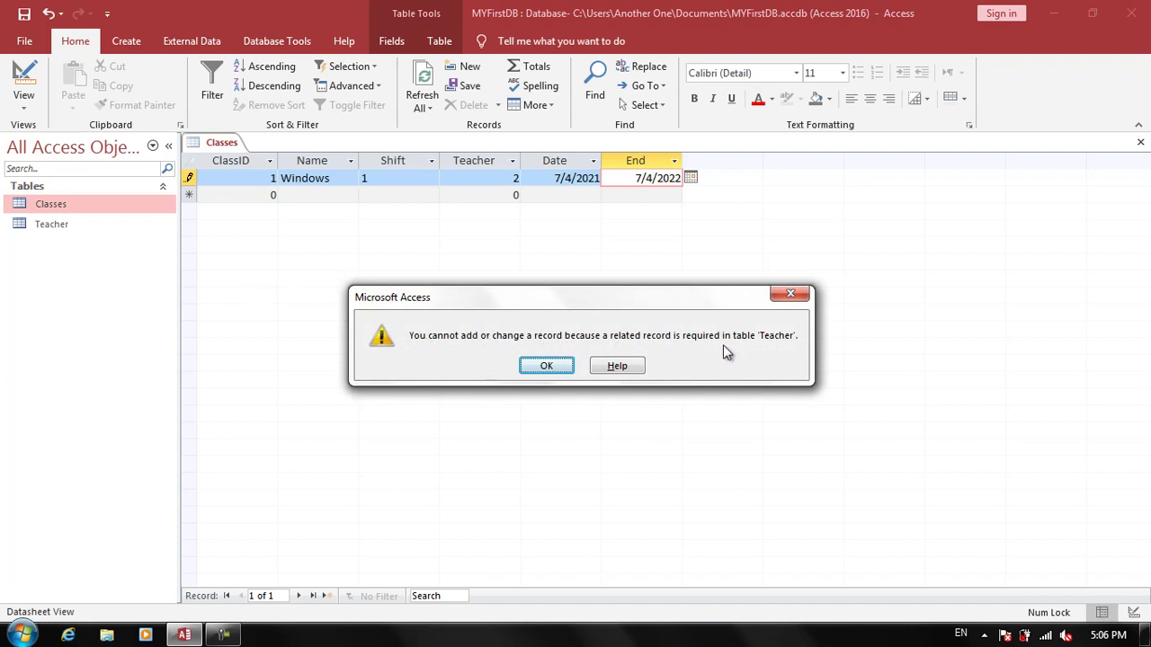
{"action": "left_click", "coordinate": [556, 370]}
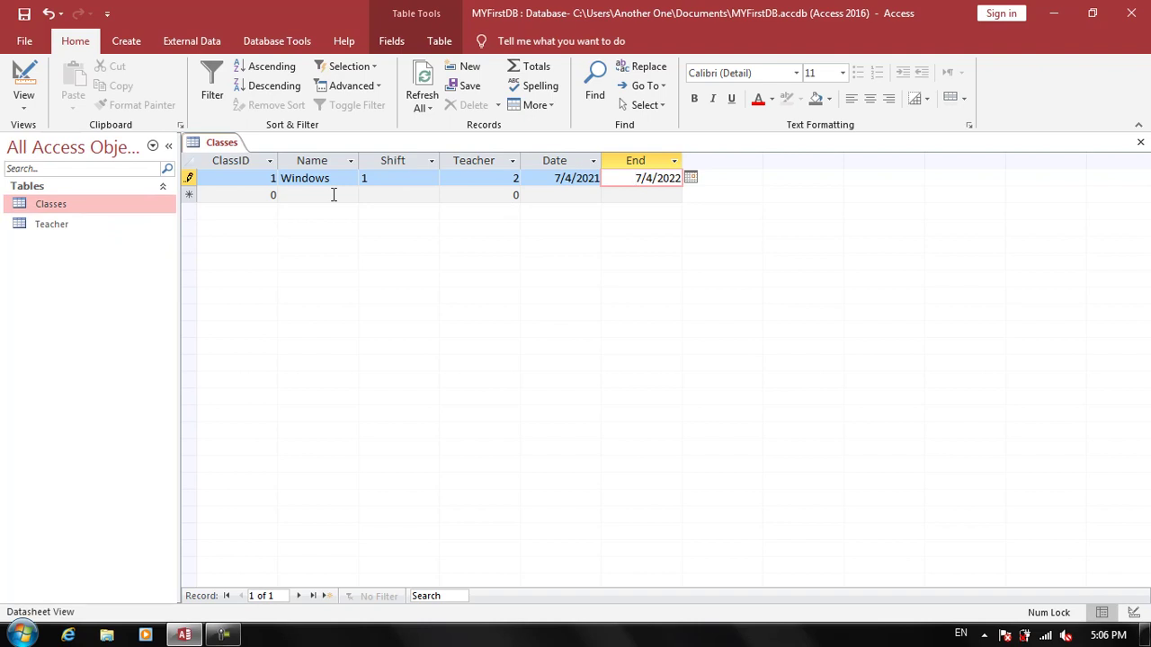
{"action": "key", "text": "Escape"}
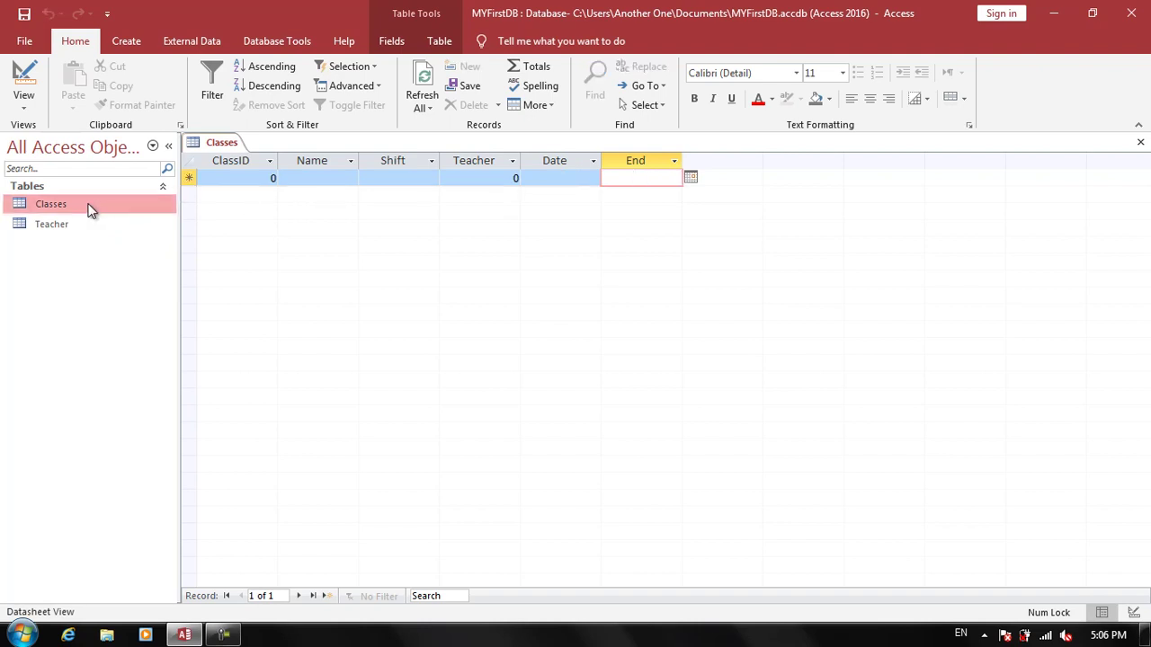
- In the Teacher table, add teacher ID 250 with name, last name, contact, and placeholder email and web
{"action": "double_click", "coordinate": [87, 225]}
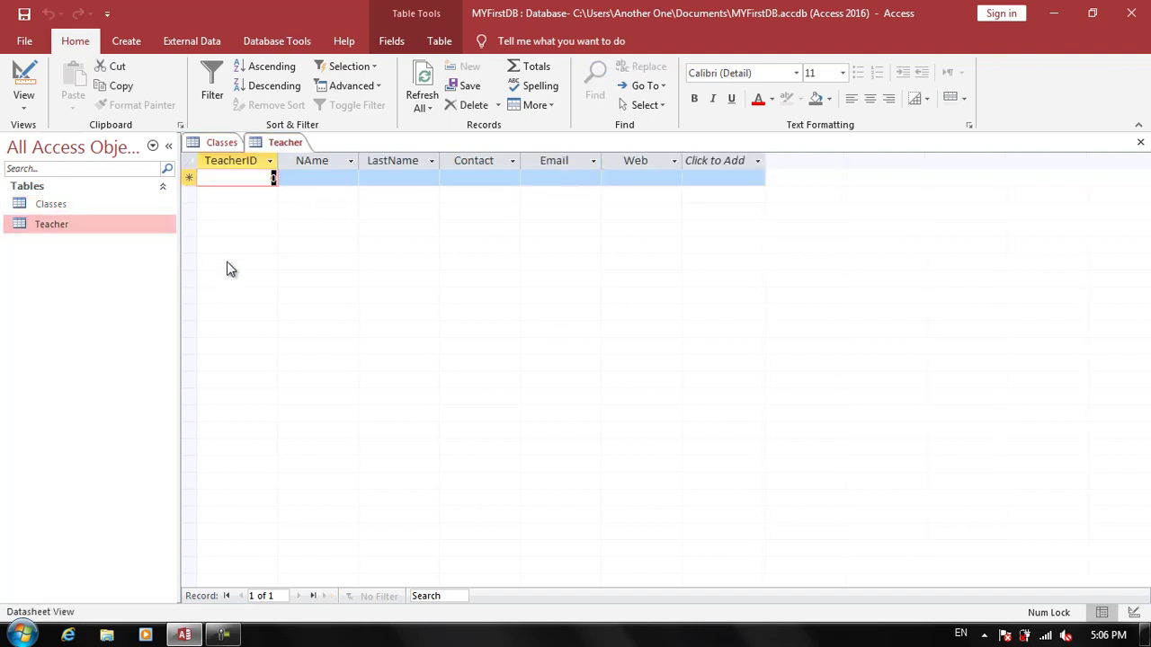
{"action": "type", "text": "1"}
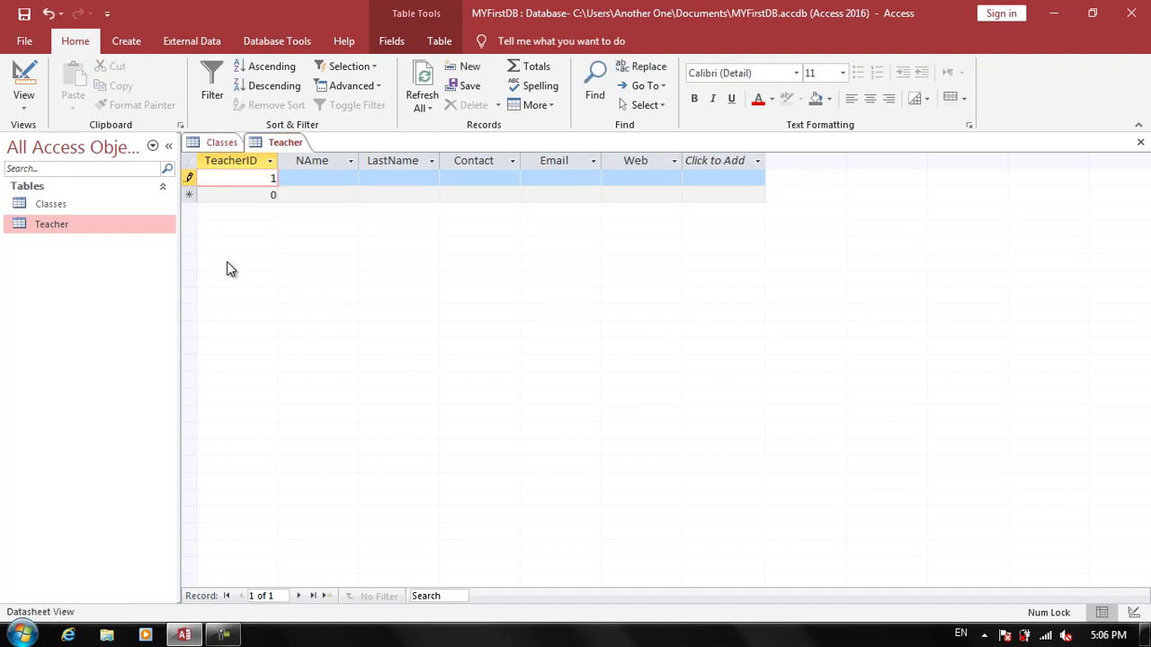
{"action": "type", "text": "250"}
{"action": "key", "text": "Tab"}
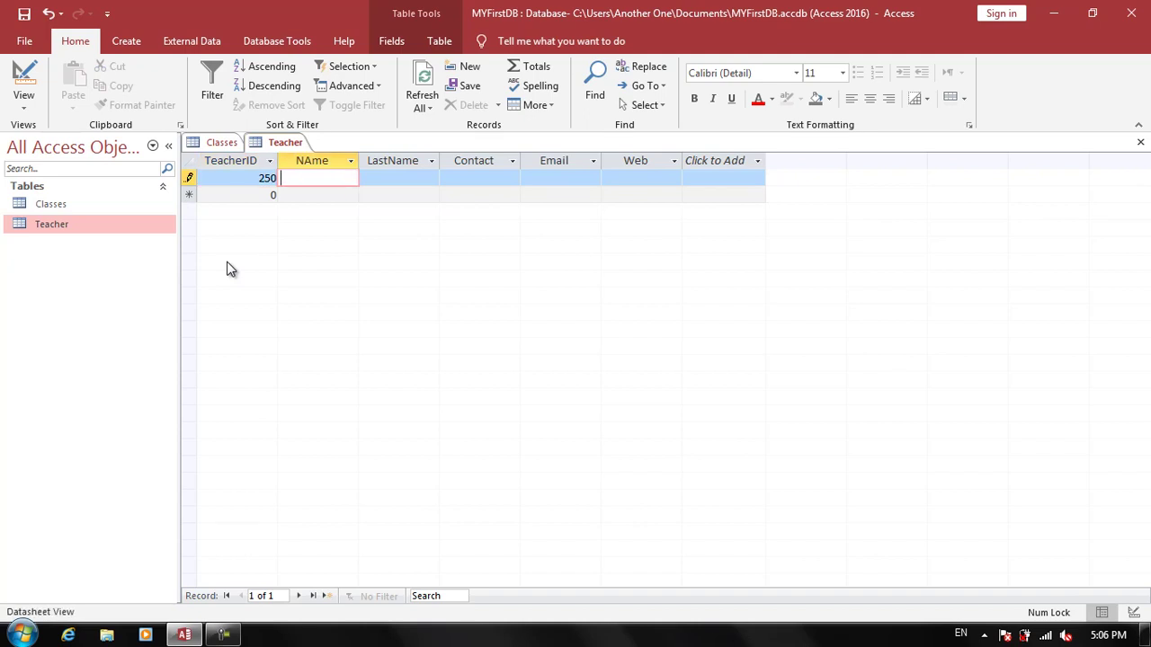
{"action": "key", "text": "Tab"}
{"action": "type", "text": "A"}
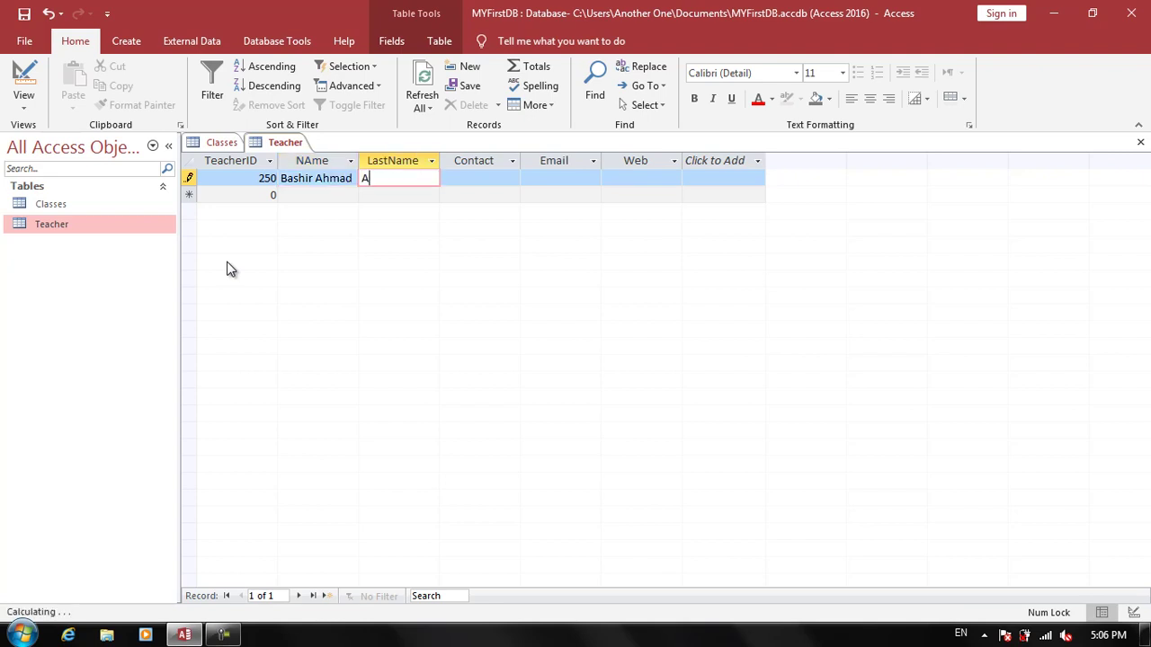
{"action": "type", "text": "fghan"}
{"action": "key", "text": "Tab"}
{"action": "type", "text": "07800"}
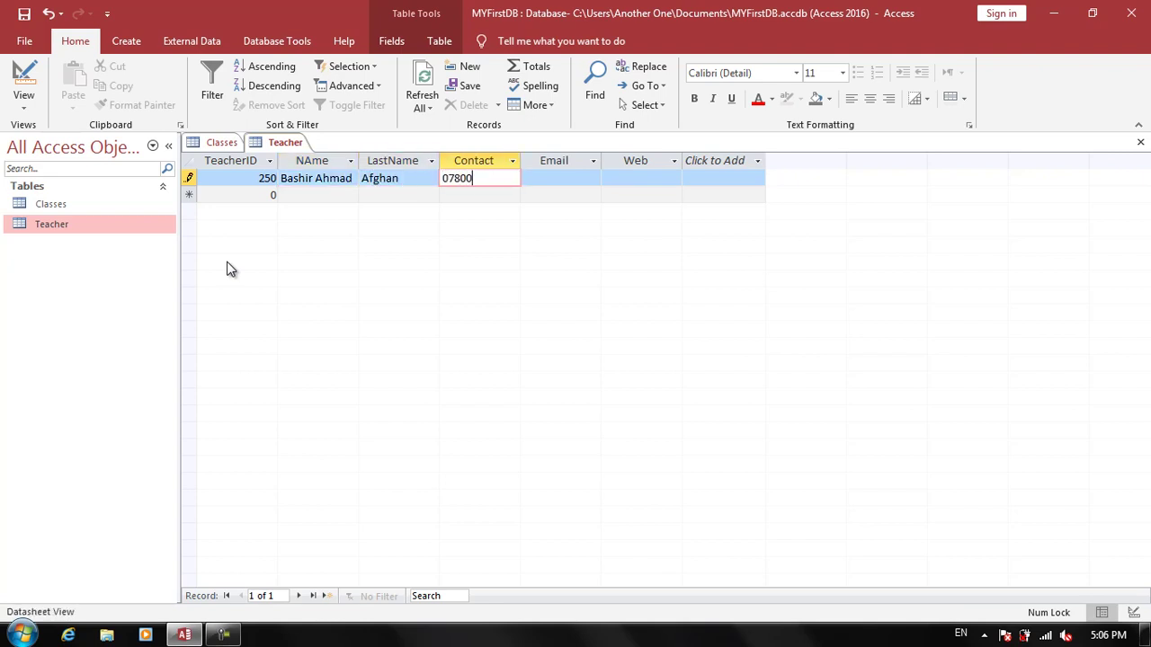
{"action": "type", "text": "000"}
{"action": "key", "text": "Tab"}
{"action": "type", "text": "asdfsad f"}
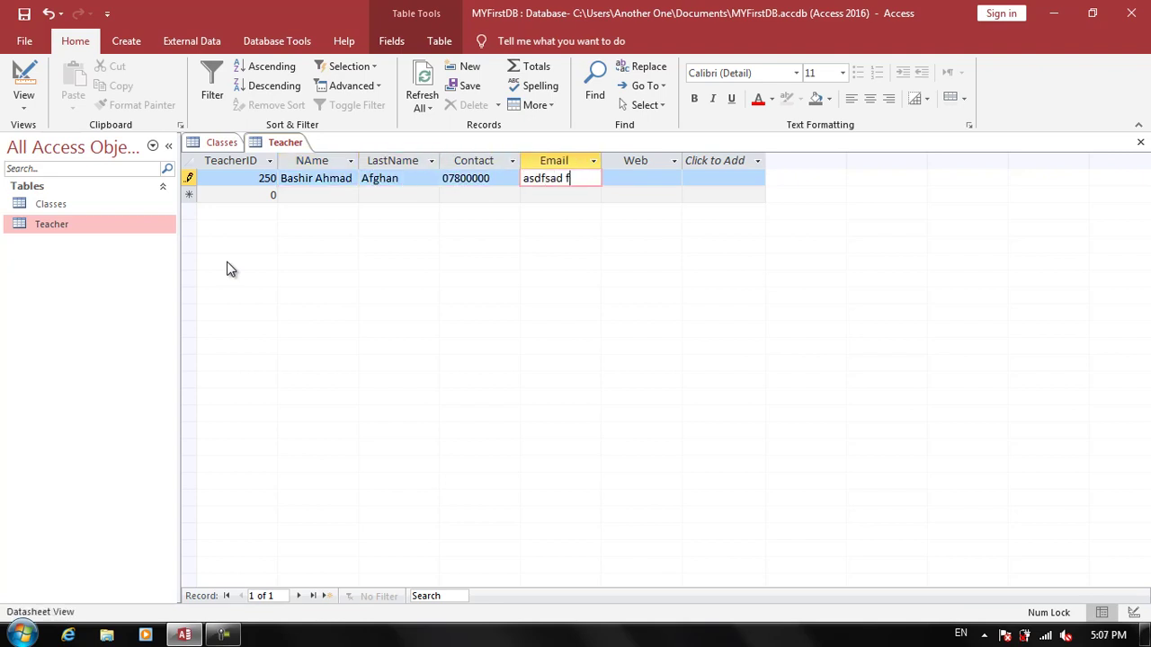
{"action": "key", "text": "Tab"}
{"action": "type", "text": "sdf sdf"}
{"action": "key", "text": "Tab"}
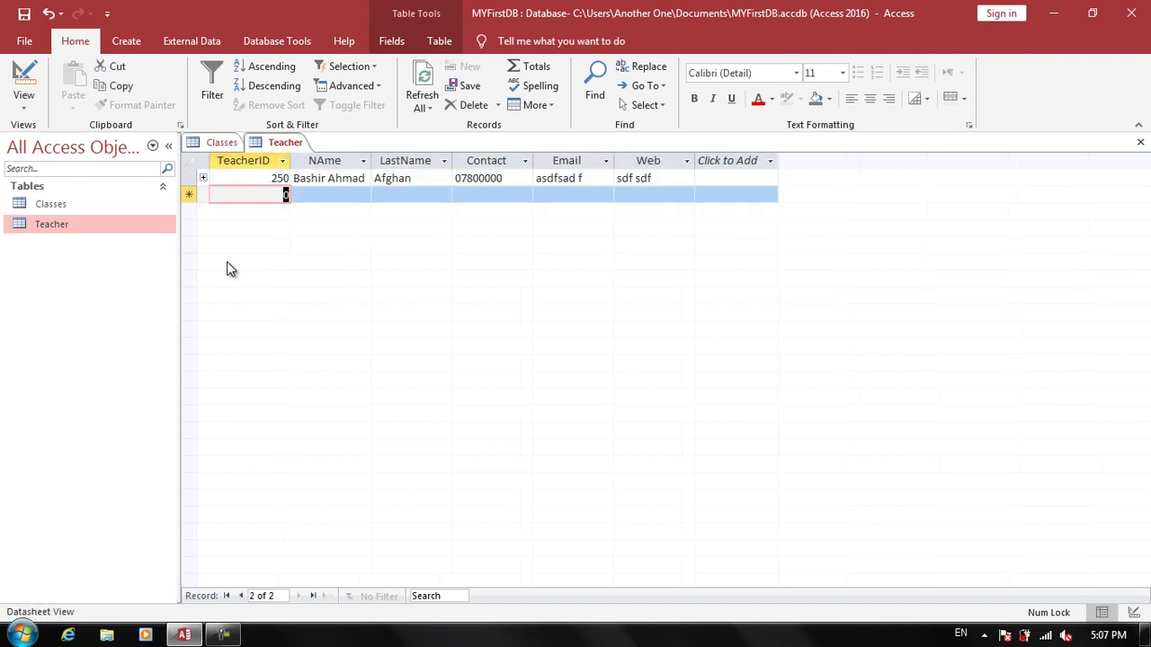
- Add a second teacher, ID 230, with name, last name, contact and placeholder email and web
{"action": "type", "text": "230"}
{"action": "key", "text": "Tab"}
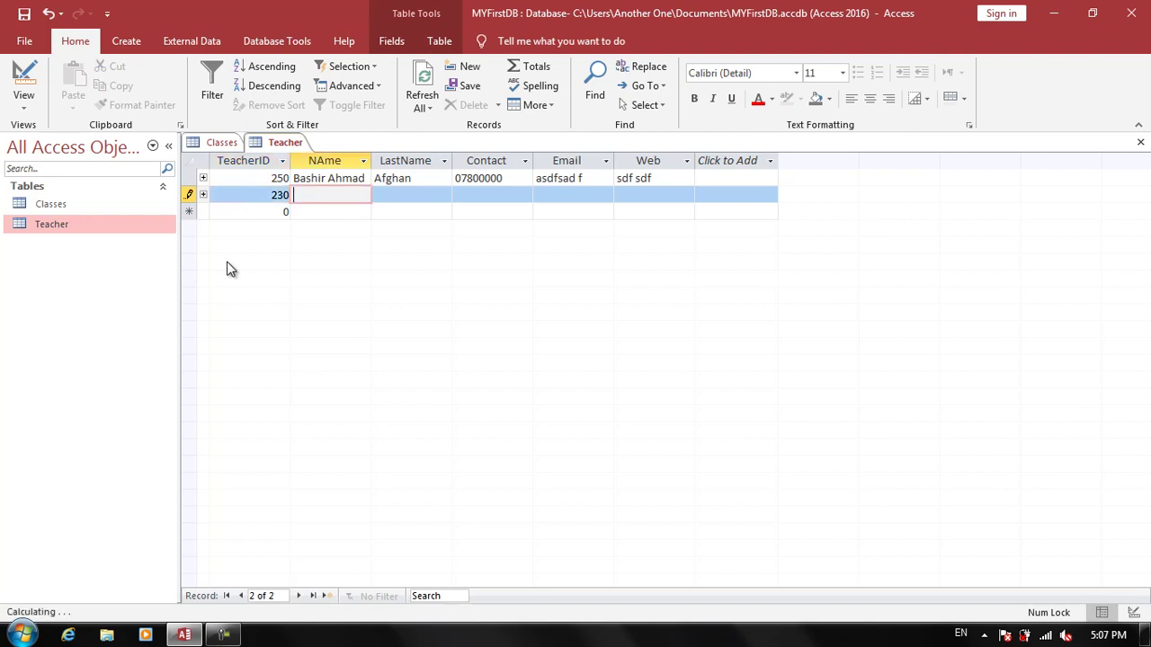
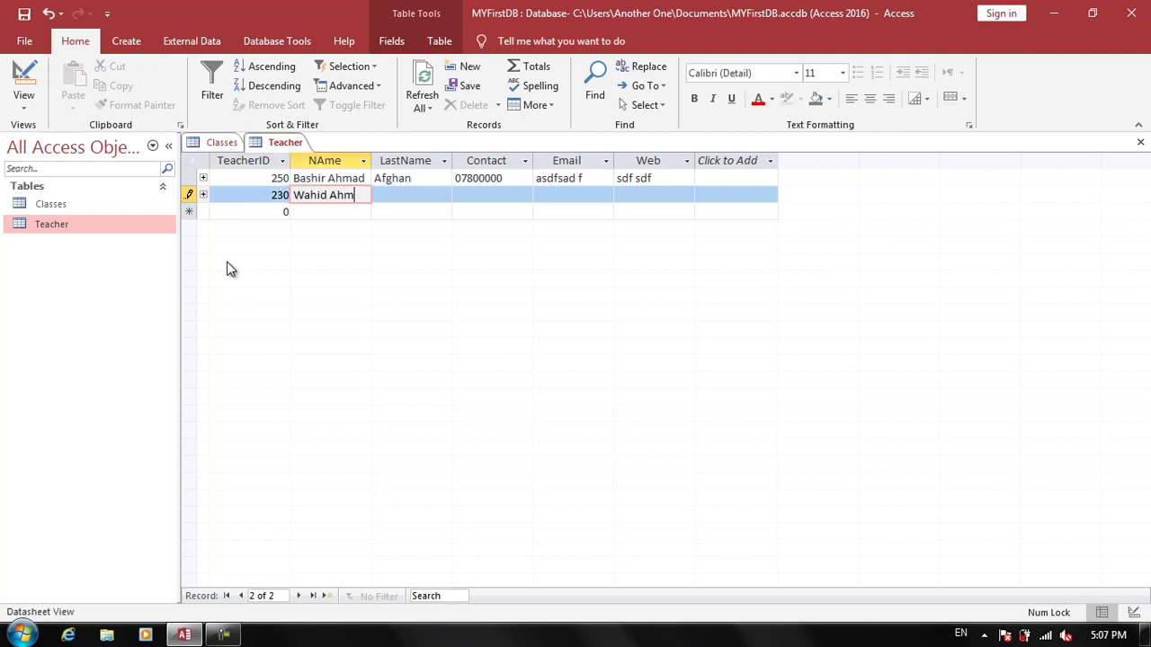
{"action": "key", "text": "Tab"}
{"action": "type", "text": "Om"}
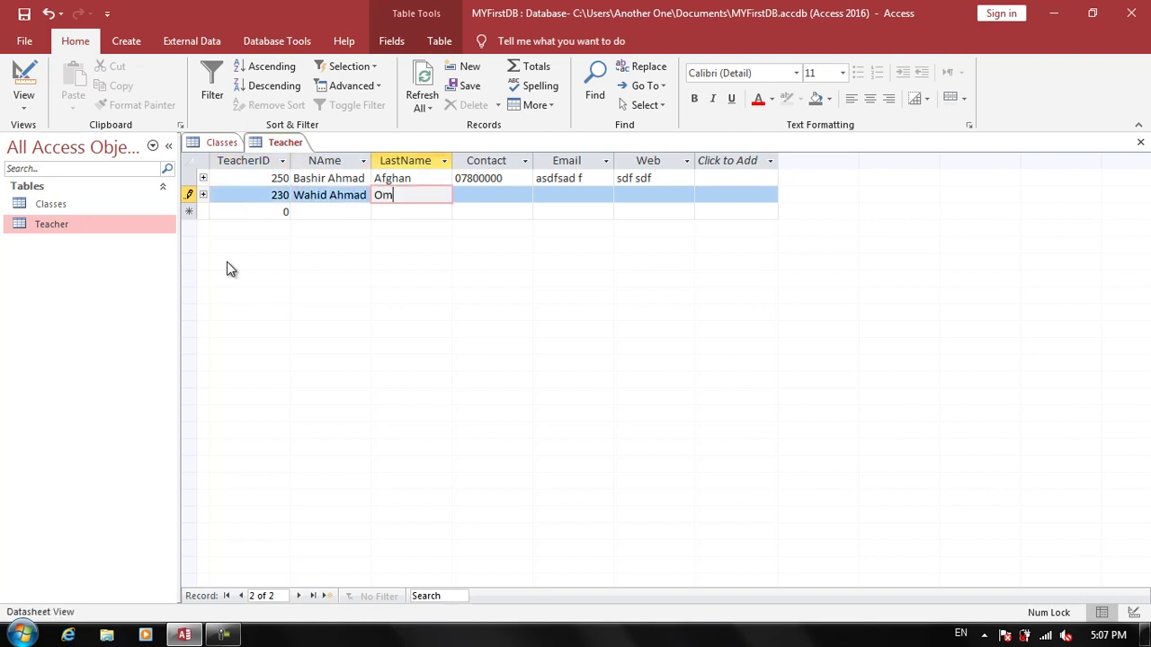
{"action": "type", "text": "ari"}
{"action": "key", "text": "Tab"}
{"action": "type", "text": "64560654"}
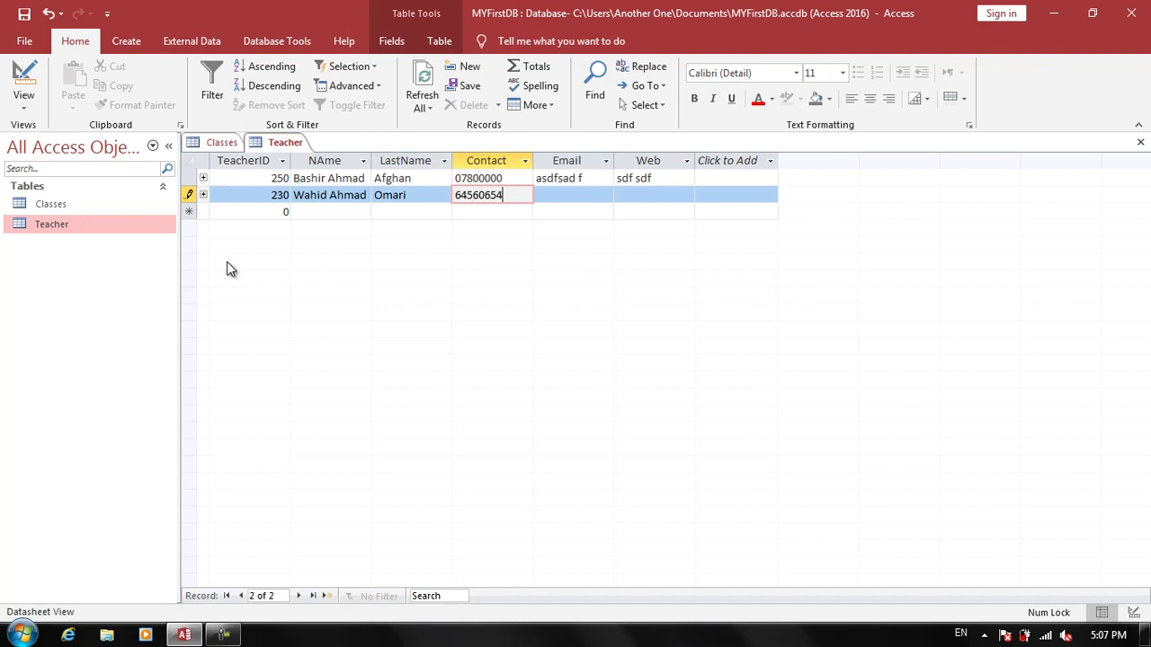
{"action": "type", "text": "6\\"}
{"action": "key", "text": "BackSpace"}
{"action": "key", "text": "Tab"}
{"action": "type", "text": "sdfsdf"}
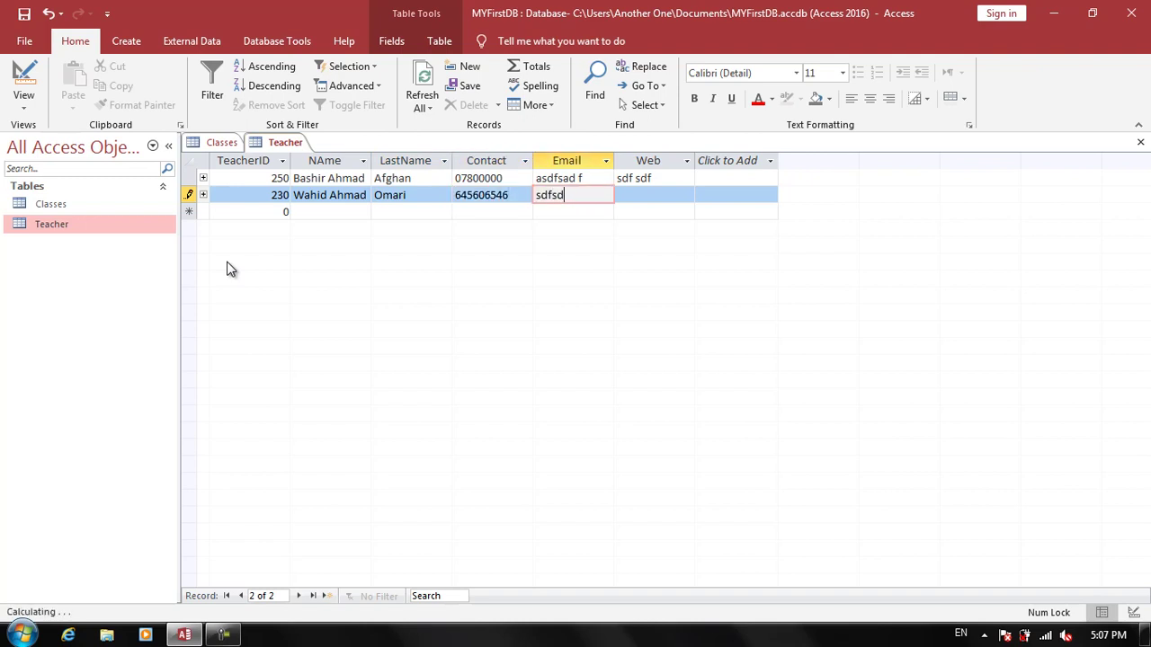
{"action": "key", "text": "Tab"}
{"action": "type", "text": "sdfsdf"}
{"action": "key", "text": "Tab"}
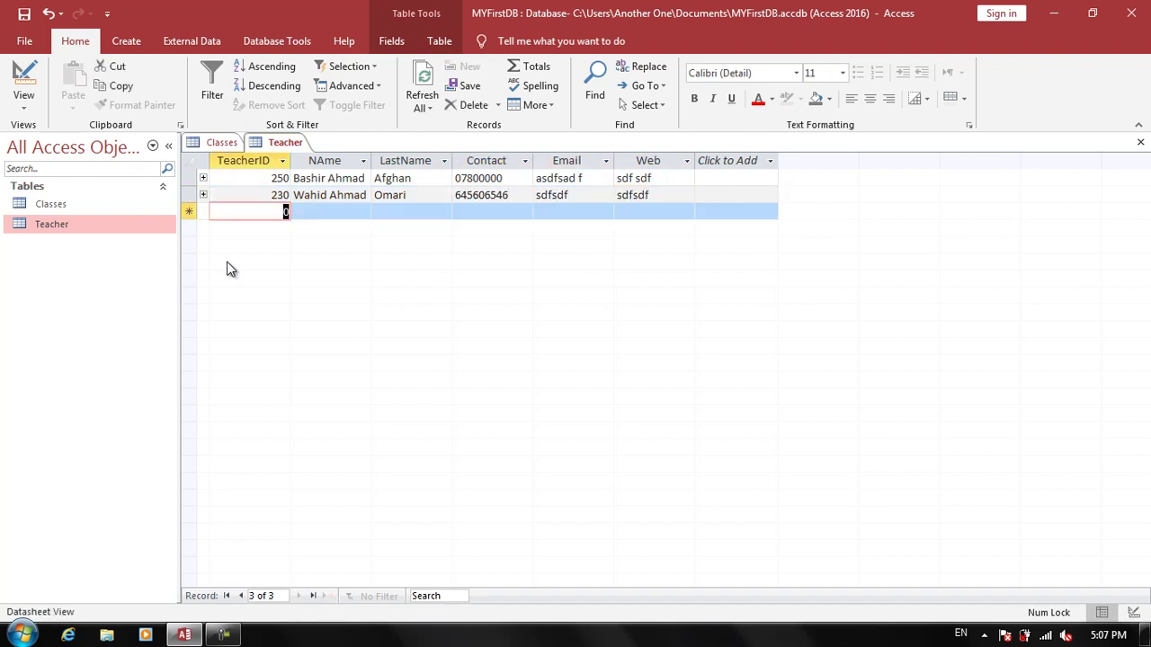
- Add a third teacher, also ID 230, with name, last name, contact and placeholder text
{"action": "type", "text": "230"}
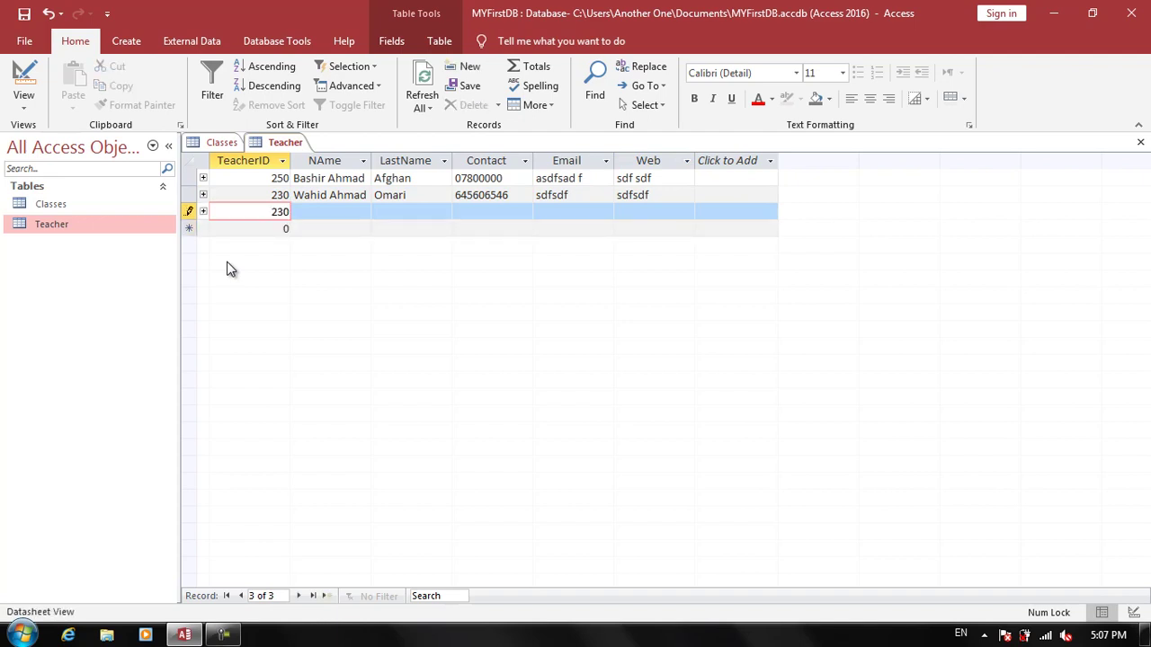
{"action": "key", "text": "Tab"}
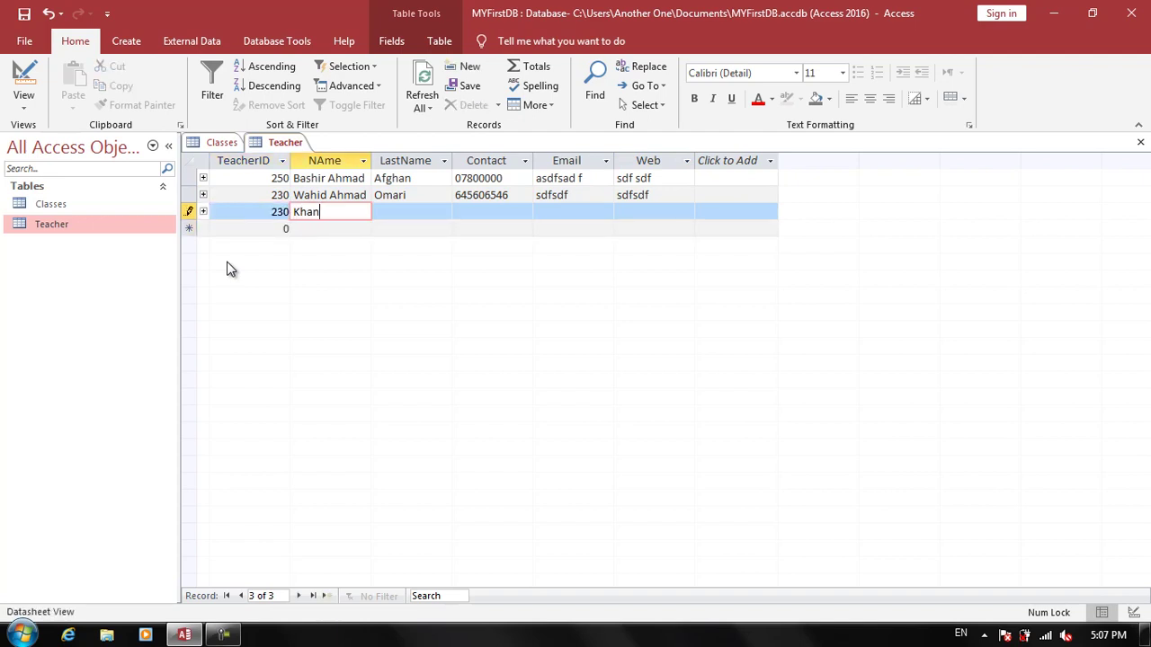
{"action": "key", "text": "Tab"}
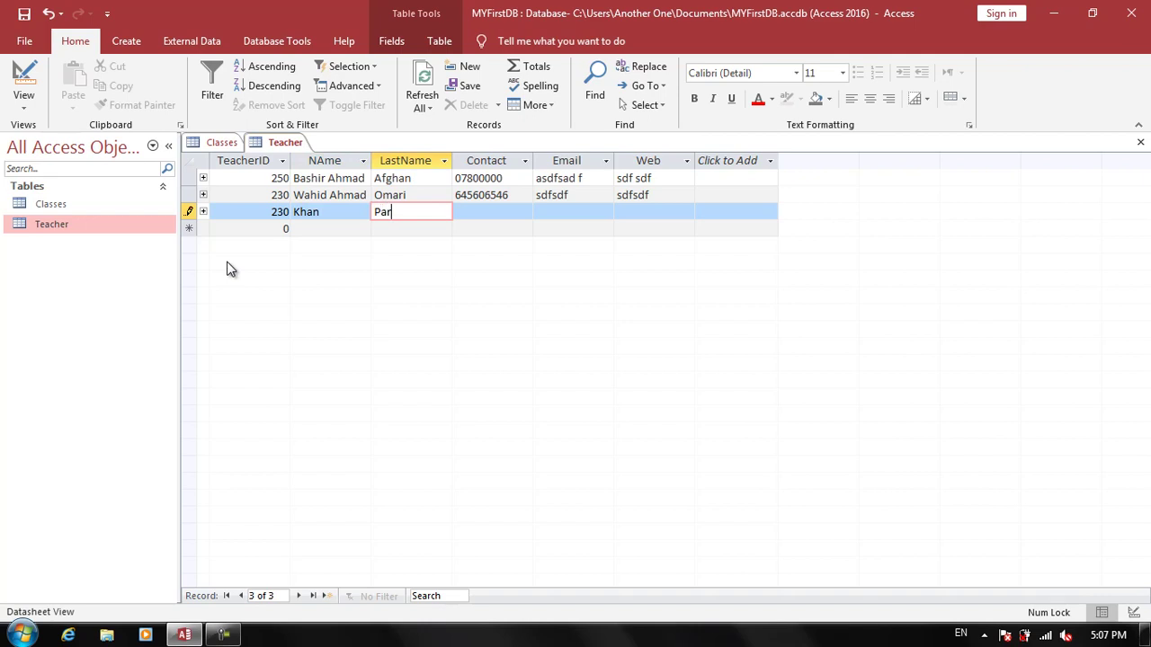
{"action": "key", "text": "Tab"}
{"action": "type", "text": "00797"}
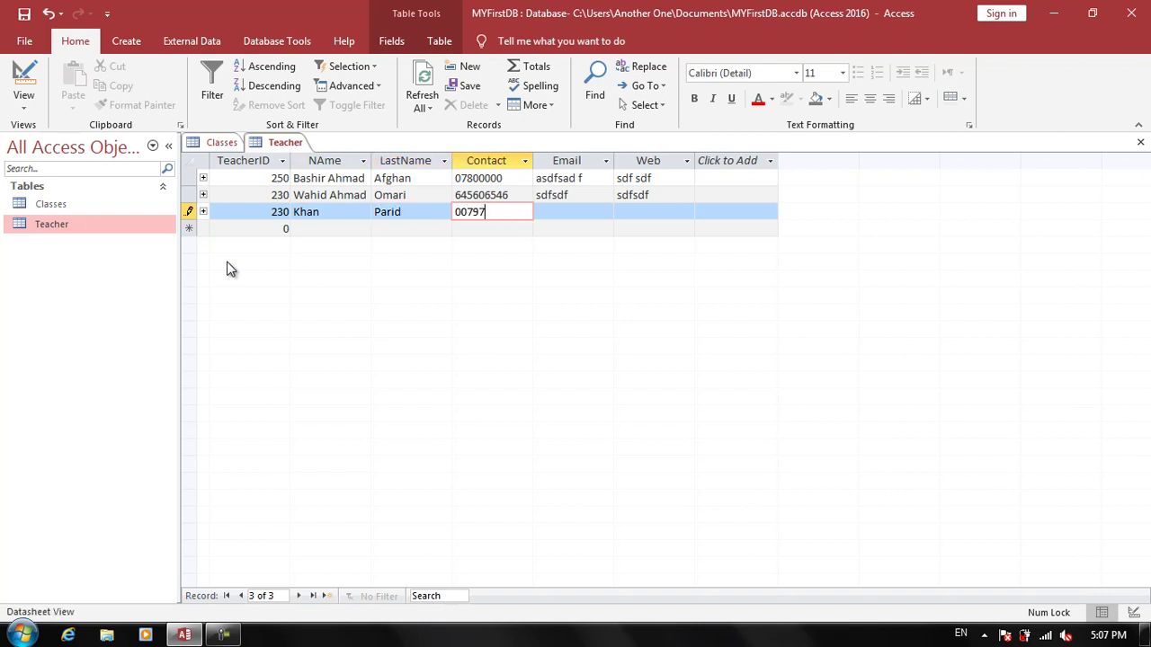
{"action": "type", "text": "90"}
{"action": "key", "text": "Tab"}
{"action": "type", "text": "sdfsdfsdf"}
{"action": "key", "text": "Tab"}
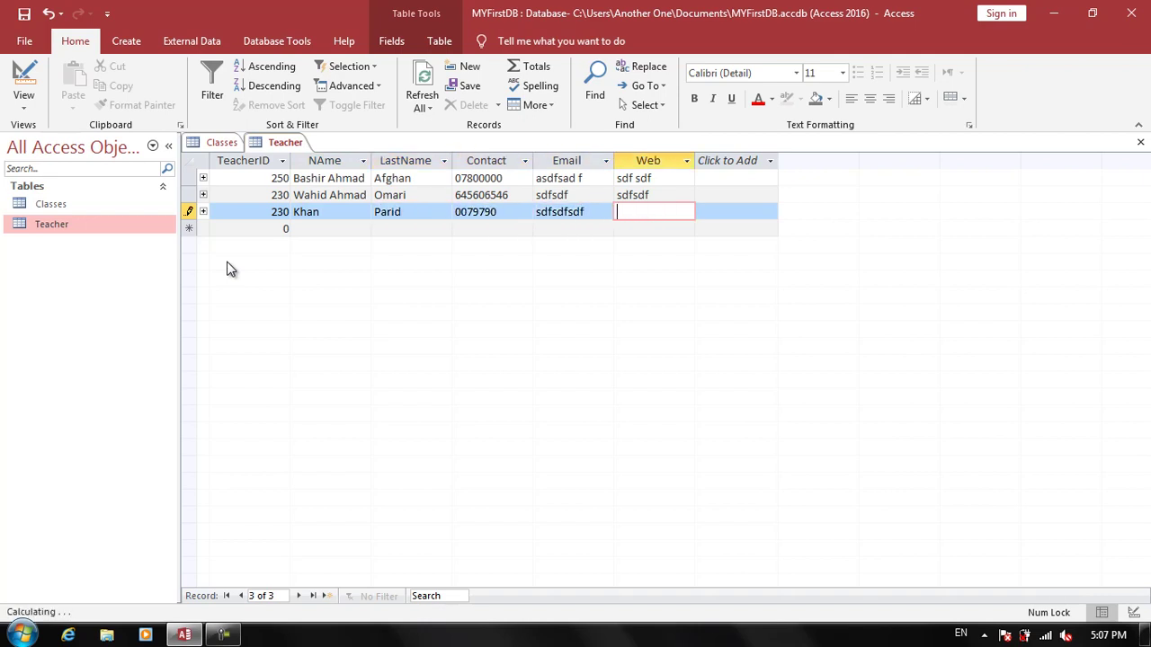
{"action": "type", "text": "sdfsdf"}
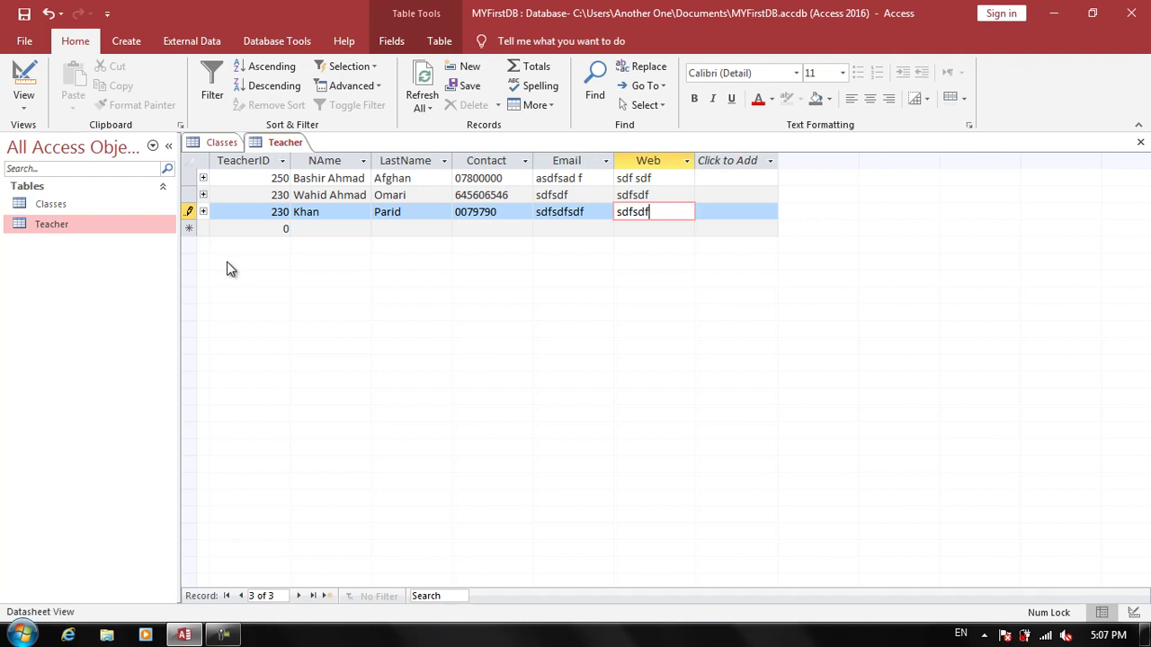
{"action": "key", "text": "Tab"}
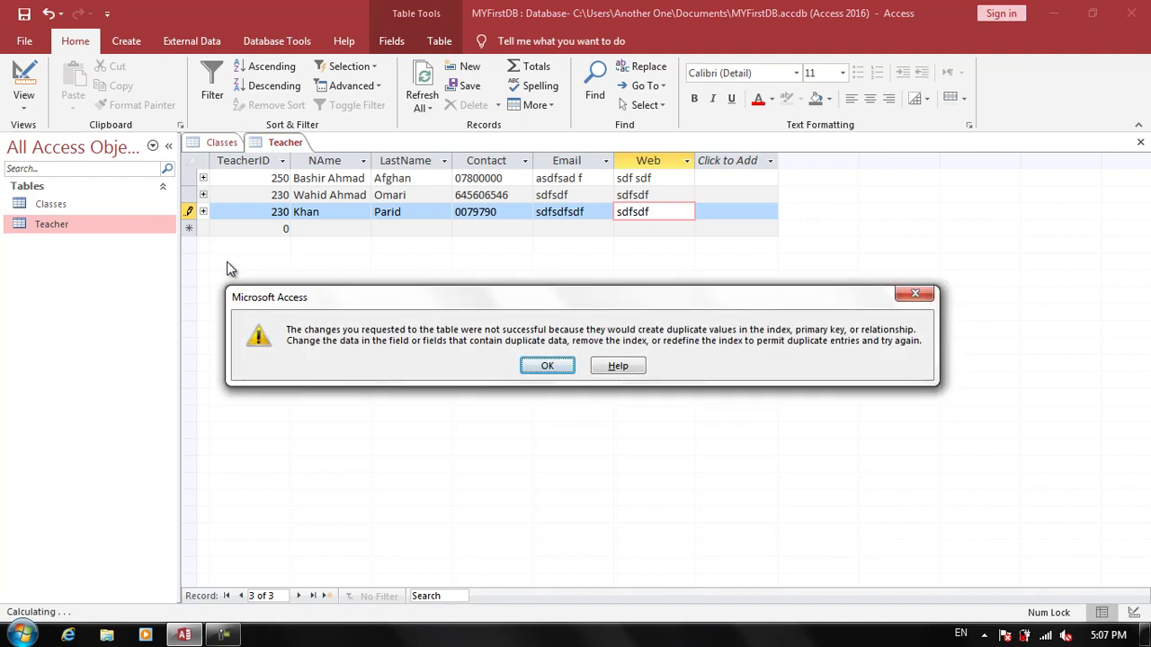
- Dismiss the duplicate-key error and change the third teacher's ID from 230 to 235
{"action": "key", "text": "Return"}
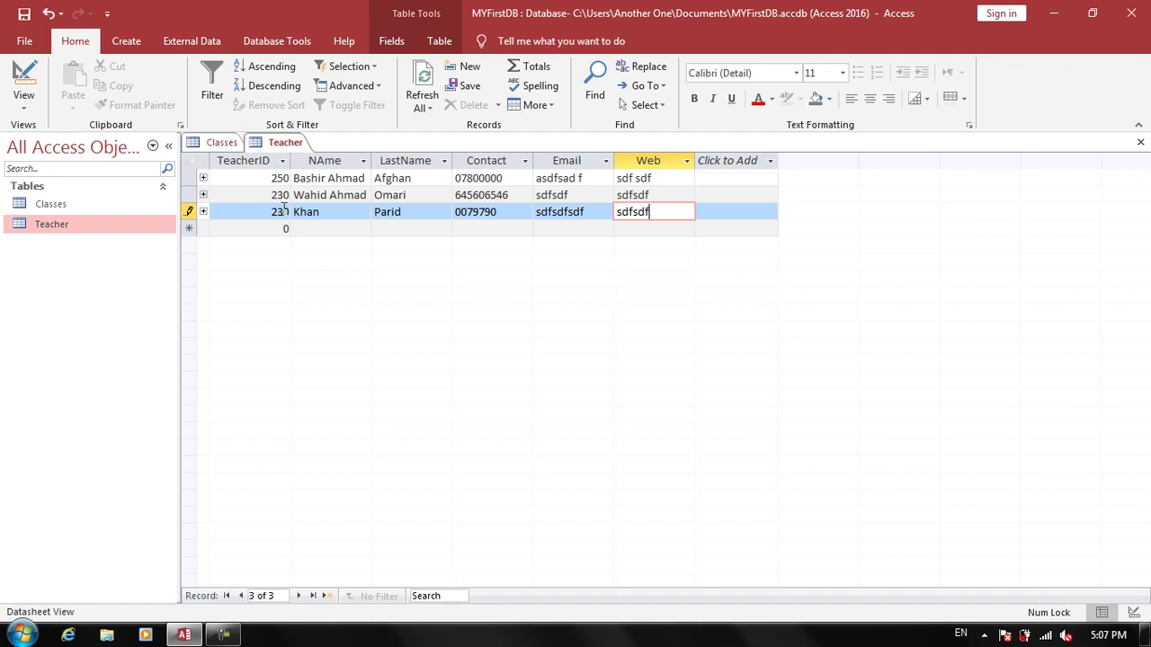
{"action": "left_click", "coordinate": [283, 211]}
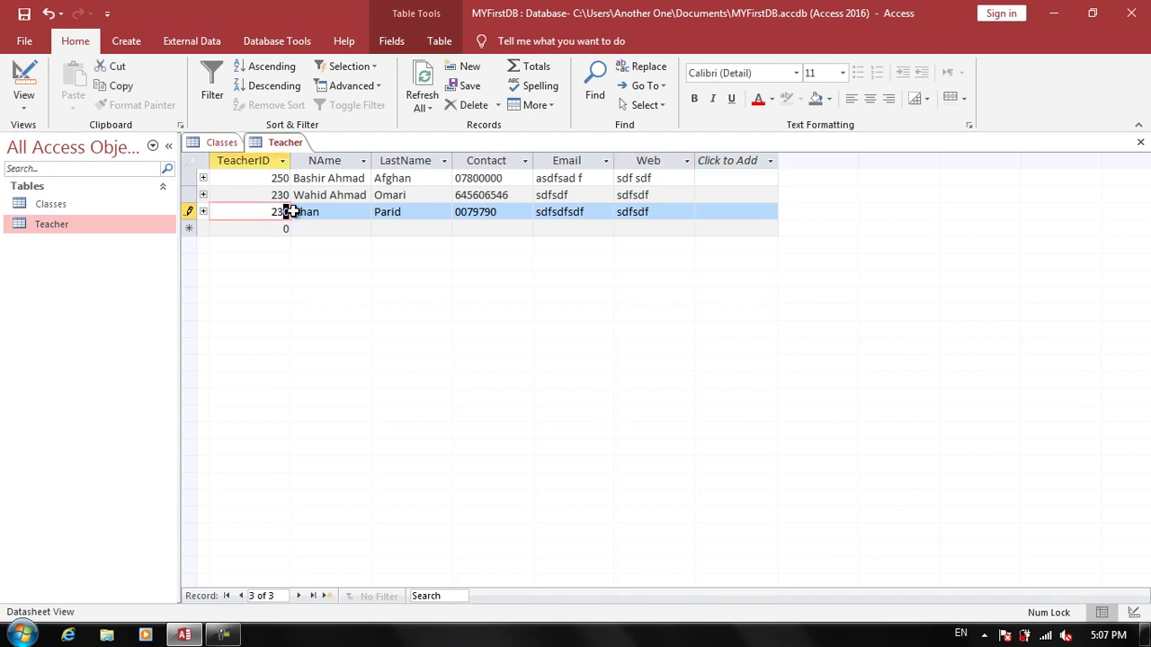
{"action": "type", "text": "5"}
{"action": "left_click", "coordinate": [293, 212]}
{"action": "key", "text": "Tab"}
{"action": "key", "text": "Tab"}
{"action": "key", "text": "Tab"}
{"action": "key", "text": "Tab"}
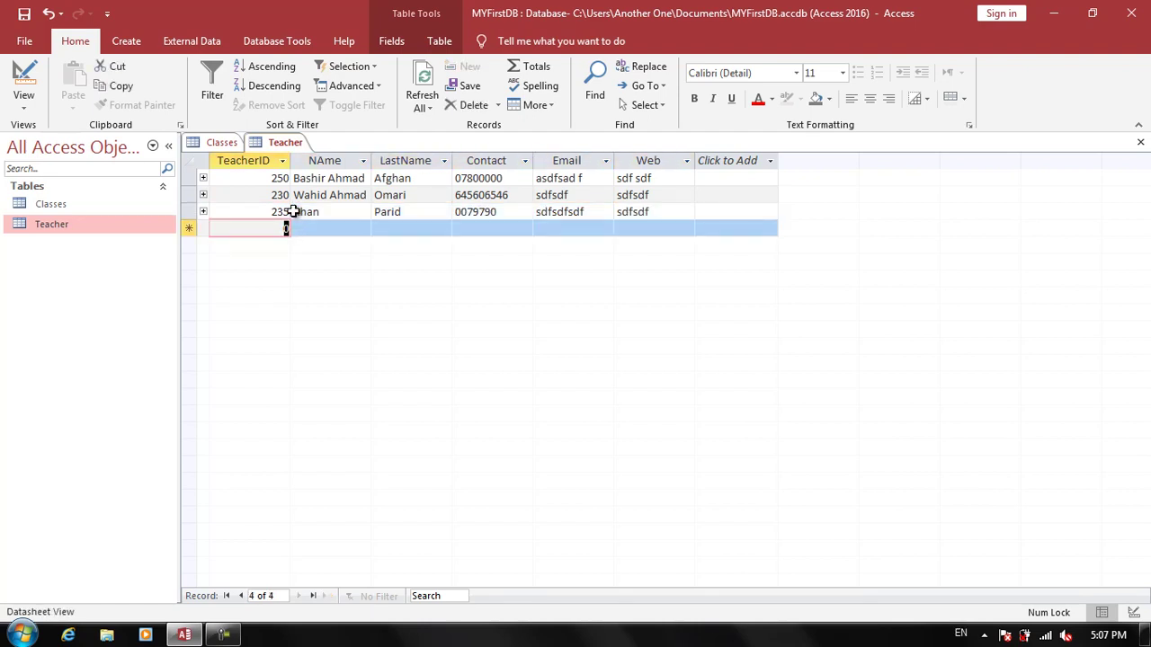
- Close Teacher and enter the first class: ClassID 1, Word, Shift 4, Teacher 250
{"action": "key", "text": "ctrl+w"}
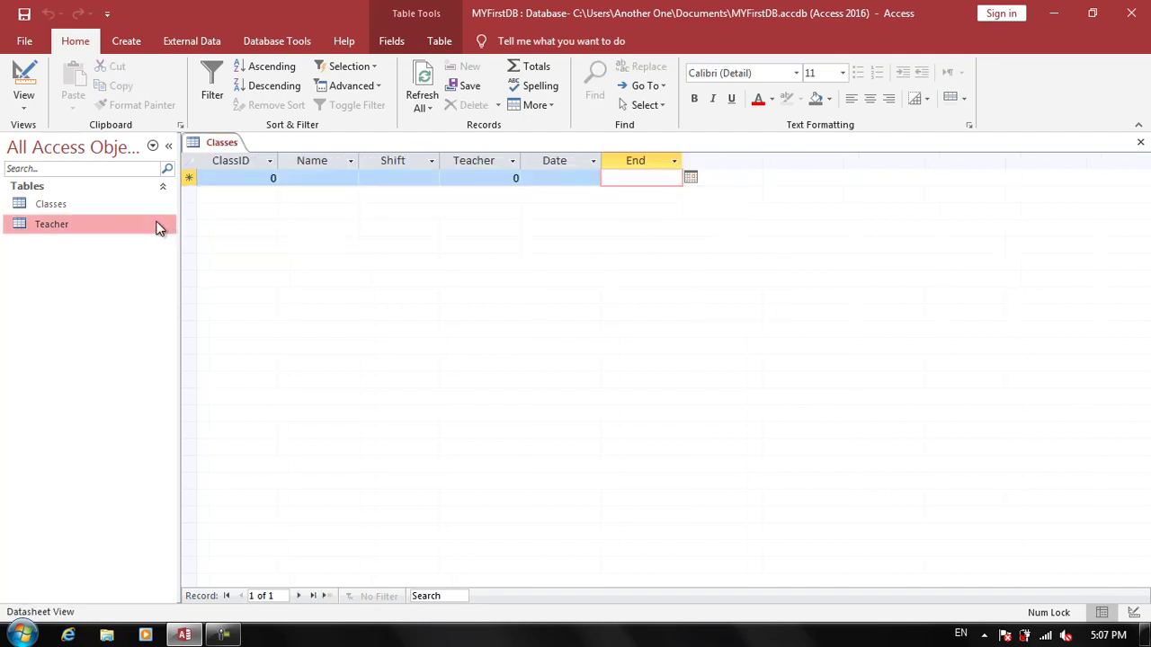
{"action": "left_click", "coordinate": [270, 178]}
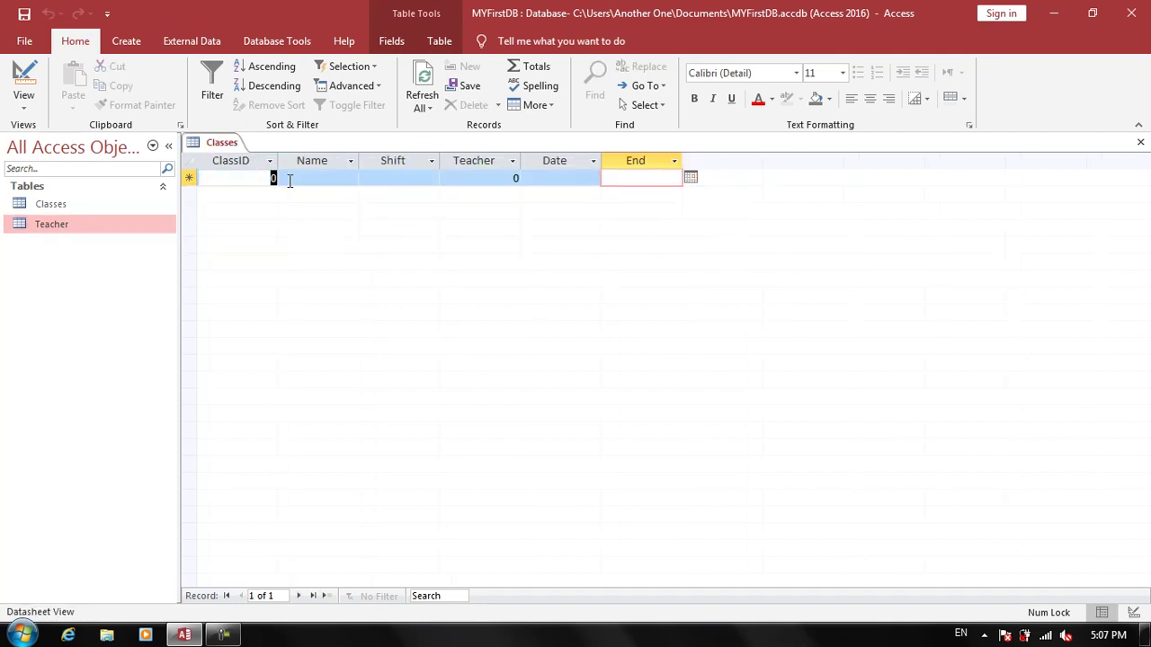
{"action": "type", "text": "1"}
{"action": "key", "text": "Tab"}
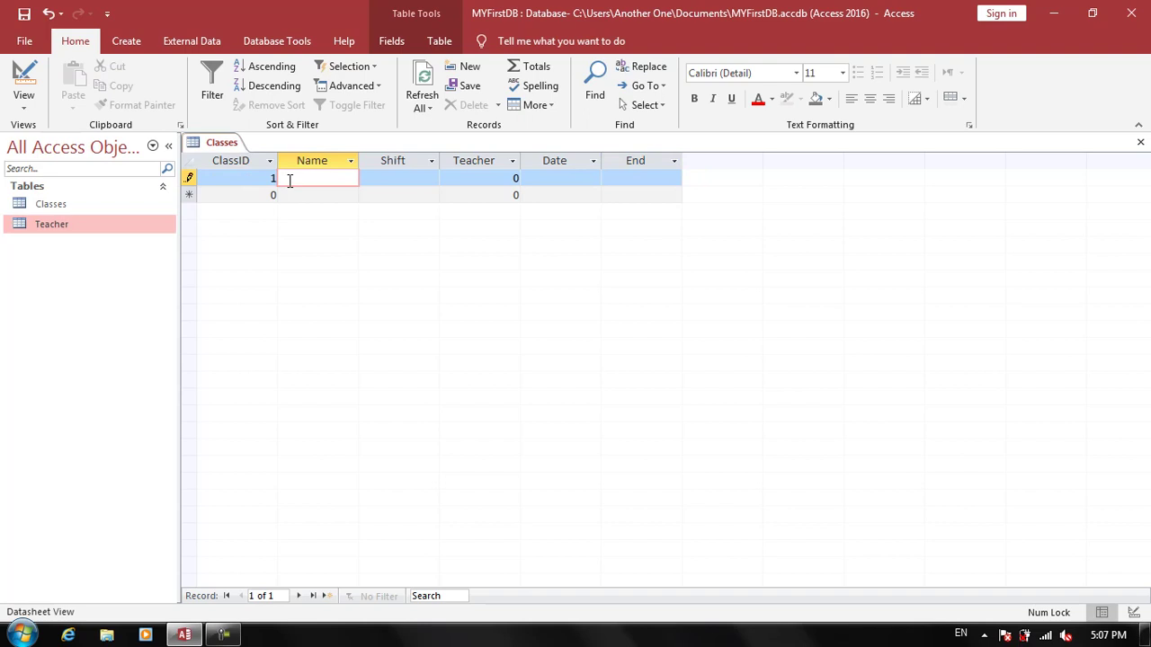
{"action": "type", "text": "Word"}
{"action": "key", "text": "Tab"}
{"action": "type", "text": "4"}
{"action": "key", "text": "Tab"}
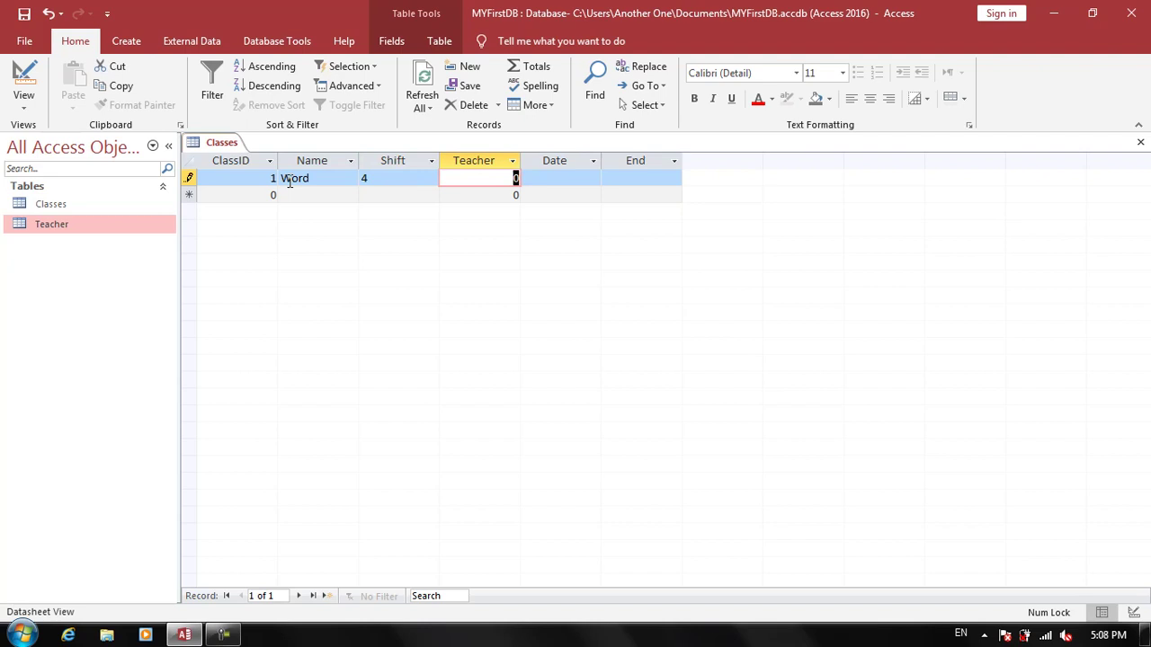
{"action": "type", "text": "250"}
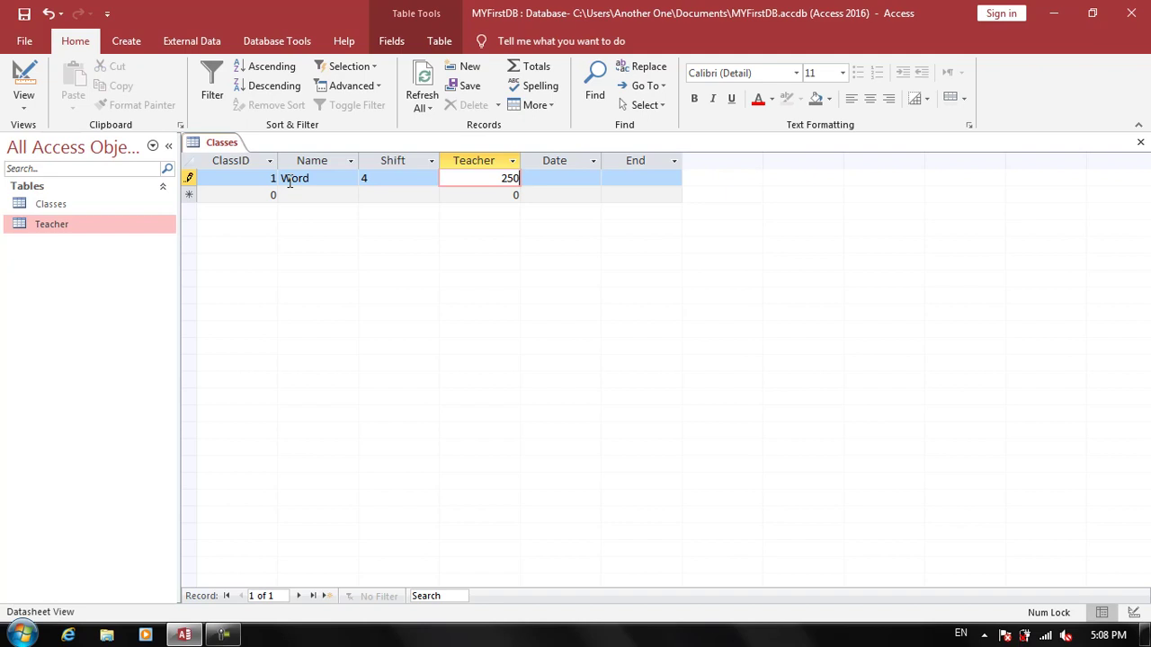
- Open the Teacher table to confirm the teacher with ID 250 exists
{"action": "left_click", "coordinate": [123, 224]}
{"action": "double_click", "coordinate": [123, 223]}
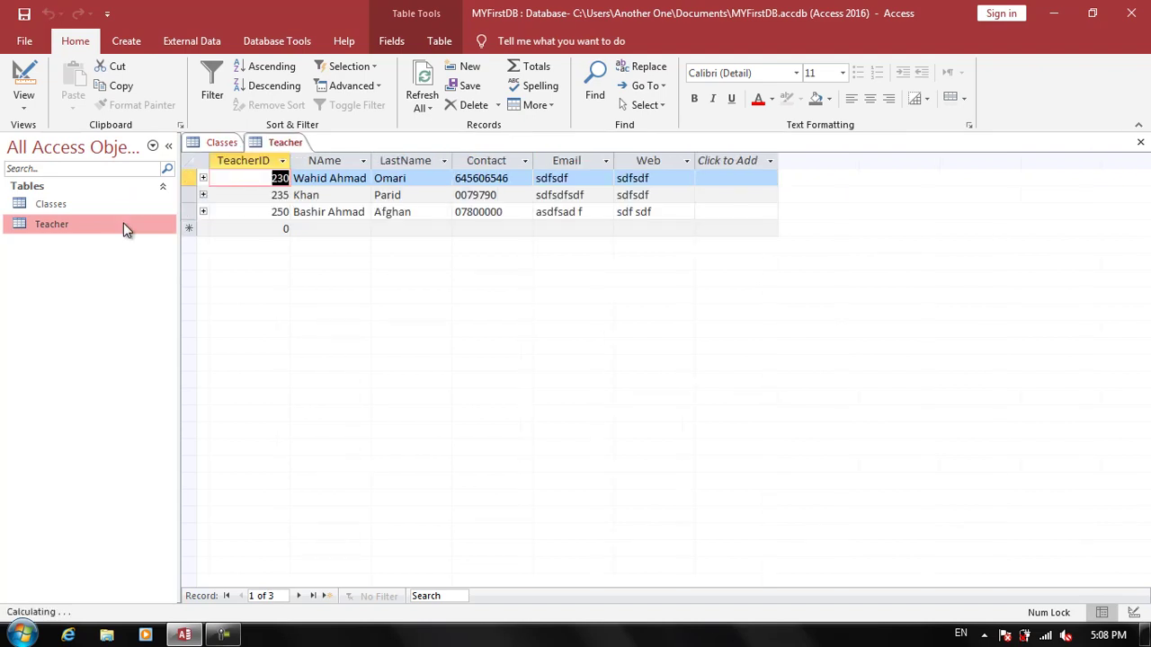
{"action": "left_click", "coordinate": [310, 211]}
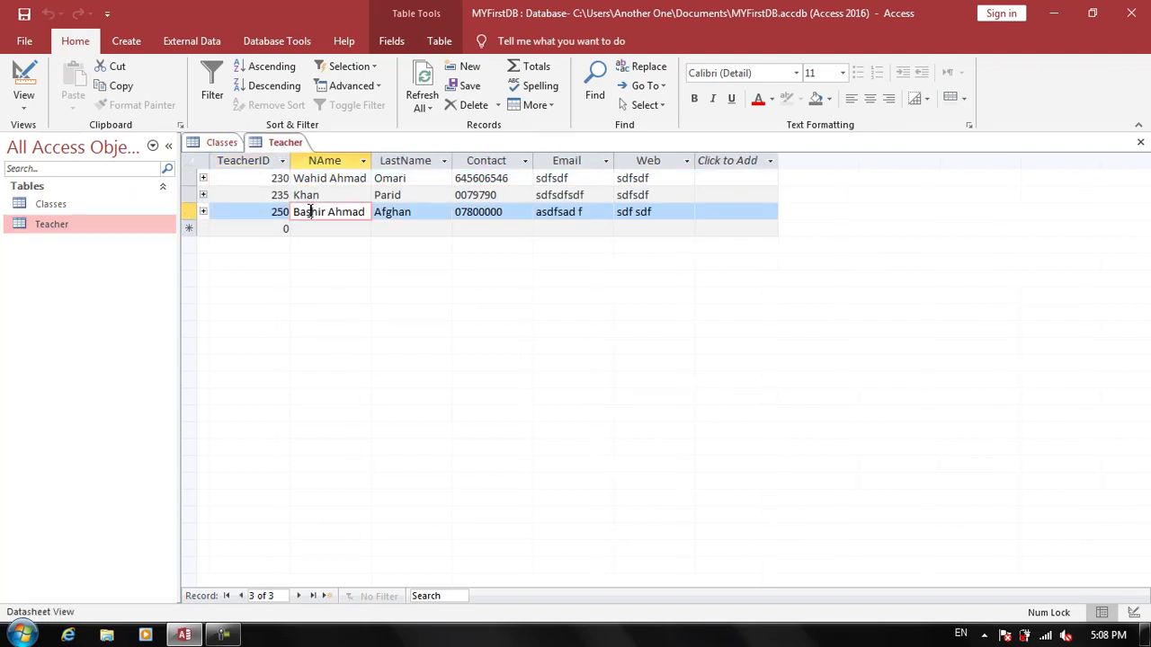
{"action": "left_click", "coordinate": [374, 212]}
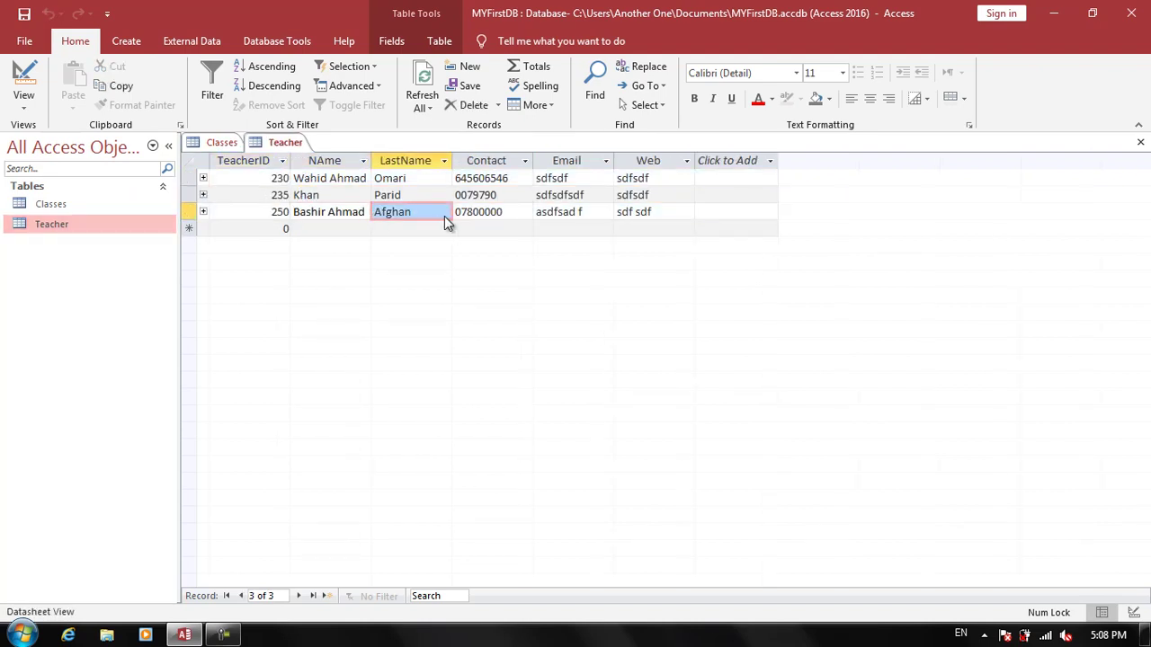
- Back in Classes, enter record 2: Word, shift 3, teacher 250
{"action": "key", "text": "ctrl+w"}
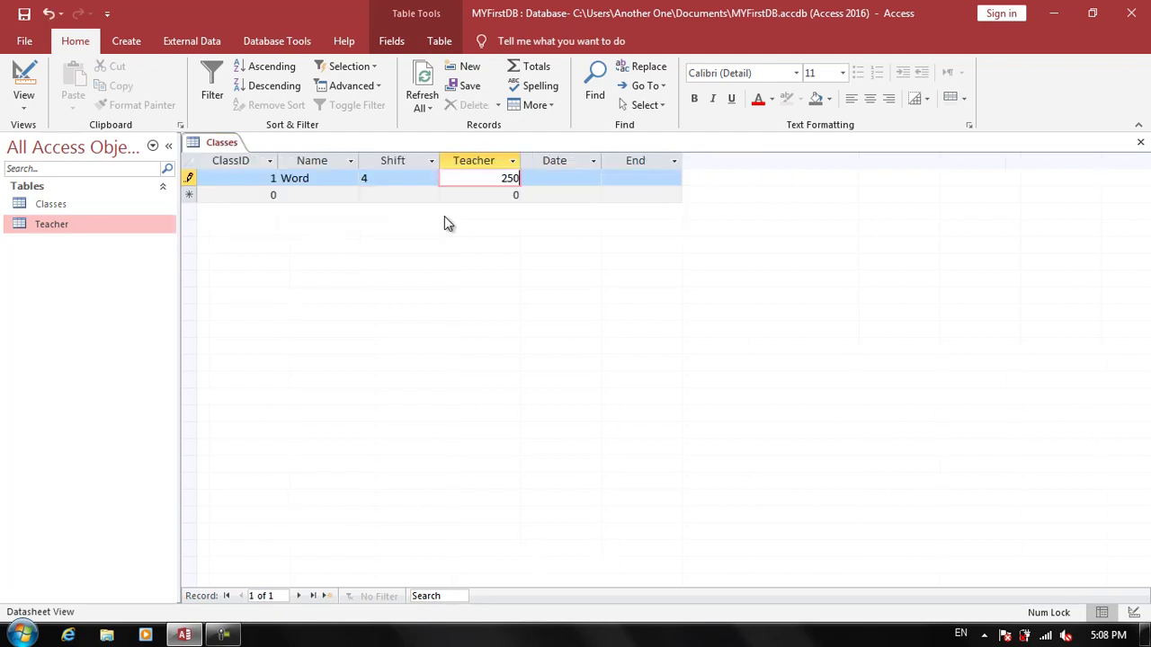
{"action": "key", "text": "Tab"}
{"action": "key", "text": "Tab"}
{"action": "key", "text": "Tab"}
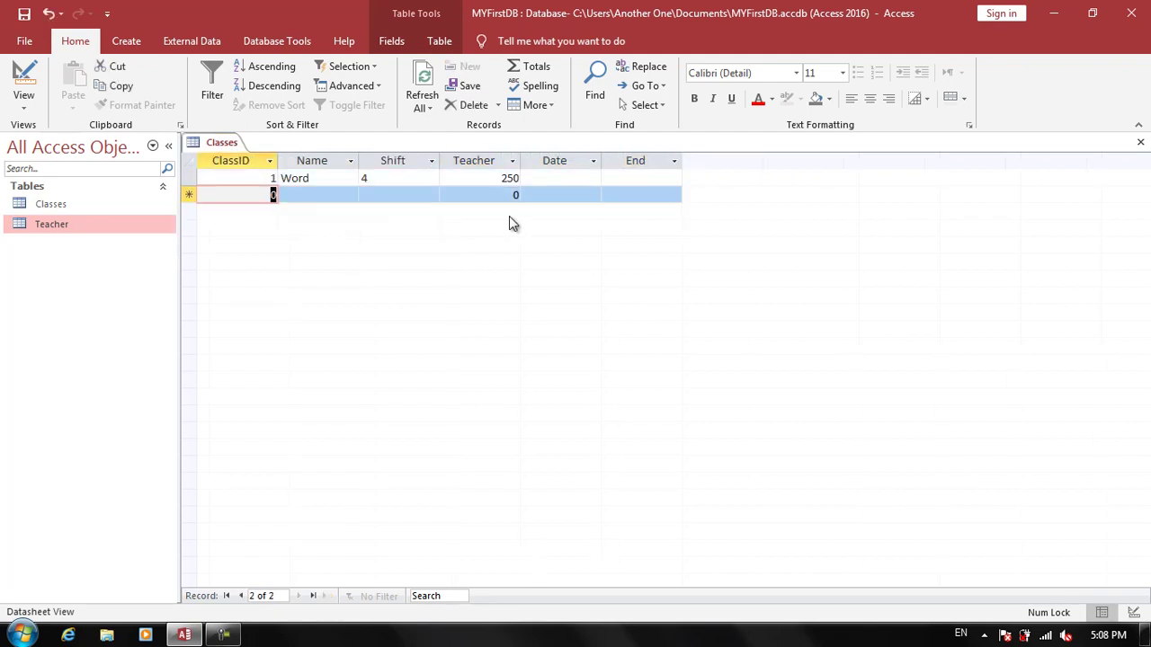
{"action": "key", "text": "Tab"}
{"action": "type", "text": "W"}
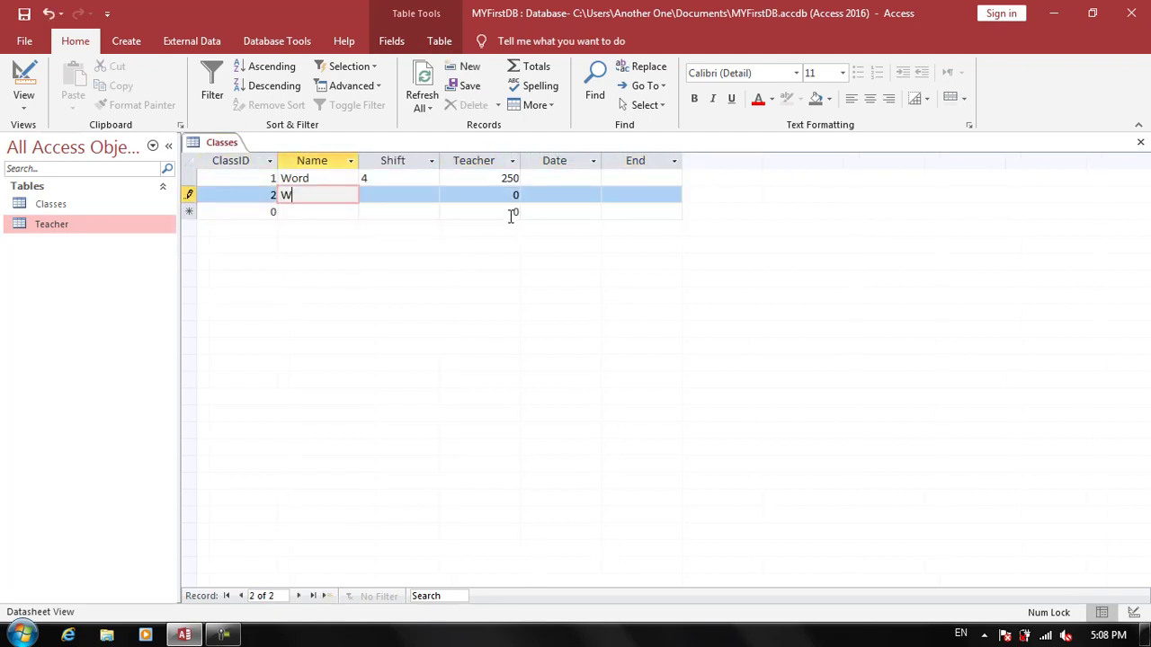
{"action": "type", "text": "ord"}
{"action": "key", "text": "Tab"}
{"action": "type", "text": "3"}
{"action": "key", "text": "Tab"}
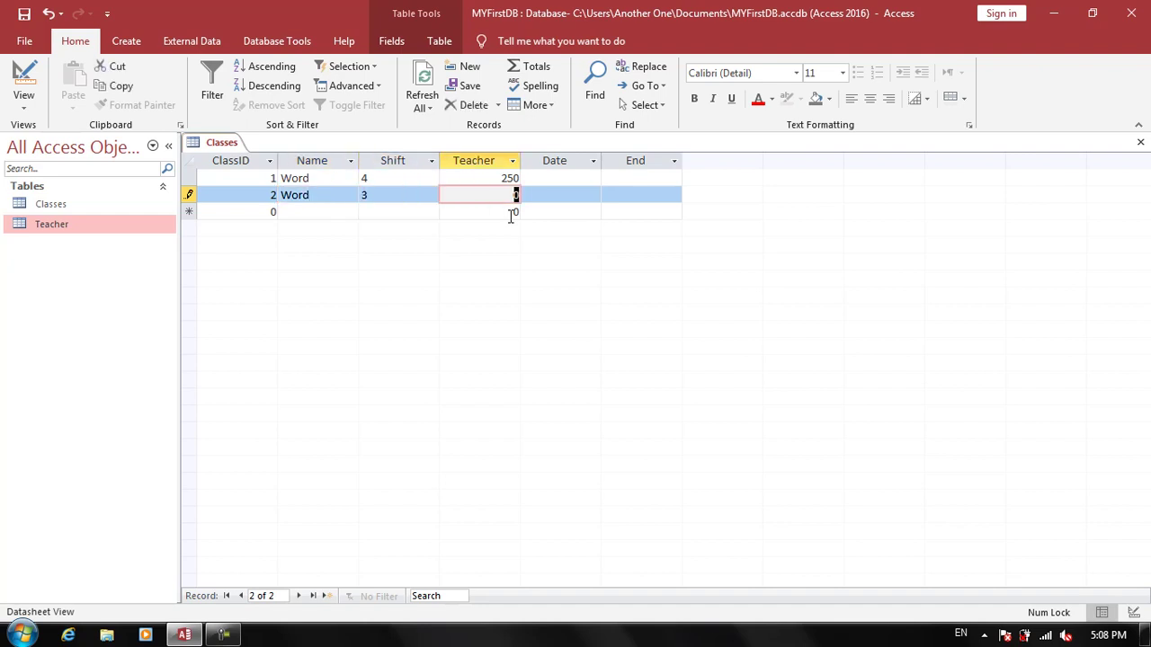
{"action": "type", "text": "250"}
{"action": "key", "text": "Down"}
- Enter record 3: ClassID 3, Word, shift 5, teacher 250
{"action": "key", "text": "shift+Tab"}
{"action": "key", "text": "shift+Tab"}
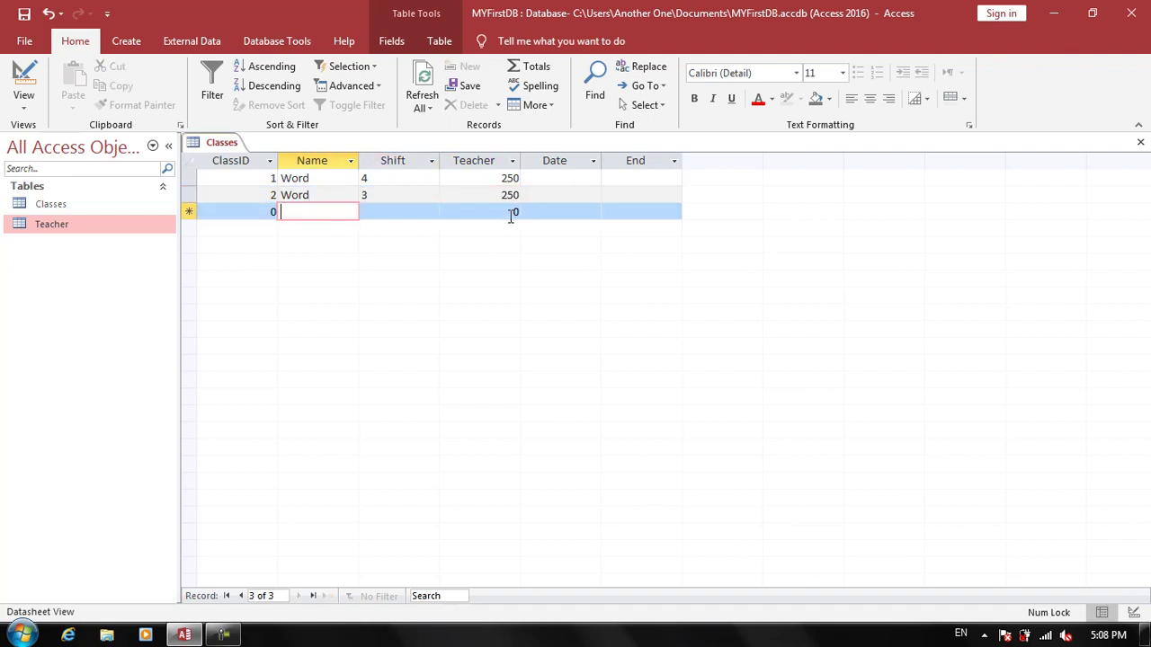
{"action": "key", "text": "shift+Tab"}
{"action": "type", "text": "3"}
{"action": "key", "text": "Tab"}
{"action": "type", "text": "W"}
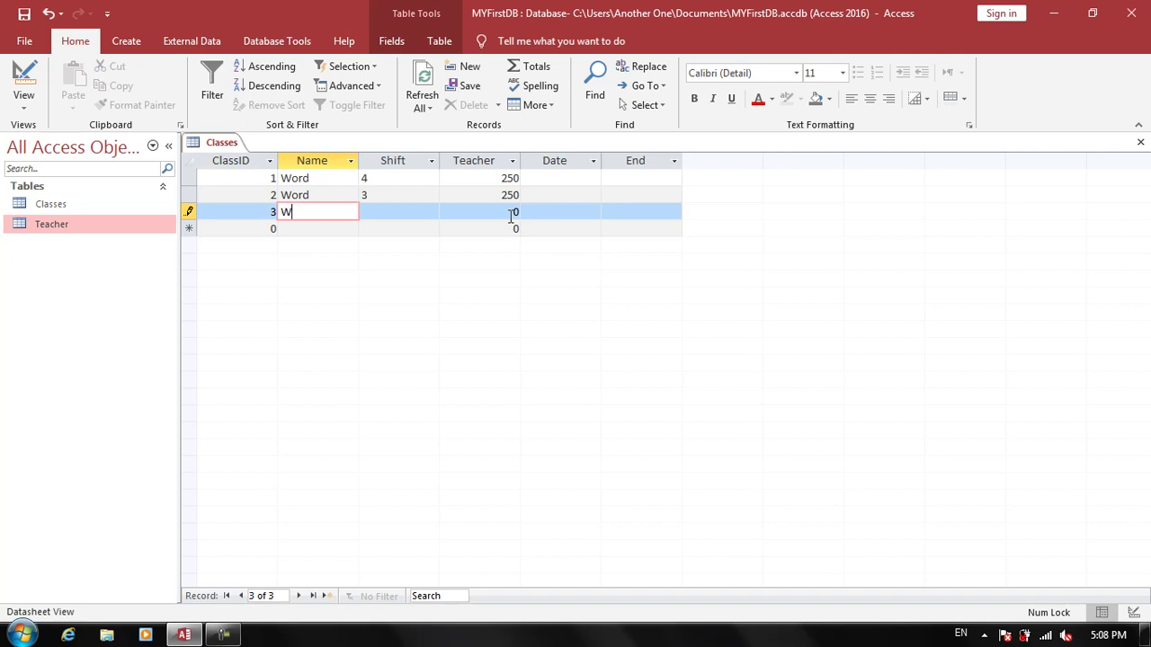
{"action": "type", "text": "ord"}
{"action": "key", "text": "Tab"}
{"action": "type", "text": "5"}
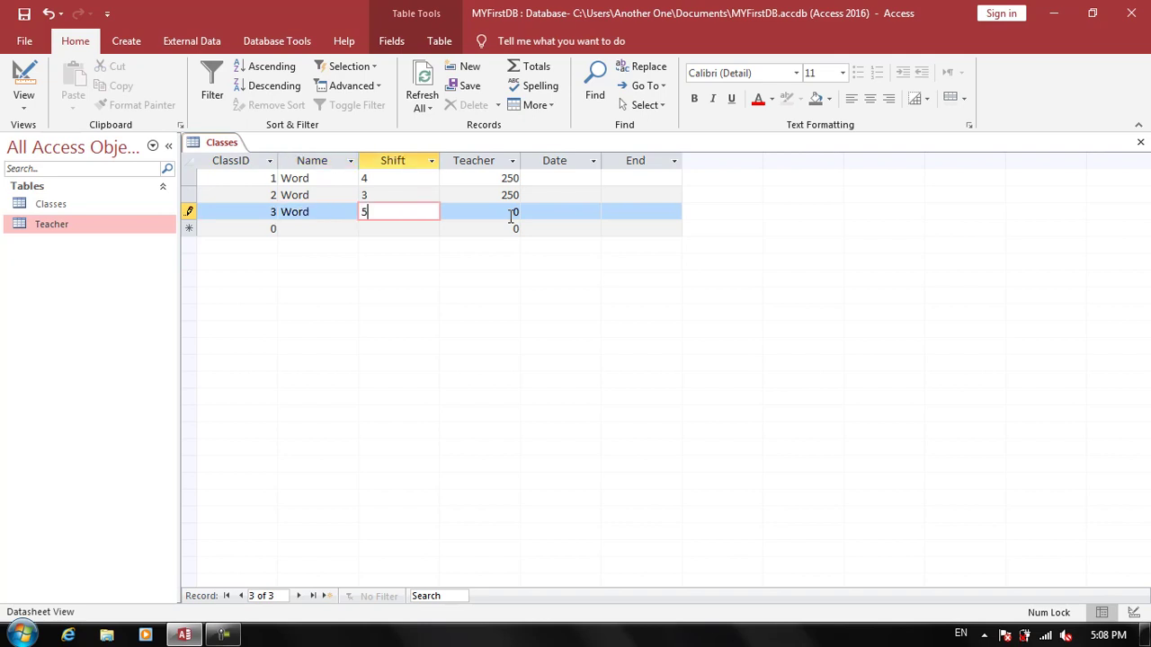
{"action": "key", "text": "Tab"}
{"action": "type", "text": "250"}
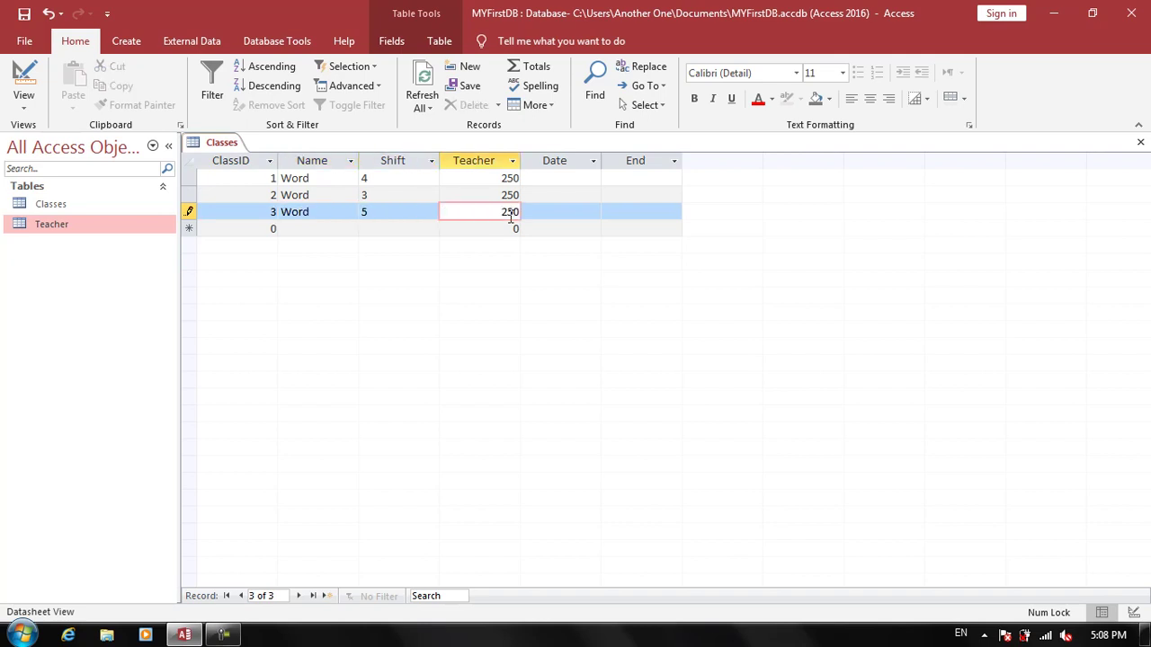
{"action": "key", "text": "Down"}
- Enter record 4: ClassID 4, Wind, shift 4, teacher 230
{"action": "key", "text": "Left"}
{"action": "key", "text": "Left"}
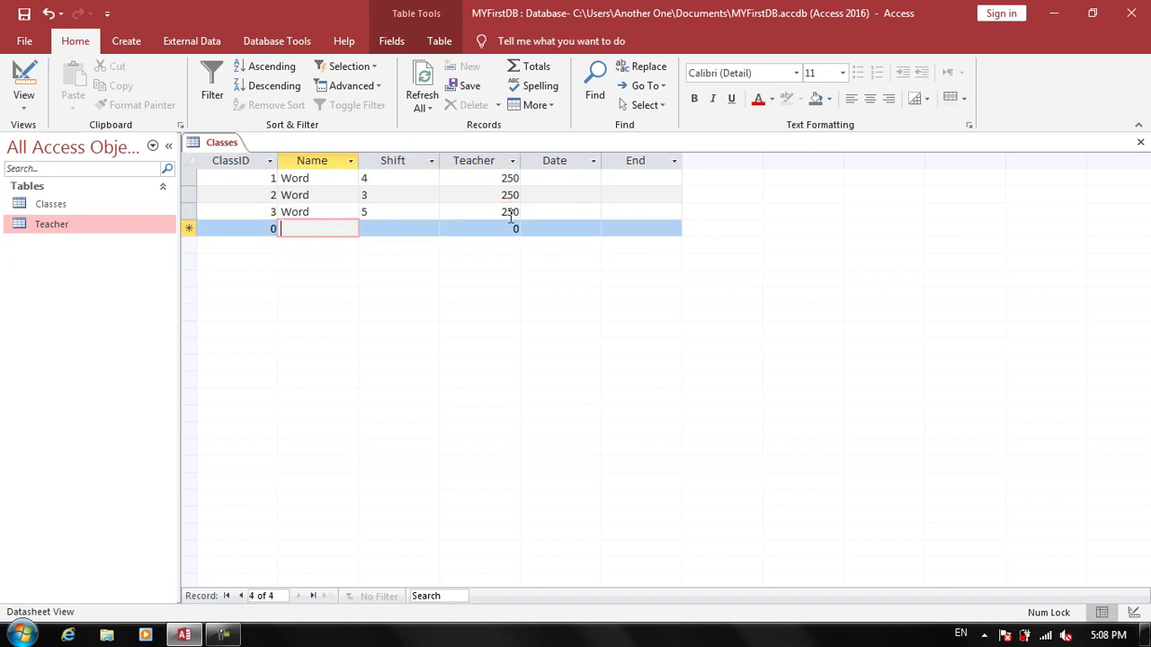
{"action": "key", "text": "Left"}
{"action": "type", "text": "4"}
{"action": "key", "text": "Tab"}
{"action": "type", "text": "W"}
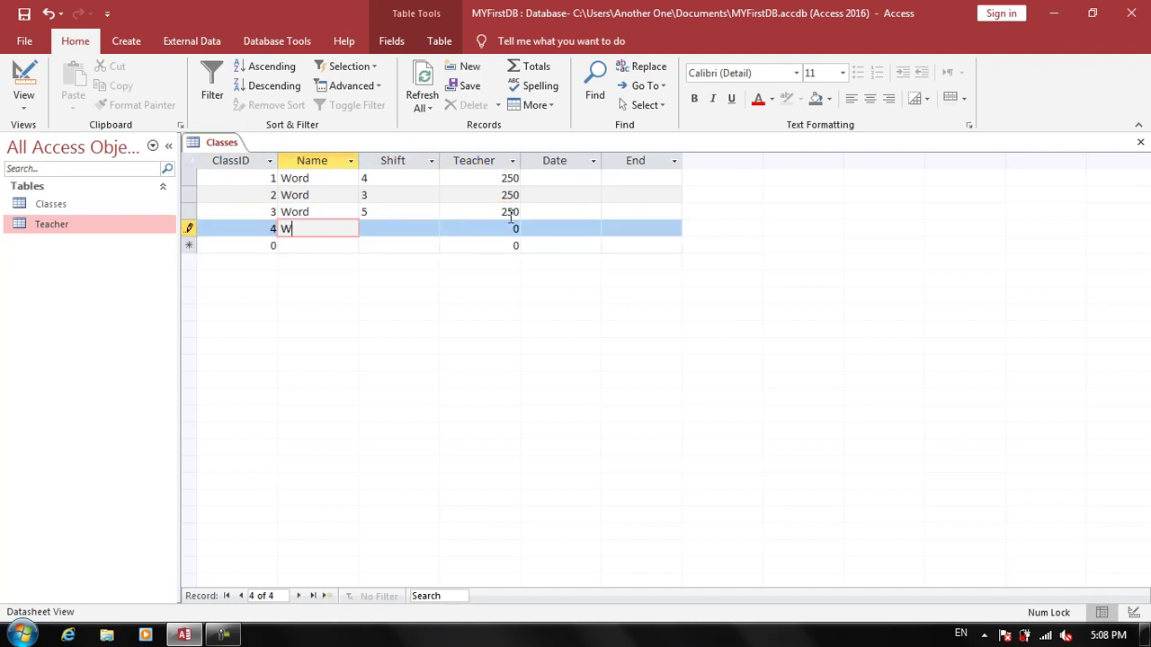
{"action": "type", "text": "ind"}
{"action": "key", "text": "Tab"}
{"action": "type", "text": "4"}
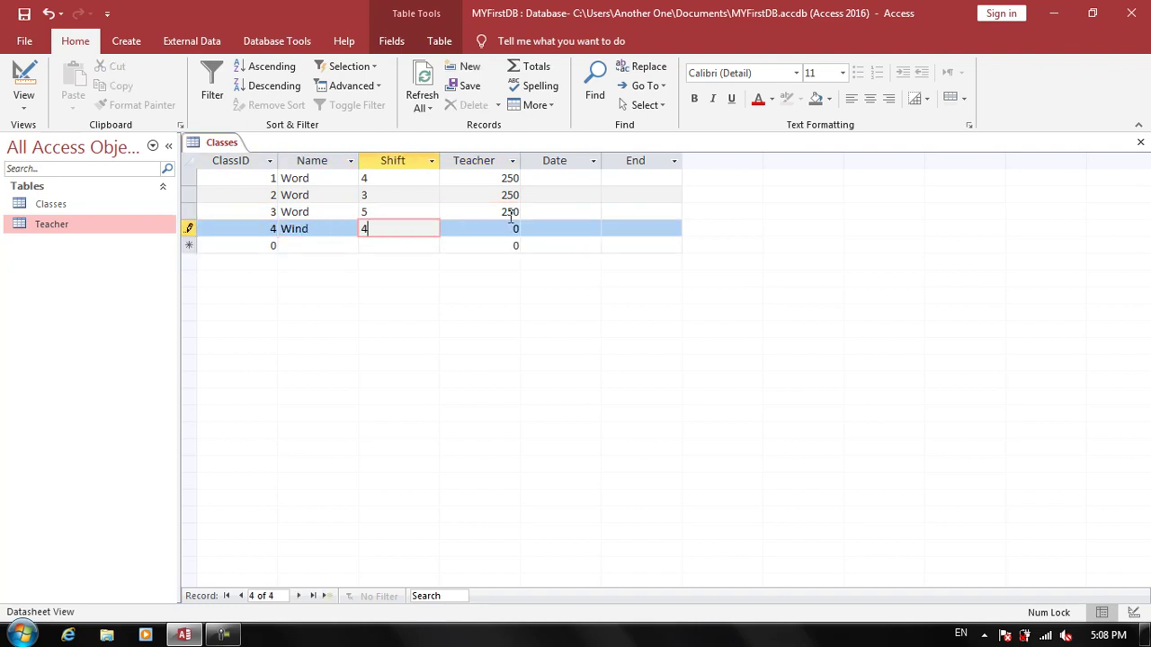
{"action": "key", "text": "Tab"}
{"action": "type", "text": "230"}
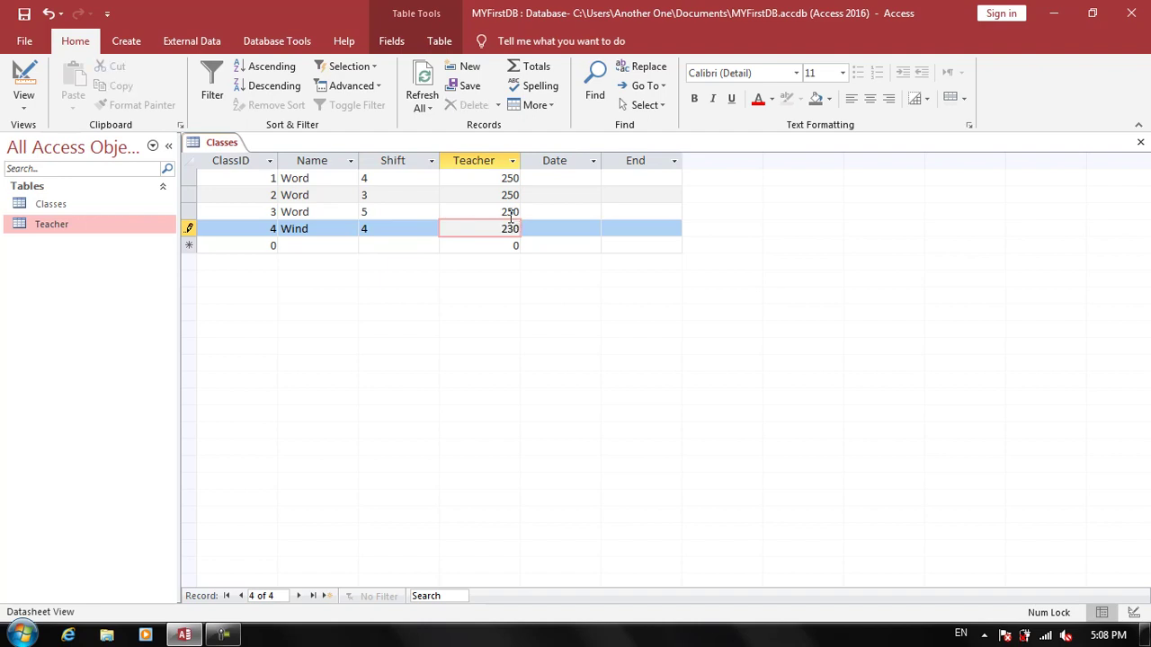
{"action": "key", "text": "Tab"}
{"action": "key", "text": "Left"}
{"action": "key", "text": "Down"}
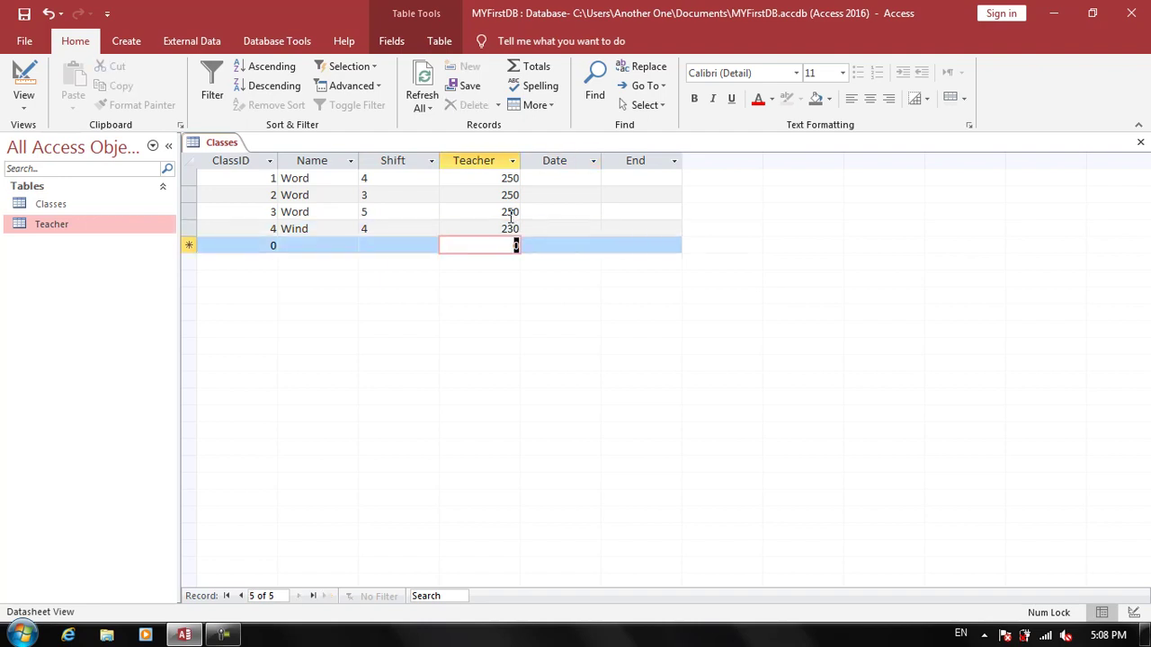
{"action": "key", "text": "Up"}
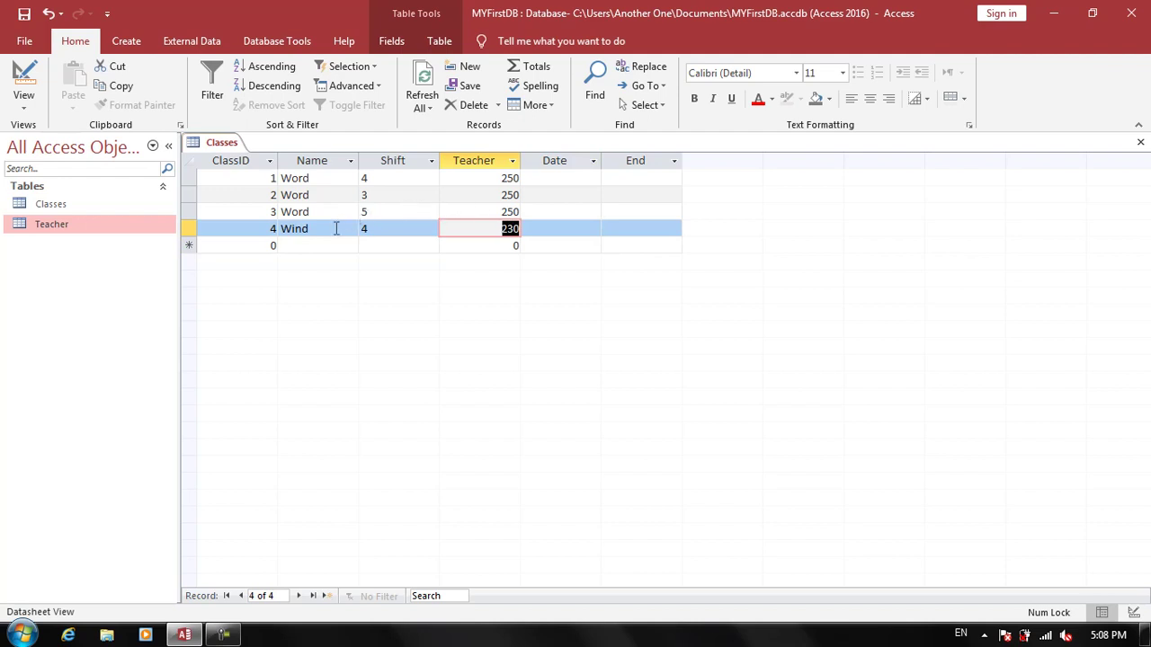
- Add record 5 (Word, shift 3, teacher corrected to 235) and close Classes
{"action": "key", "text": "Tab"}
{"action": "key", "text": "Tab"}
{"action": "key", "text": "Tab"}
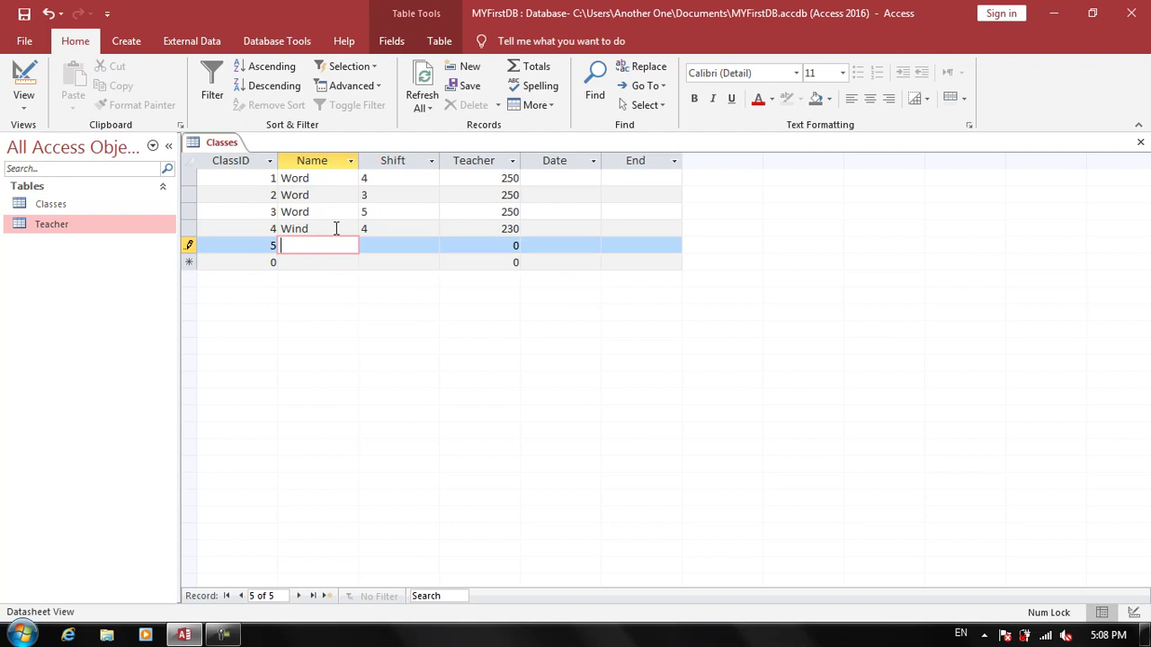
{"action": "type", "text": "Word"}
{"action": "key", "text": "Tab"}
{"action": "type", "text": "3"}
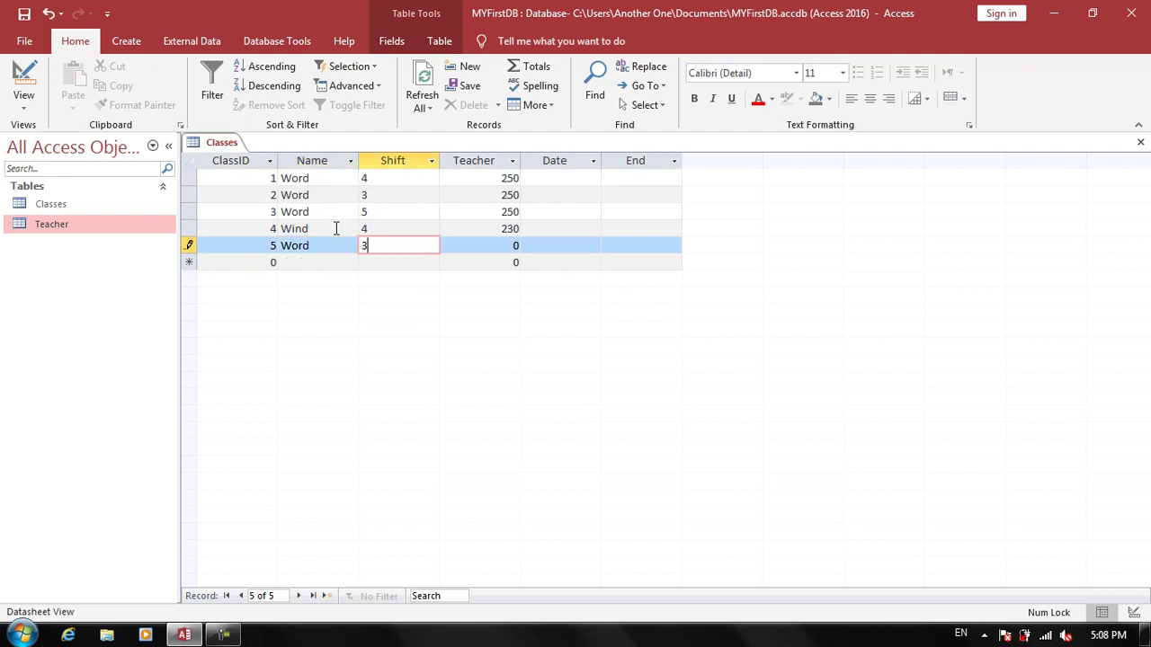
{"action": "key", "text": "Tab"}
{"action": "type", "text": "2"}
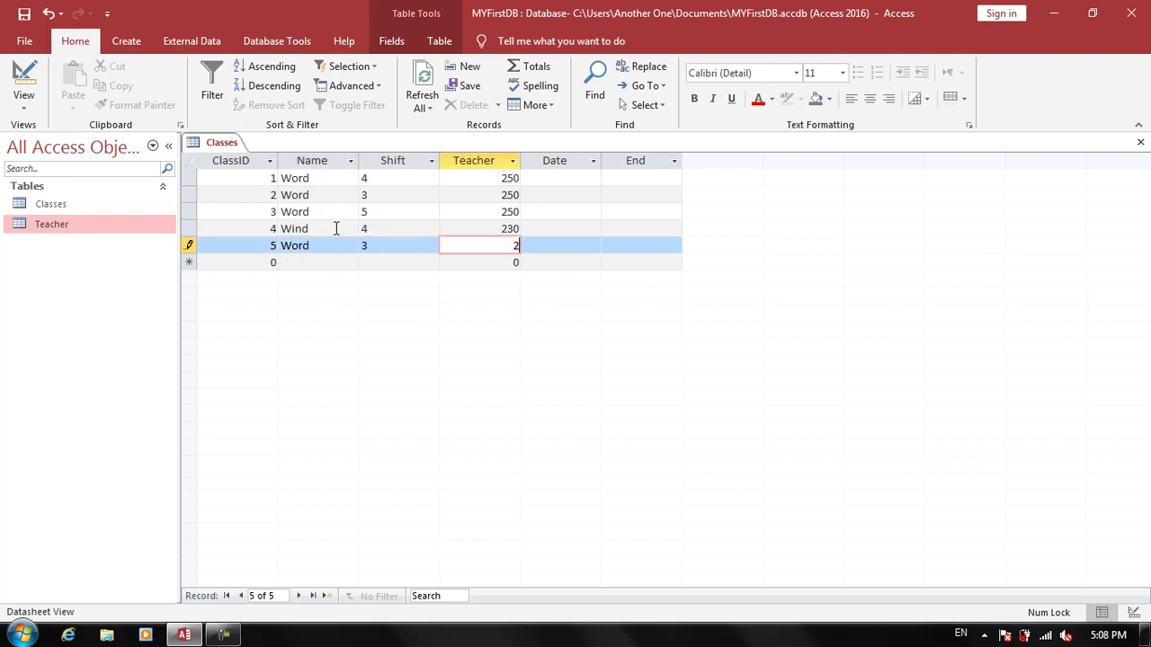
{"action": "key", "text": "Tab"}
{"action": "key", "text": "shift+Tab"}
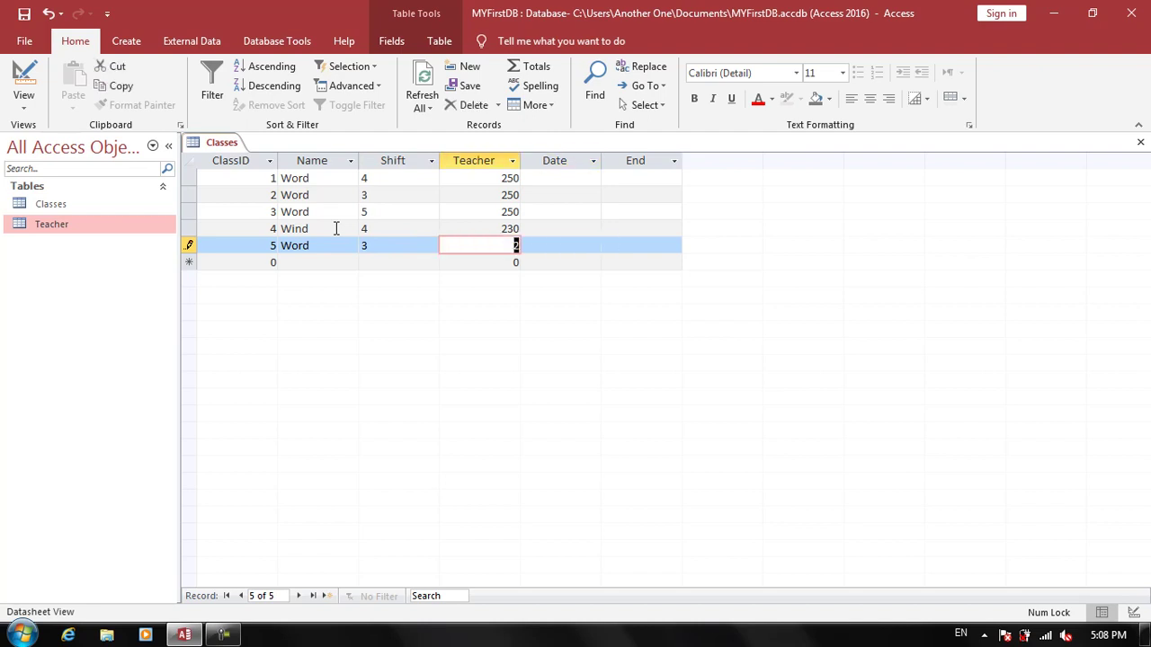
{"action": "type", "text": "35"}
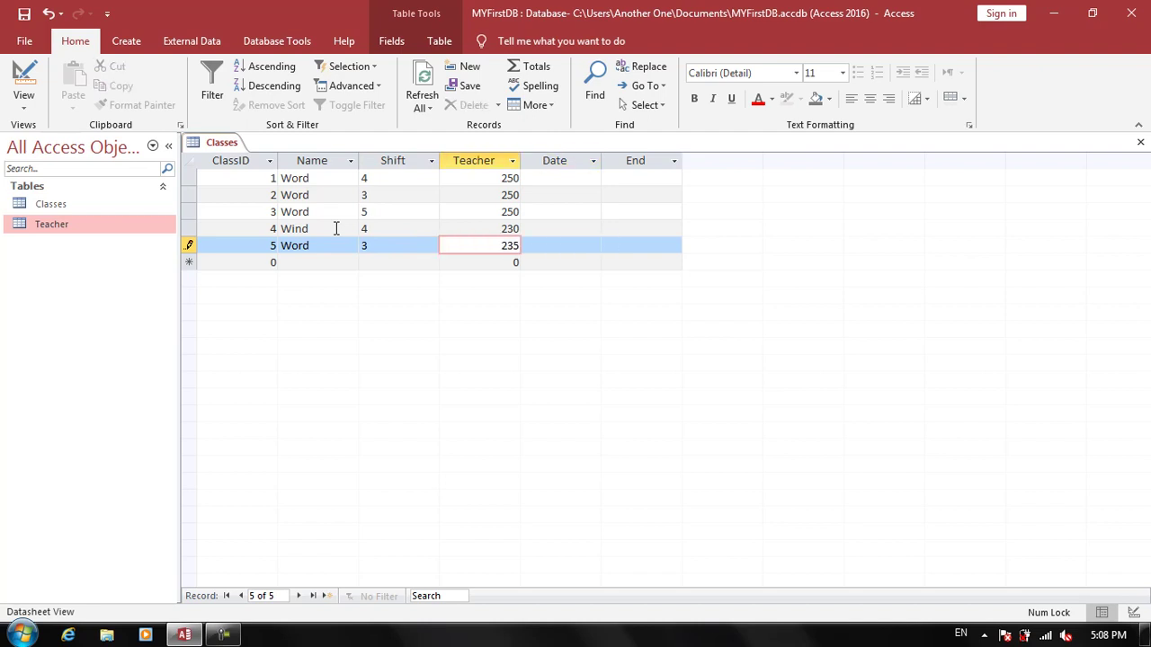
{"action": "key", "text": "Down"}
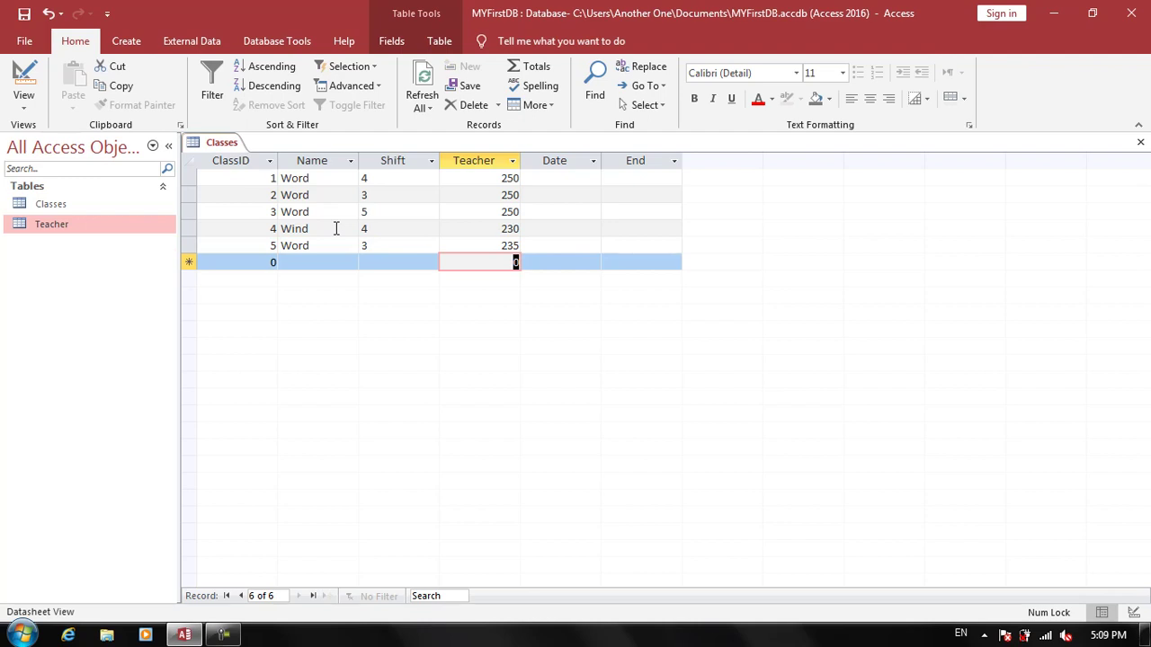
{"action": "key", "text": "ctrl+w"}
- In the Teacher table, expand the classes of teachers 230, 235 and 250, then close it
{"action": "double_click", "coordinate": [96, 224]}
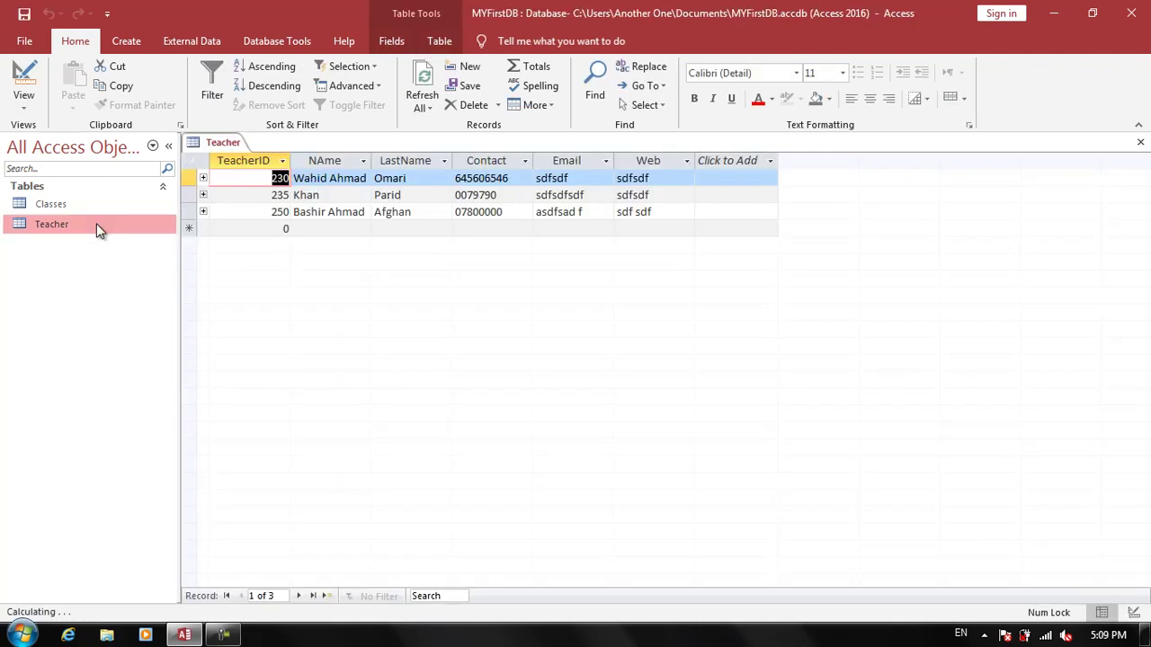
{"action": "left_click", "coordinate": [325, 178]}
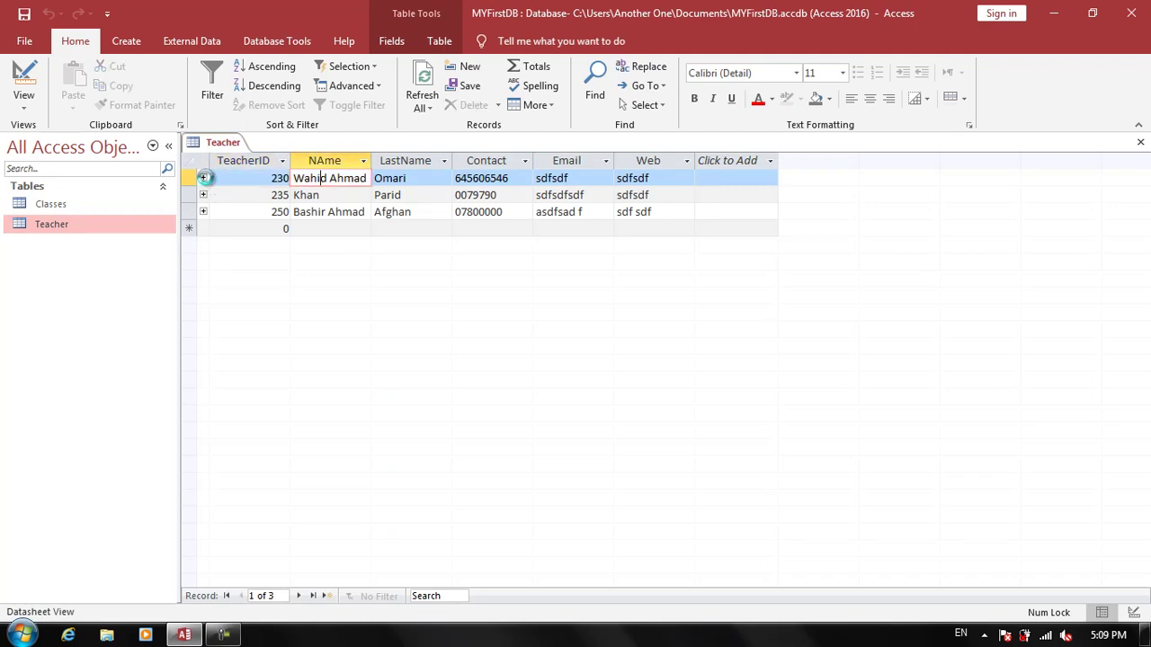
{"action": "left_click", "coordinate": [203, 178]}
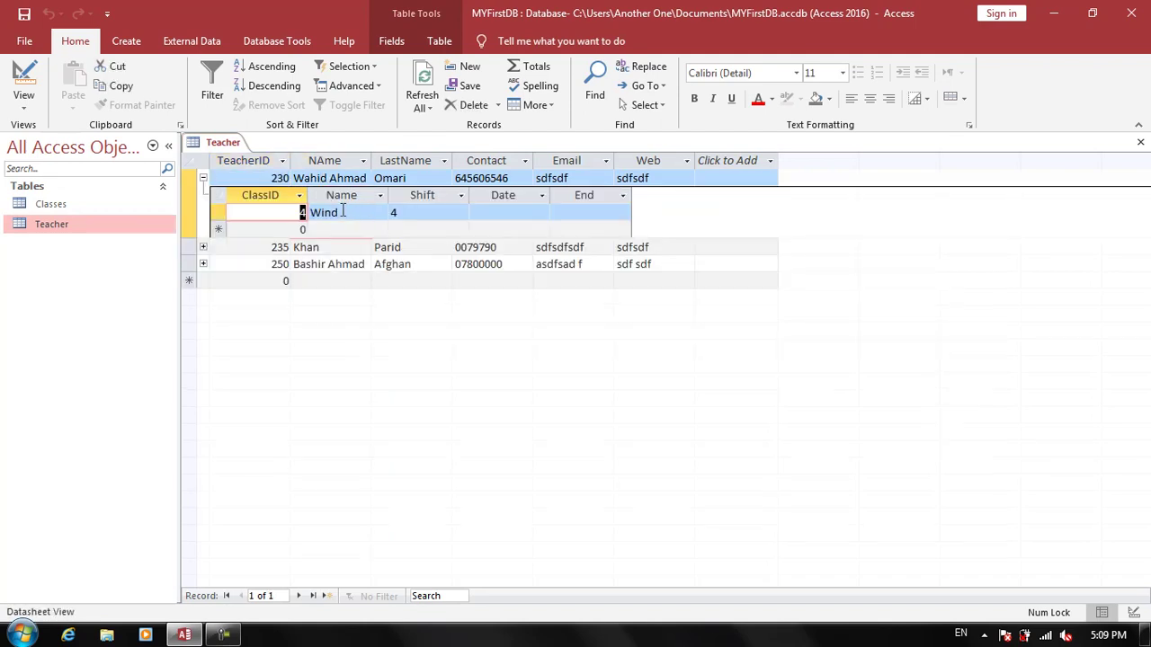
{"action": "left_click", "coordinate": [203, 178]}
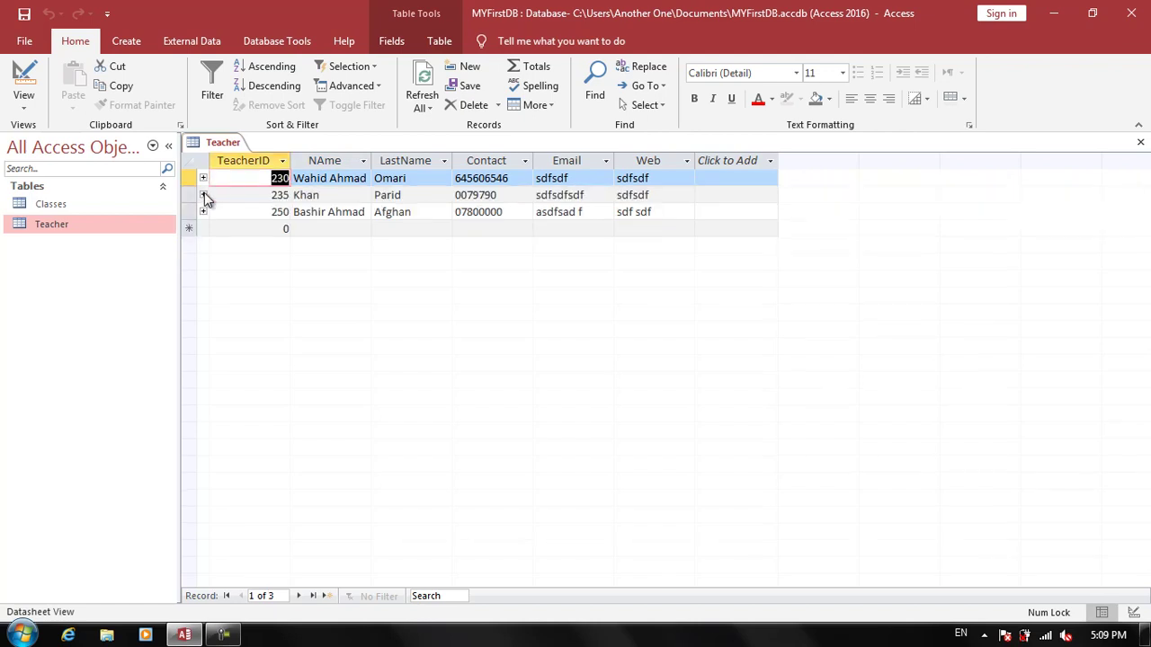
{"action": "left_click", "coordinate": [203, 194]}
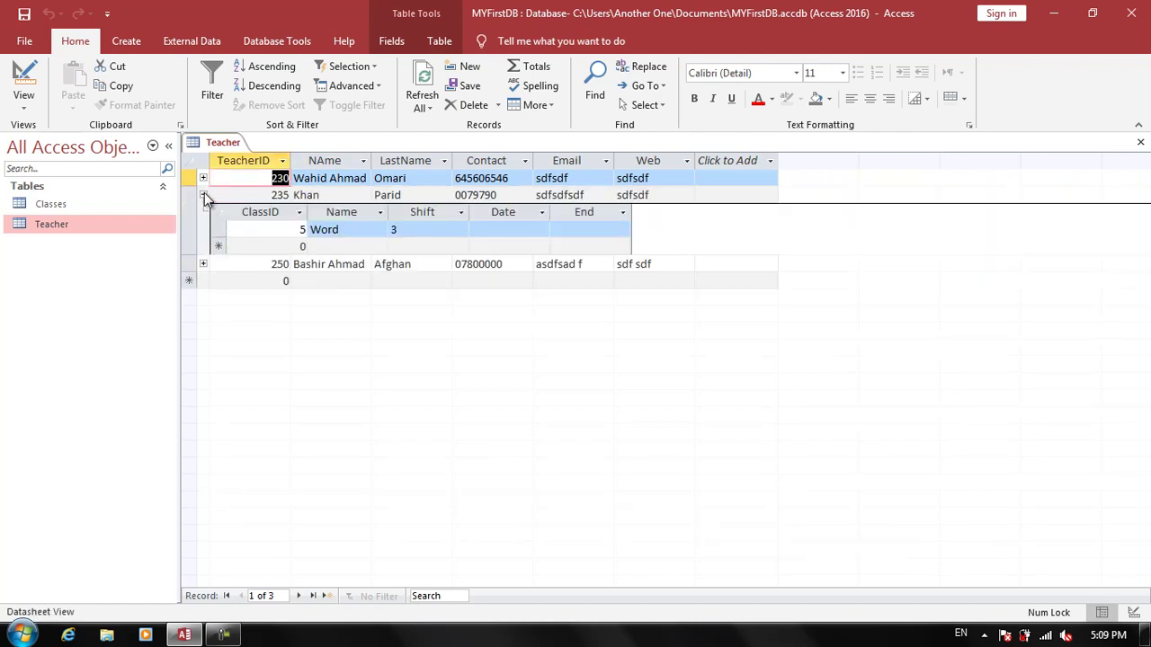
{"action": "left_click", "coordinate": [363, 230]}
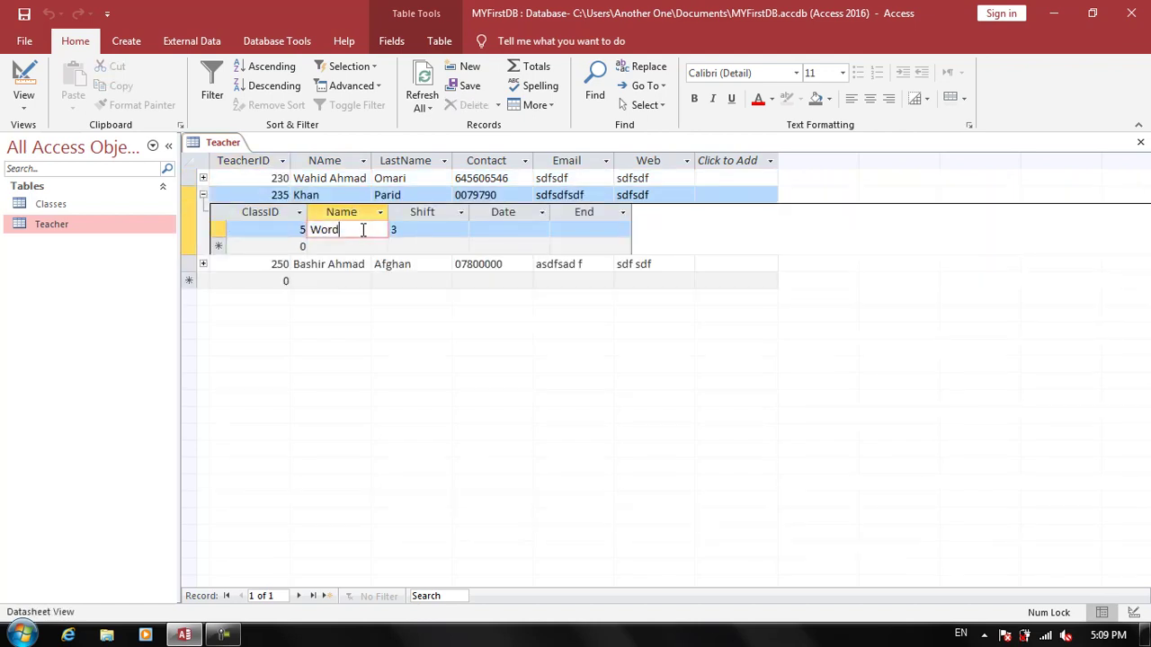
{"action": "left_click", "coordinate": [204, 196]}
{"action": "left_click", "coordinate": [203, 212]}
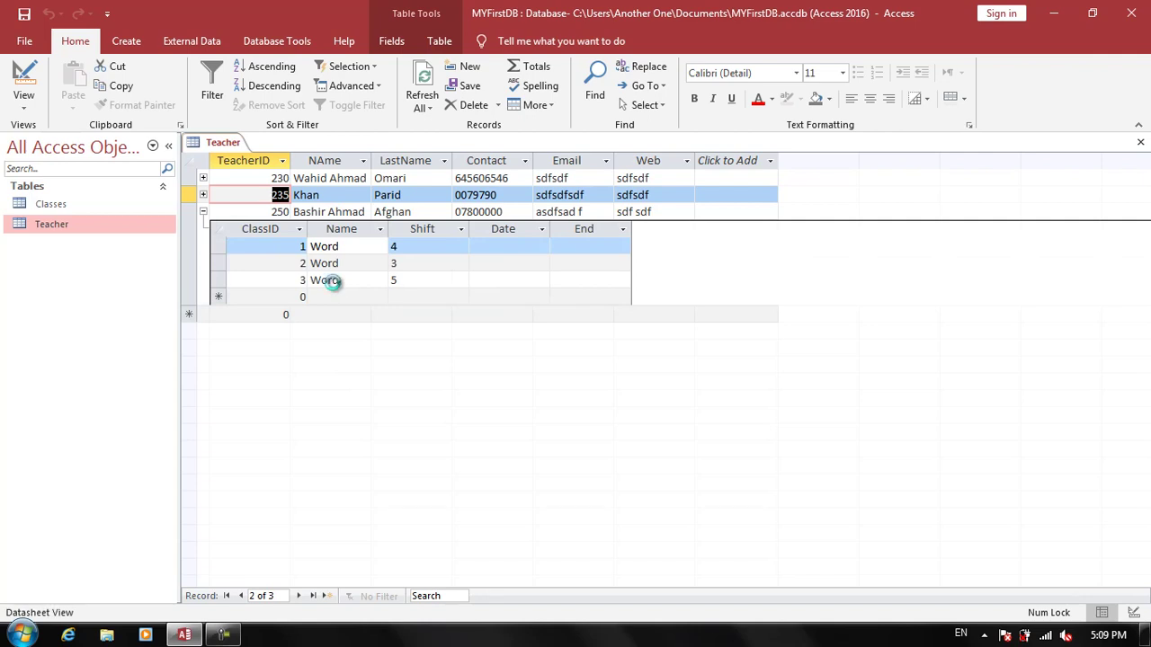
{"action": "key", "text": "ctrl+w"}
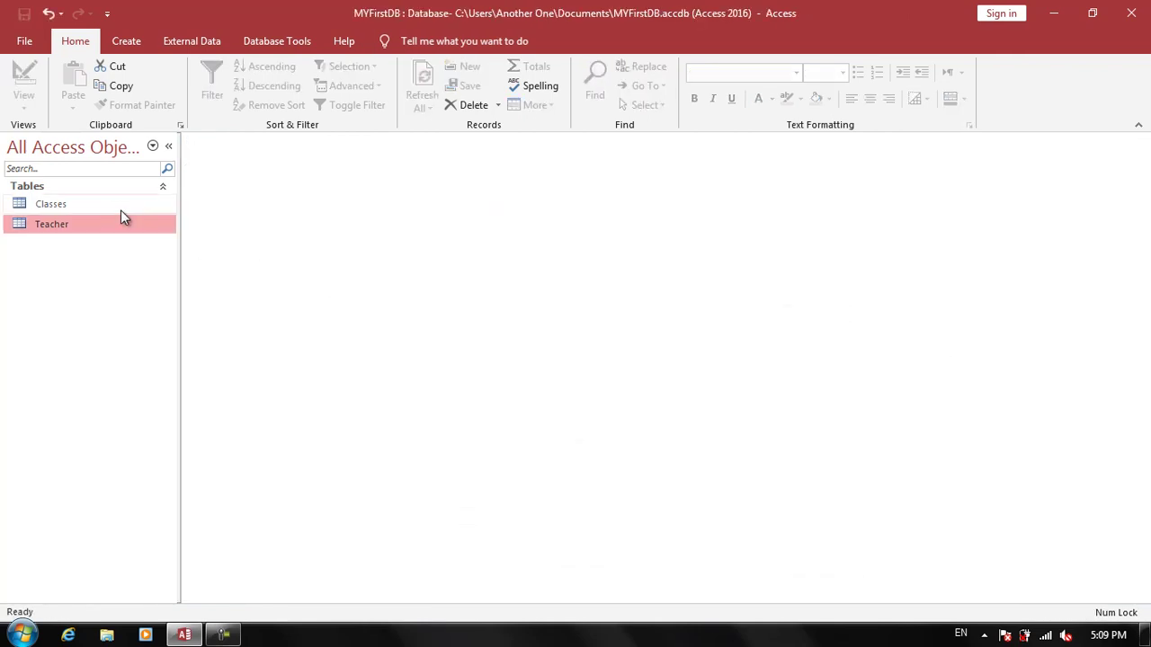
- Open Classes, go to its new-record row, then close the table
{"action": "double_click", "coordinate": [113, 203]}
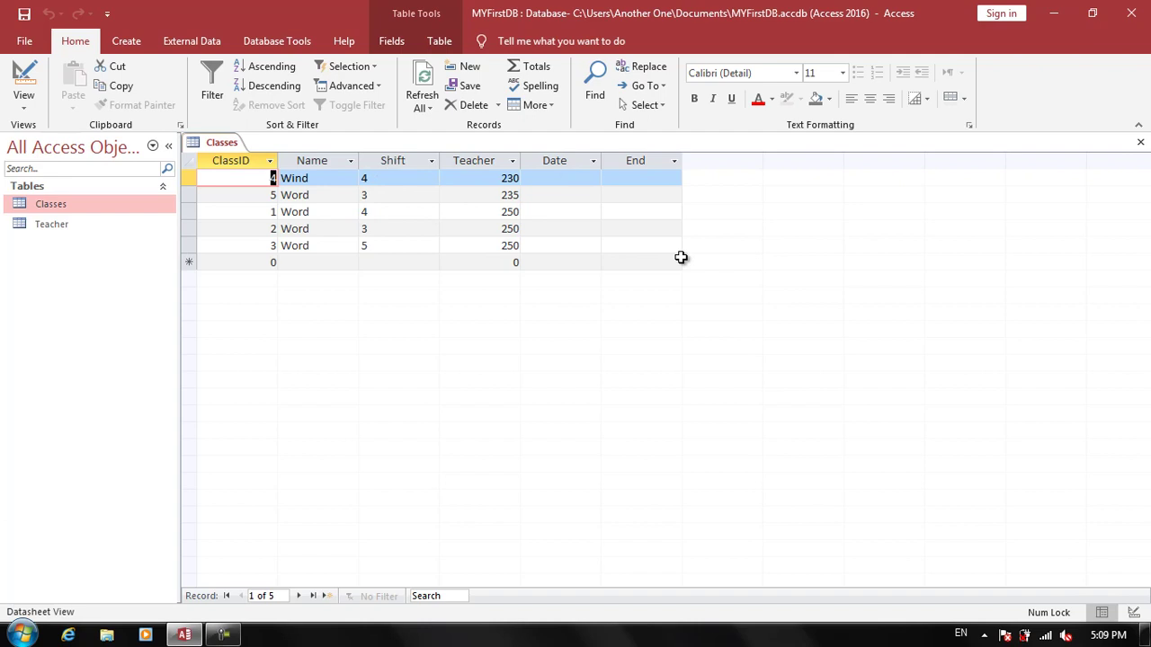
{"action": "left_click", "coordinate": [513, 261]}
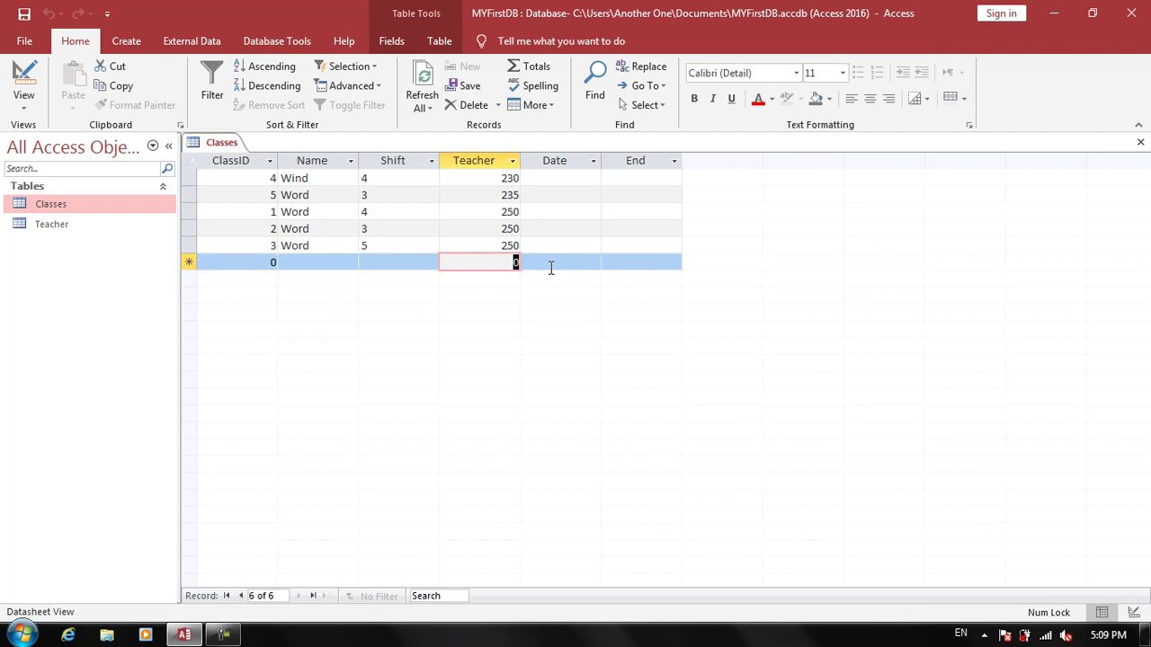
{"action": "key", "text": "ctrl+w"}
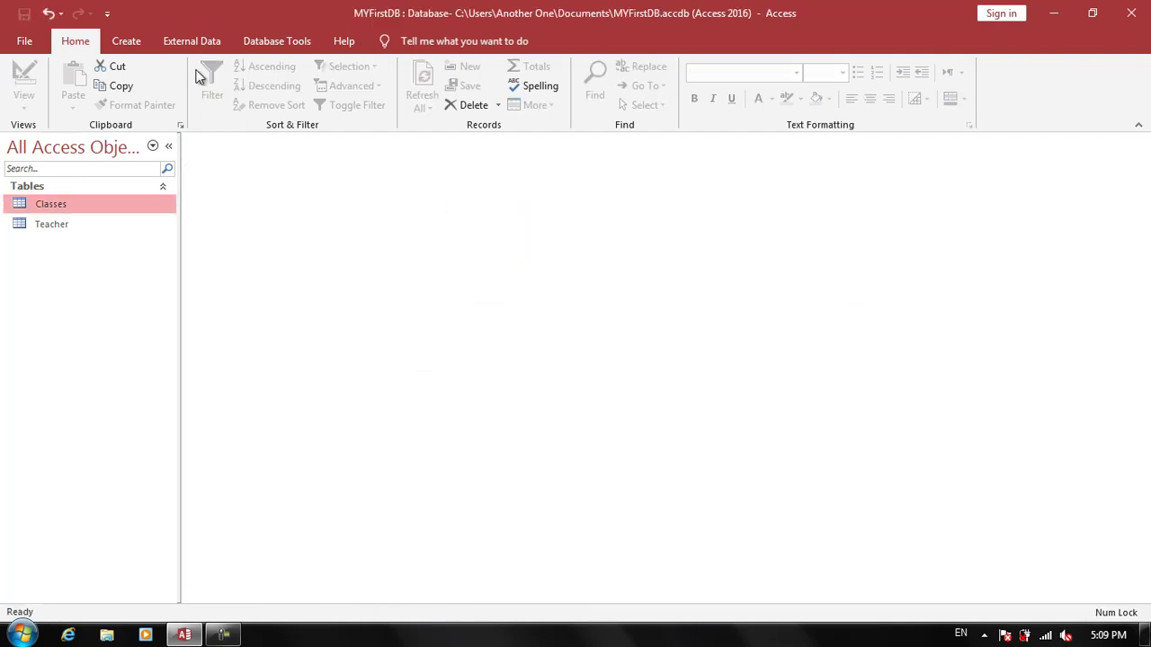
- Start a new query design containing the Classes and Teacher tables
{"action": "left_click", "coordinate": [139, 45]}
{"action": "left_click", "coordinate": [274, 90]}
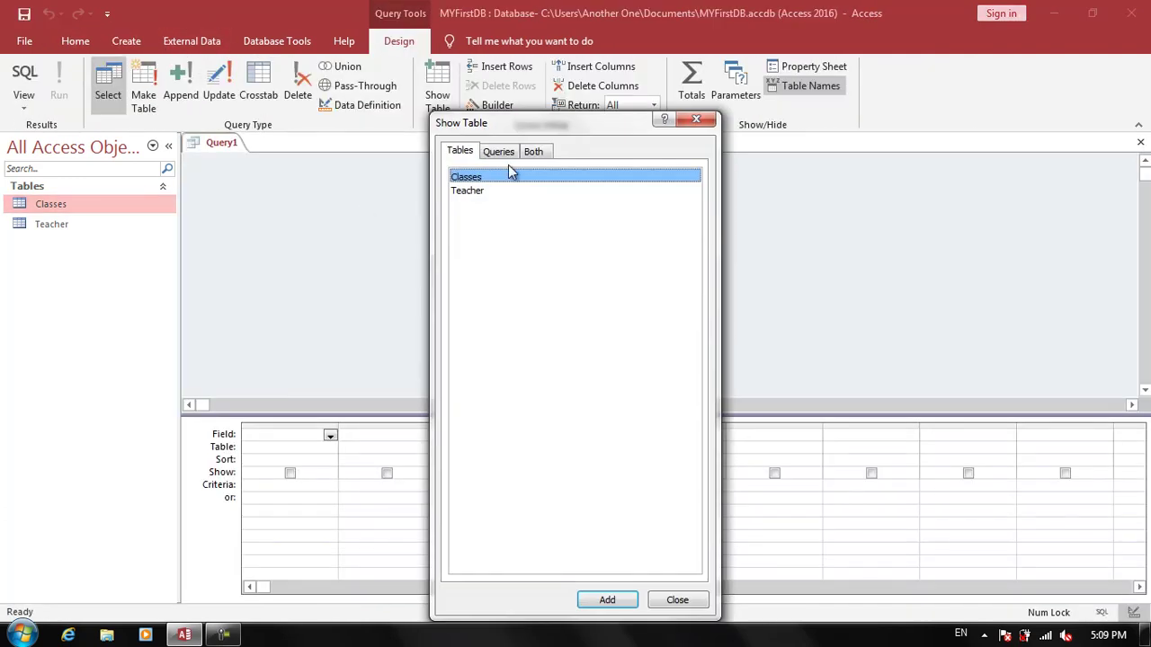
{"action": "double_click", "coordinate": [506, 180]}
{"action": "double_click", "coordinate": [500, 190]}
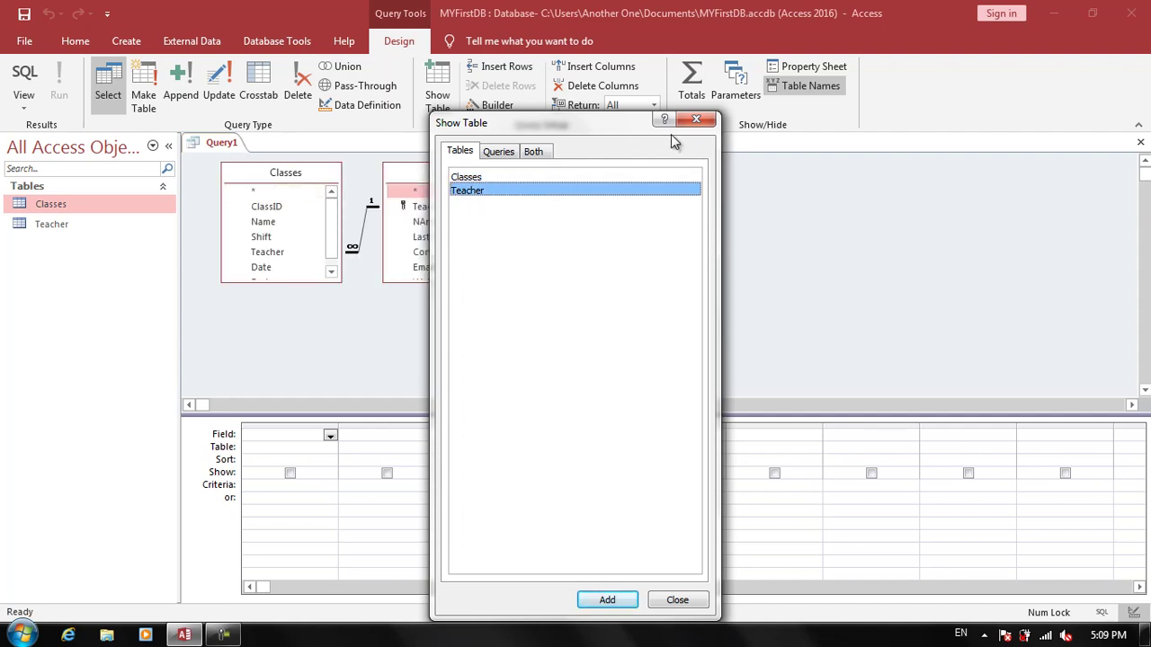
{"action": "left_click", "coordinate": [696, 119]}
{"action": "left_click_drag", "start_coordinate": [442, 174], "coordinate": [603, 166]}
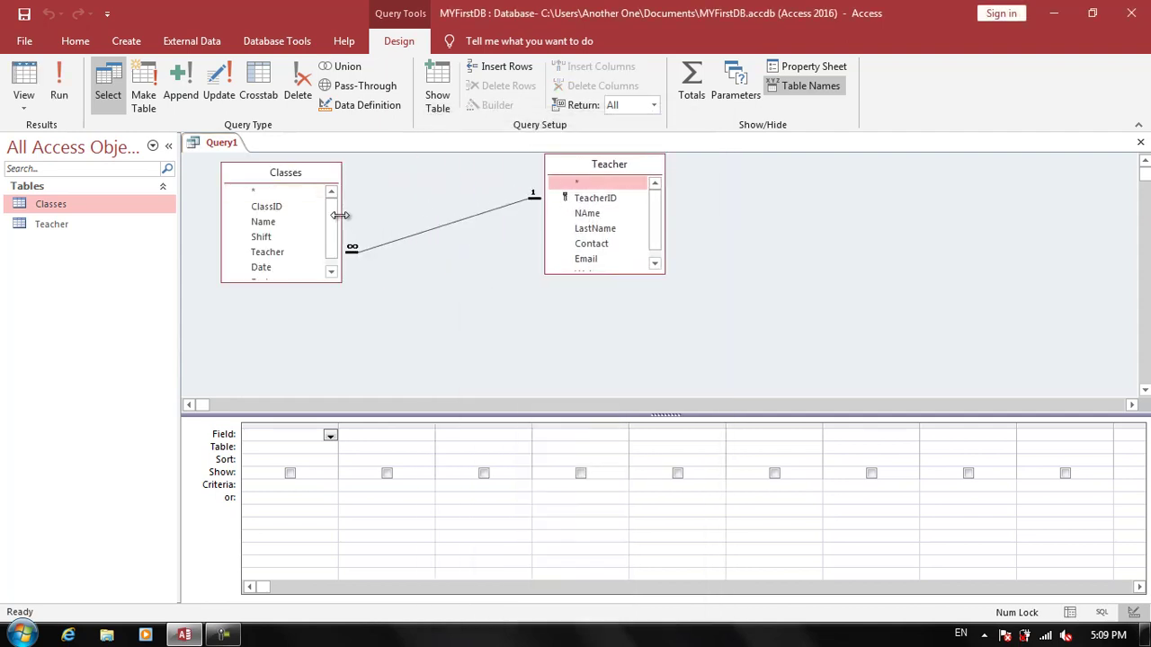
- Add the Classes fields ClassID, Name, Shift, Teacher, Date and End to the grid
{"action": "double_click", "coordinate": [302, 212]}
{"action": "double_click", "coordinate": [291, 222]}
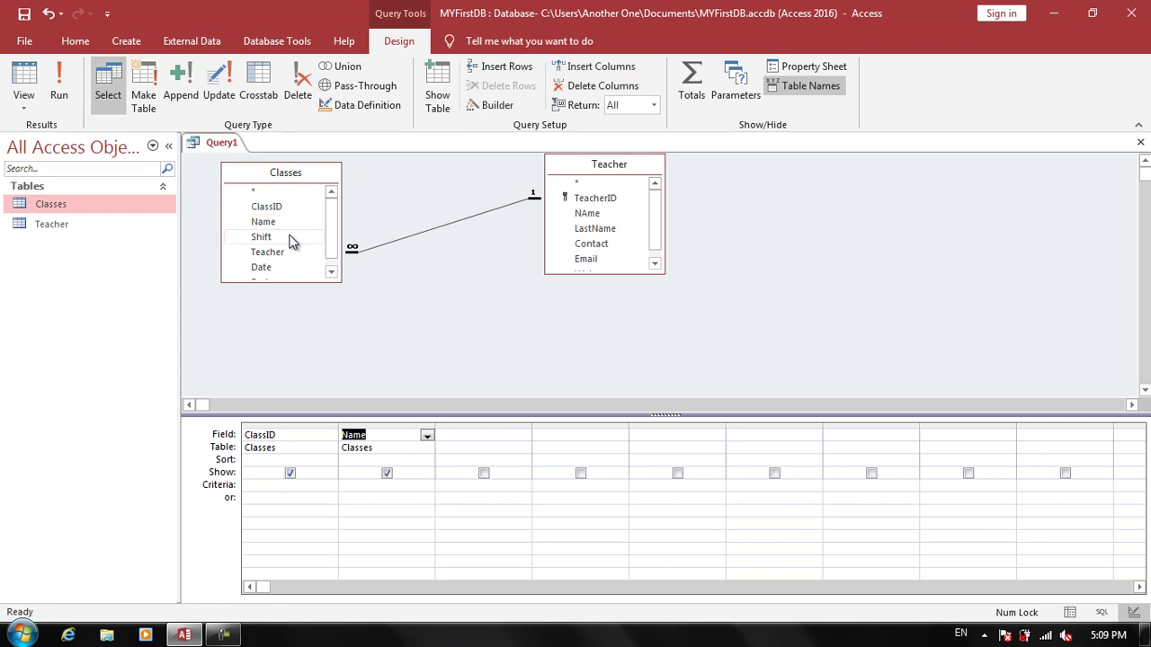
{"action": "double_click", "coordinate": [290, 237]}
{"action": "double_click", "coordinate": [287, 252]}
{"action": "scroll", "coordinate": [326, 237], "scroll_direction": "down", "scroll_amount": 1}
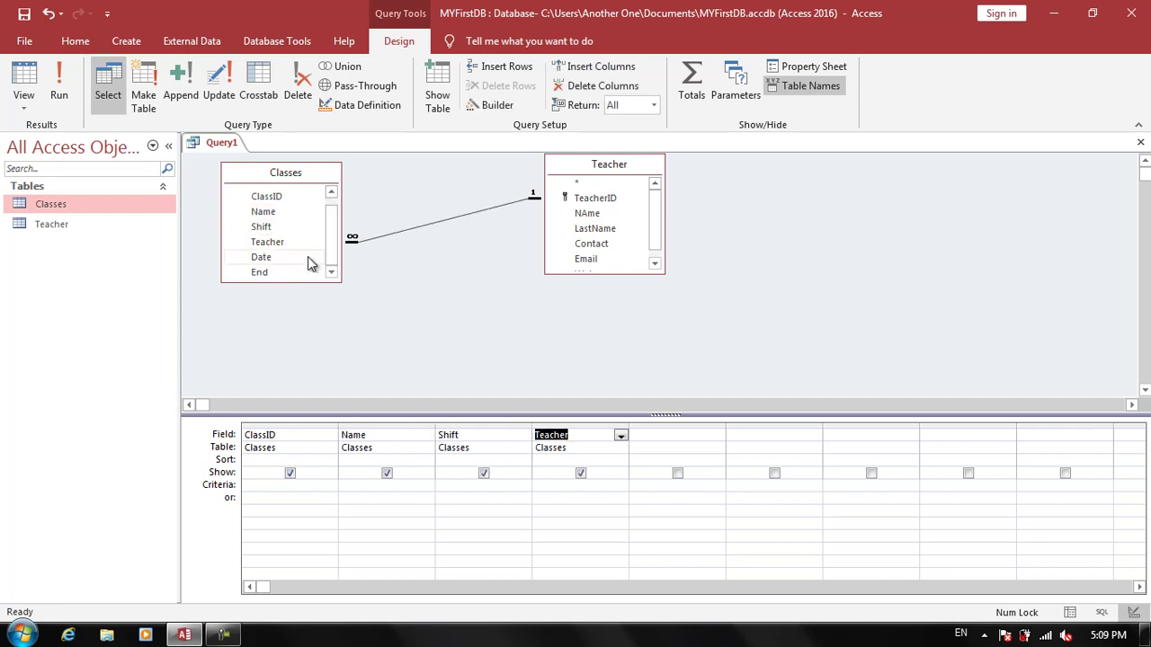
{"action": "double_click", "coordinate": [304, 259]}
{"action": "double_click", "coordinate": [299, 273]}
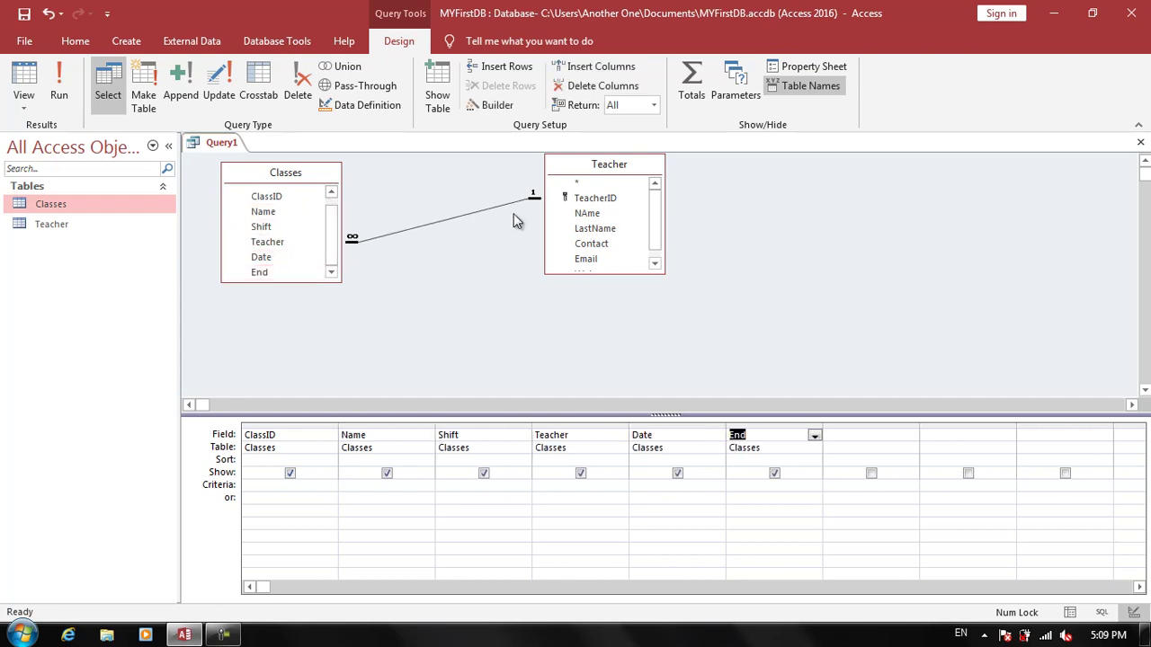
- Add the Teacher fields NAme, LastName, Contact and Email, then run the query
{"action": "left_click", "coordinate": [591, 214]}
{"action": "double_click", "coordinate": [591, 214]}
{"action": "double_click", "coordinate": [595, 229]}
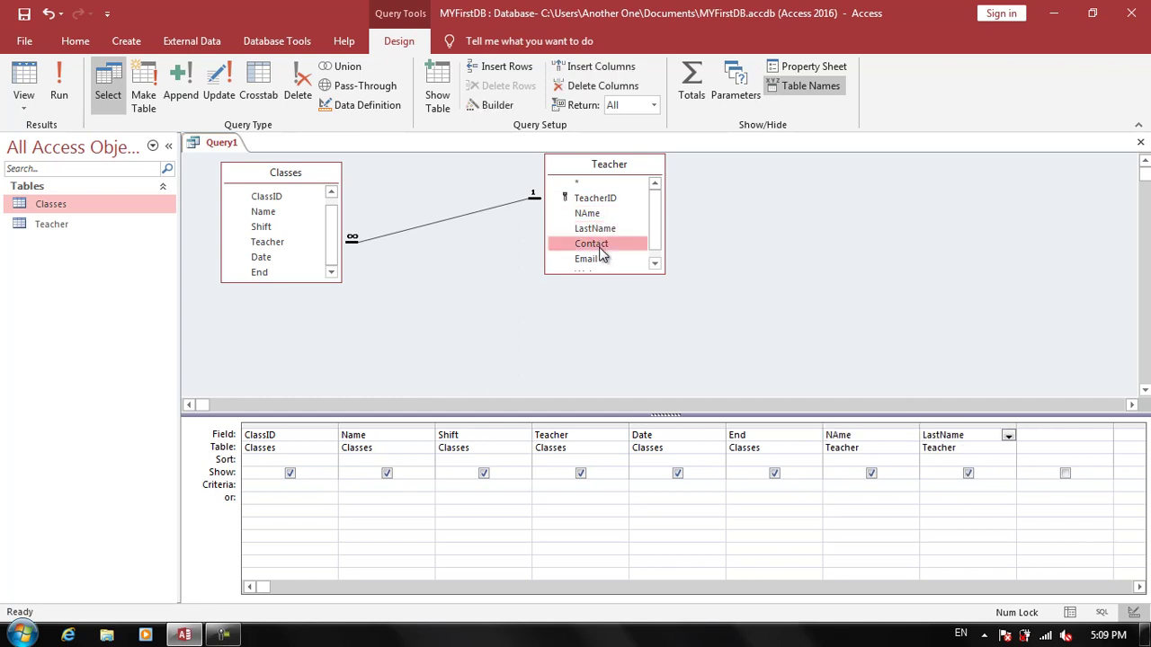
{"action": "double_click", "coordinate": [598, 244]}
{"action": "double_click", "coordinate": [601, 260]}
{"action": "scroll", "coordinate": [655, 240], "scroll_direction": "down", "scroll_amount": 1}
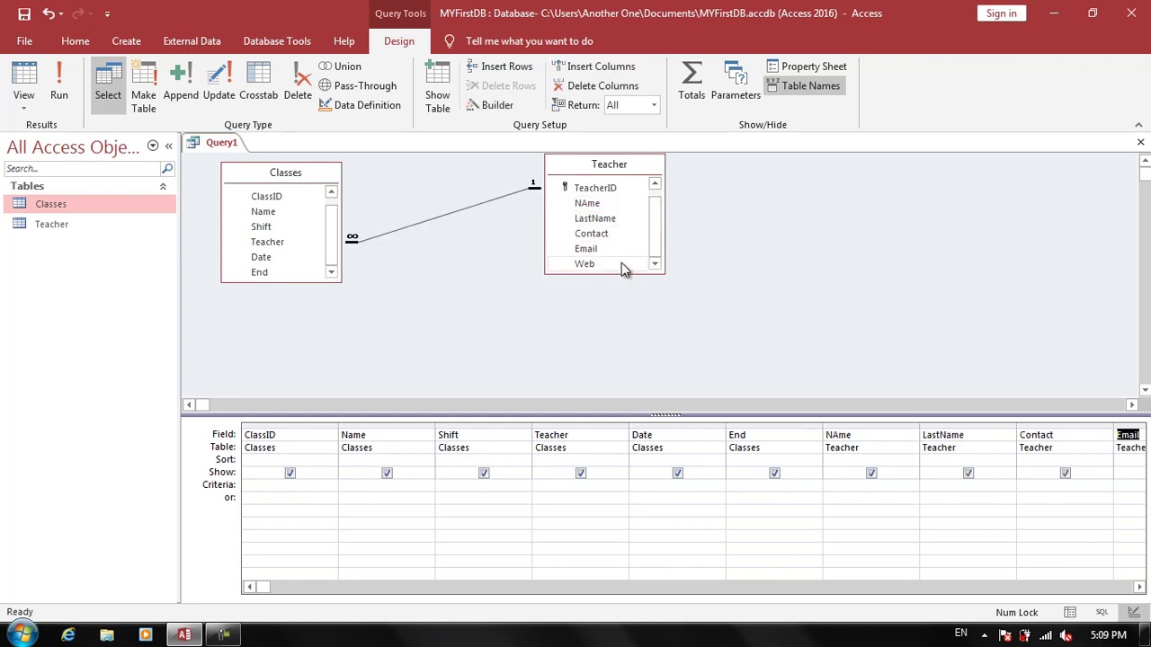
{"action": "left_click", "coordinate": [60, 90]}
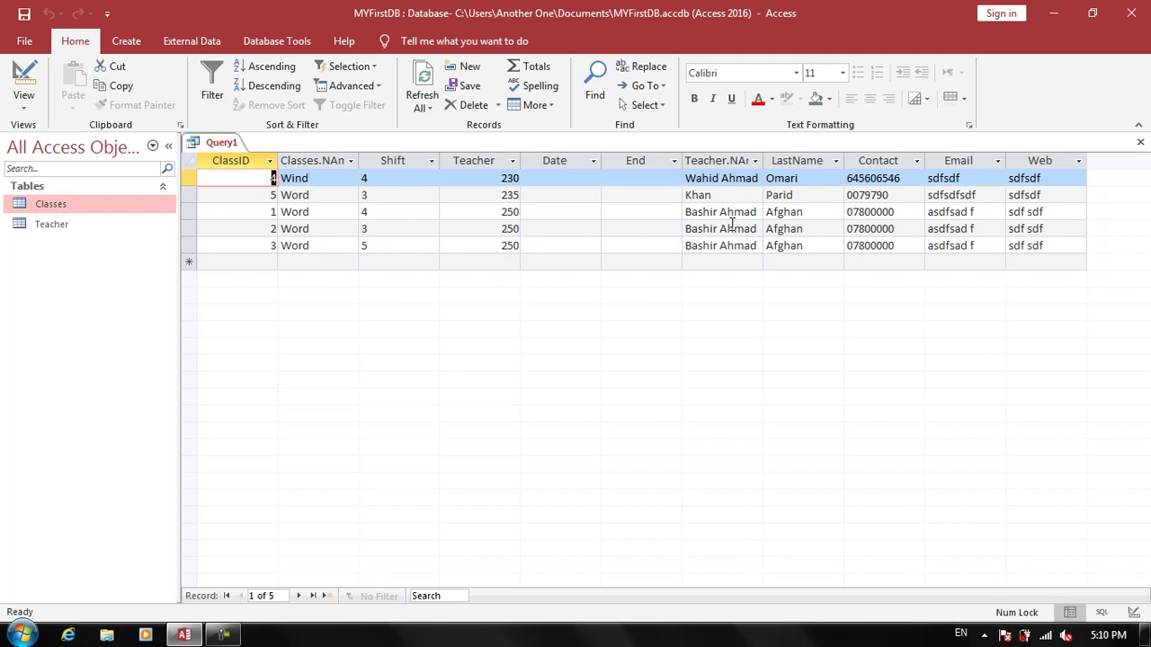
- Add query row ClassID 7, Access, shift 3, teacher 230
{"action": "left_click", "coordinate": [275, 262]}
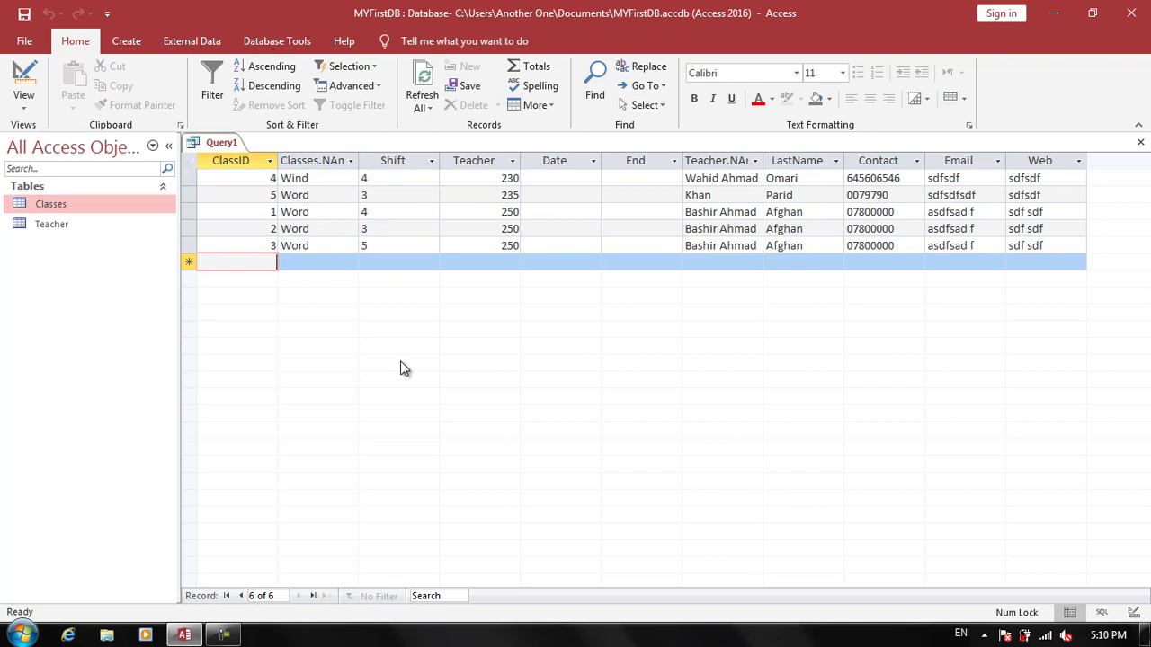
{"action": "type", "text": "7"}
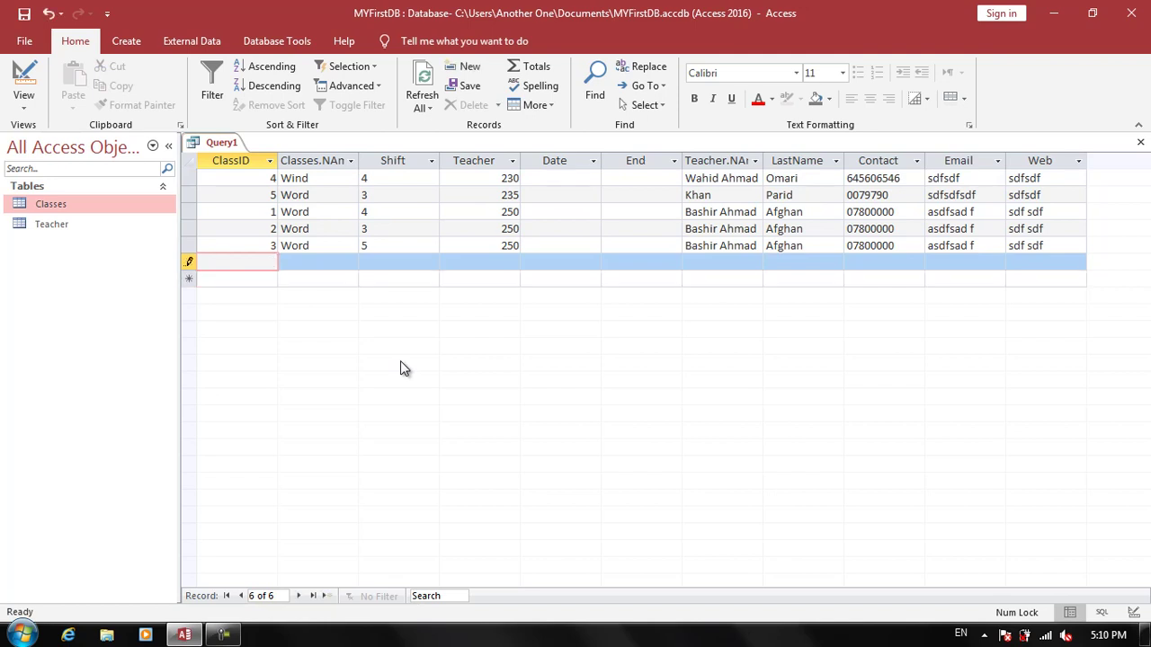
{"action": "key", "text": "Tab"}
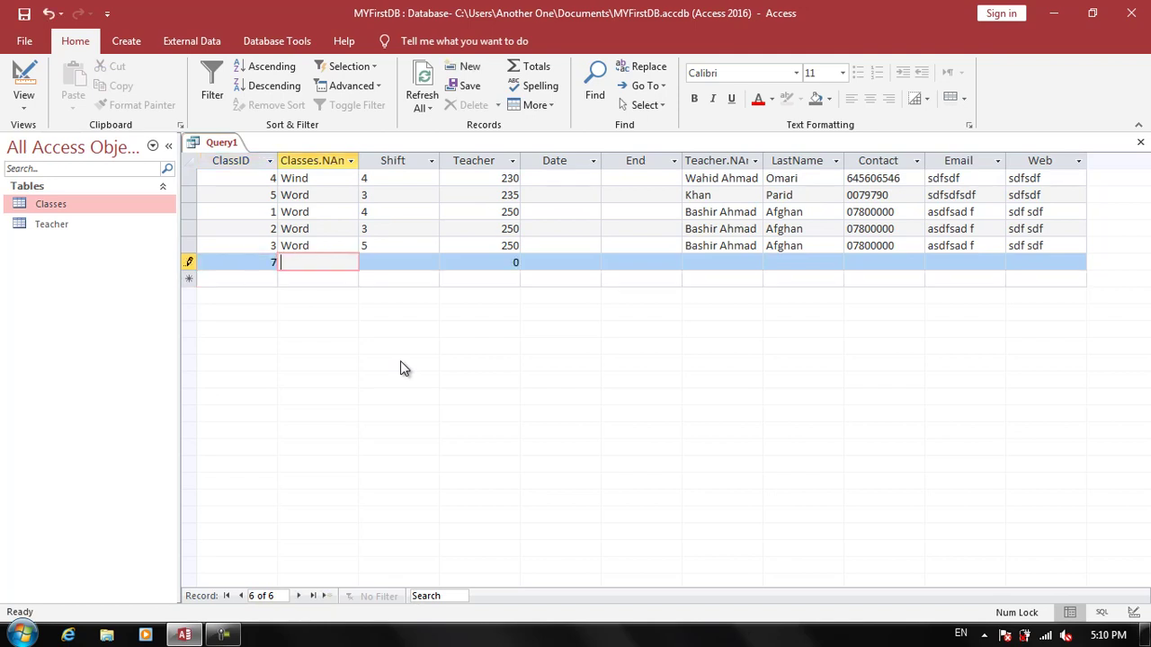
{"action": "type", "text": "Access"}
{"action": "key", "text": "Tab"}
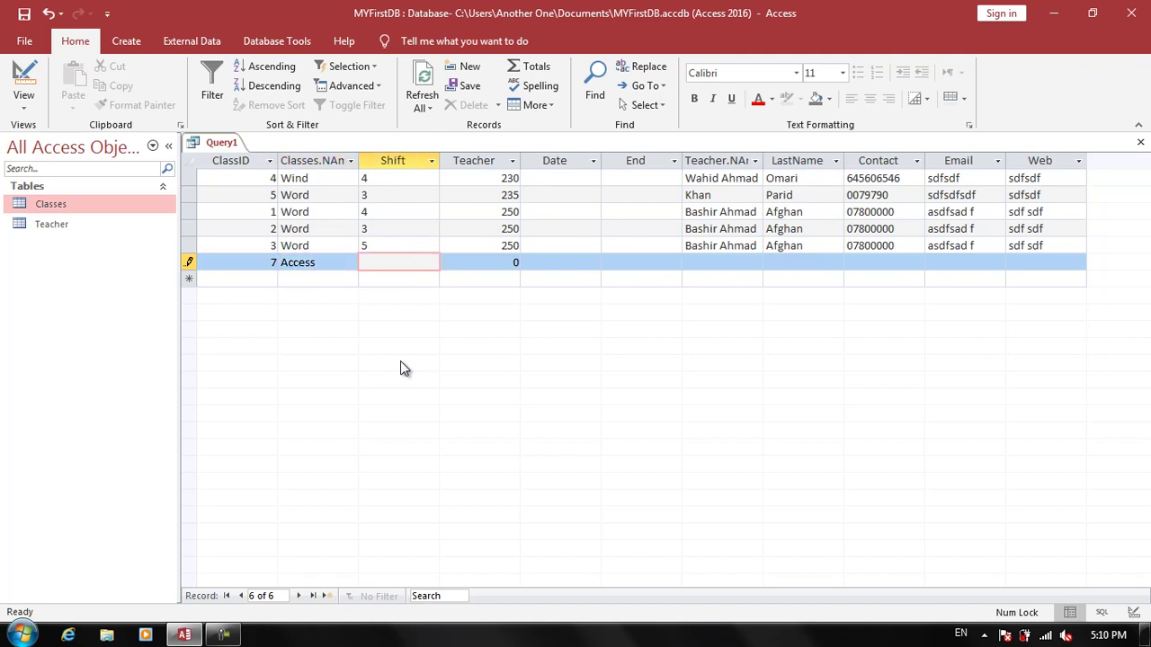
{"action": "key", "text": "Tab"}
{"action": "key", "text": "shift+Tab"}
{"action": "type", "text": "3"}
{"action": "key", "text": "Tab"}
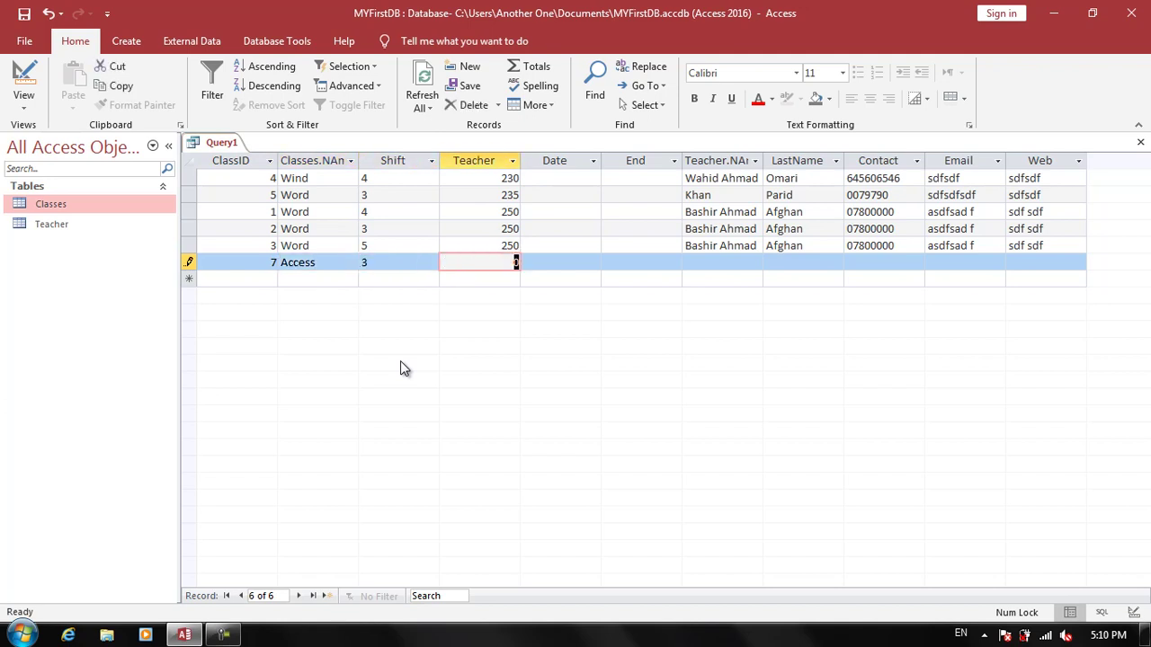
{"action": "type", "text": "230"}
{"action": "key", "text": "Tab"}
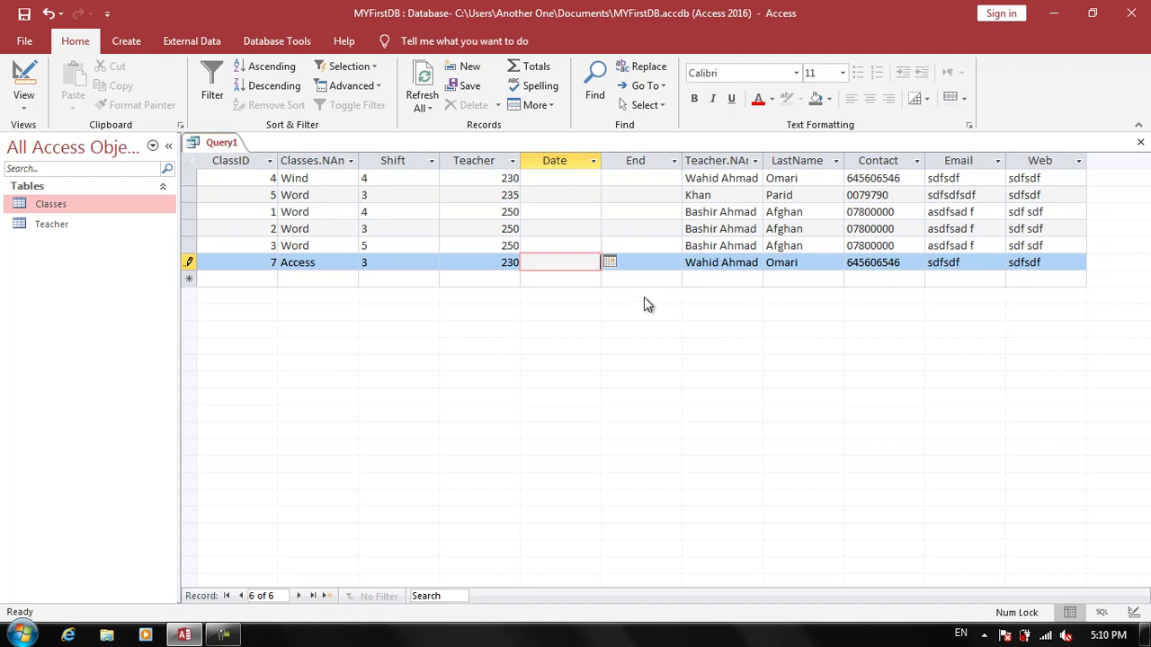
- Add a Premier class row with shift 5 and teacher 250
{"action": "left_click", "coordinate": [267, 279]}
{"action": "type", "text": "8"}
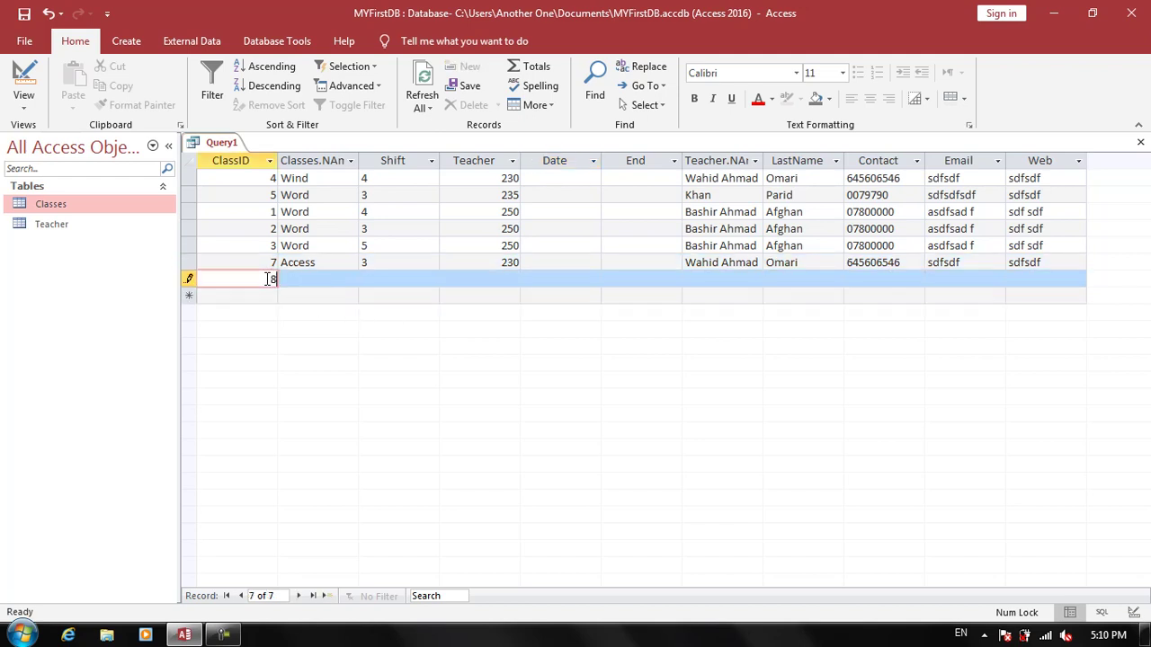
{"action": "key", "text": "Tab"}
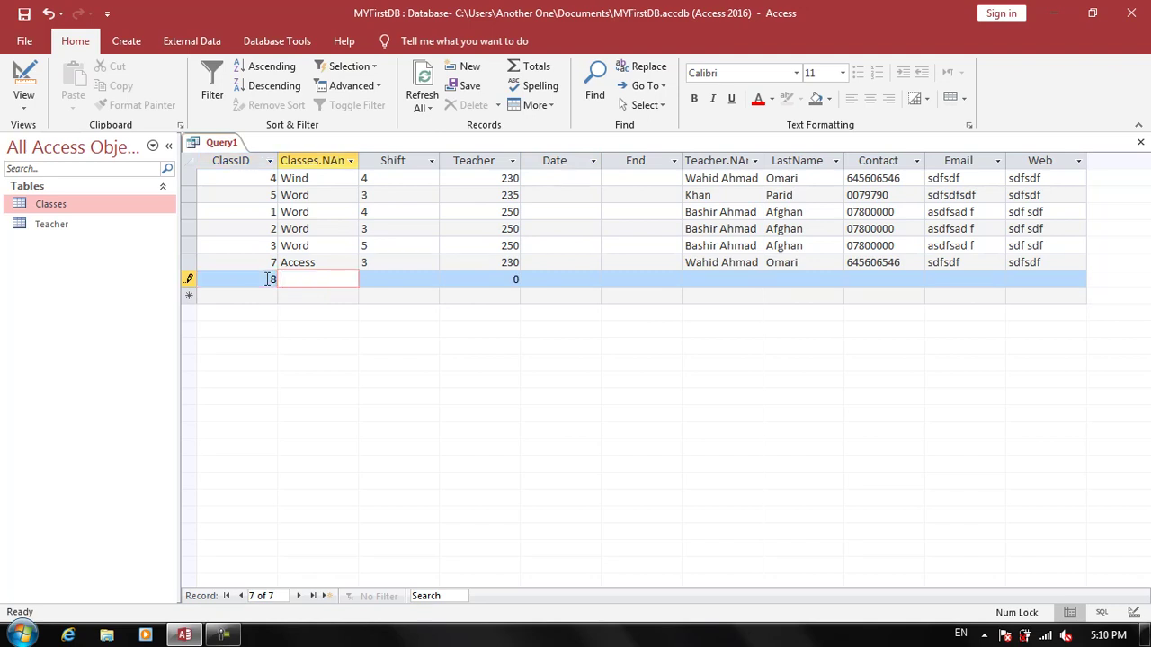
{"action": "type", "text": "Pre"}
{"action": "type", "text": "mier"}
{"action": "key", "text": "Tab"}
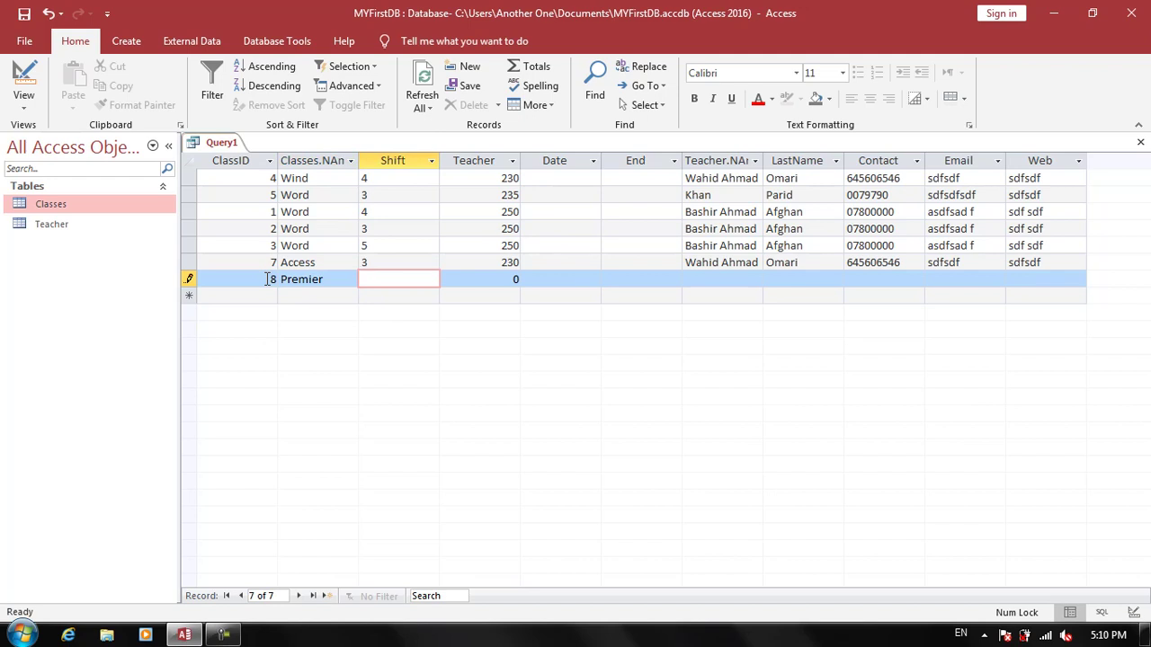
{"action": "type", "text": "5"}
{"action": "key", "text": "Tab"}
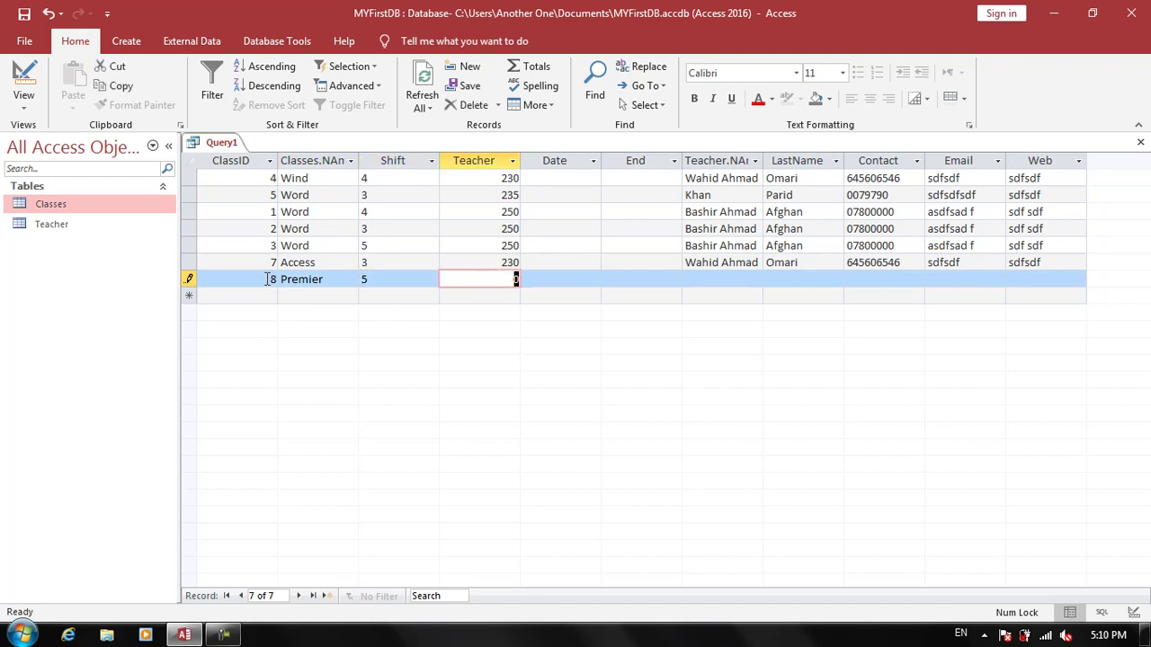
{"action": "type", "text": "2"}
{"action": "type", "text": "50"}
{"action": "key", "text": "Tab"}
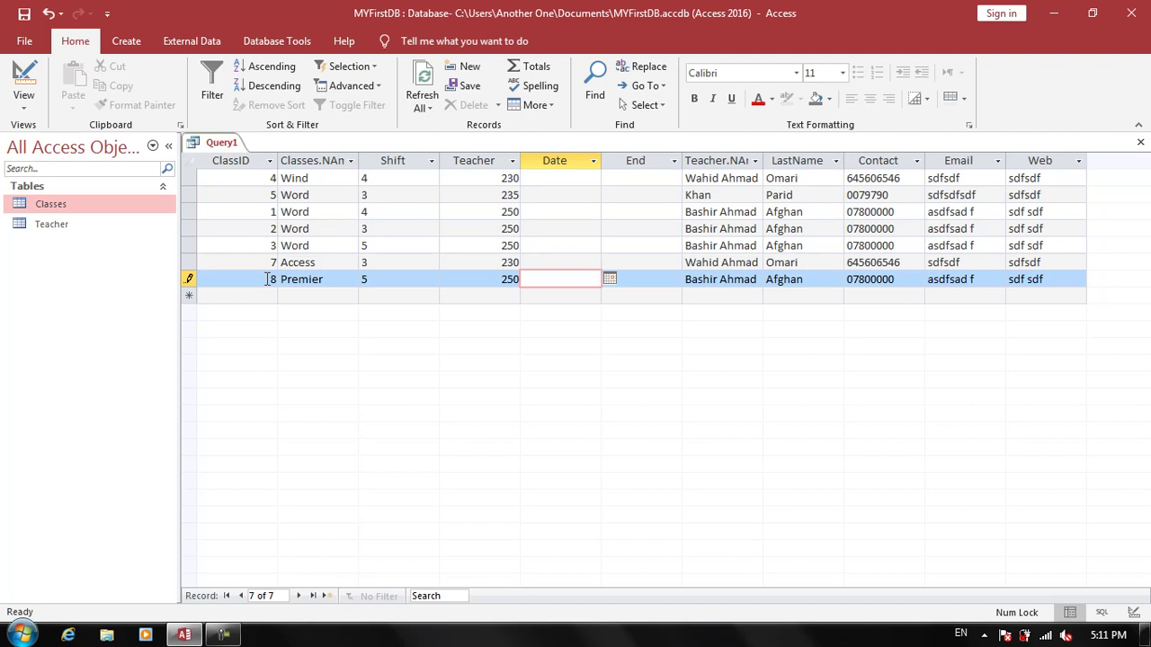
- Add new query rows with only teacher numbers 250 and 230
{"action": "key", "text": "Down"}
{"action": "key", "text": "Left"}
{"action": "type", "text": "2"}
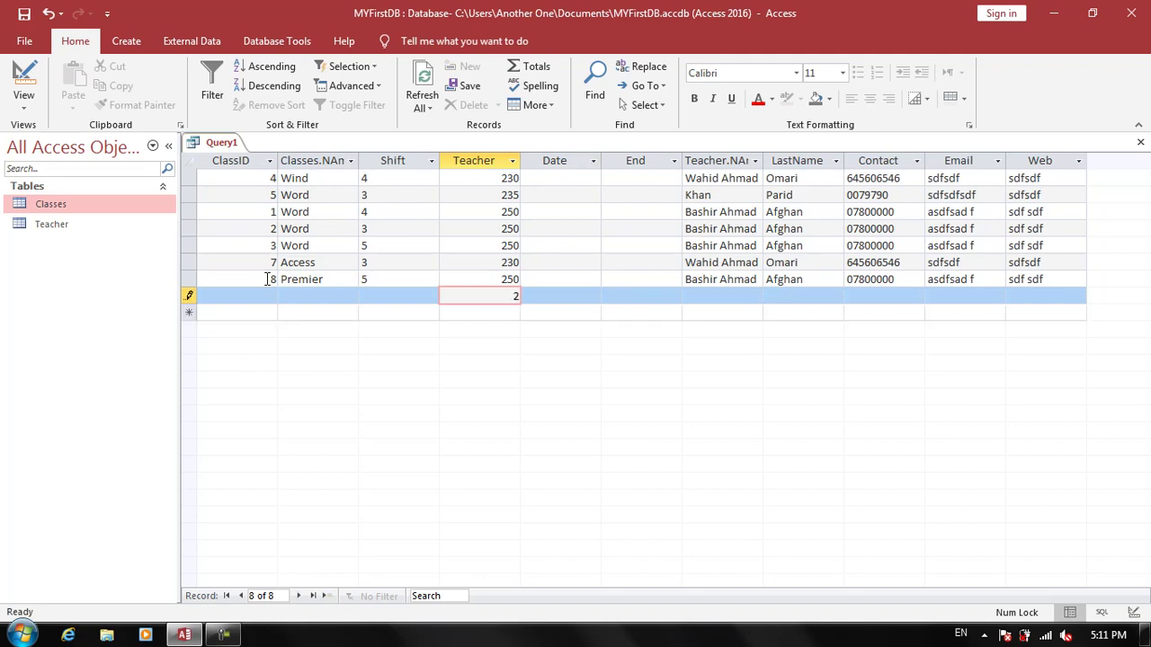
{"action": "type", "text": "50"}
{"action": "key", "text": "Down"}
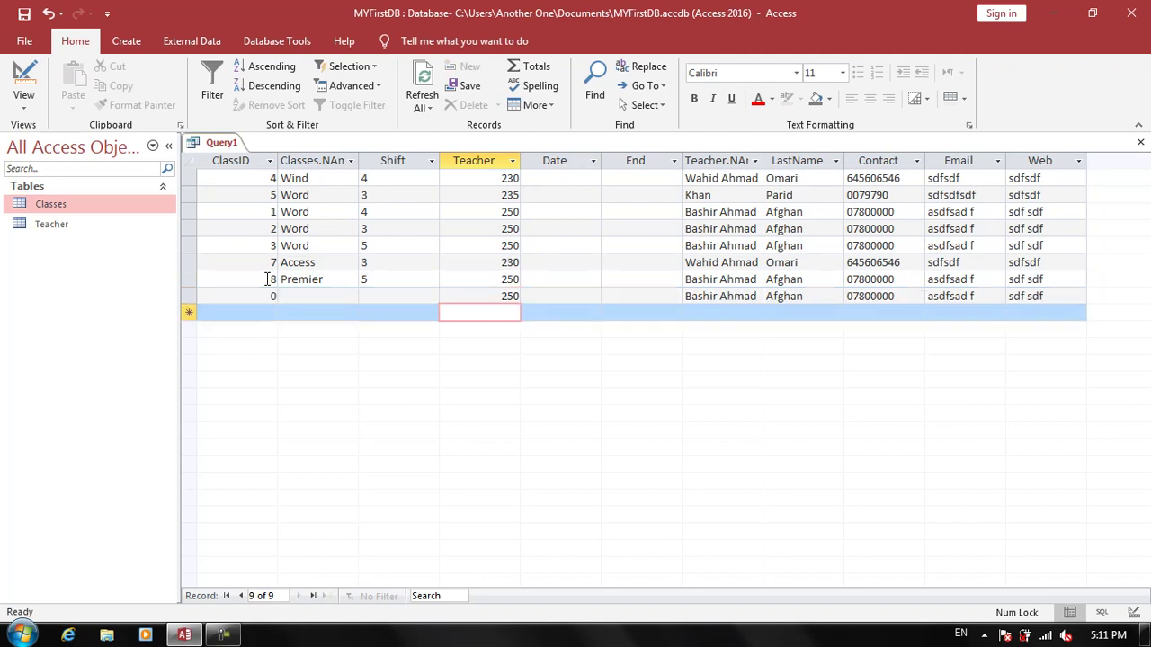
{"action": "type", "text": "230"}
{"action": "key", "text": "Down"}
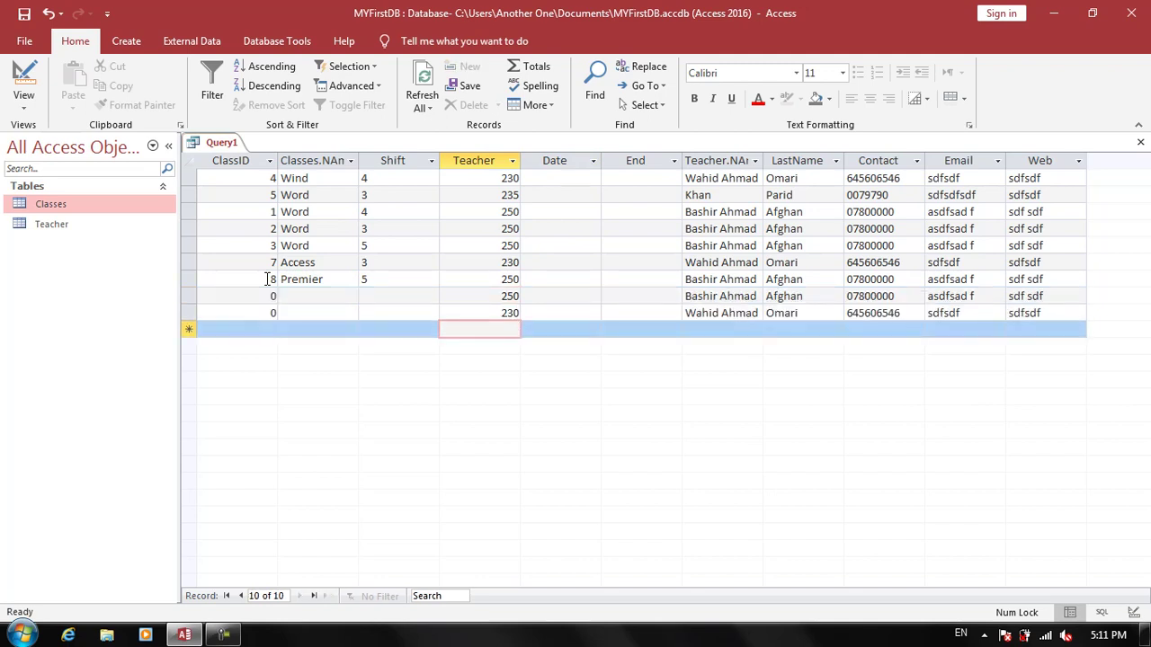
- Try teacher 290, dismiss the missing-record error, and replace it with 230
{"action": "type", "text": "290"}
{"action": "key", "text": "Down"}
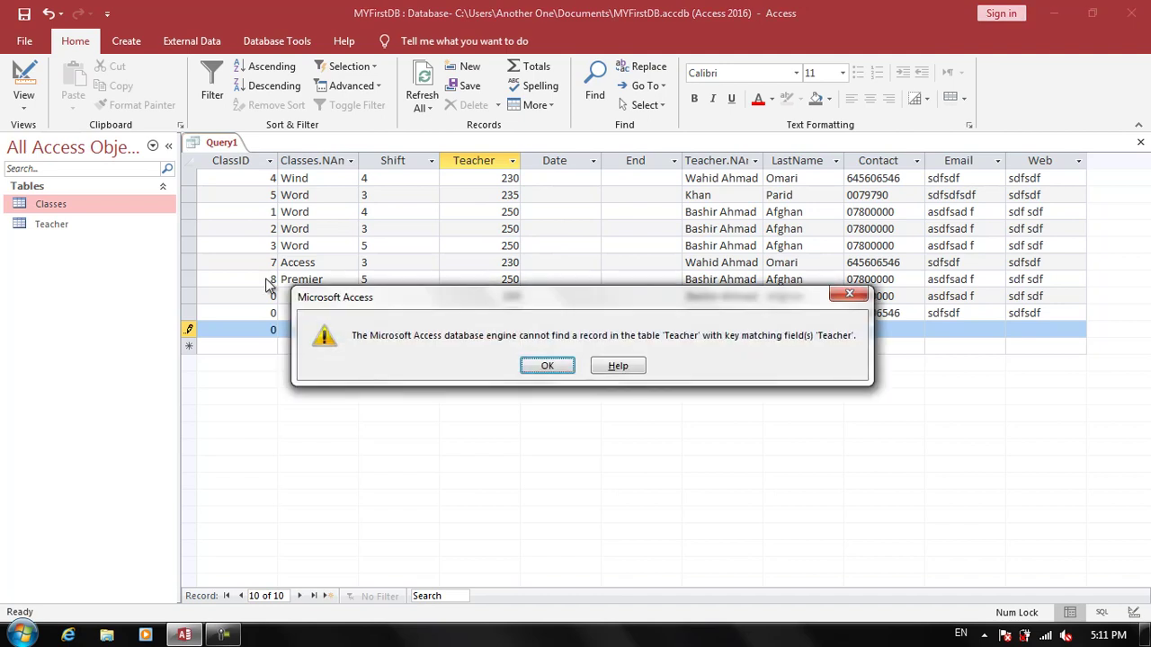
{"action": "key", "text": "Return"}
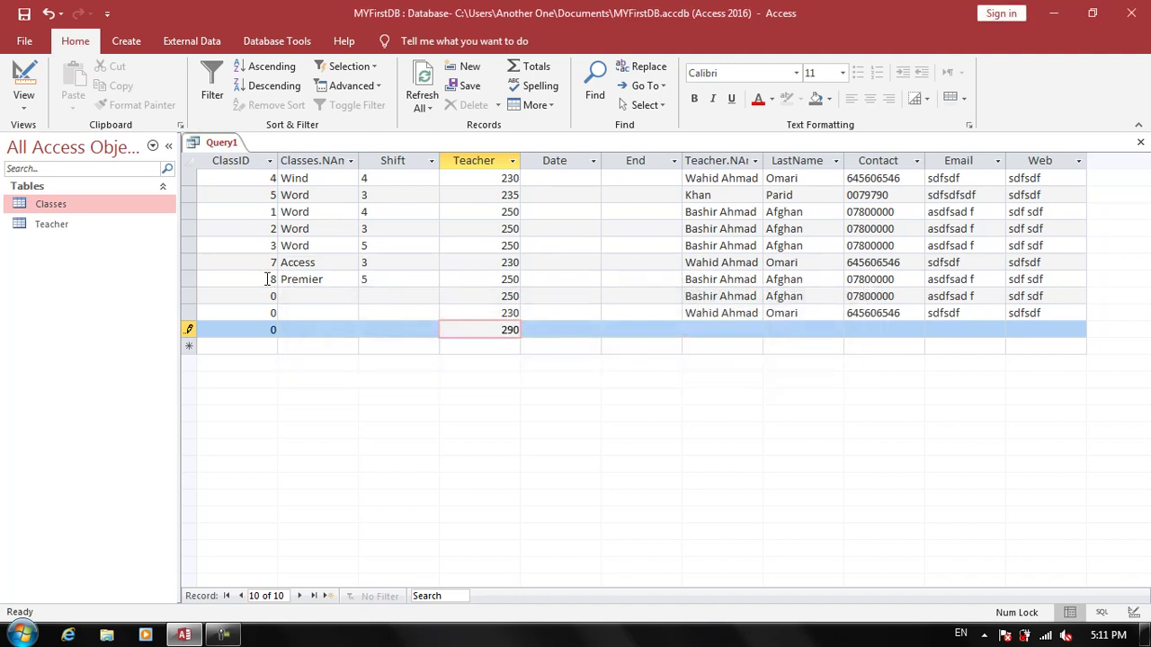
{"action": "key", "text": "Delete"}
{"action": "key", "text": "Delete"}
{"action": "key", "text": "Delete"}
{"action": "type", "text": "230"}
{"action": "key", "text": "Tab"}
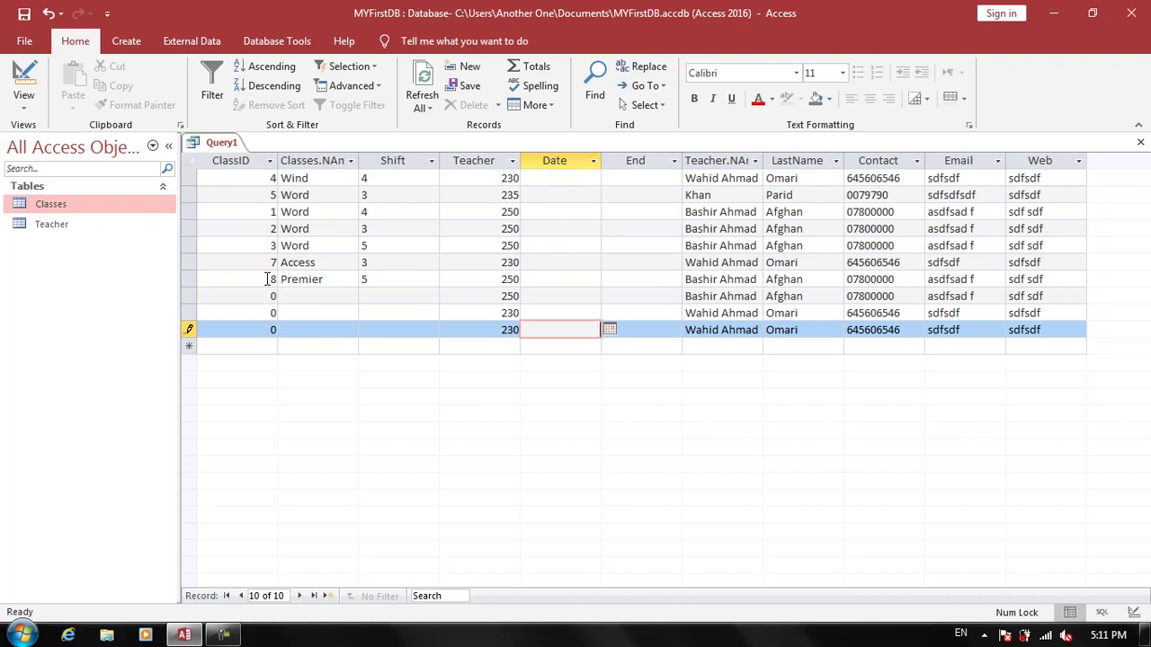
{"action": "key", "text": "shift+Tab"}
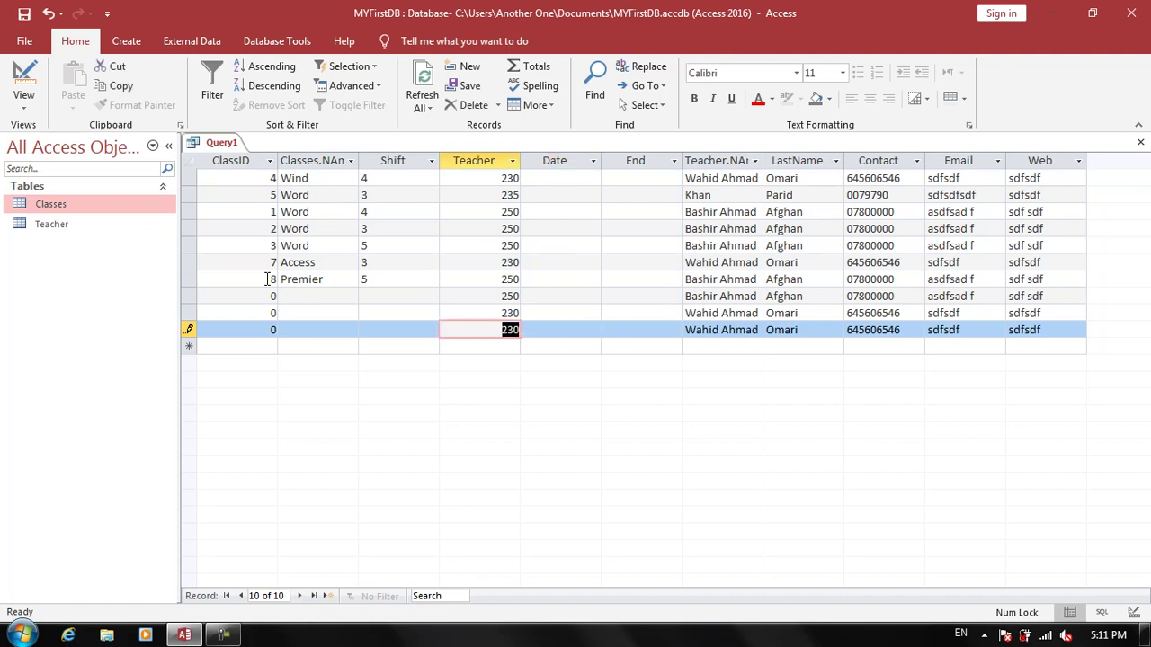